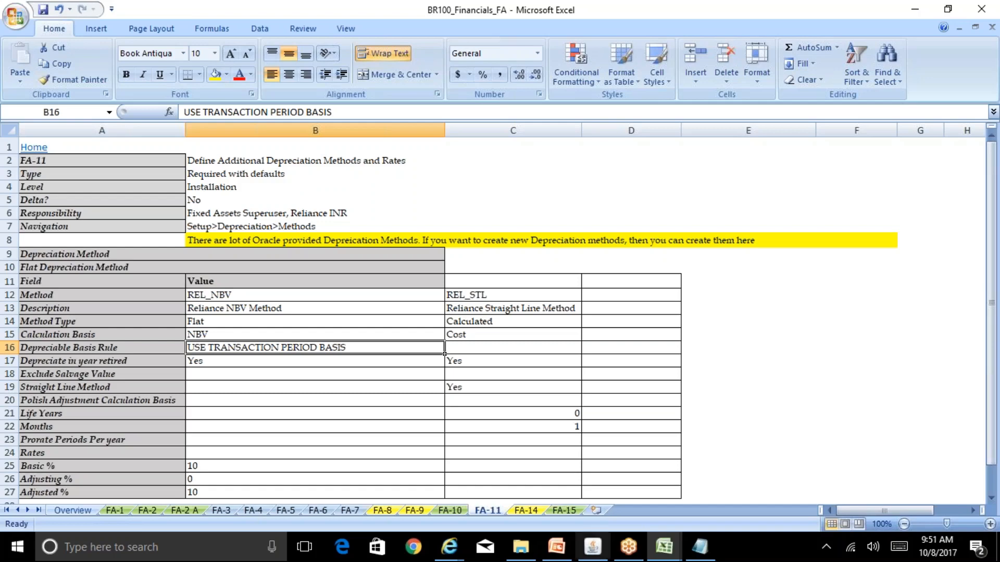
- Switch to the R12 Table of Contents workbook and review the Asset 3 book and category lines on the Running Notes_FA sheet
{"action": "left_click", "coordinate": [664, 549]}
{"action": "left_click", "coordinate": [599, 484]}
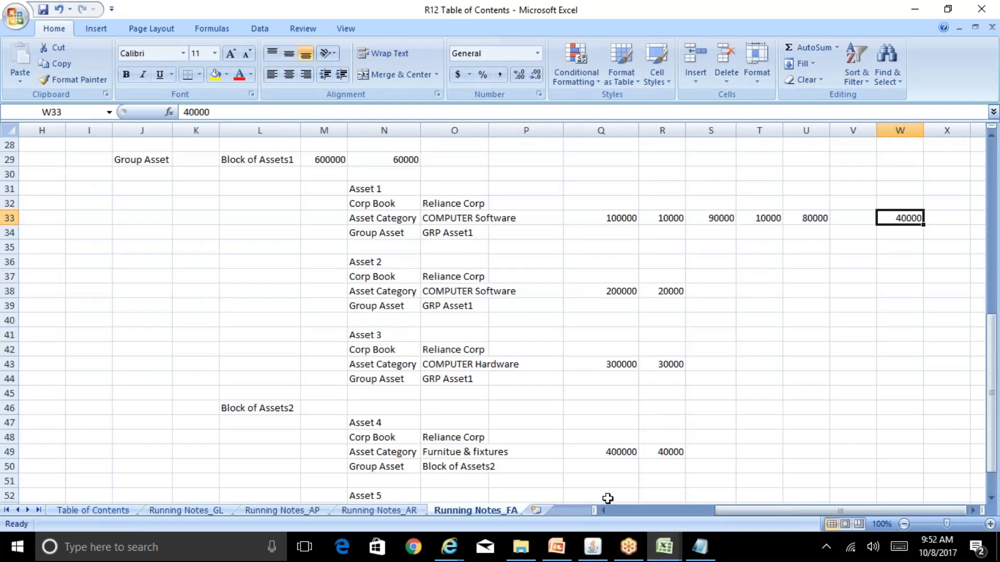
{"action": "left_click", "coordinate": [383, 354]}
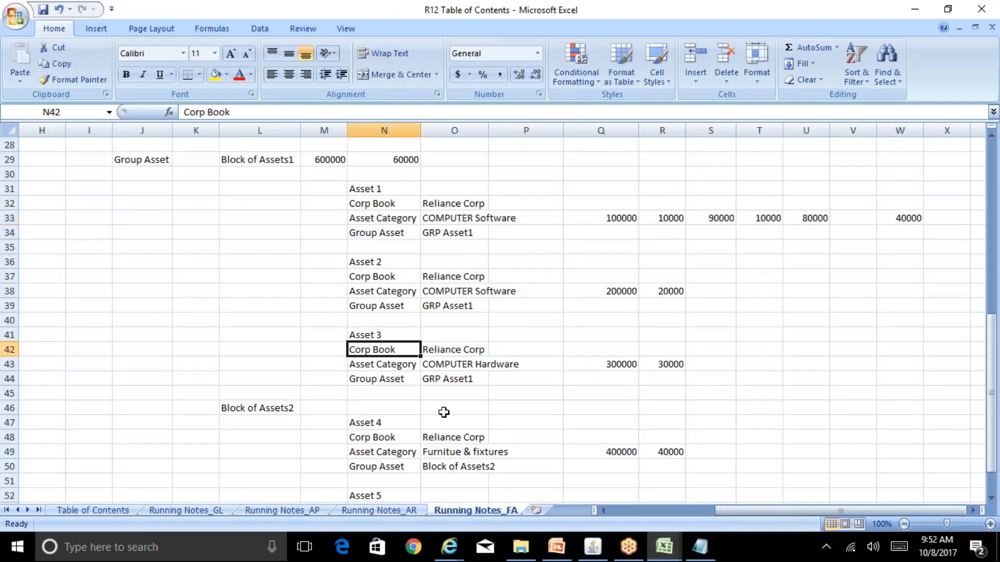
{"action": "key", "text": "Down"}
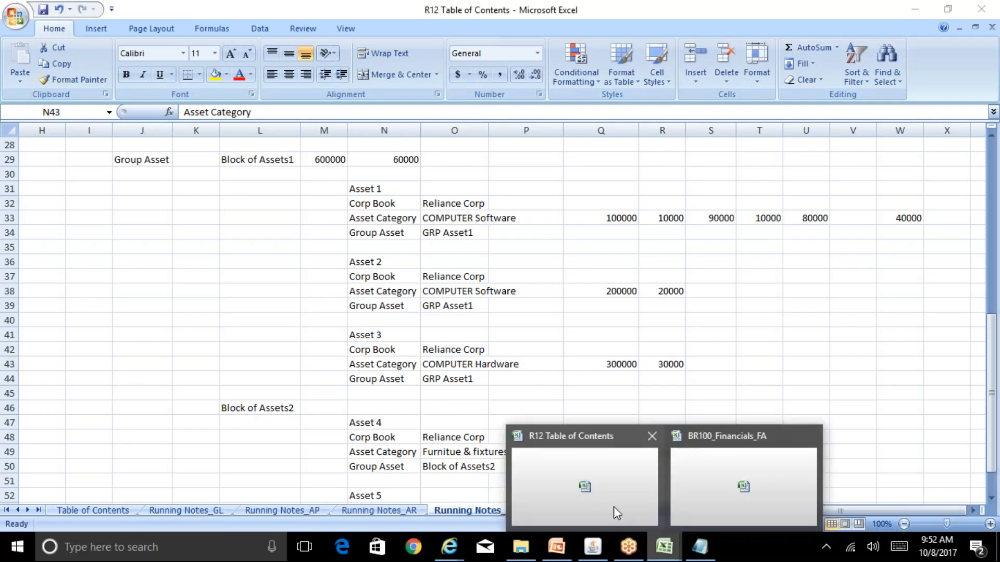
- Return to the BR100_Financials_FA workbook and examine the REL_NBV and REL_STL depreciation methods on the FA-11 sheet
{"action": "mouse_move", "coordinate": [664, 547]}
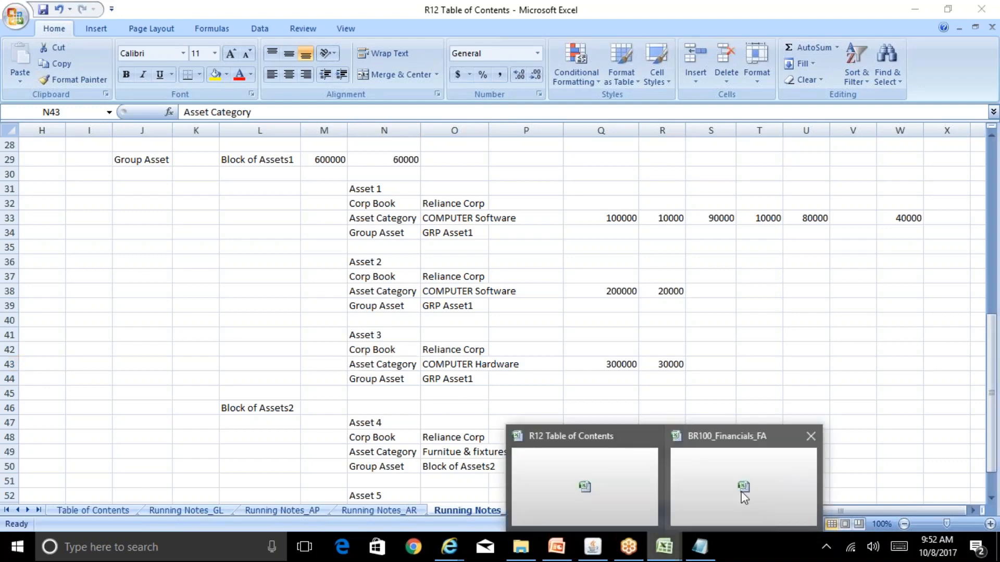
{"action": "left_click", "coordinate": [742, 491]}
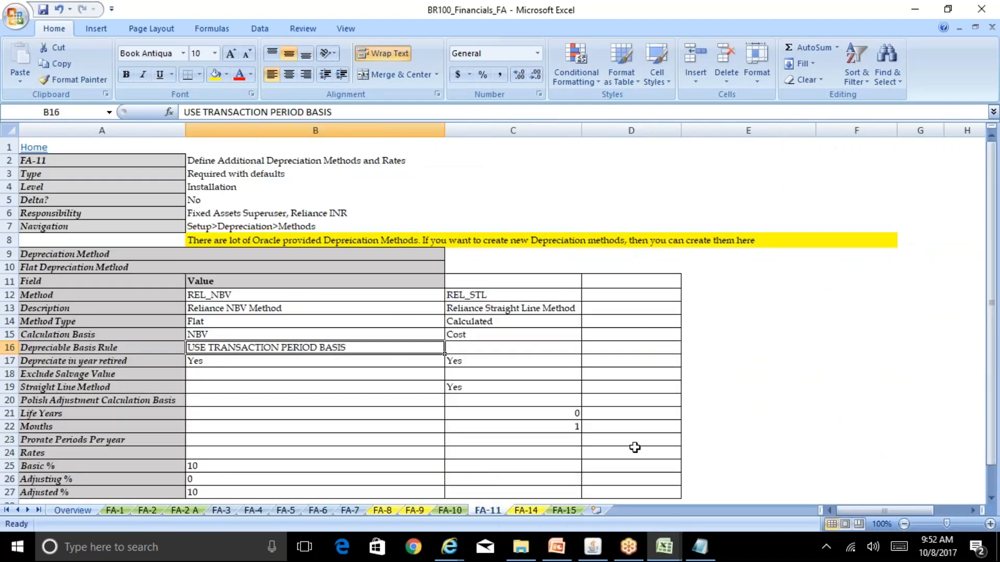
{"action": "left_click", "coordinate": [271, 298]}
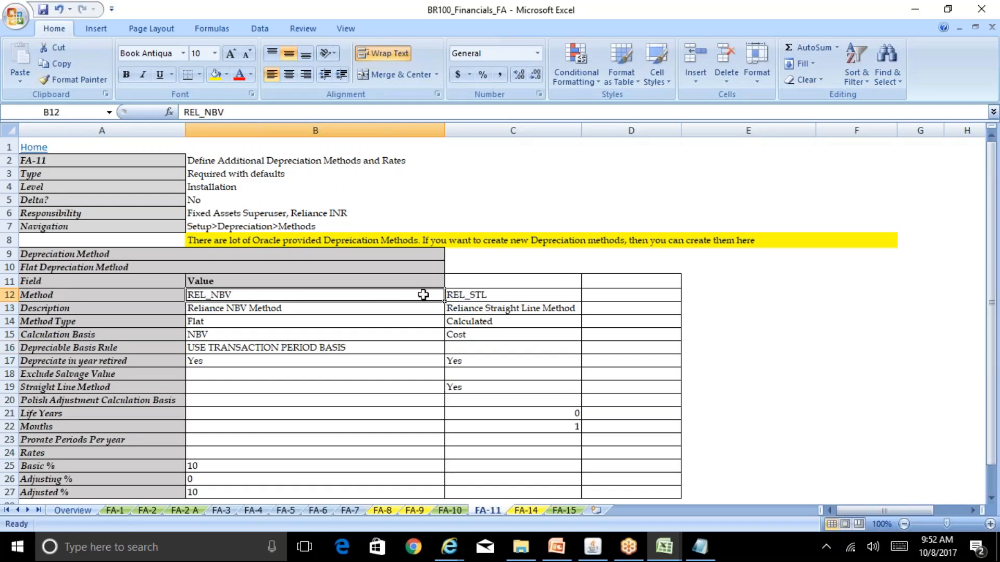
{"action": "left_click", "coordinate": [463, 295]}
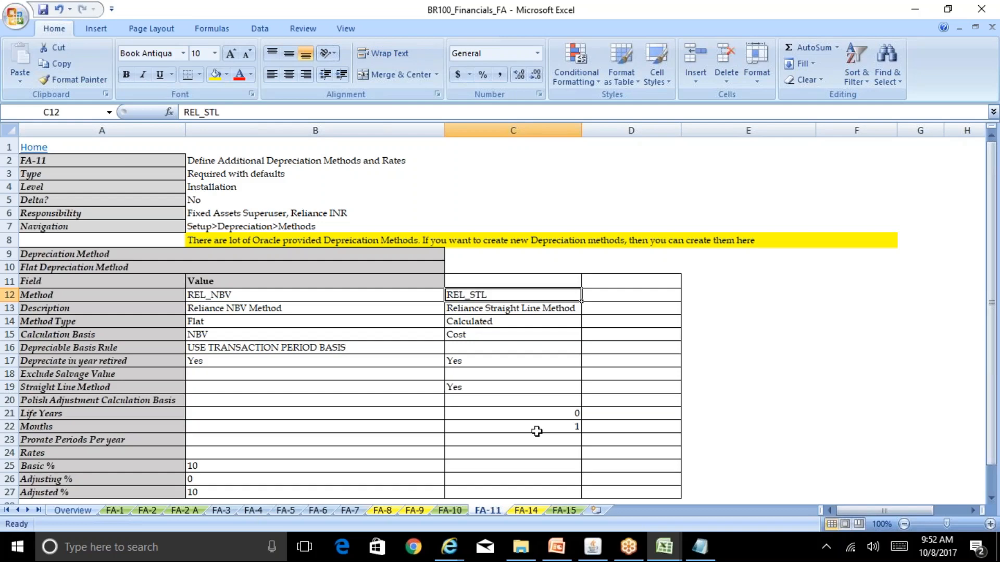
- In the R12 Table of Contents workbook, enter 100000 in cell L58 and 5 yrs in cell M58, below the Asset 5 block
{"action": "mouse_move", "coordinate": [664, 547]}
{"action": "left_click", "coordinate": [602, 496]}
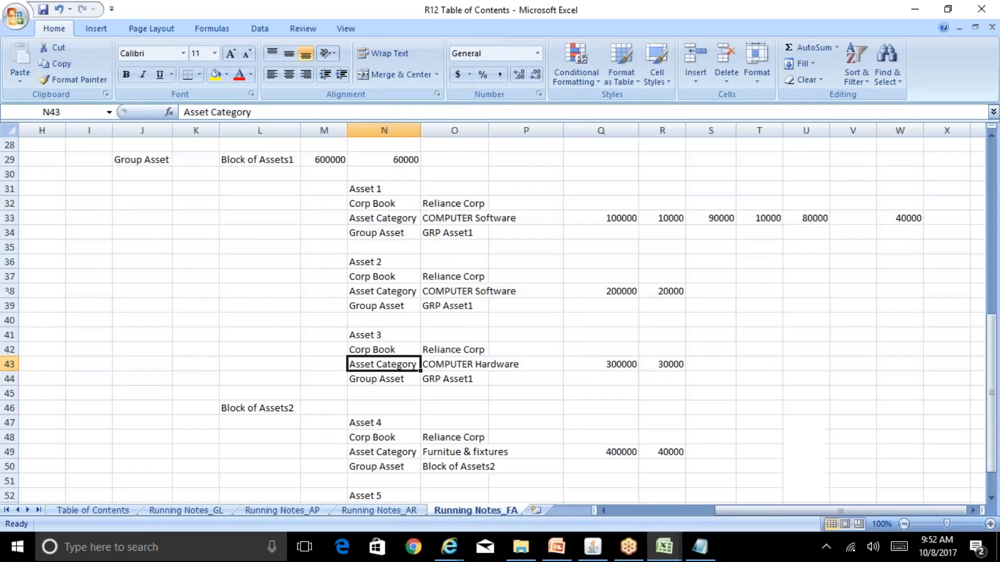
{"action": "left_click", "coordinate": [802, 305]}
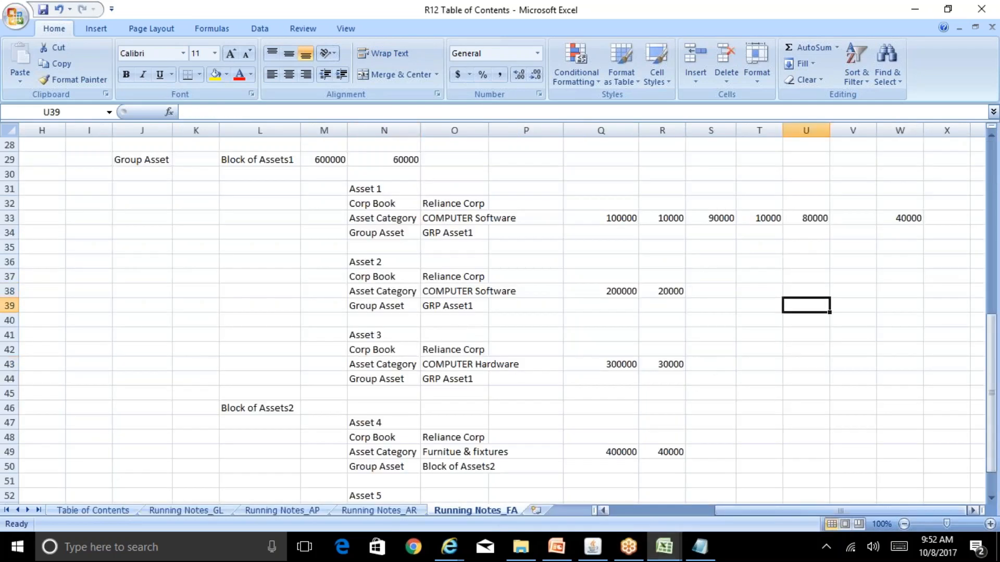
{"action": "key", "text": "Down"}
{"action": "key", "text": "Down"}
{"action": "key", "text": "Down"}
{"action": "key", "text": "Down"}
{"action": "key", "text": "Down"}
{"action": "key", "text": "Down"}
{"action": "key", "text": "Down"}
{"action": "key", "text": "Down"}
{"action": "key", "text": "Down"}
{"action": "key", "text": "Down"}
{"action": "key", "text": "Down"}
{"action": "key", "text": "Down"}
{"action": "key", "text": "Down"}
{"action": "key", "text": "Down"}
{"action": "key", "text": "Down"}
{"action": "key", "text": "Down"}
{"action": "key", "text": "Down"}
{"action": "key", "text": "Down"}
{"action": "key", "text": "Down"}
{"action": "key", "text": "Down"}
{"action": "key", "text": "Left"}
{"action": "key", "text": "Left"}
{"action": "key", "text": "Left"}
{"action": "key", "text": "Left"}
{"action": "key", "text": "Left"}
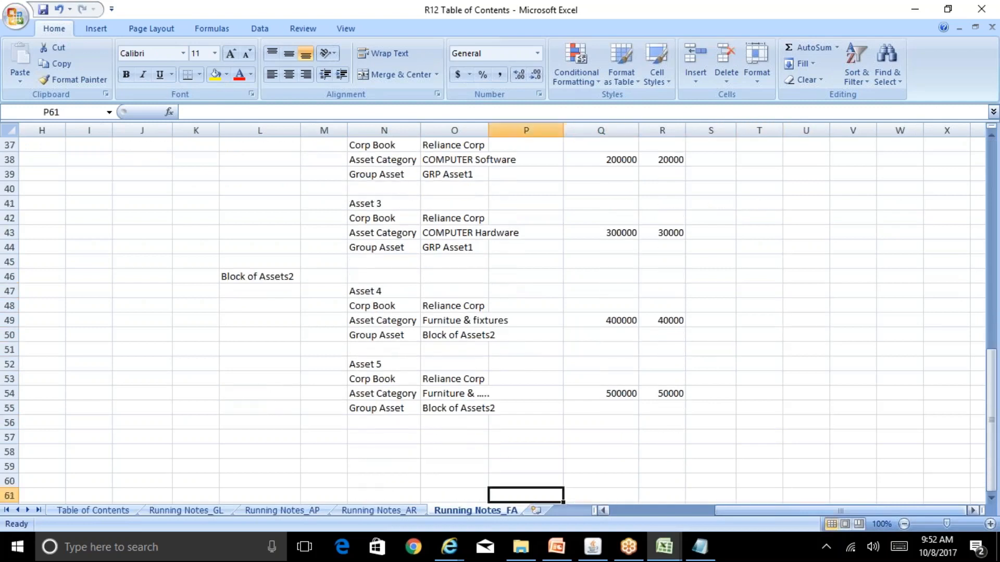
{"action": "key", "text": "Left"}
{"action": "key", "text": "Left"}
{"action": "key", "text": "Left"}
{"action": "key", "text": "Left"}
{"action": "key", "text": "Up"}
{"action": "key", "text": "Up"}
{"action": "key", "text": "Up"}
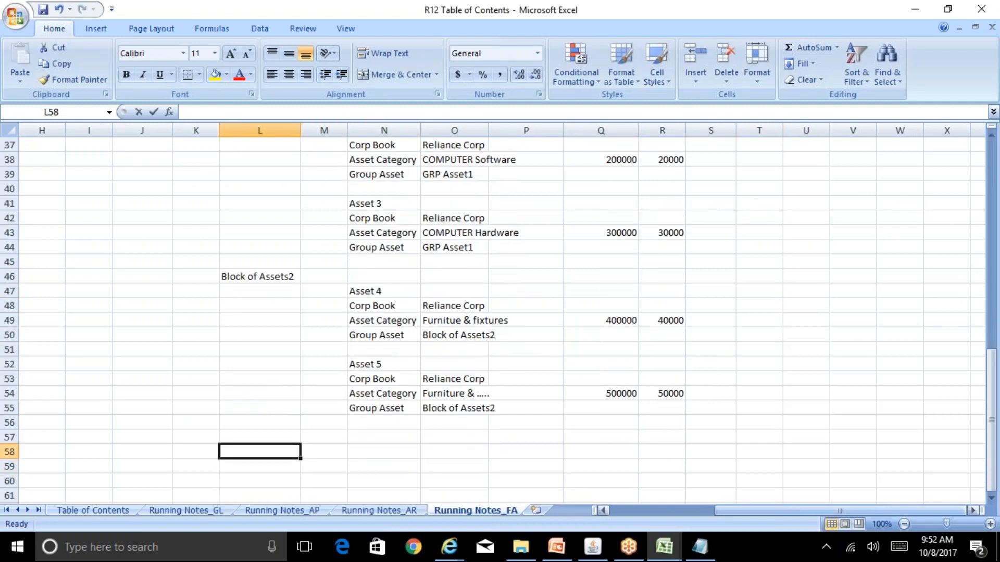
{"action": "type", "text": "10000"}
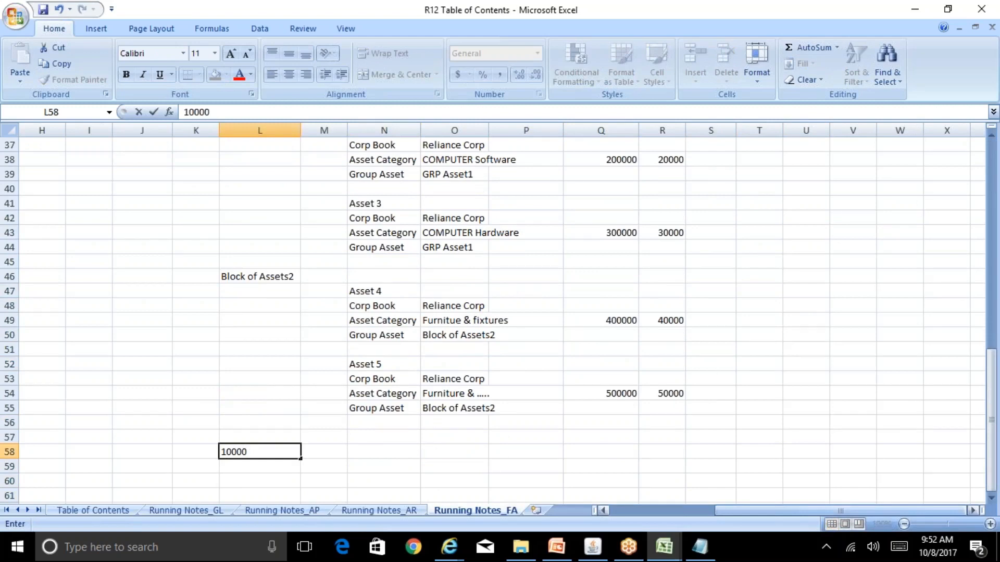
{"action": "type", "text": "0"}
{"action": "key", "text": "Right"}
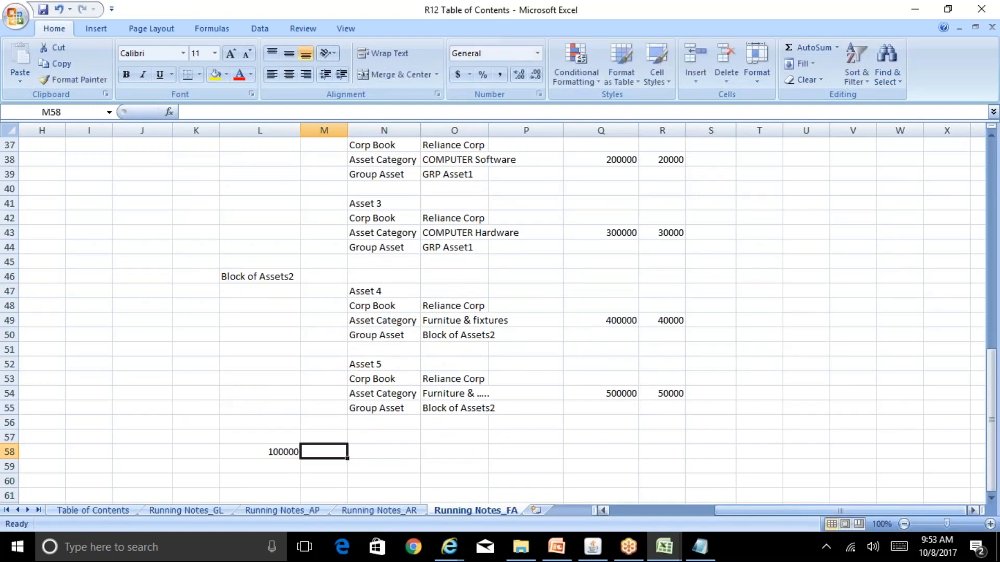
{"action": "type", "text": "5 yrs"}
{"action": "key", "text": "Return"}
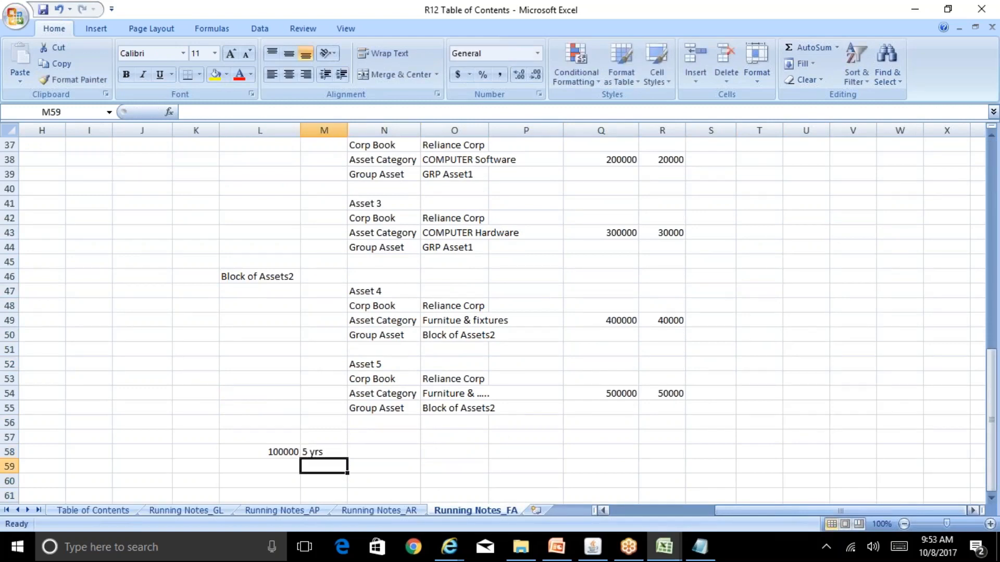
- Calculate the yearly depreciation in cell N58 with the formula =L58/5
{"action": "key", "text": "Up"}
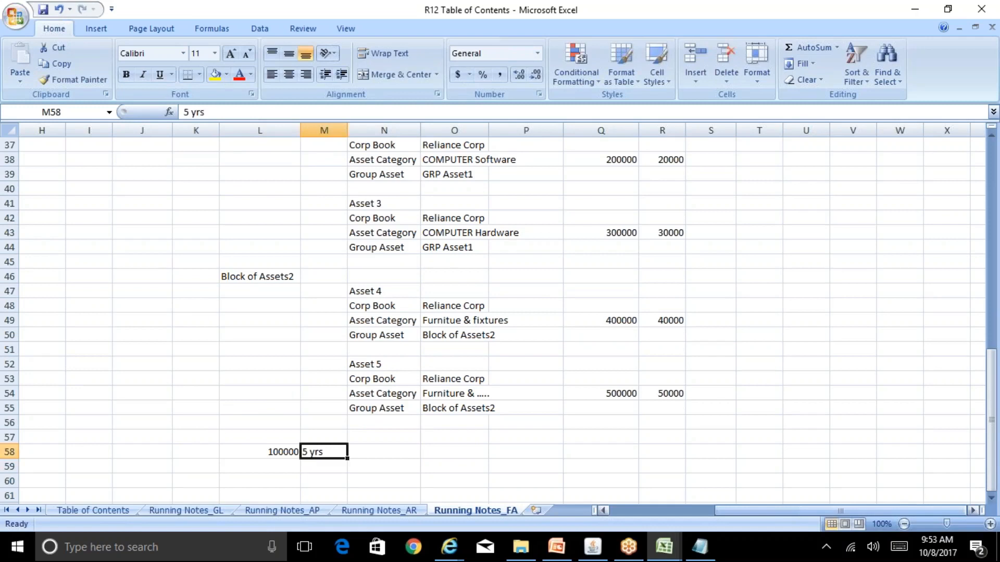
{"action": "key", "text": "Left"}
{"action": "key", "text": "Right"}
{"action": "left_click", "coordinate": [259, 451]}
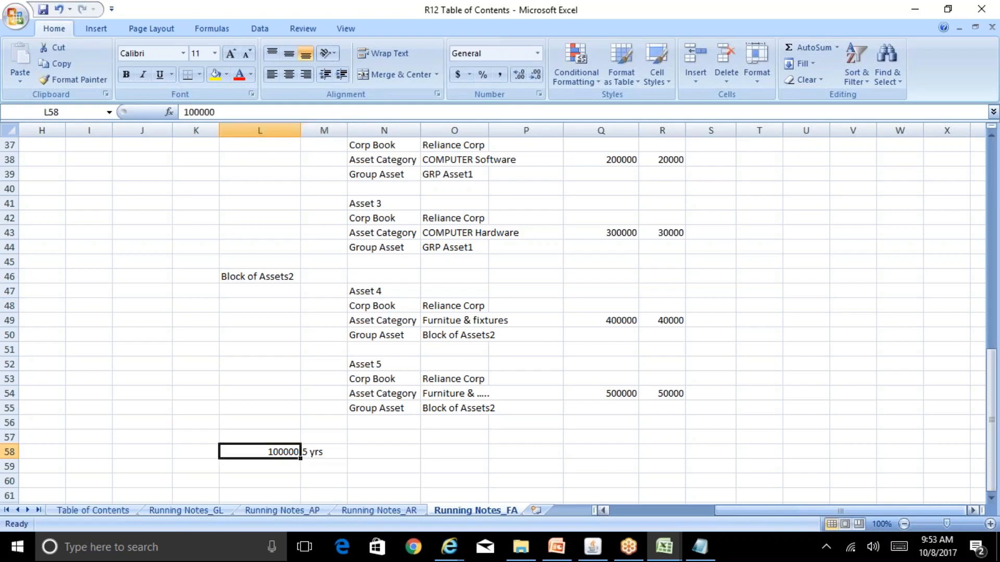
{"action": "key", "text": "Right"}
{"action": "key", "text": "Right"}
{"action": "type", "text": "="}
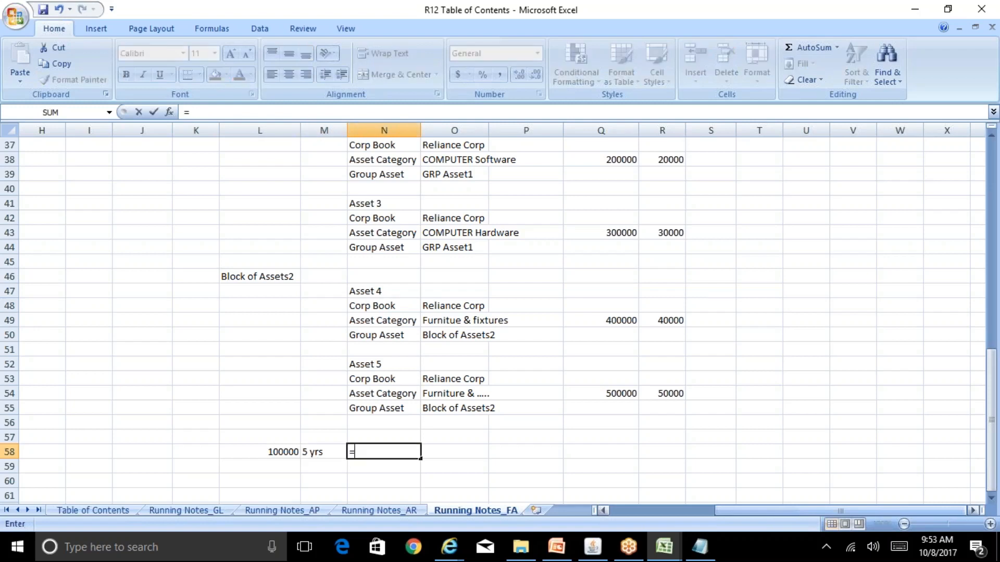
{"action": "key", "text": "Left"}
{"action": "key", "text": "Left"}
{"action": "type", "text": "/"}
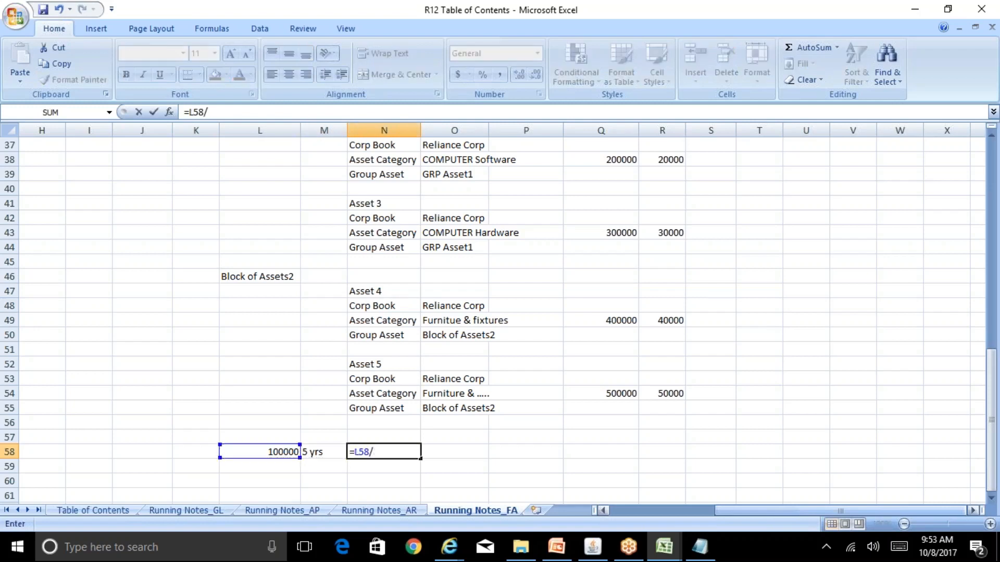
{"action": "type", "text": "5"}
{"action": "key", "text": "Return"}
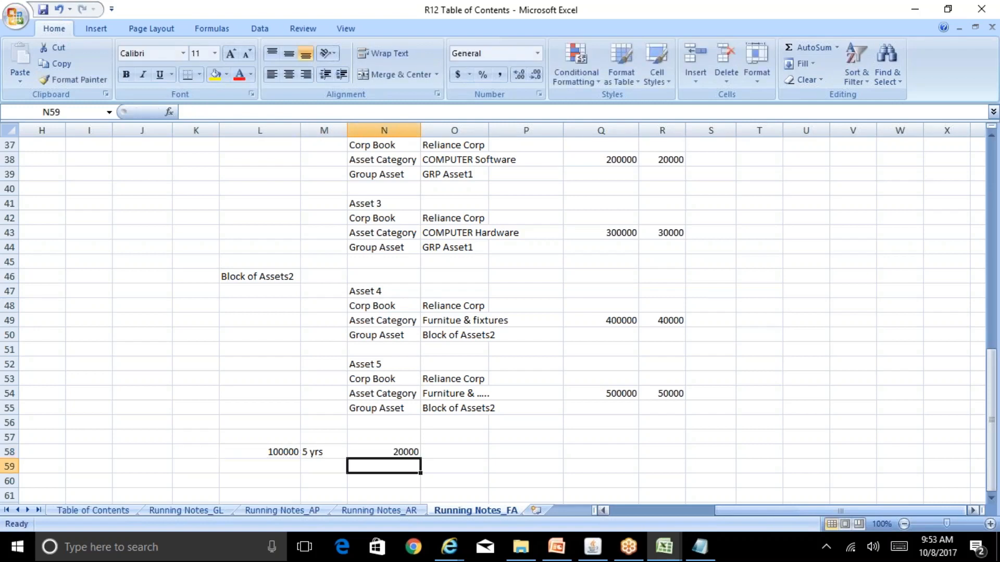
- Calculate the monthly depreciation in cell O58 with the formula =N58/12
{"action": "key", "text": "Up"}
{"action": "key", "text": "Right"}
{"action": "type", "text": "="}
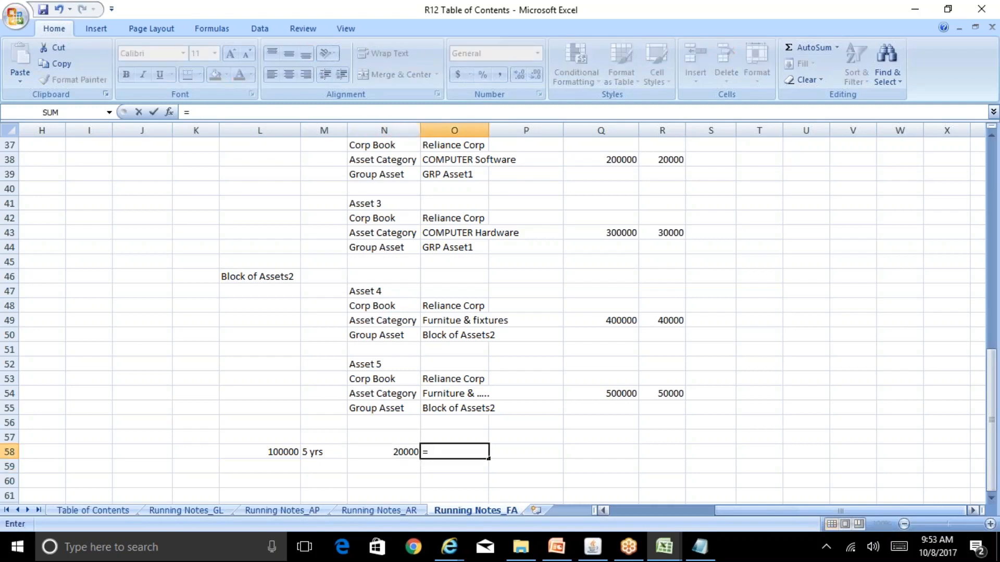
{"action": "key", "text": "Left"}
{"action": "type", "text": "/12"}
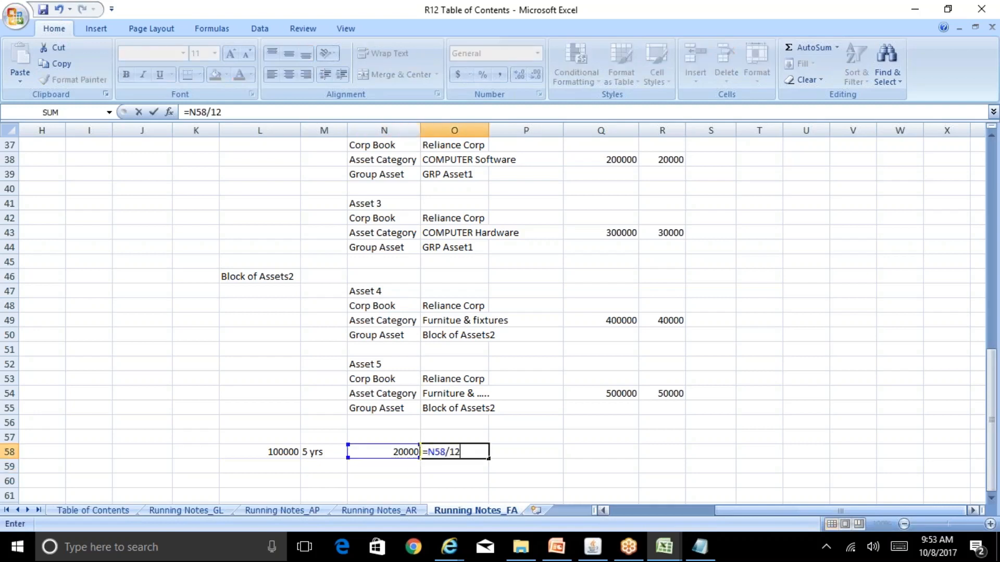
{"action": "key", "text": "Return"}
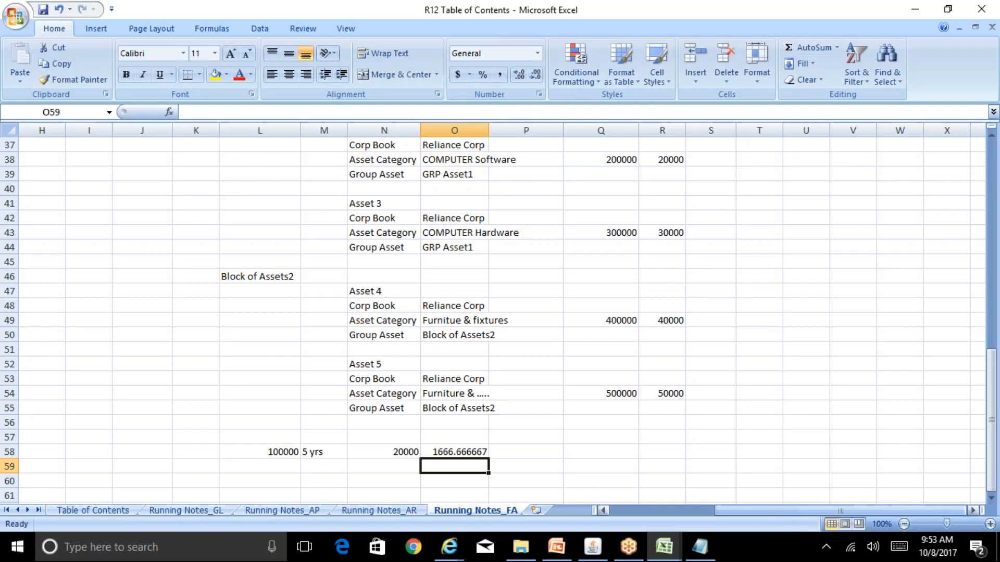
- Review the asset cost, life, yearly depreciation and monthly depreciation cells in row 58
{"action": "key", "text": "Left"}
{"action": "key", "text": "Left"}
{"action": "key", "text": "Up"}
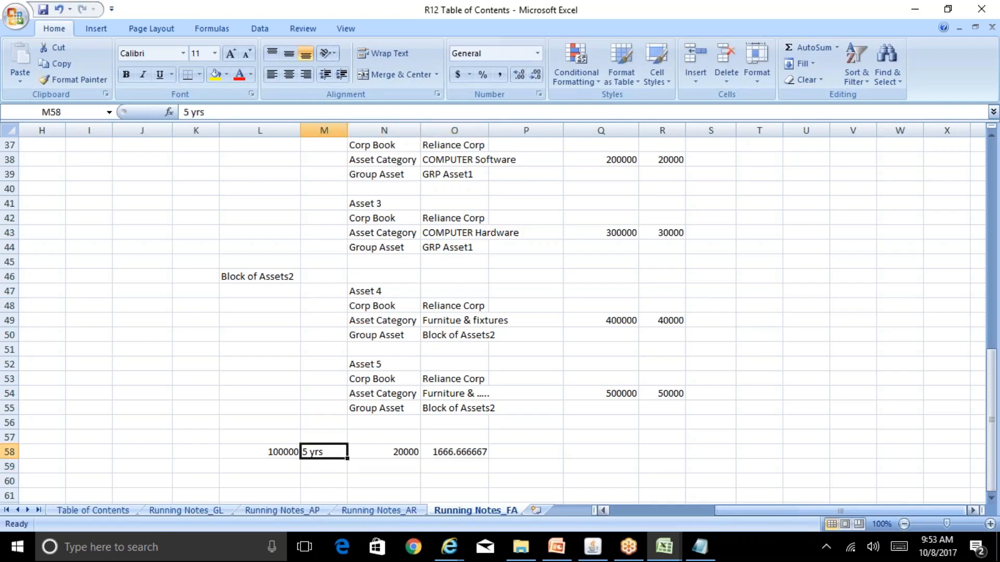
{"action": "key", "text": "Down"}
{"action": "key", "text": "Down"}
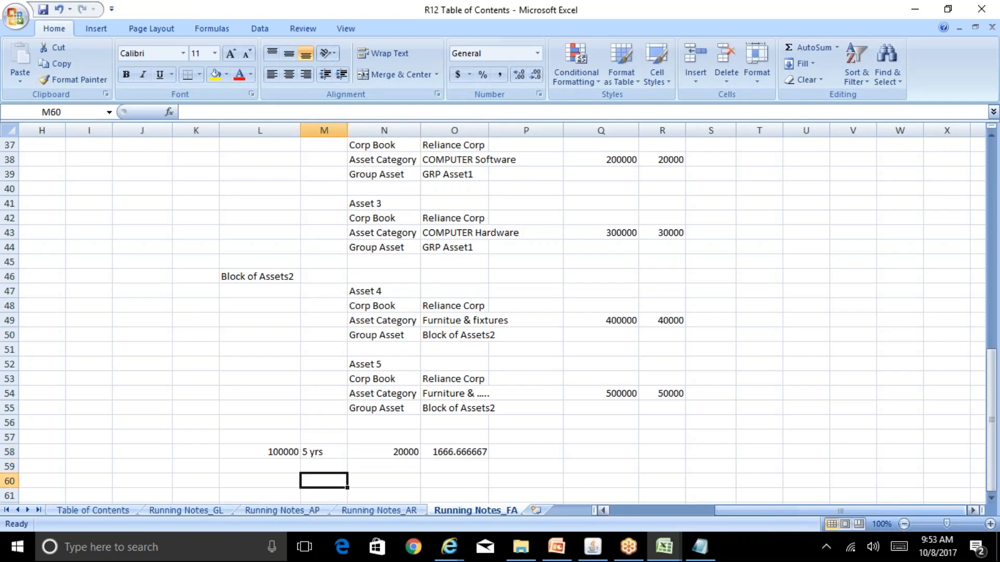
{"action": "key", "text": "Up"}
{"action": "key", "text": "Up"}
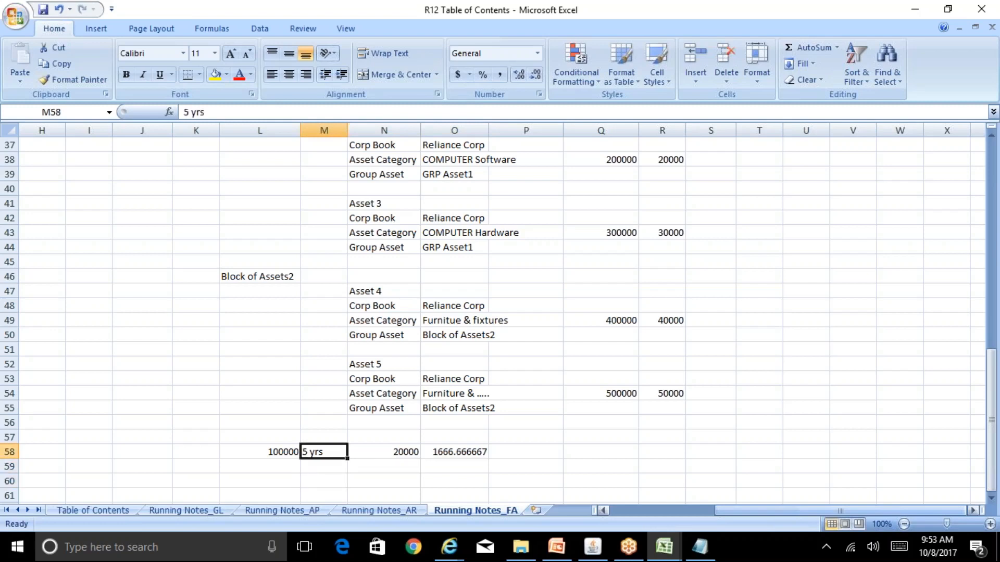
{"action": "key", "text": "Left"}
{"action": "key", "text": "Right"}
{"action": "key", "text": "Down"}
{"action": "key", "text": "Down"}
{"action": "key", "text": "Down"}
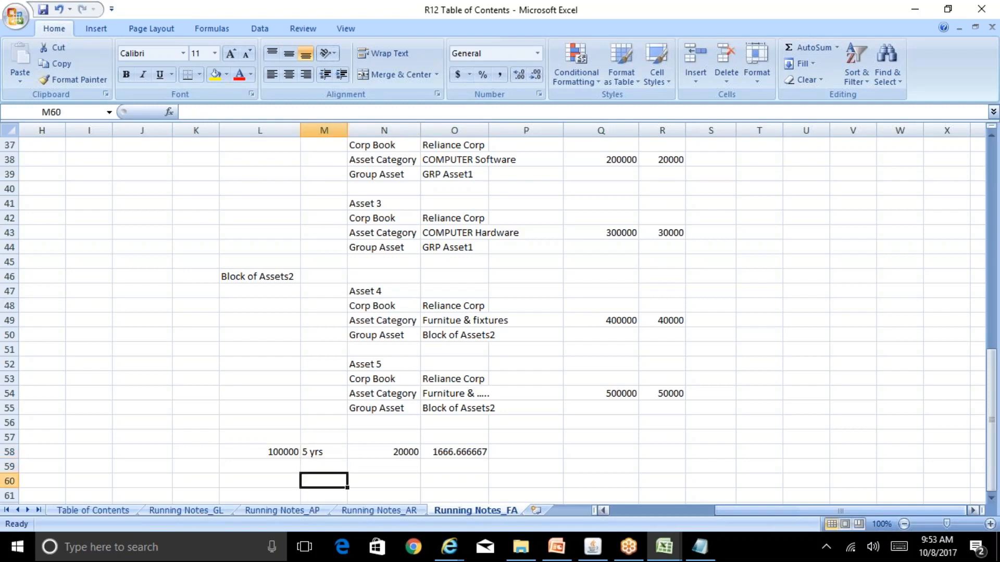
{"action": "key", "text": "Left"}
{"action": "key", "text": "Up"}
{"action": "key", "text": "Up"}
{"action": "key", "text": "Up"}
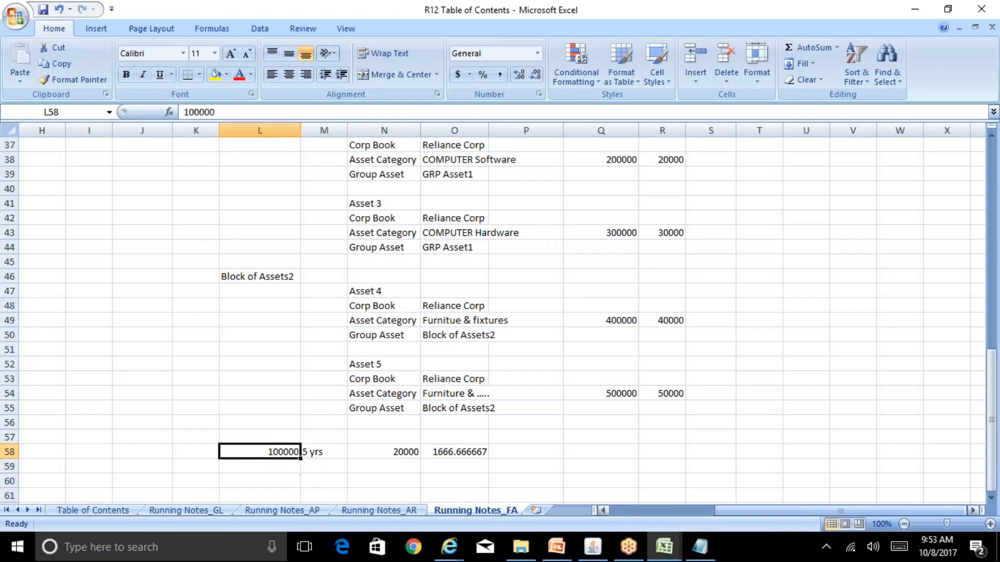
{"action": "key", "text": "Right"}
{"action": "key", "text": "Right"}
{"action": "key", "text": "Right"}
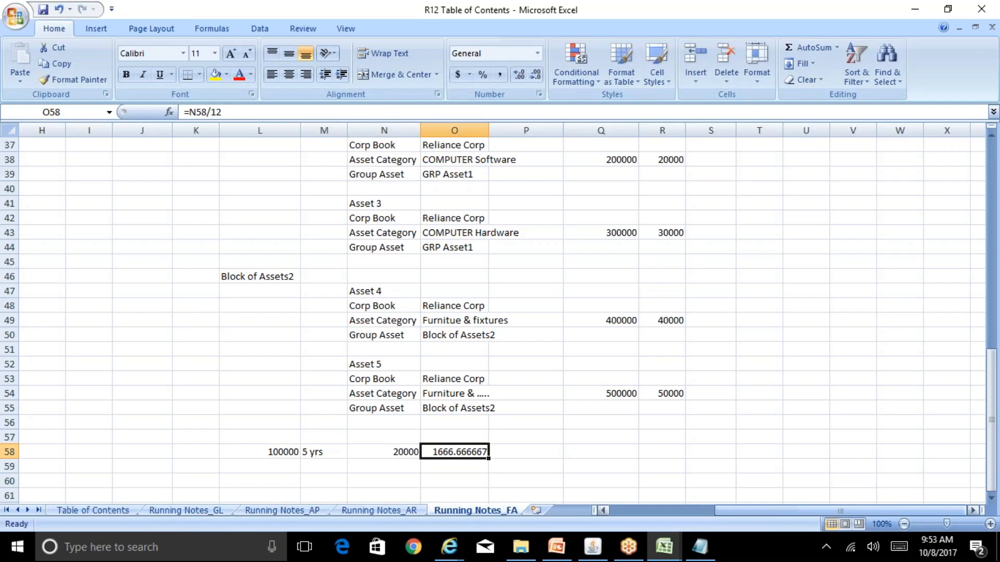
{"action": "key", "text": "Down"}
{"action": "key", "text": "Down"}
{"action": "key", "text": "Down"}
{"action": "key", "text": "Down"}
{"action": "key", "text": "Down"}
{"action": "key", "text": "Down"}
{"action": "key", "text": "Down"}
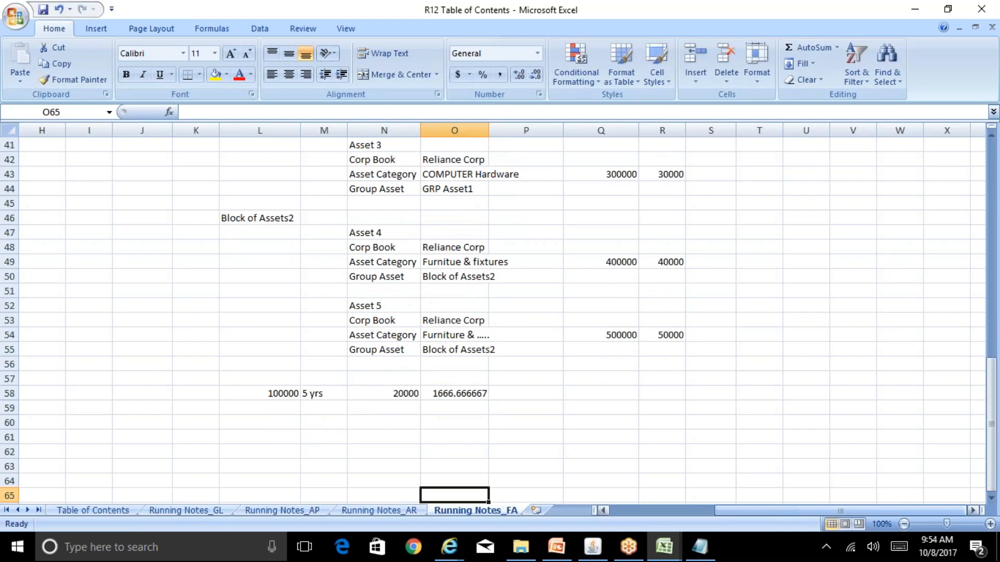
{"action": "key", "text": "Up"}
{"action": "key", "text": "Up"}
{"action": "key", "text": "Up"}
{"action": "key", "text": "Up"}
{"action": "key", "text": "Up"}
{"action": "key", "text": "Up"}
{"action": "key", "text": "Up"}
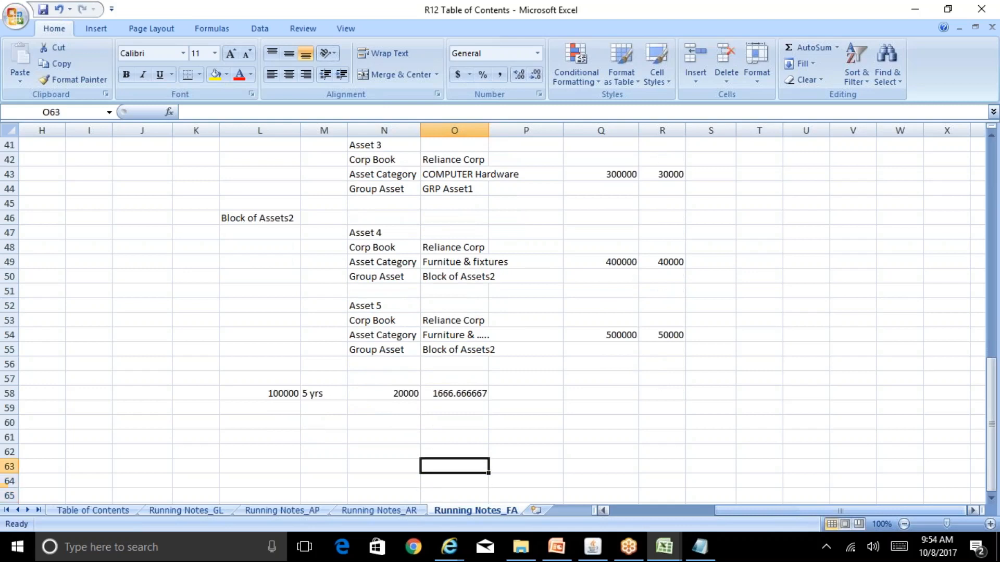
- Trace the straight-line example again from the cost in L58 through the yearly formula in N58 to the monthly formula in O58
{"action": "key", "text": "Left"}
{"action": "key", "text": "Left"}
{"action": "key", "text": "Left"}
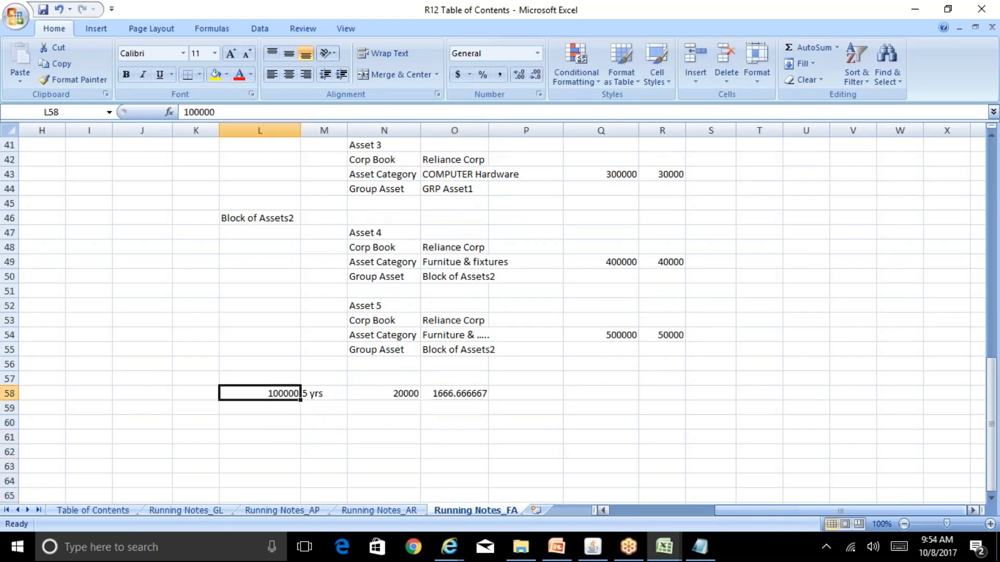
{"action": "key", "text": "Right"}
{"action": "key", "text": "Right"}
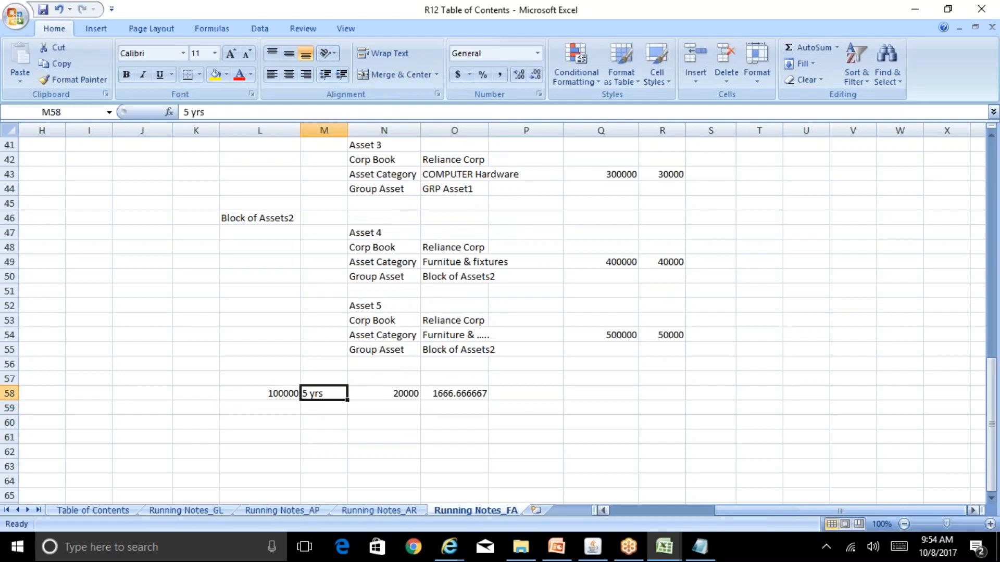
{"action": "key", "text": "Left"}
{"action": "key", "text": "Right"}
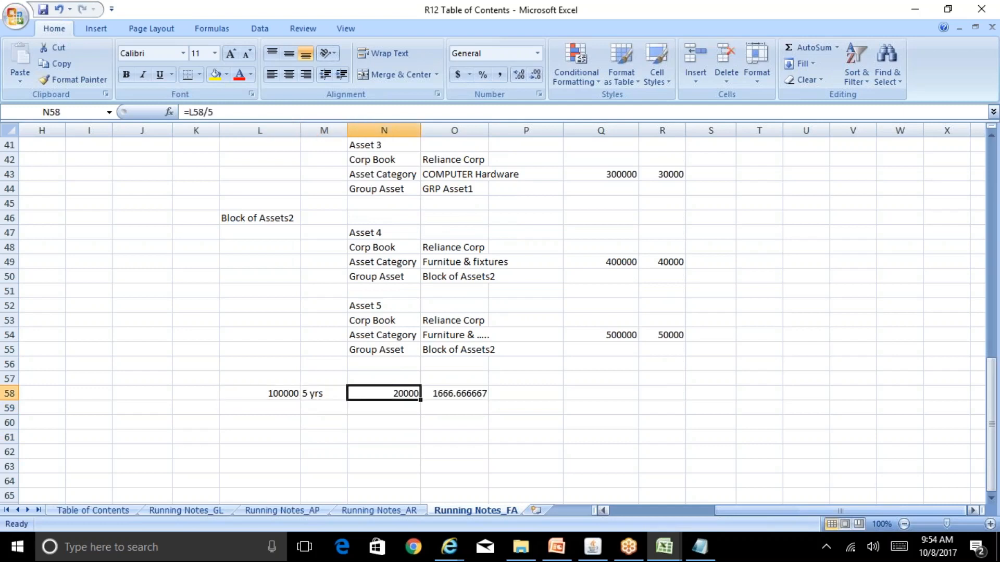
{"action": "key", "text": "Right"}
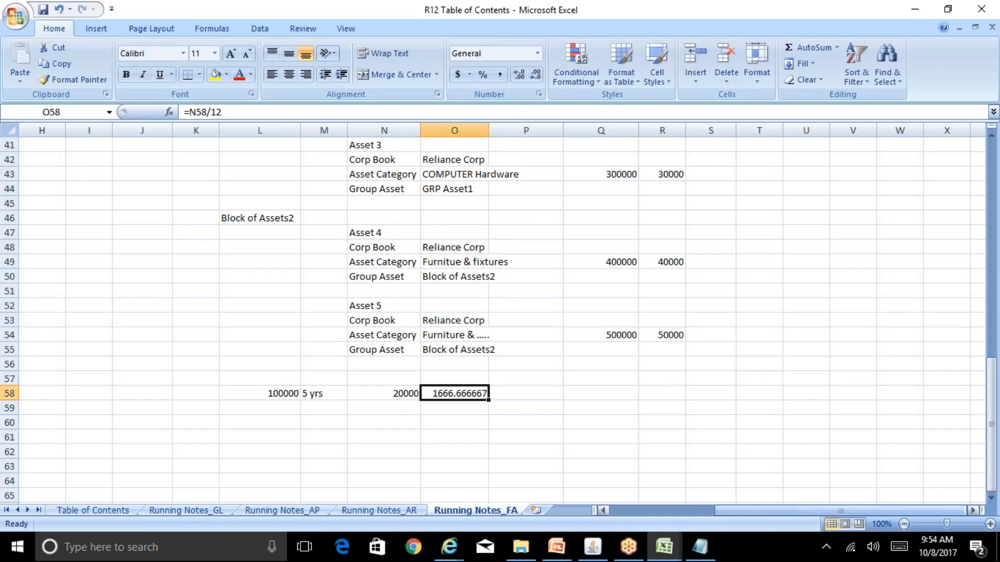
{"action": "key", "text": "Down"}
{"action": "key", "text": "Down"}
{"action": "key", "text": "Down"}
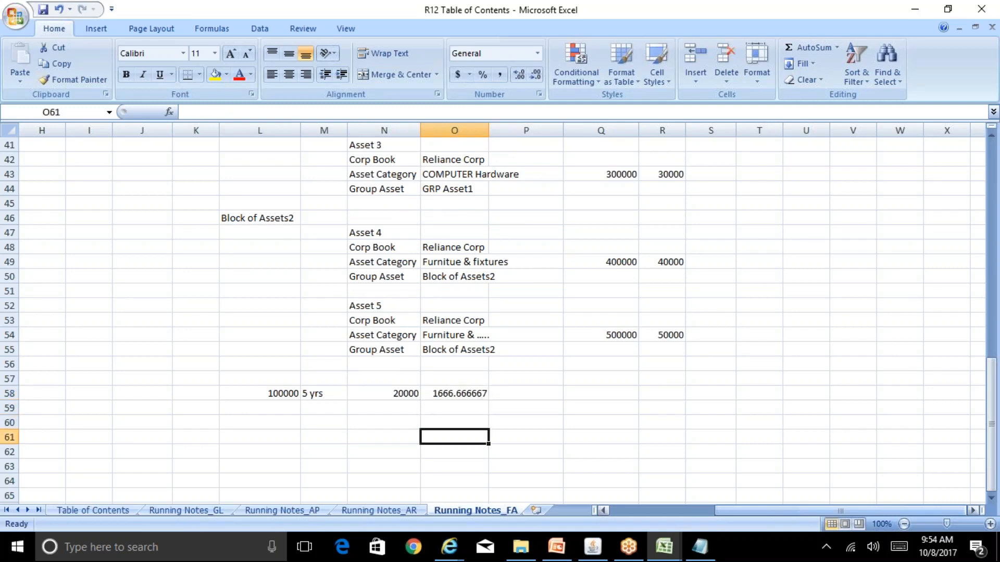
{"action": "key", "text": "Up"}
{"action": "key", "text": "Up"}
{"action": "key", "text": "Up"}
{"action": "key", "text": "Right"}
{"action": "key", "text": "Right"}
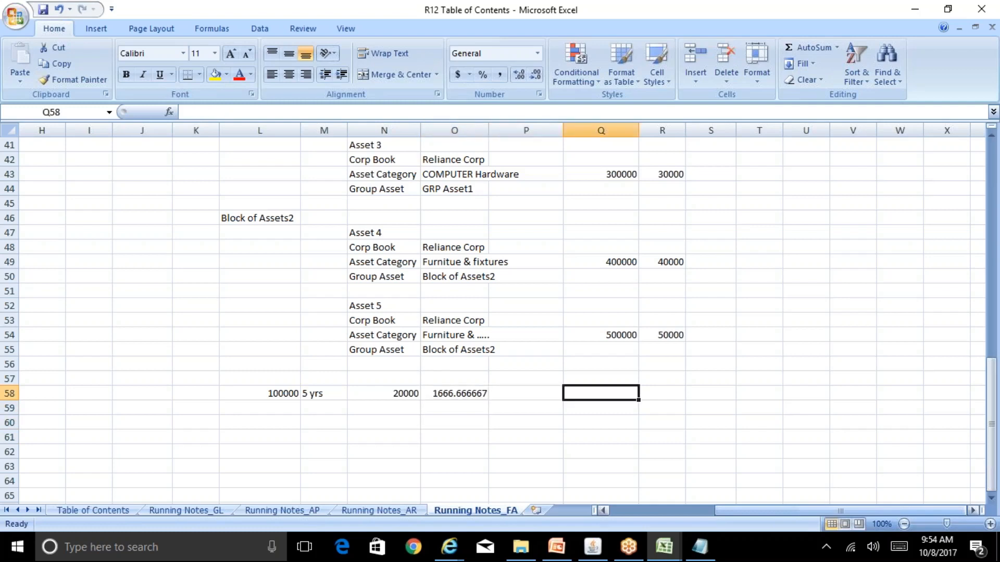
{"action": "key", "text": "Down"}
{"action": "key", "text": "Down"}
{"action": "key", "text": "Down"}
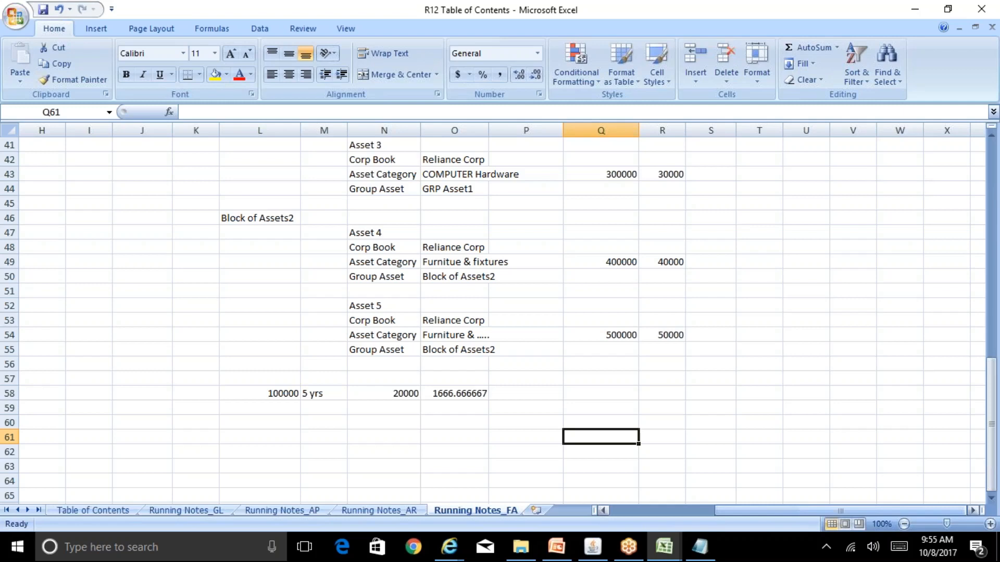
{"action": "key", "text": "Left"}
{"action": "key", "text": "Left"}
{"action": "key", "text": "Left"}
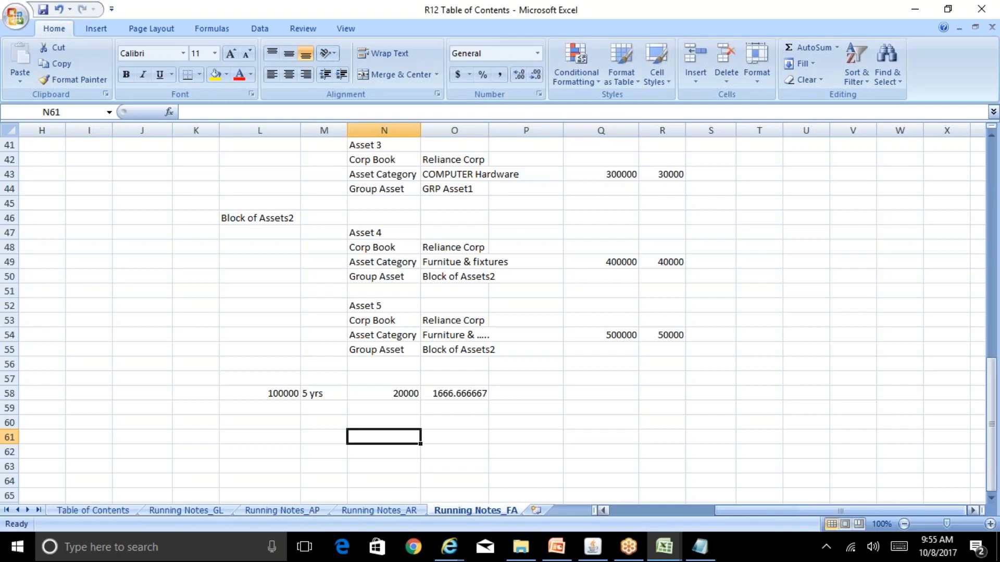
- Review the asset cost, the life in years and the depreciation amounts of the straight-line example in row 58
{"action": "key", "text": "Up"}
{"action": "key", "text": "Up"}
{"action": "key", "text": "Up"}
{"action": "key", "text": "Left"}
{"action": "key", "text": "Left"}
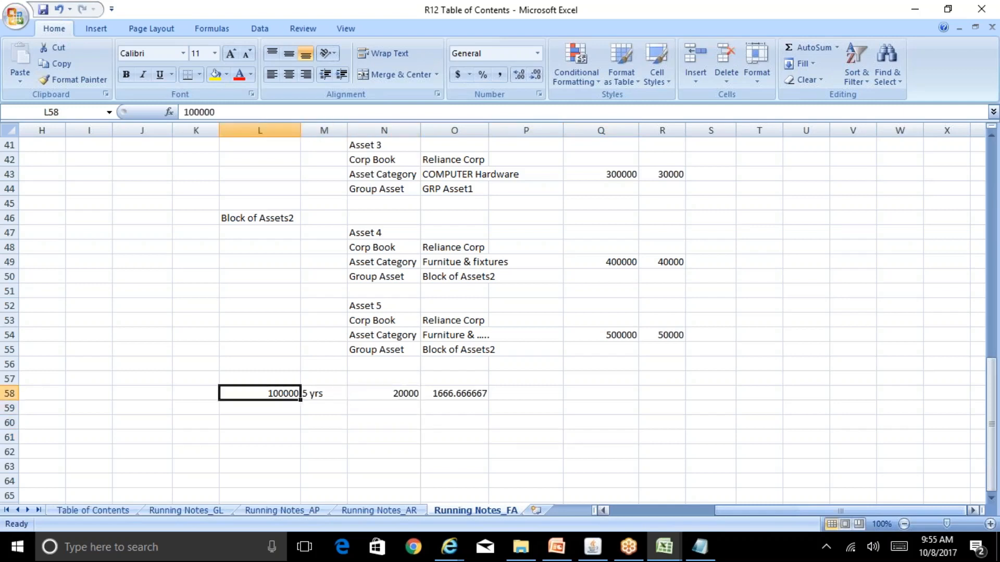
{"action": "key", "text": "Right"}
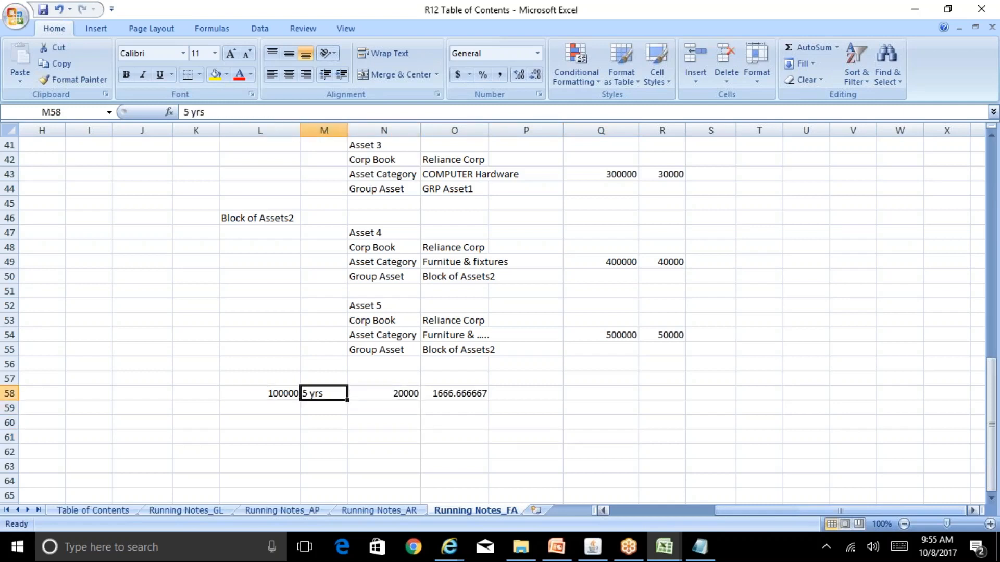
{"action": "key", "text": "Right"}
{"action": "key", "text": "Right"}
{"action": "key", "text": "Left"}
{"action": "key", "text": "Left"}
- Enter an asset cost of 100000 in cell L60, two rows below the straight-line example
{"action": "key", "text": "Down"}
{"action": "key", "text": "Left"}
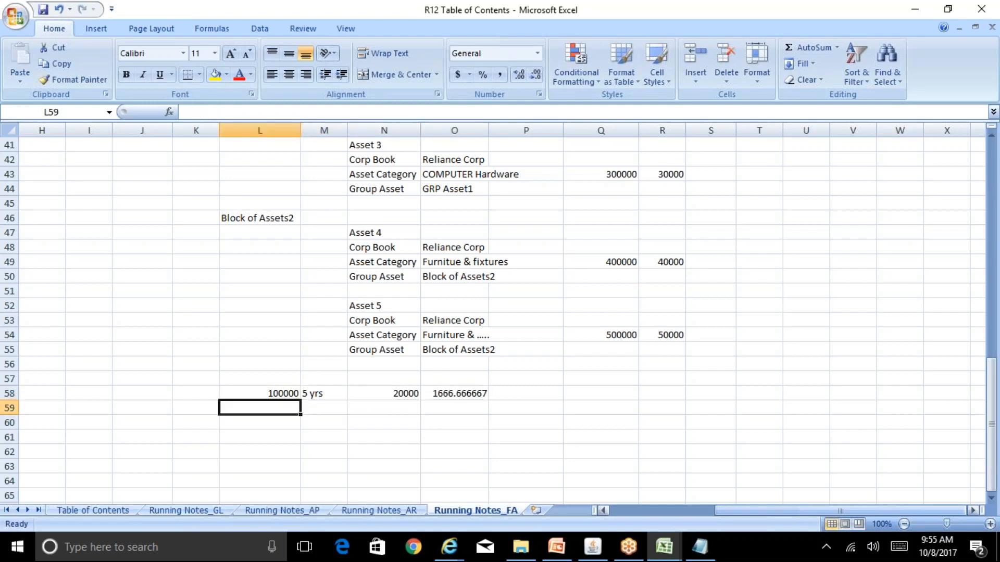
{"action": "key", "text": "Down"}
{"action": "type", "text": "10000"}
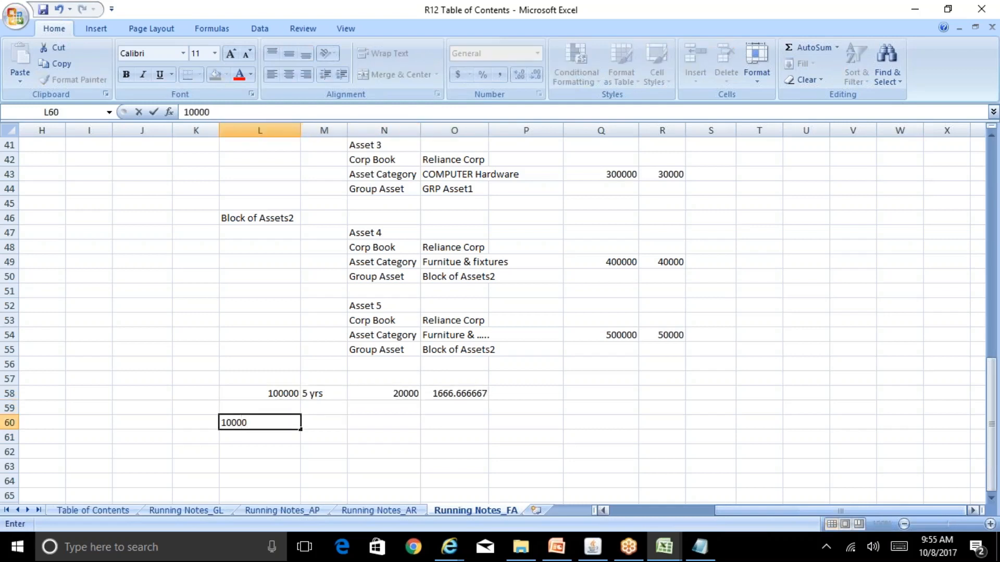
{"action": "type", "text": "0"}
{"action": "key", "text": "Right"}
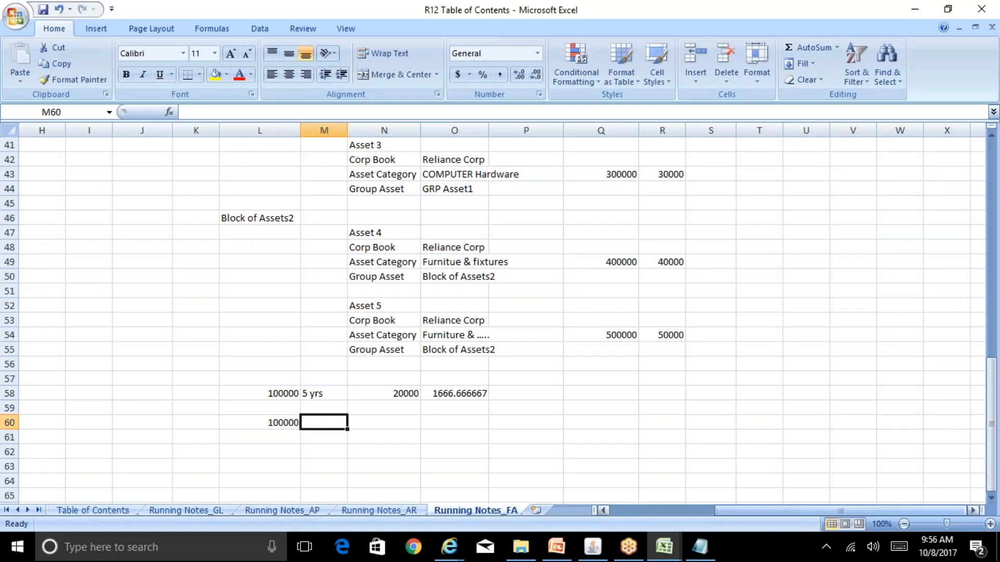
- Enter a depreciation rate of 10% in cell M60 and compare it with the life in cell M58
{"action": "type", "text": "%"}
{"action": "key", "text": "BackSpace"}
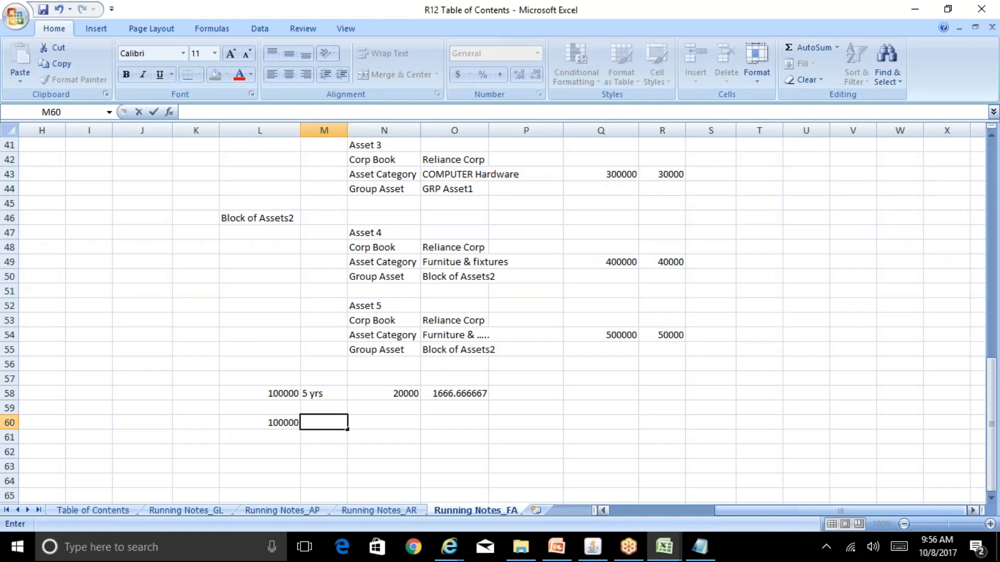
{"action": "type", "text": "10%"}
{"action": "key", "text": "Return"}
{"action": "key", "text": "Up"}
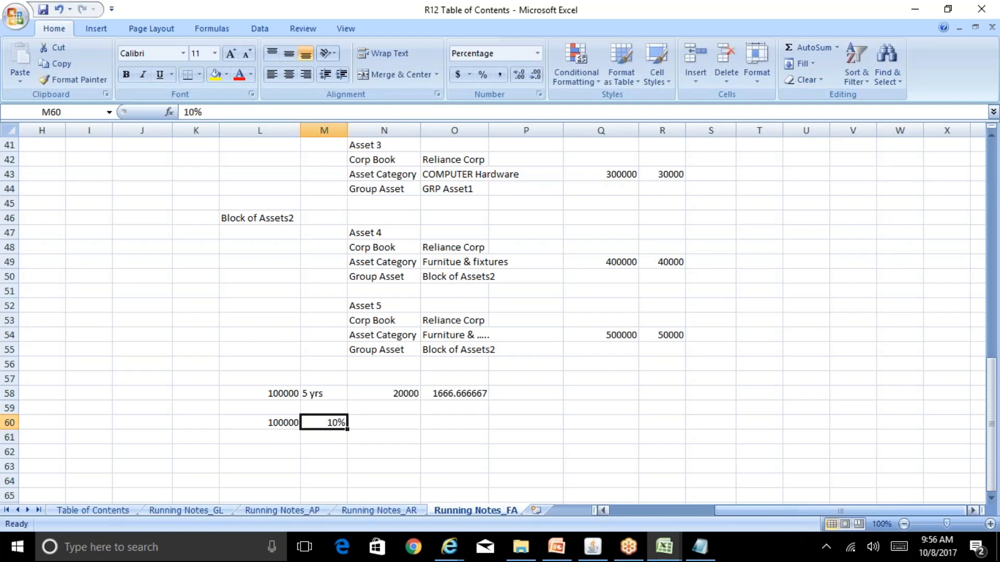
{"action": "key", "text": "Up"}
{"action": "key", "text": "Up"}
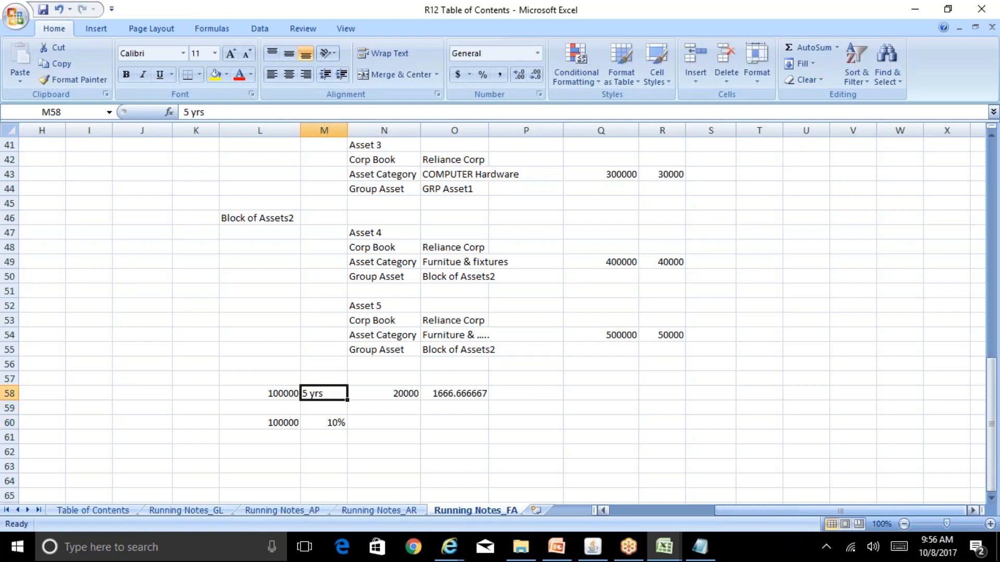
{"action": "key", "text": "Down"}
{"action": "key", "text": "Down"}
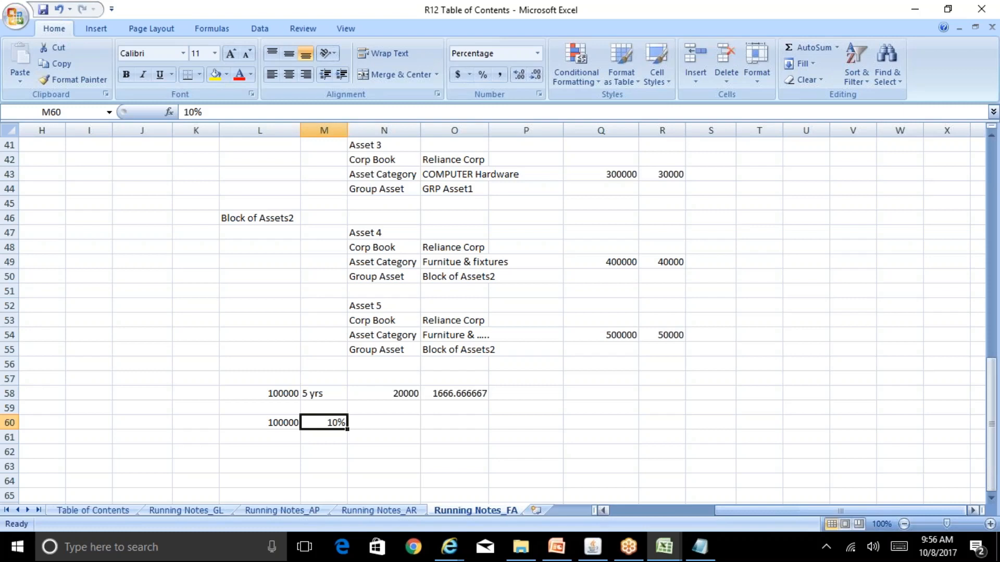
- Calculate the first-year depreciation in cell N60 with the formula =L60*M60
{"action": "left_click", "coordinate": [259, 423]}
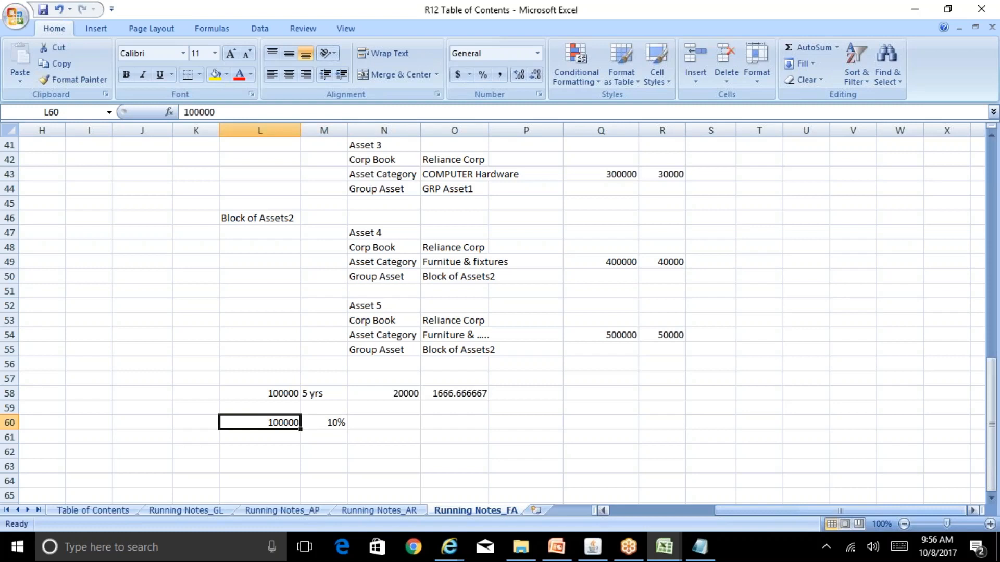
{"action": "key", "text": "Right"}
{"action": "key", "text": "Right"}
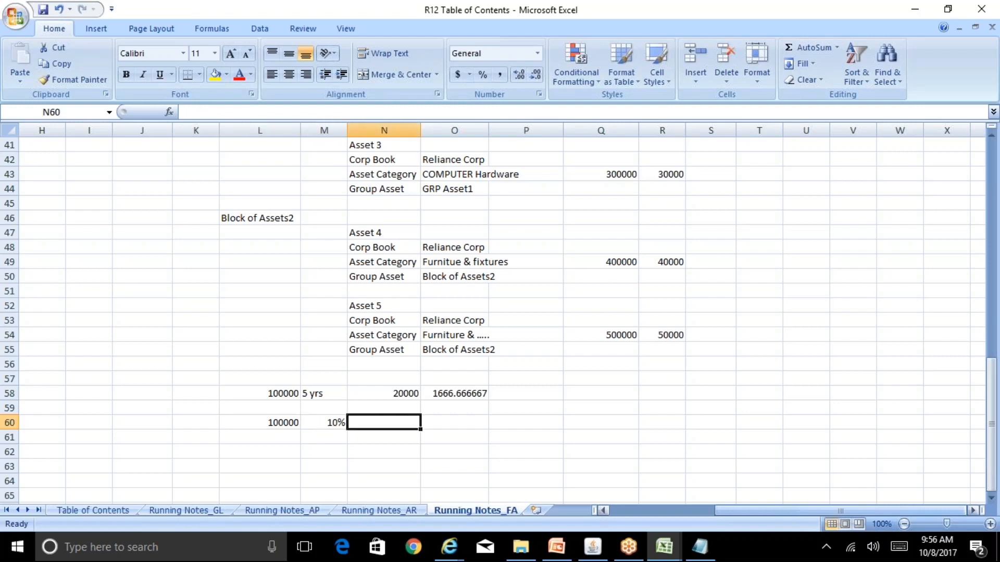
{"action": "type", "text": "="}
{"action": "key", "text": "Left"}
{"action": "key", "text": "Left"}
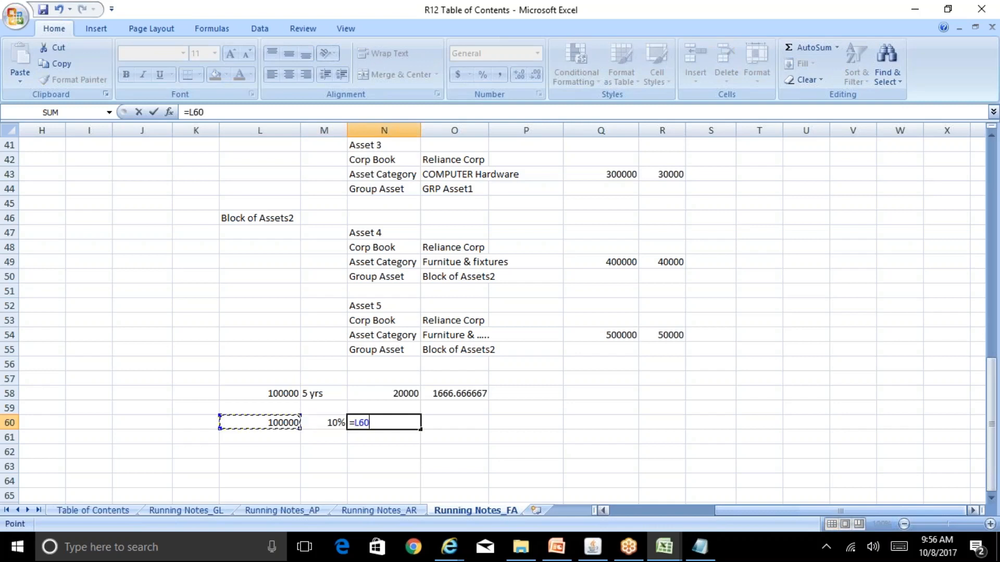
{"action": "type", "text": "*"}
{"action": "key", "text": "Left"}
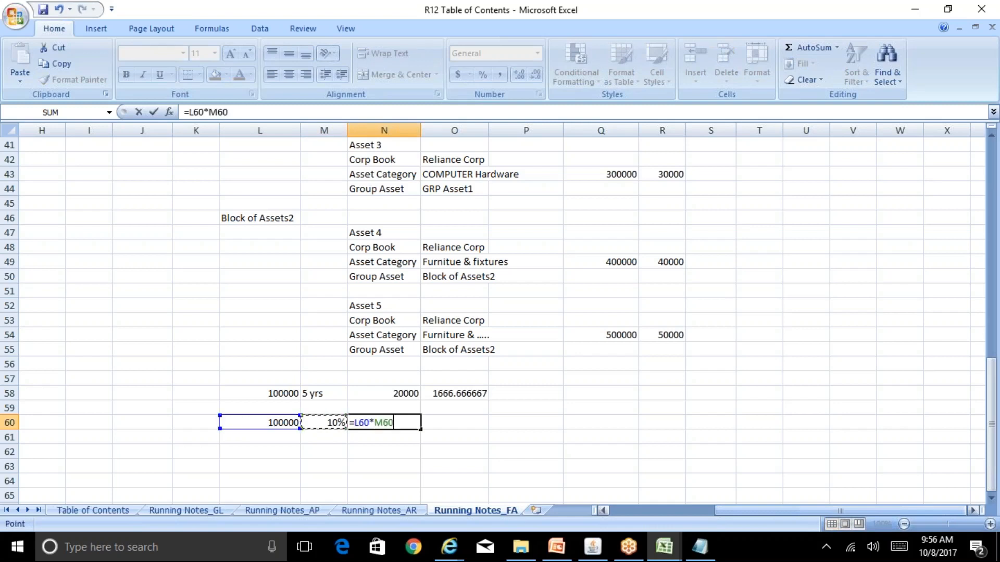
{"action": "key", "text": "Return"}
{"action": "key", "text": "Up"}
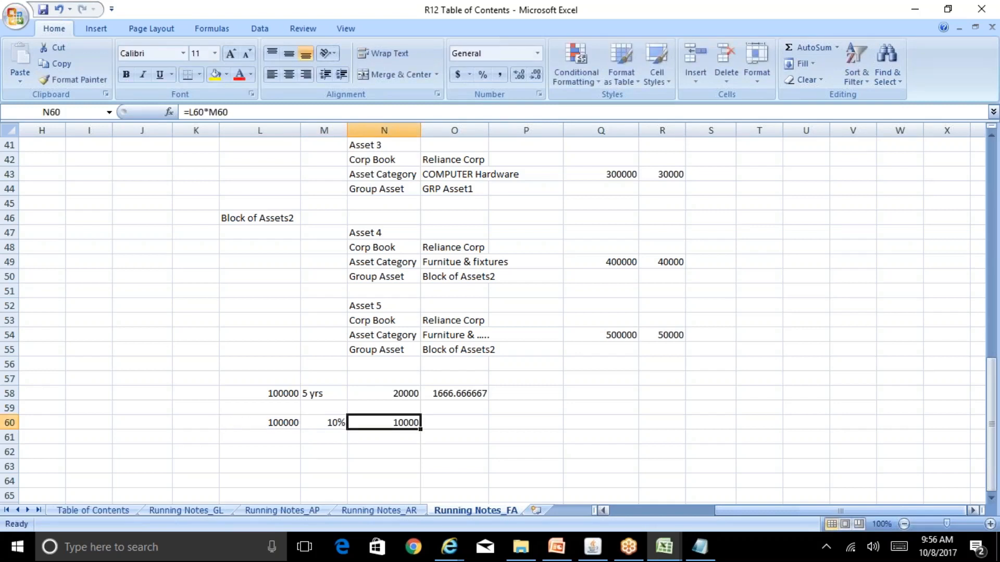
- Calculate the net book value after the first year in cell O60 with the formula =L60-N60
{"action": "key", "text": "Right"}
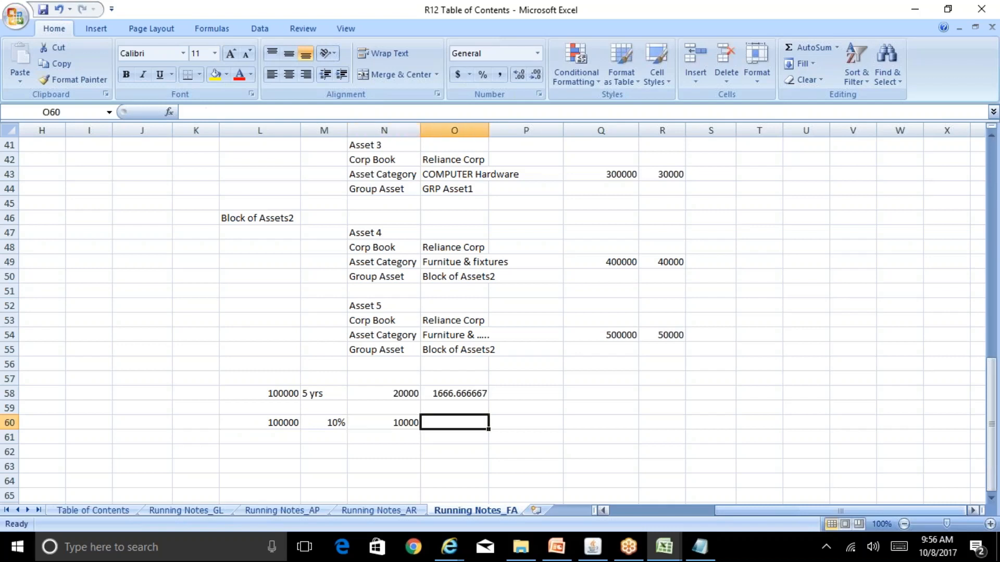
{"action": "type", "text": "="}
{"action": "key", "text": "Left"}
{"action": "key", "text": "Left"}
{"action": "key", "text": "Left"}
{"action": "type", "text": "-"}
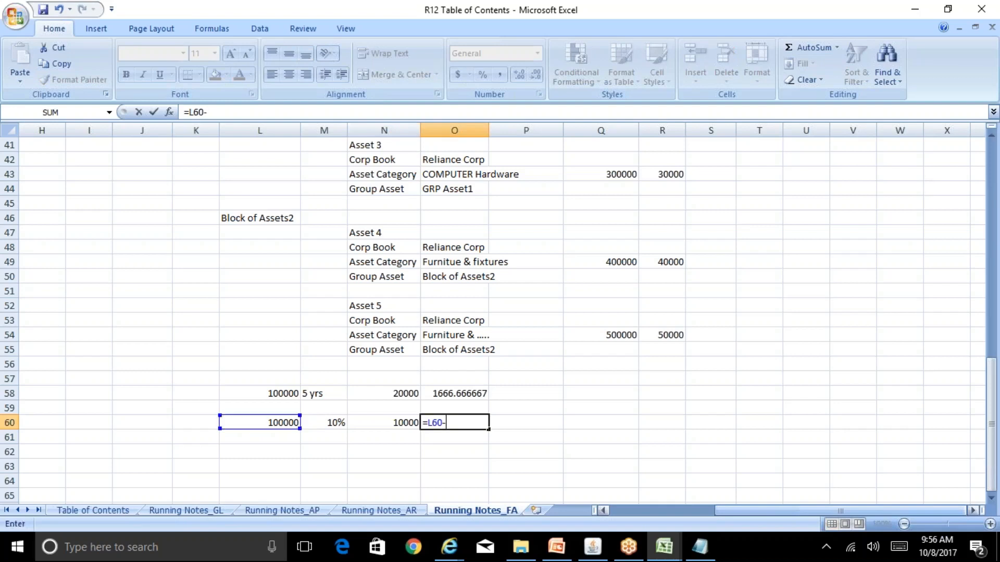
{"action": "key", "text": "Left"}
{"action": "key", "text": "Return"}
- Label the net book value column by entering the heading NBV in cell O59
{"action": "key", "text": "Up"}
{"action": "key", "text": "Up"}
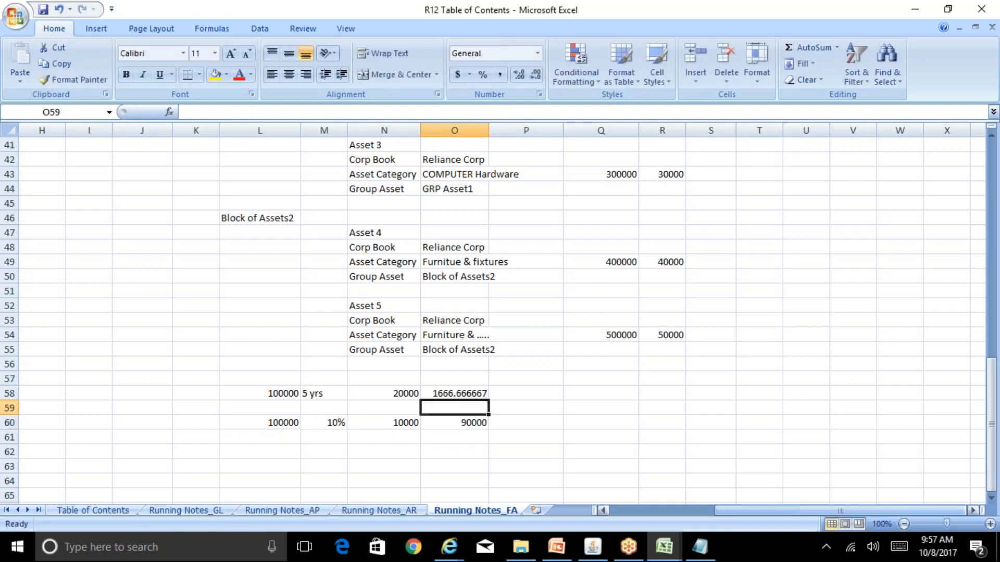
{"action": "type", "text": "NBV"}
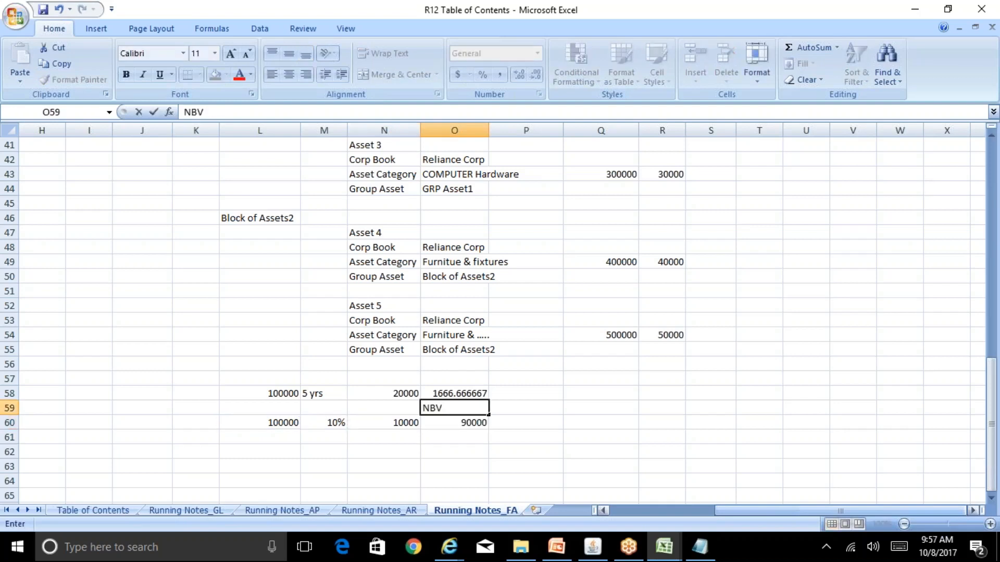
{"action": "key", "text": "Return"}
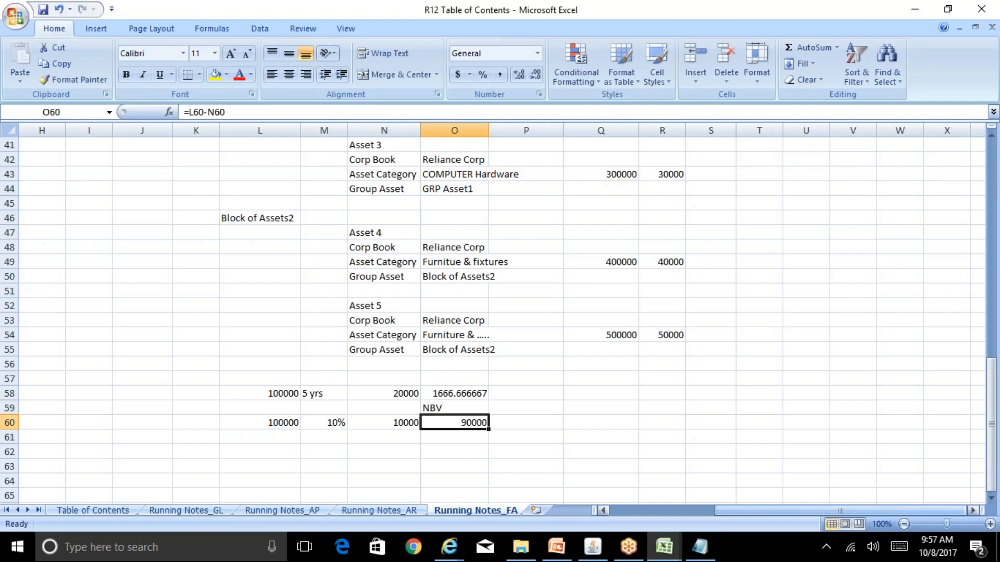
- Calculate the second-year depreciation on the net book value in cell P60 with the formula =O60*10/100
{"action": "key", "text": "Left"}
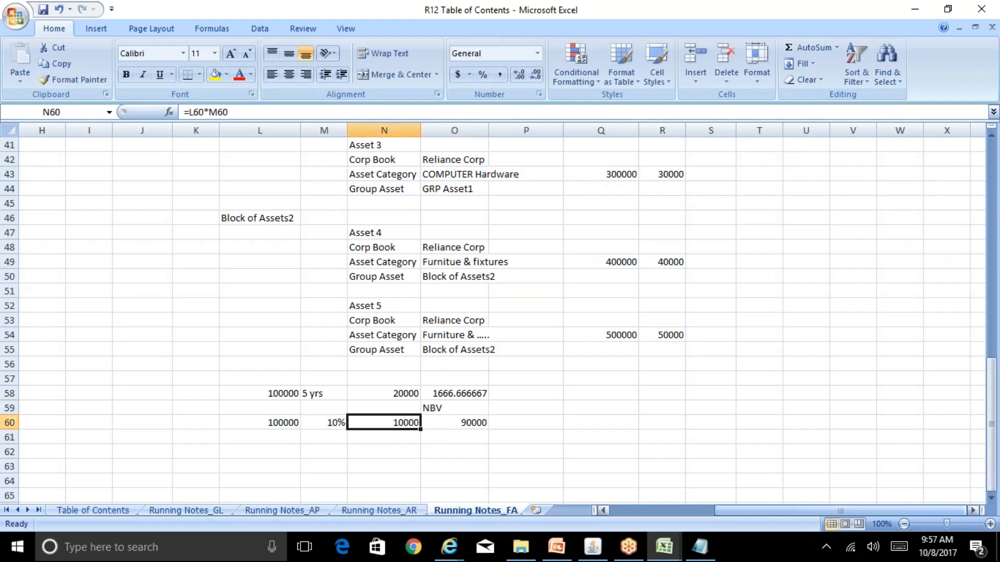
{"action": "key", "text": "Right"}
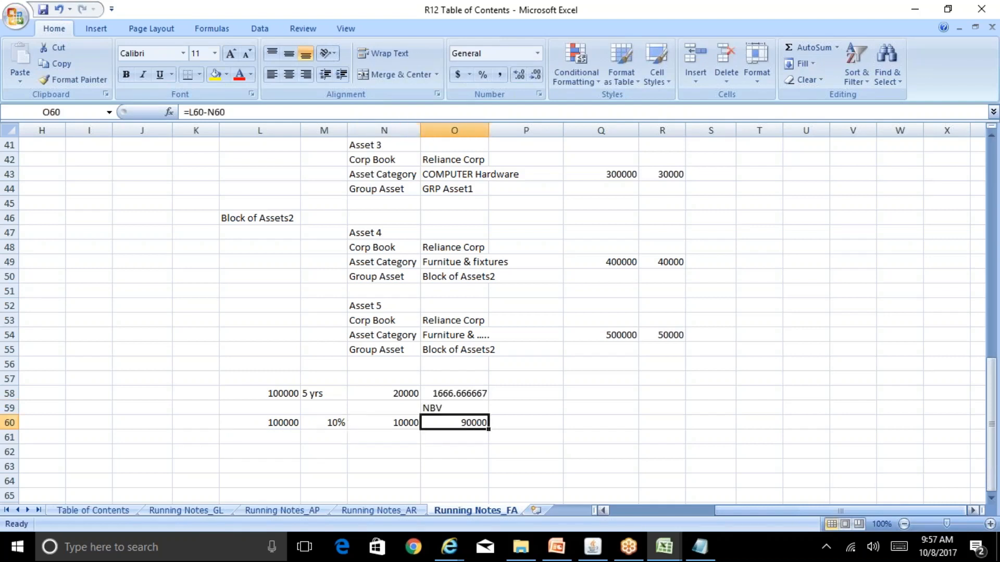
{"action": "key", "text": "Left"}
{"action": "key", "text": "Left"}
{"action": "key", "text": "Right"}
{"action": "key", "text": "Right"}
{"action": "key", "text": "Right"}
{"action": "type", "text": "="}
{"action": "key", "text": "Left"}
{"action": "type", "text": "*"}
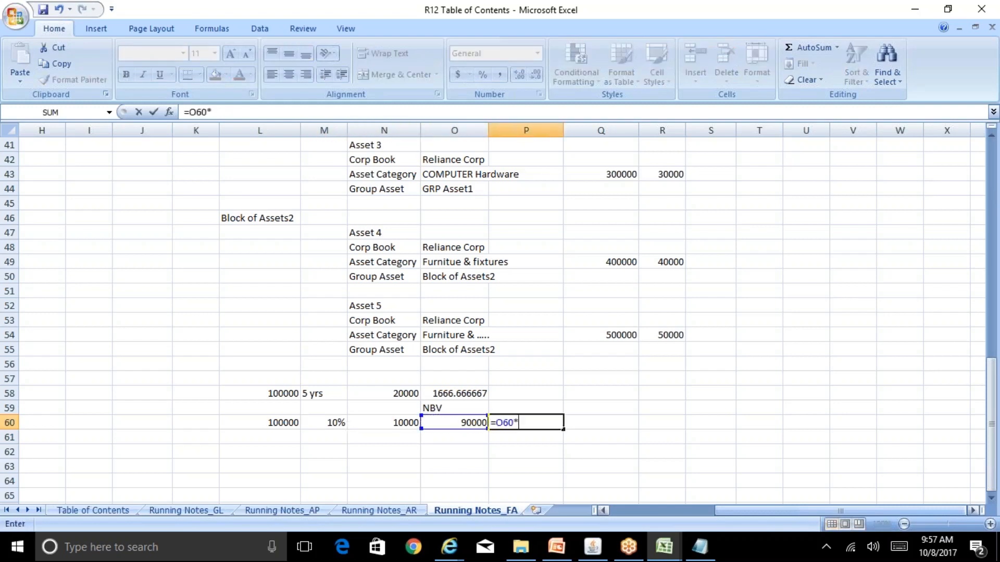
{"action": "type", "text": "10/100"}
{"action": "key", "text": "Return"}
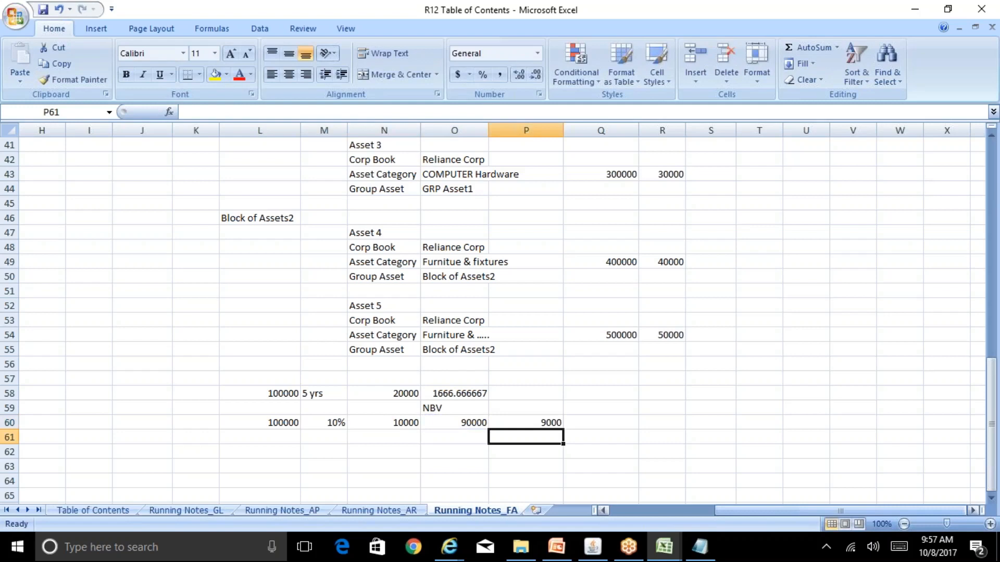
- Label the two depreciation amounts by entering I yr in cell N59 and II yr in cell P59
{"action": "key", "text": "Up"}
{"action": "key", "text": "Left"}
{"action": "key", "text": "Left"}
{"action": "key", "text": "Up"}
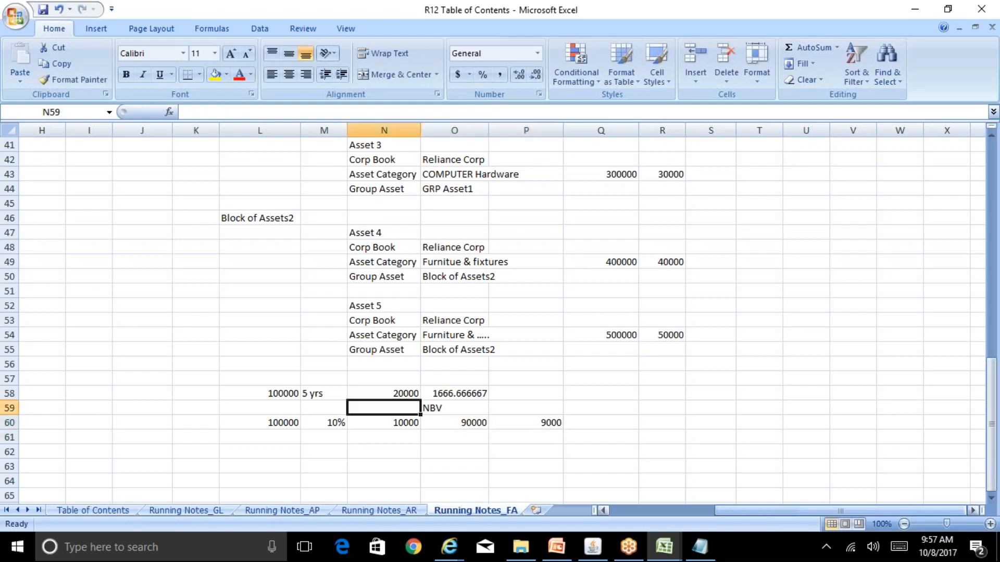
{"action": "type", "text": "I yr"}
{"action": "key", "text": "Return"}
{"action": "key", "text": "Up"}
{"action": "key", "text": "Right"}
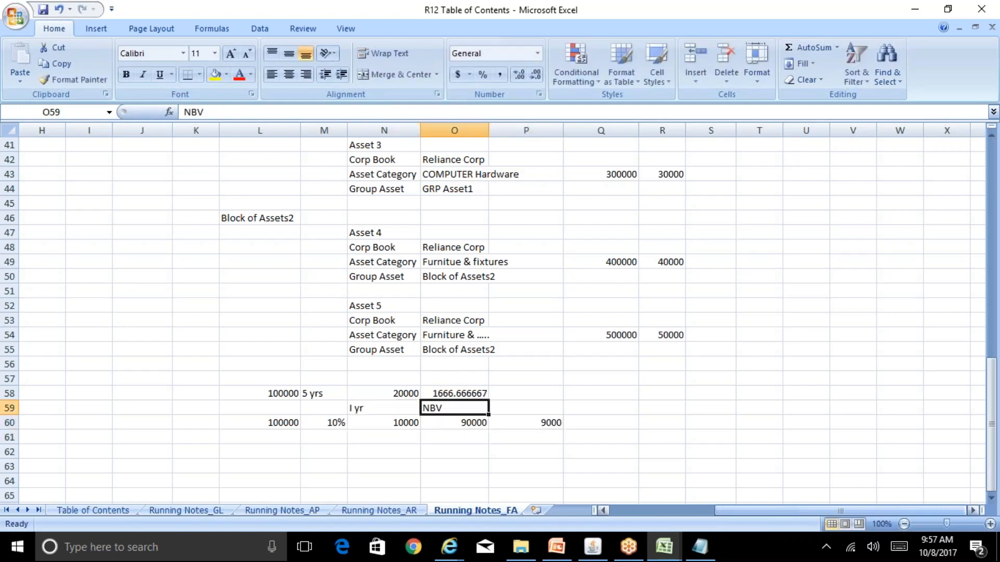
{"action": "key", "text": "Right"}
{"action": "type", "text": "II yr"}
{"action": "key", "text": "Return"}
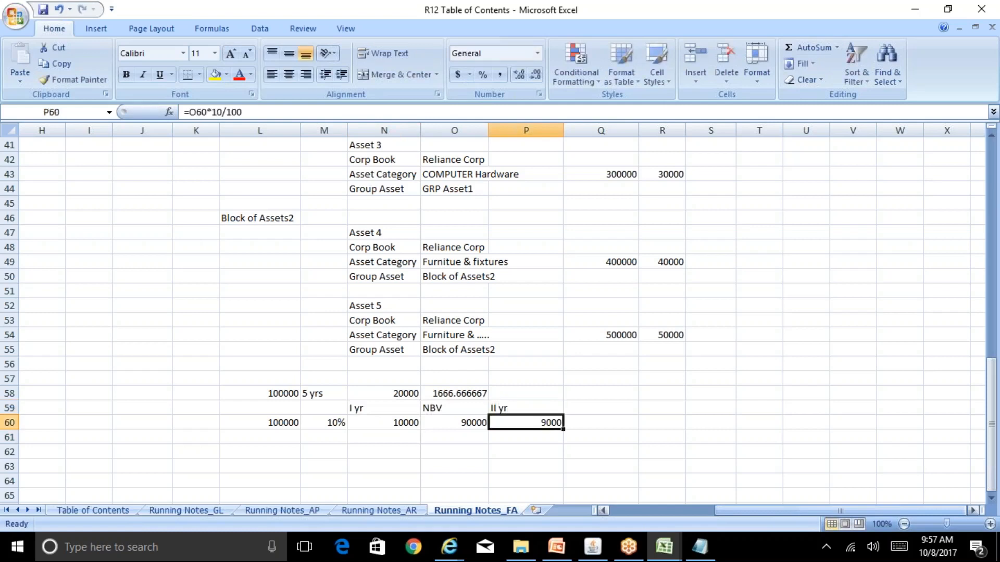
- Enter the heading NBV (At the end of II yr) in cell Q59 and widen column Q to fit it
{"action": "key", "text": "Right"}
{"action": "key", "text": "Up"}
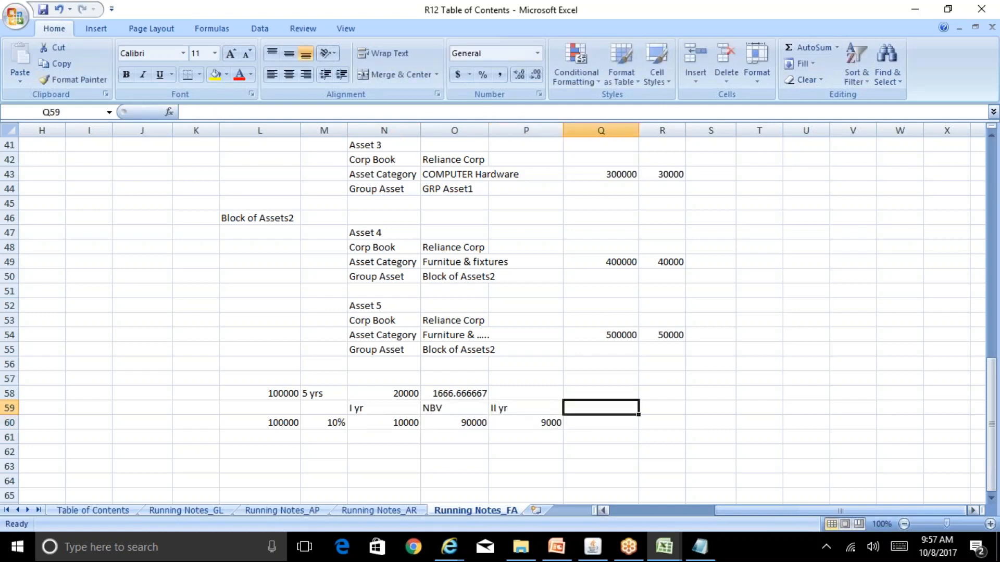
{"action": "type", "text": "NBV (At the e"}
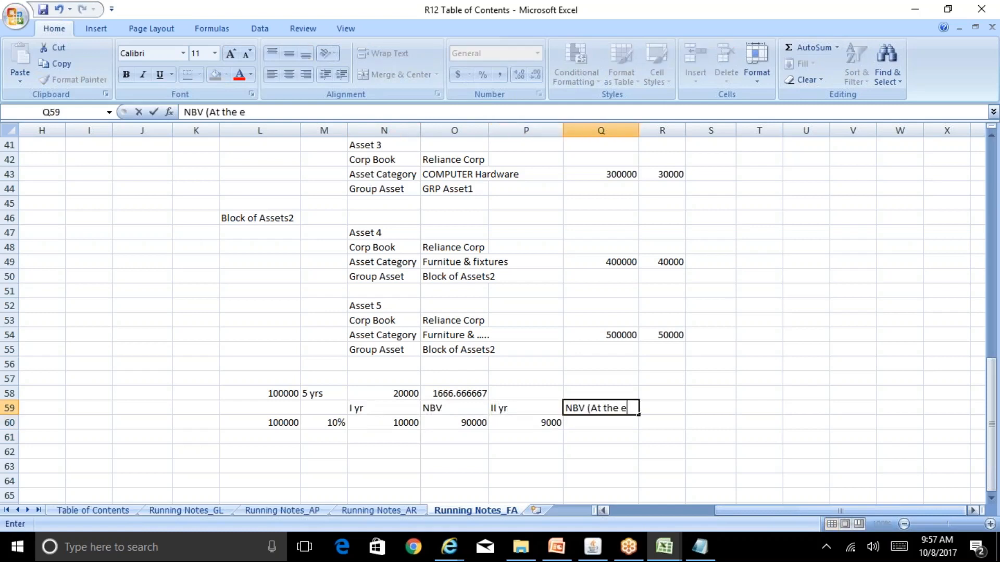
{"action": "type", "text": "nd of II yr"}
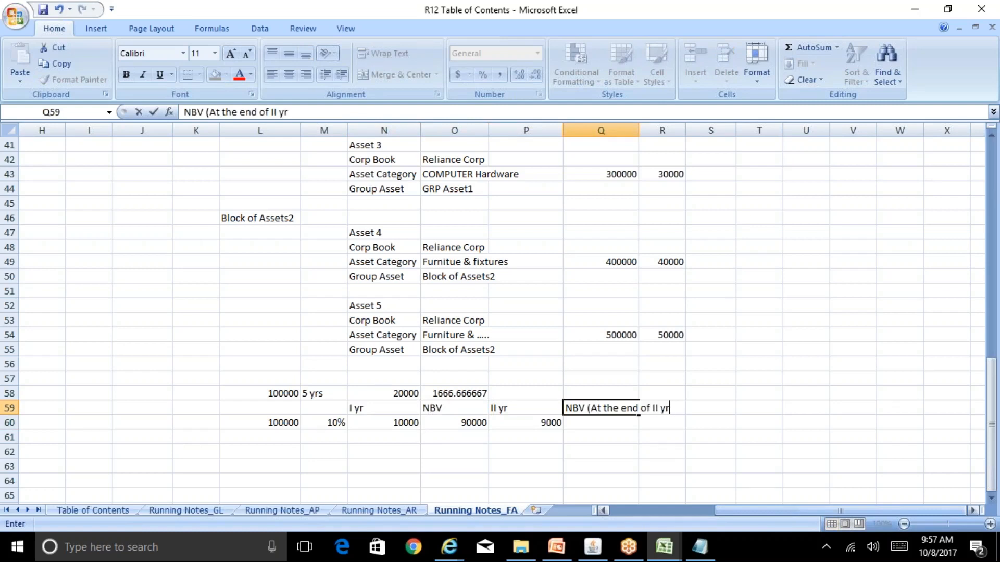
{"action": "type", "text": ")"}
{"action": "key", "text": "Return"}
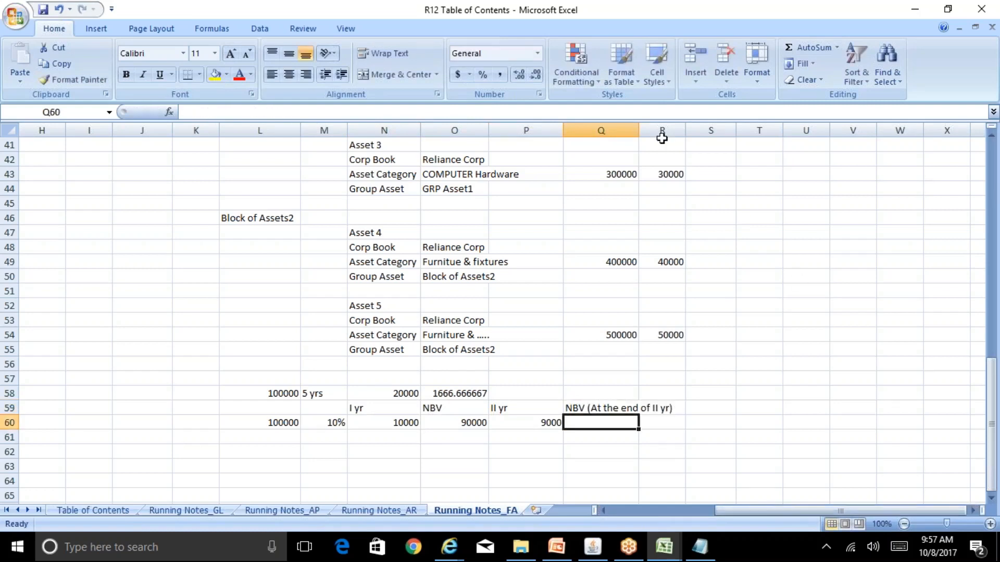
{"action": "double_click", "coordinate": [639, 132]}
- Calculate the net book value at the end of the second year in cell Q60 with the formula =O60-P60
{"action": "type", "text": "="}
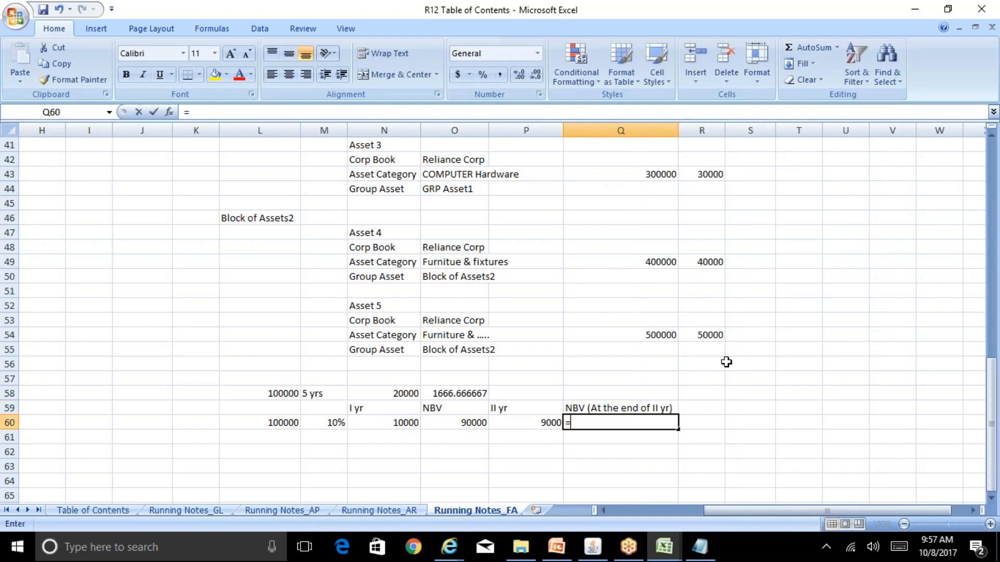
{"action": "key", "text": "Left"}
{"action": "key", "text": "Left"}
{"action": "type", "text": "-"}
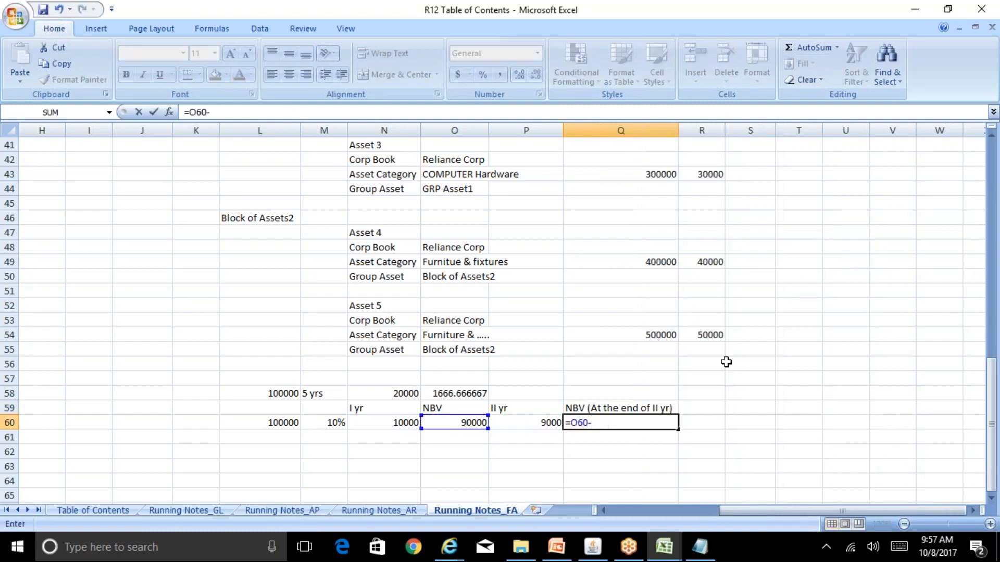
{"action": "key", "text": "Left"}
{"action": "key", "text": "Return"}
{"action": "key", "text": "Up"}
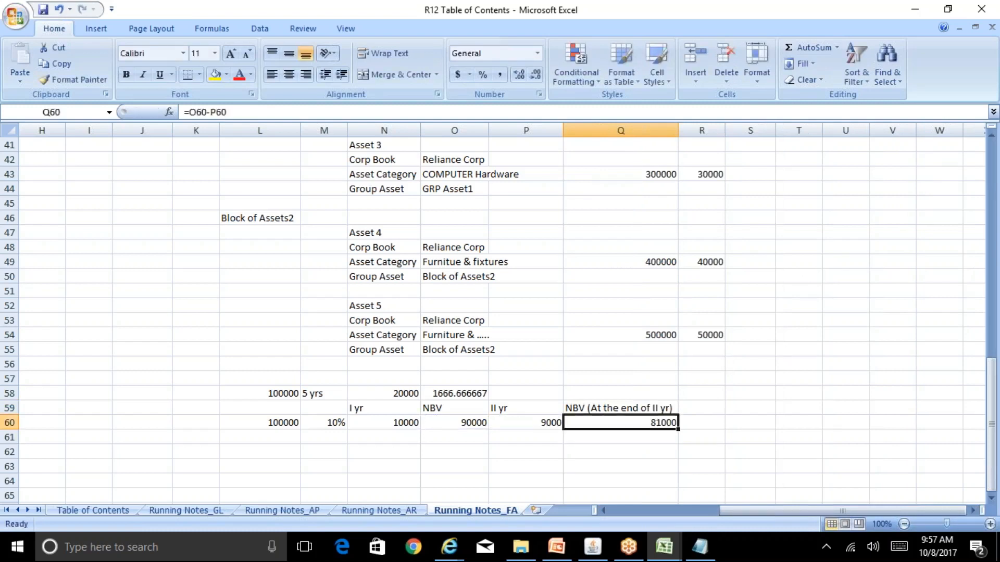
- Extend the NBV heading in cell O59 to NBV(At the end of I yr) and widen column O to fit it
{"action": "key", "text": "Up"}
{"action": "key", "text": "Left"}
{"action": "key", "text": "Left"}
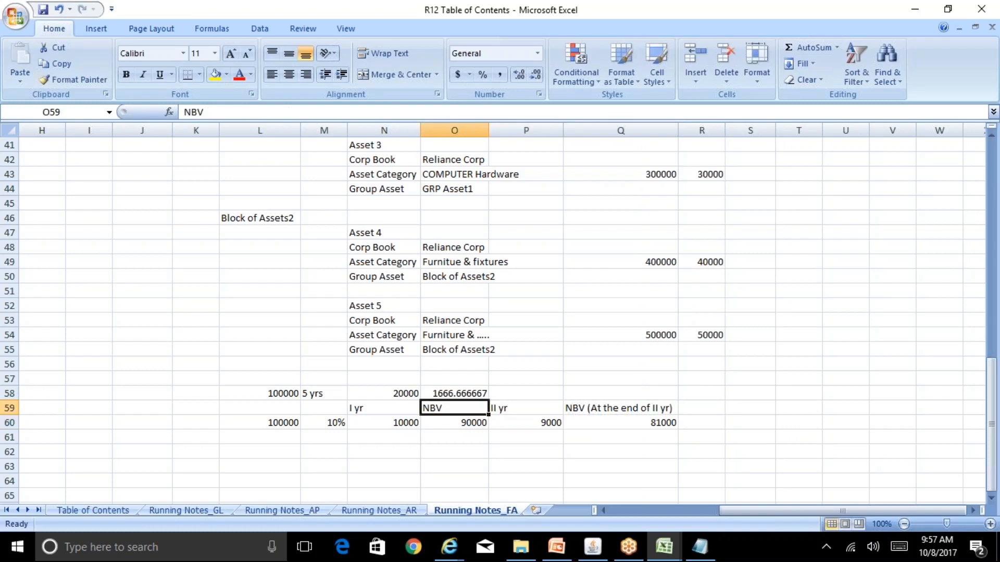
{"action": "key", "text": "F2"}
{"action": "type", "text": "(At the end of"}
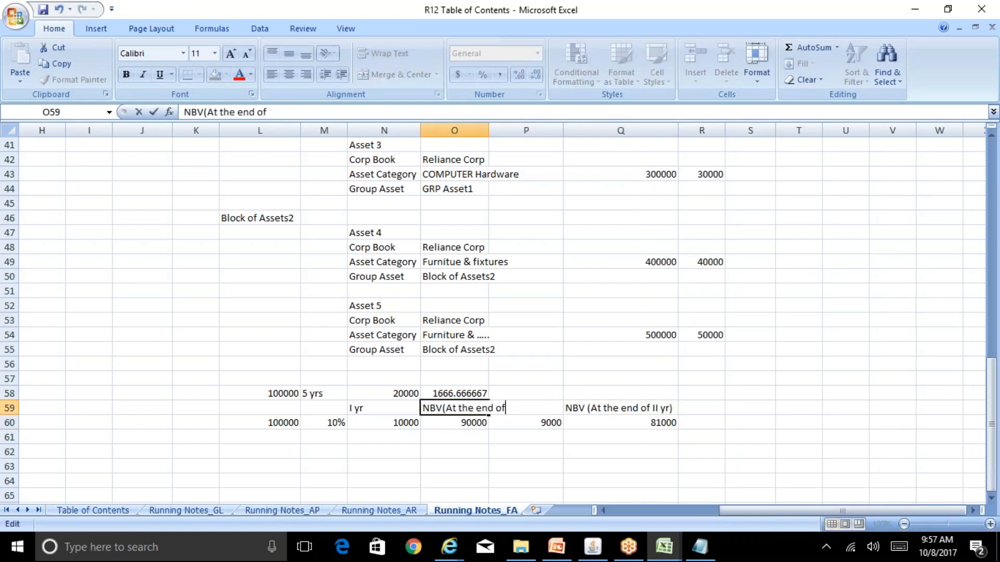
{"action": "type", "text": " II yr"}
{"action": "key", "text": "Return"}
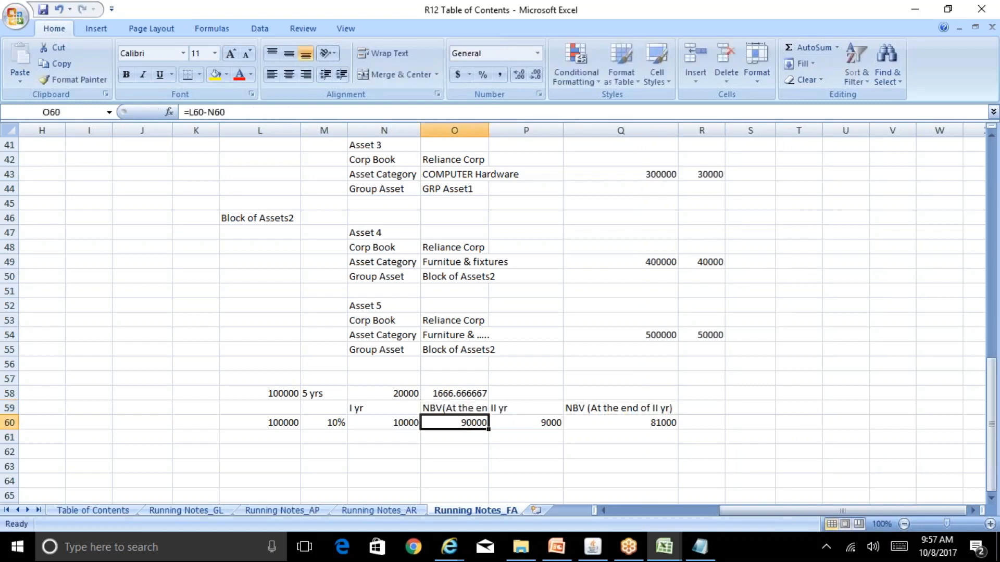
{"action": "left_click_drag", "start_coordinate": [489, 132], "coordinate": [531, 132]}
- Calculate the third-year depreciation in cell R60 with the formula =Q60*10/100
{"action": "left_click", "coordinate": [681, 423]}
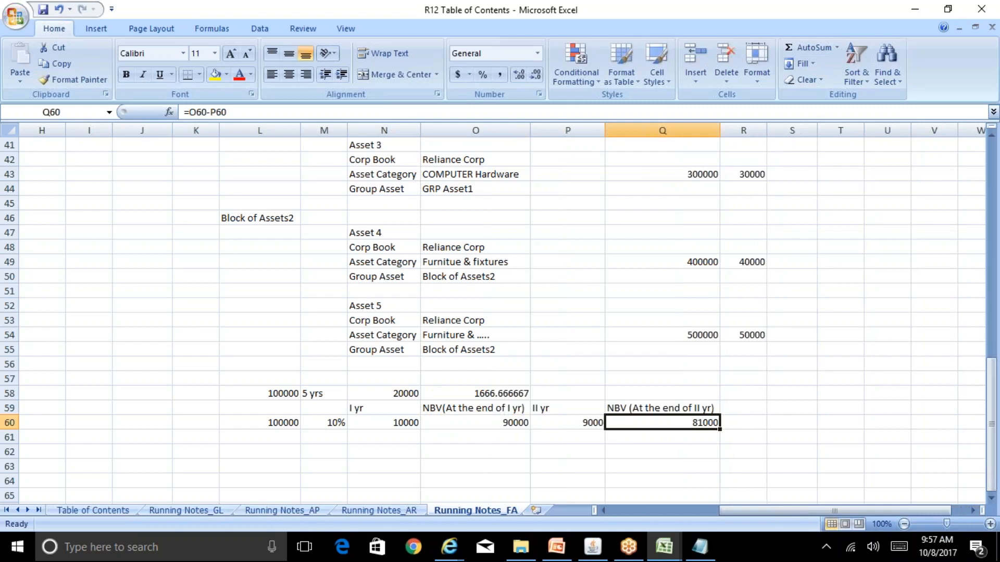
{"action": "left_click", "coordinate": [743, 423]}
{"action": "type", "text": "="}
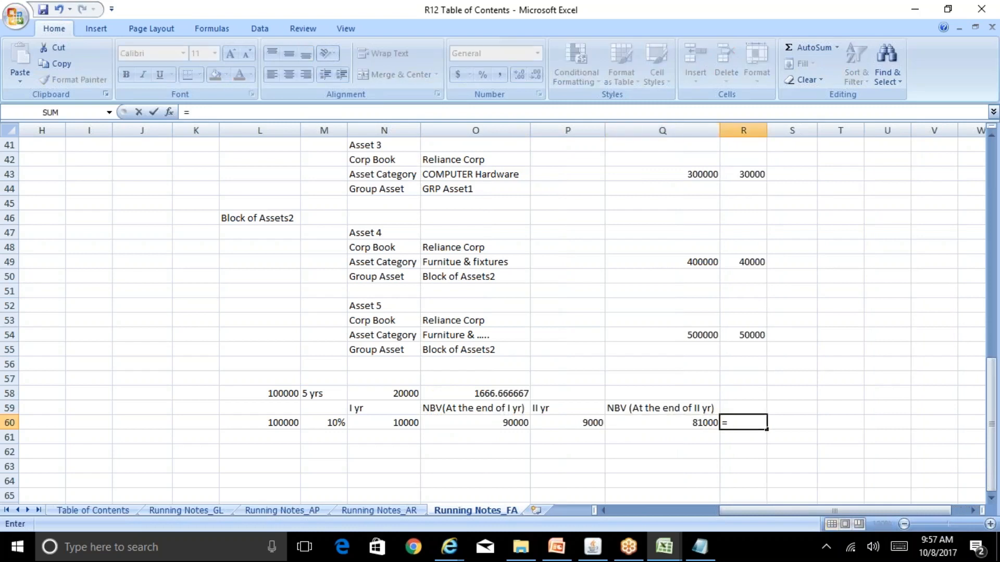
{"action": "key", "text": "Left"}
{"action": "type", "text": "*10/10"}
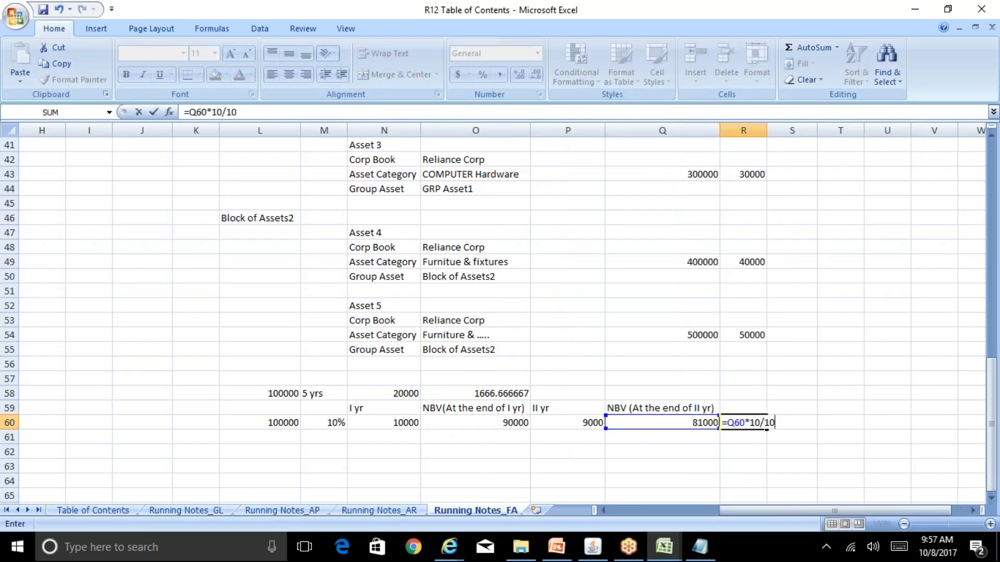
{"action": "key", "text": "Return"}
{"action": "key", "text": "Up"}
- Calculate the net book value after the third year in cell S60 with the formula =Q60-R60
{"action": "key", "text": "Right"}
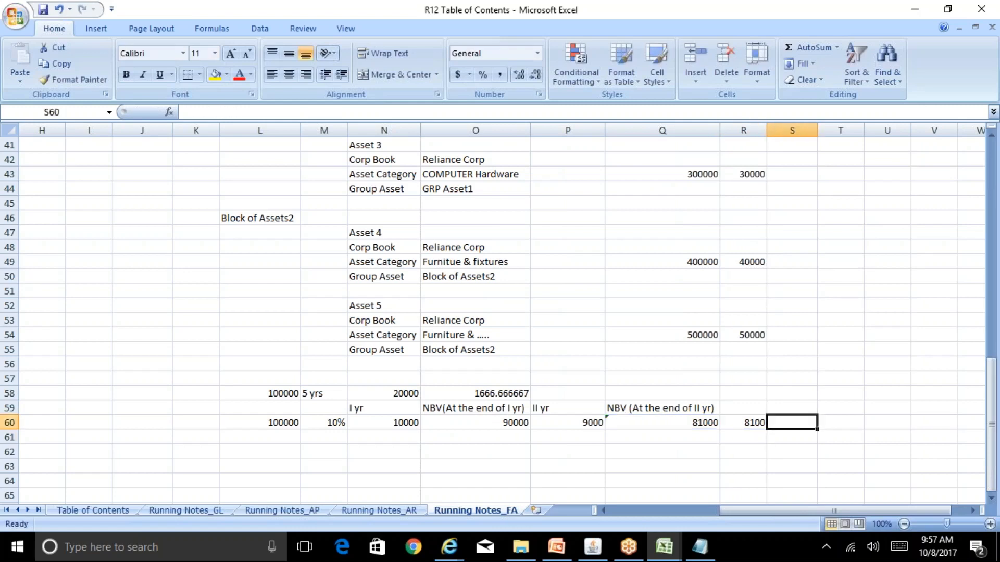
{"action": "type", "text": "="}
{"action": "key", "text": "Left"}
{"action": "key", "text": "Left"}
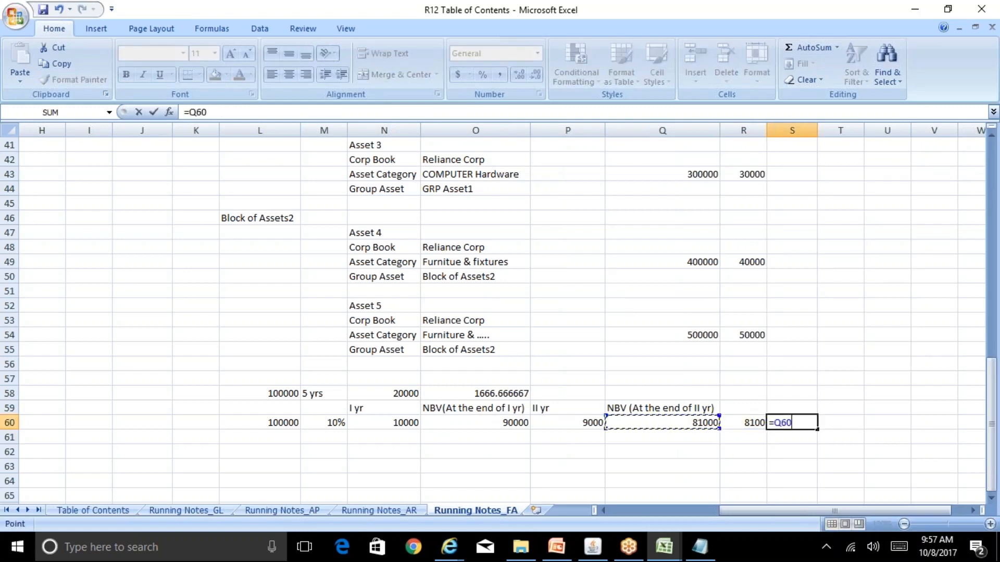
{"action": "type", "text": "*"}
{"action": "key", "text": "BackSpace"}
{"action": "type", "text": "-"}
{"action": "key", "text": "Left"}
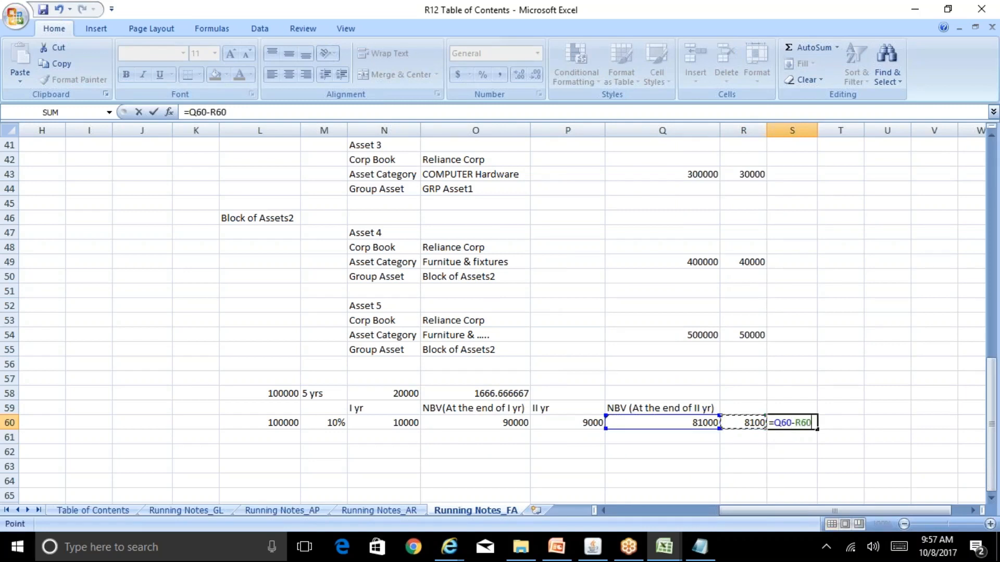
{"action": "key", "text": "Return"}
{"action": "key", "text": "Up"}
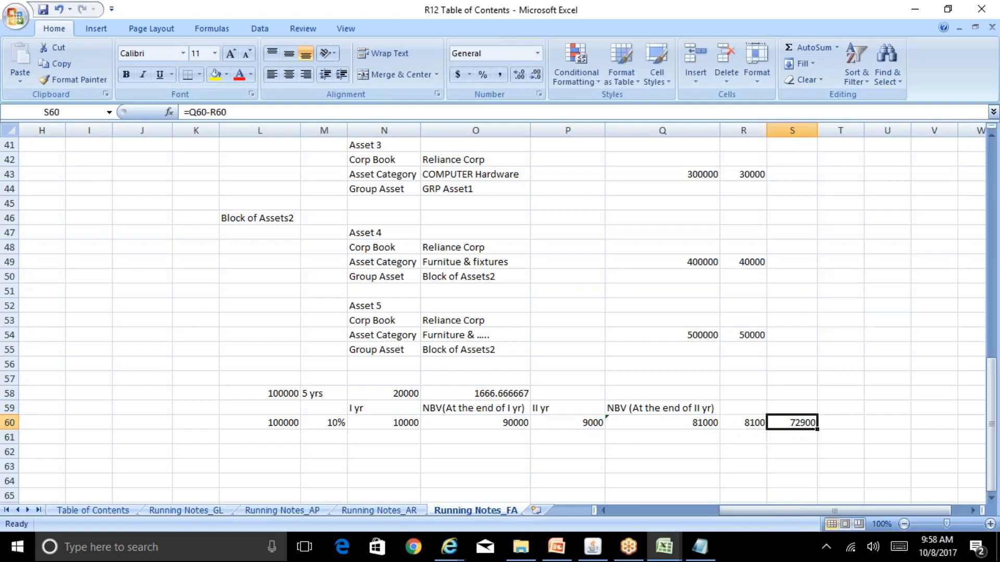
- Label the net book value calculation row by entering WDV in cell K60
{"action": "key", "text": "Left"}
{"action": "key", "text": "Left"}
{"action": "key", "text": "Left"}
{"action": "key", "text": "Left"}
{"action": "key", "text": "Left"}
{"action": "key", "text": "Left"}
{"action": "key", "text": "Left"}
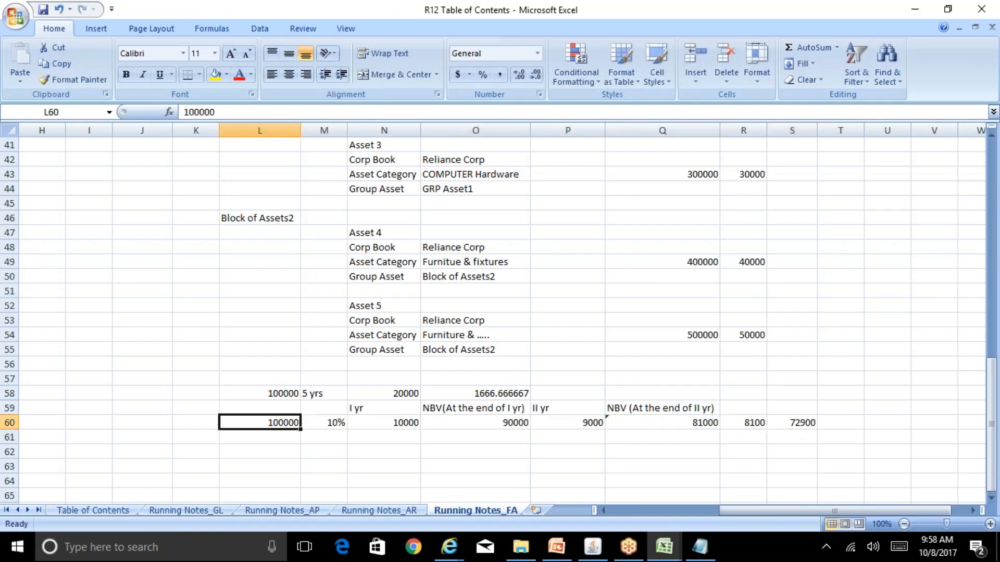
{"action": "key", "text": "Left"}
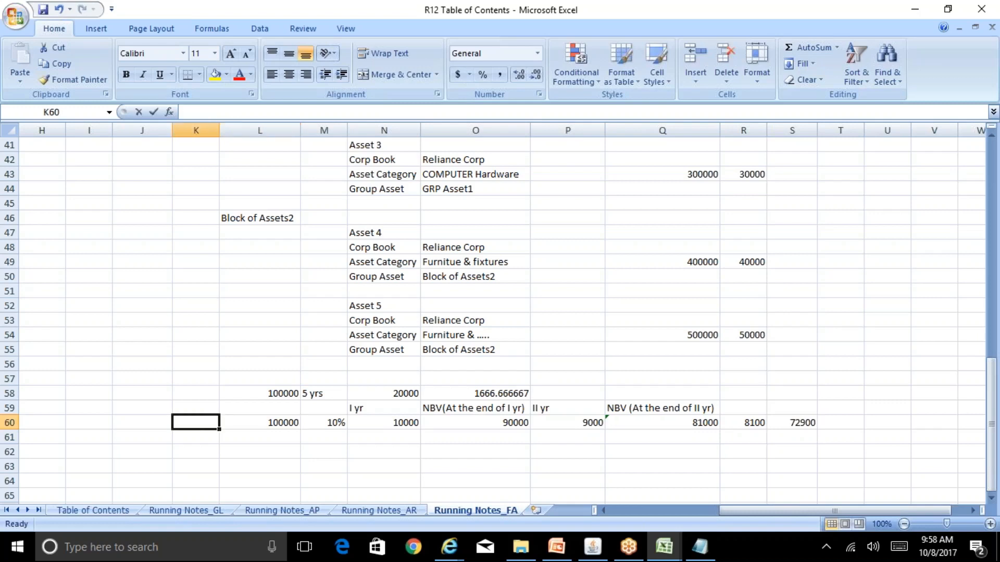
{"action": "type", "text": "WDV"}
{"action": "key", "text": "Return"}
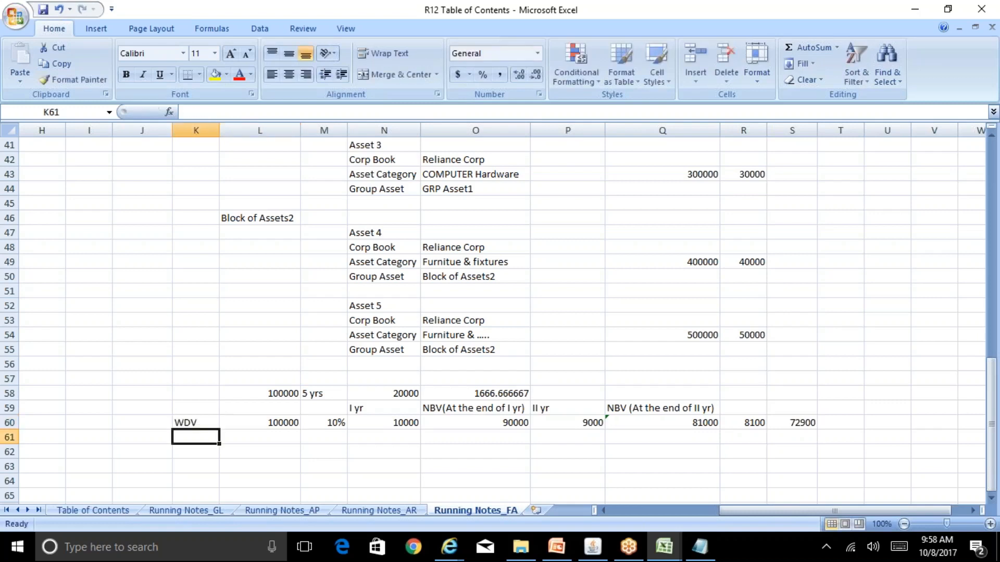
- Add the alternative method name RBV in cell K61, directly below the WDV label
{"action": "key", "text": "Up"}
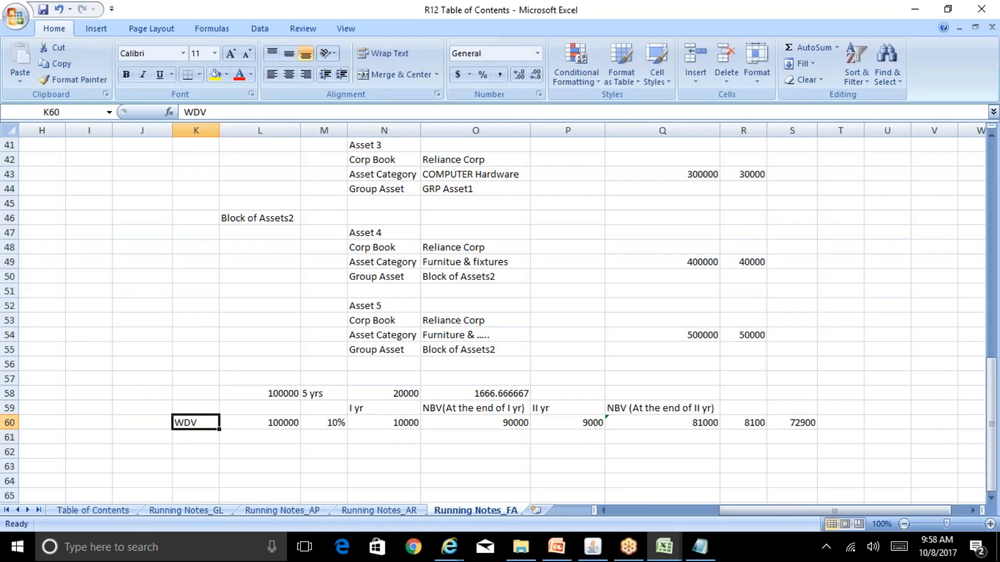
{"action": "key", "text": "Right"}
{"action": "key", "text": "Left"}
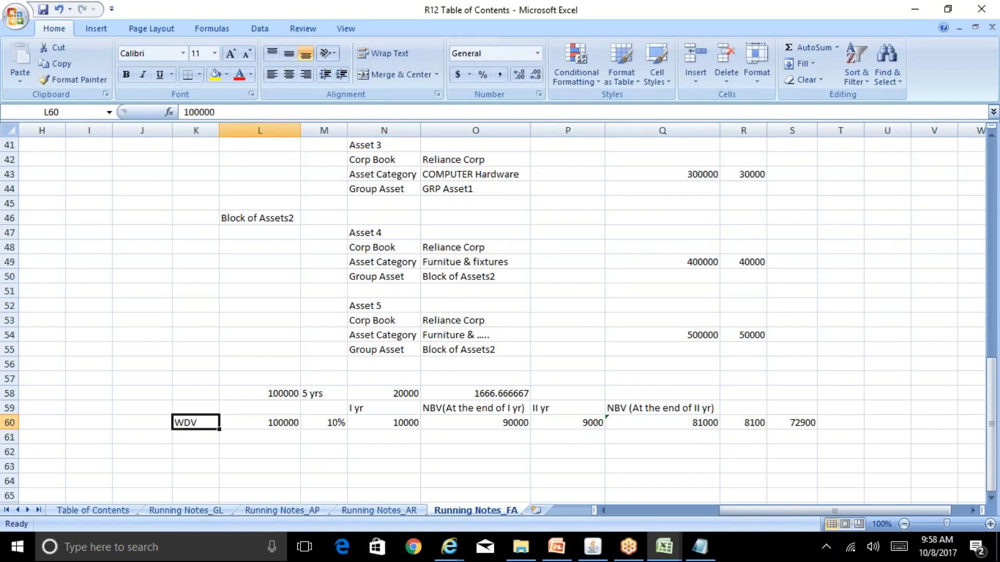
{"action": "key", "text": "Down"}
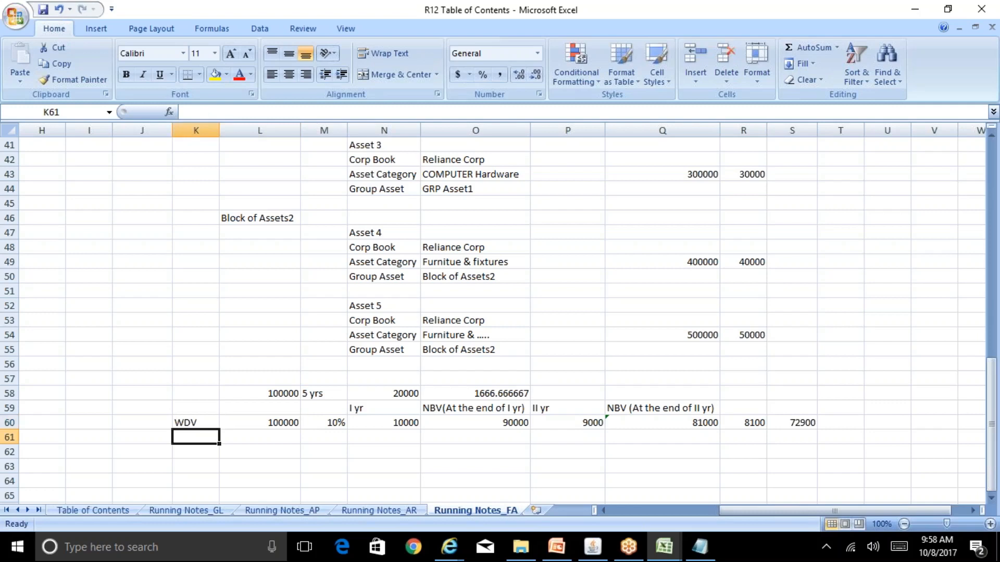
{"action": "type", "text": "R"}
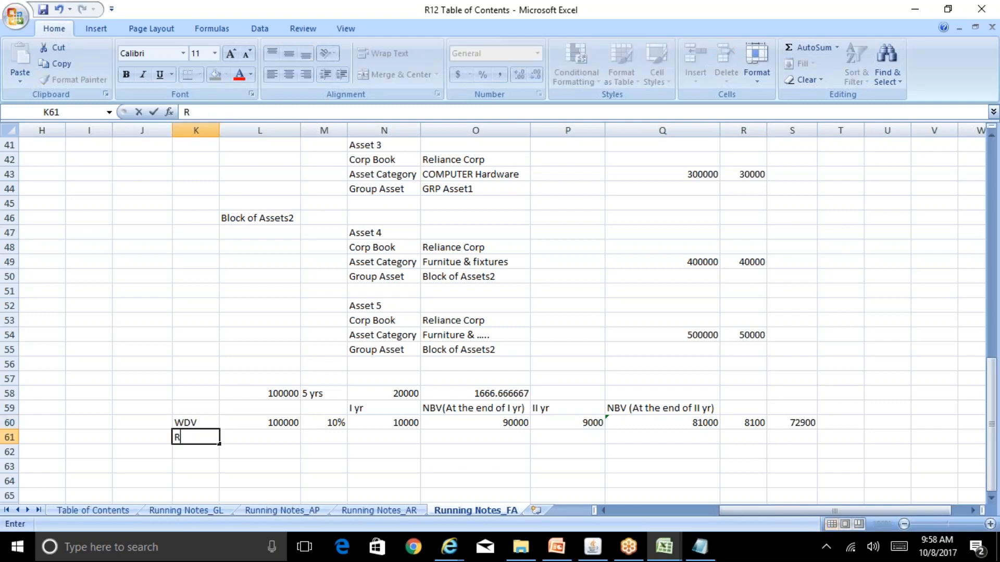
{"action": "type", "text": "BV"}
{"action": "key", "text": "Return"}
{"action": "key", "text": "Up"}
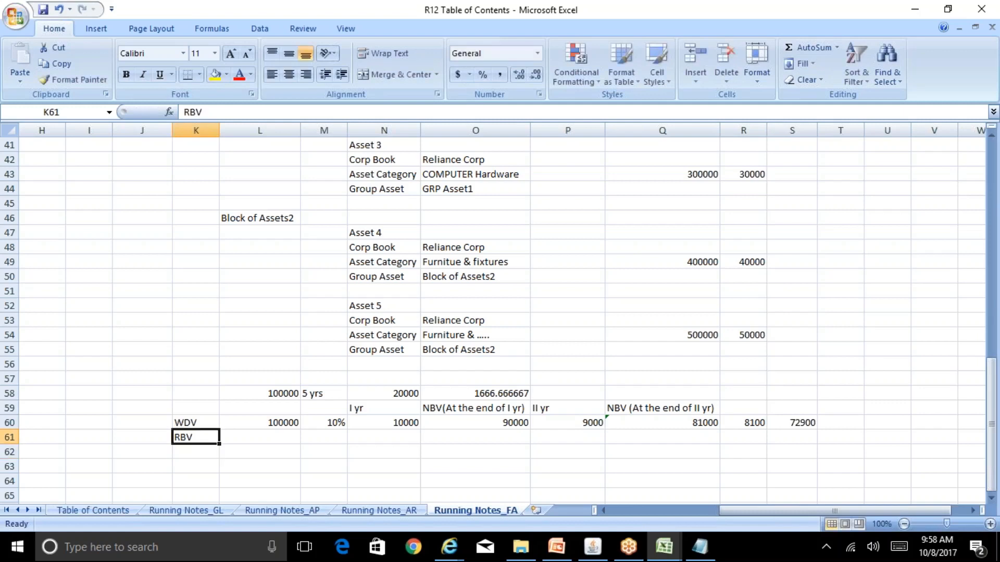
- Examine the yearly depreciation and net book value formulas along the WDV row, from N60 to R60
{"action": "key", "text": "Up"}
{"action": "key", "text": "Right"}
{"action": "key", "text": "Right"}
{"action": "key", "text": "Right"}
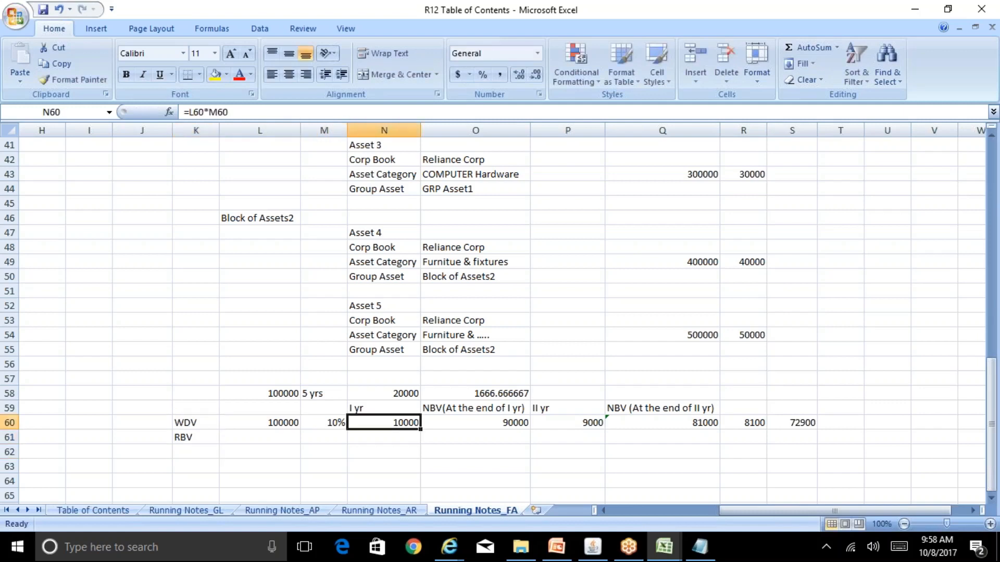
{"action": "key", "text": "Right"}
{"action": "key", "text": "Right"}
{"action": "key", "text": "Left"}
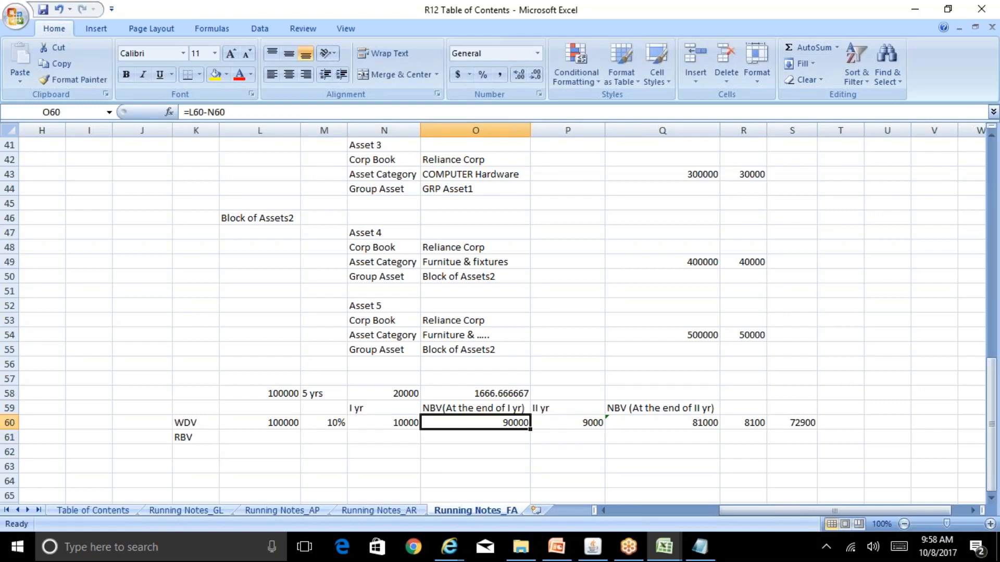
{"action": "key", "text": "Right"}
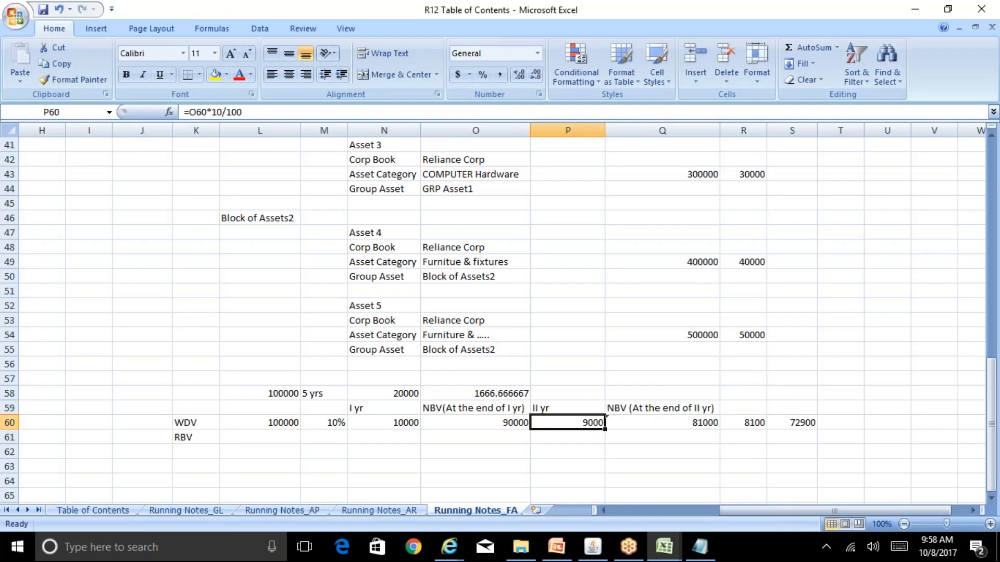
{"action": "key", "text": "Left"}
{"action": "key", "text": "Right"}
{"action": "key", "text": "Right"}
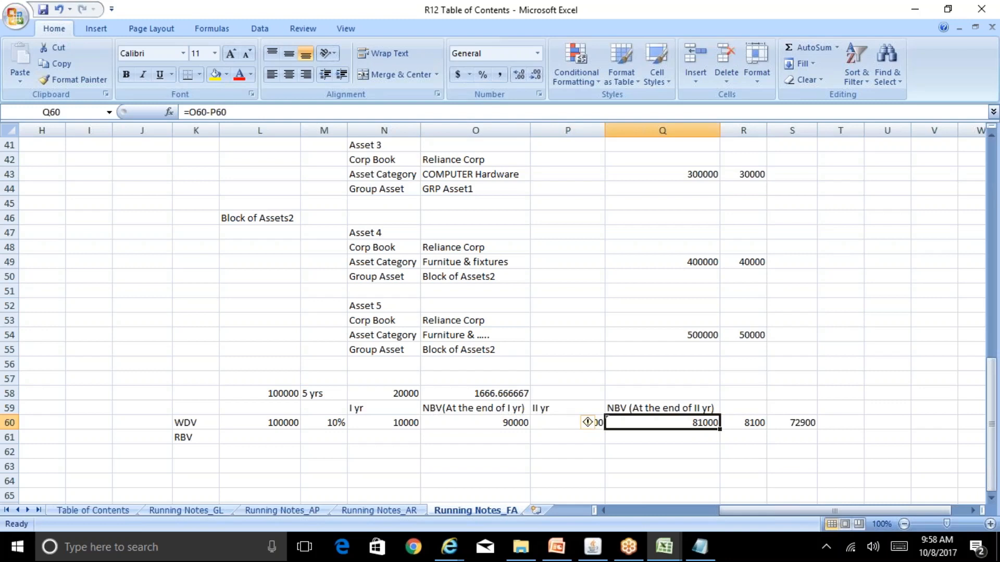
{"action": "key", "text": "Right"}
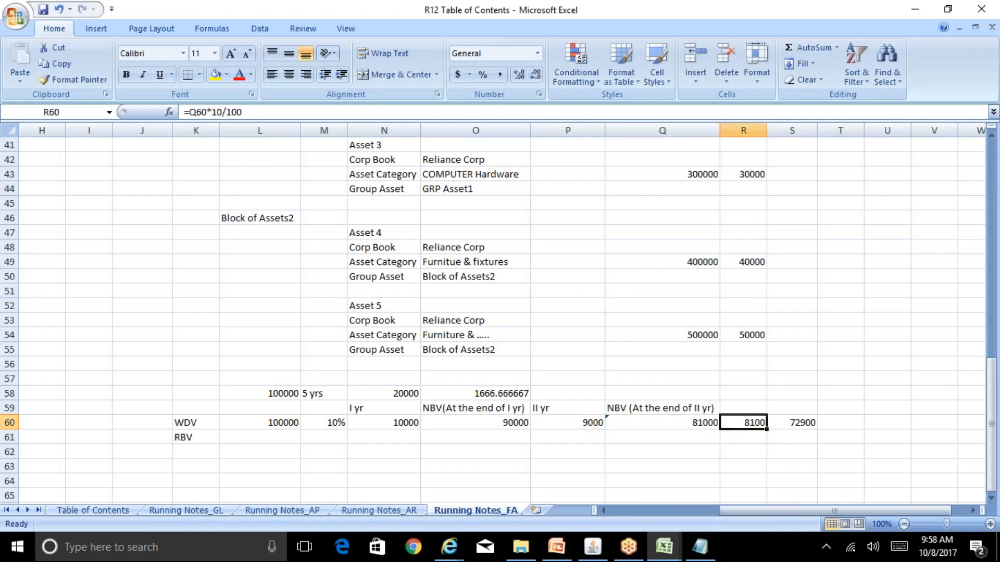
{"action": "key", "text": "Left"}
{"action": "key", "text": "Left"}
{"action": "key", "text": "Left"}
{"action": "key", "text": "Left"}
{"action": "key", "text": "Left"}
{"action": "key", "text": "Left"}
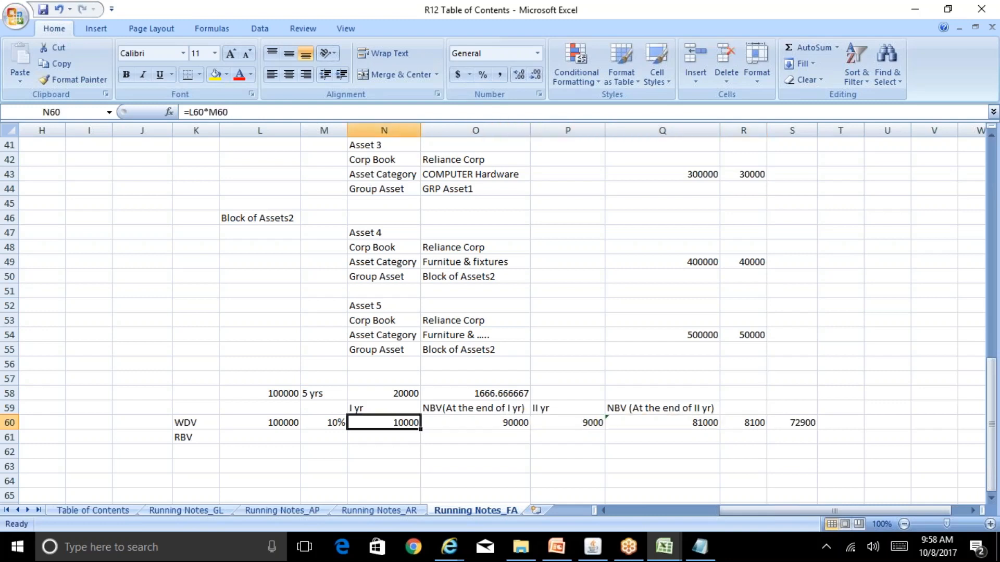
- Examine the straight-line example in row 58, covering its cost, life in years and yearly depreciation
{"action": "key", "text": "Up"}
{"action": "key", "text": "Up"}
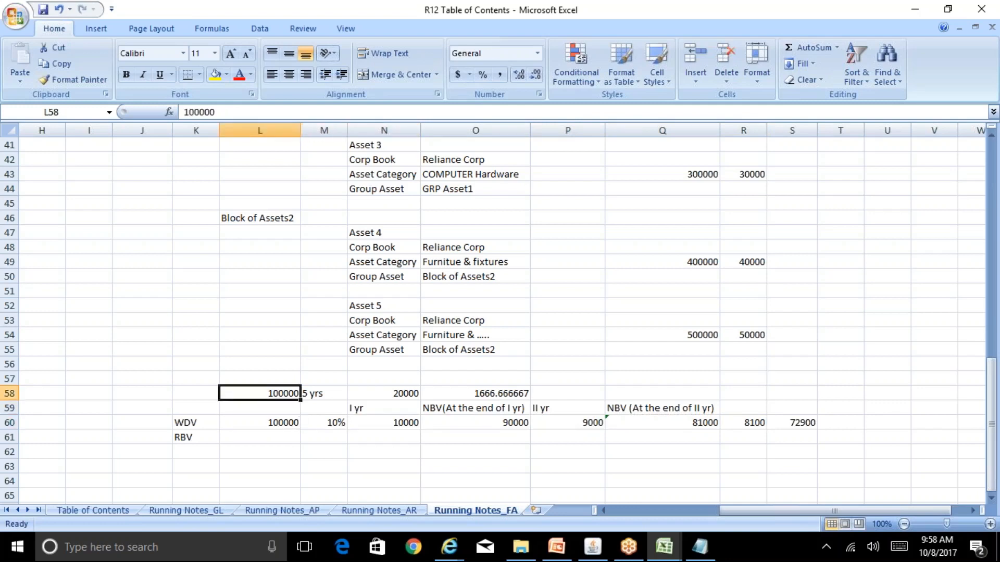
{"action": "key", "text": "Right"}
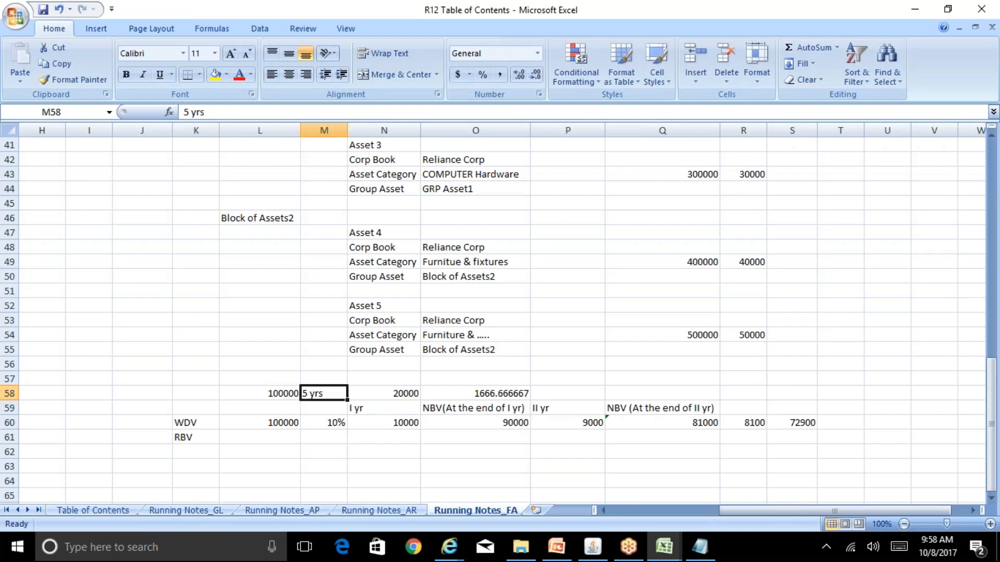
{"action": "key", "text": "Right"}
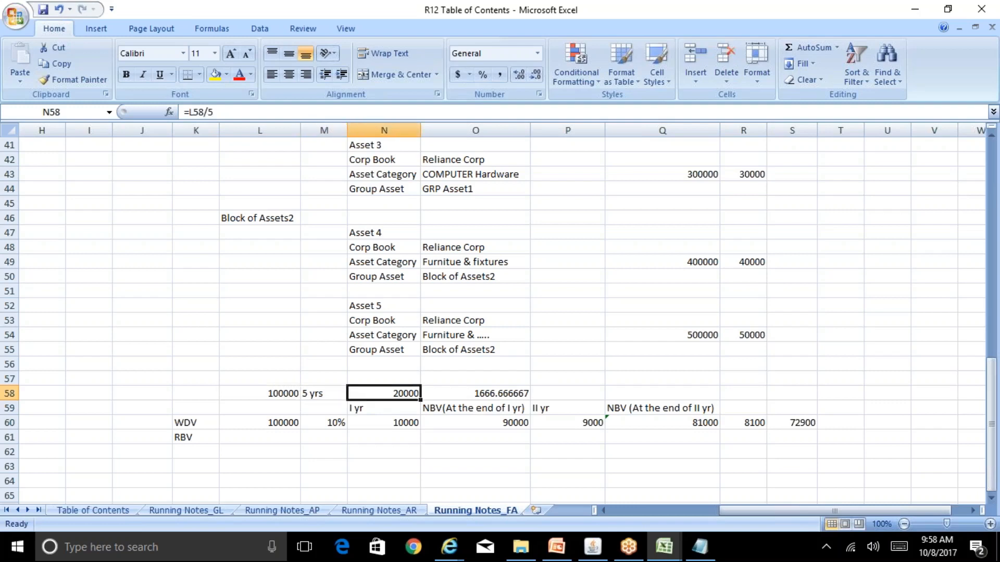
{"action": "key", "text": "Left"}
{"action": "key", "text": "Left"}
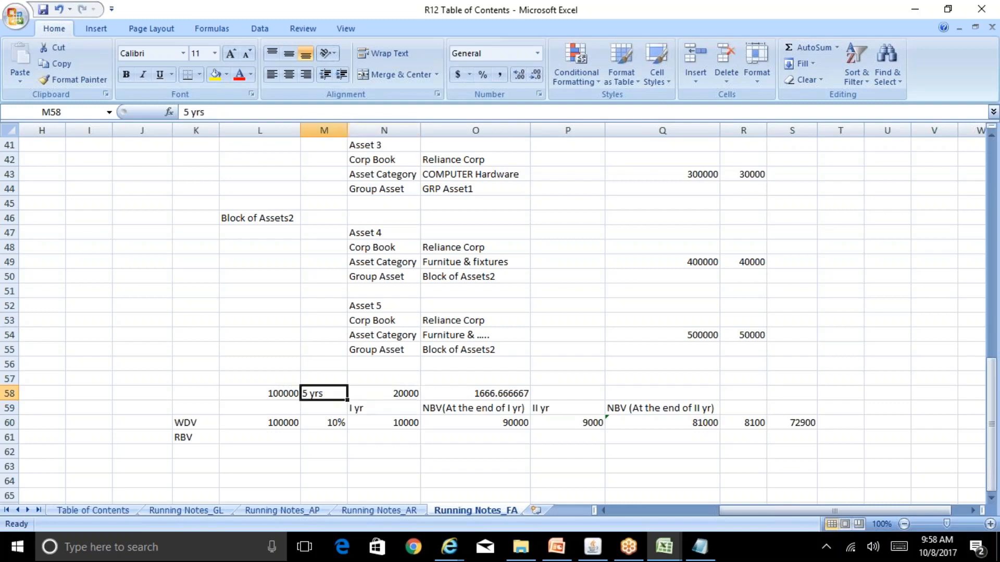
- Compare the cost basis of the straight-line example in L58 with that of the WDV example in L60
{"action": "key", "text": "Down"}
{"action": "key", "text": "Down"}
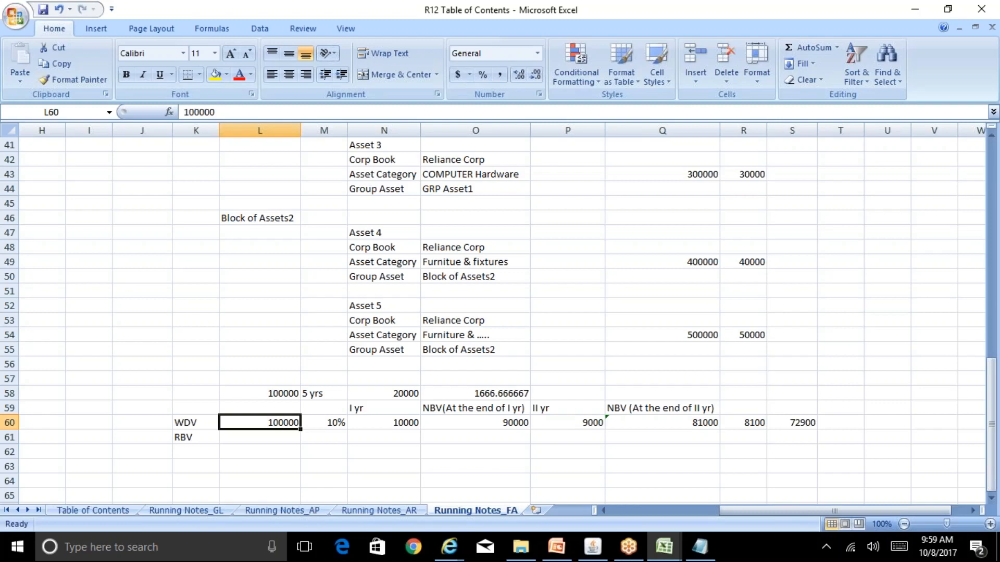
{"action": "key", "text": "Up"}
{"action": "key", "text": "Up"}
{"action": "key", "text": "Down"}
{"action": "key", "text": "Down"}
{"action": "key", "text": "Up"}
{"action": "key", "text": "Up"}
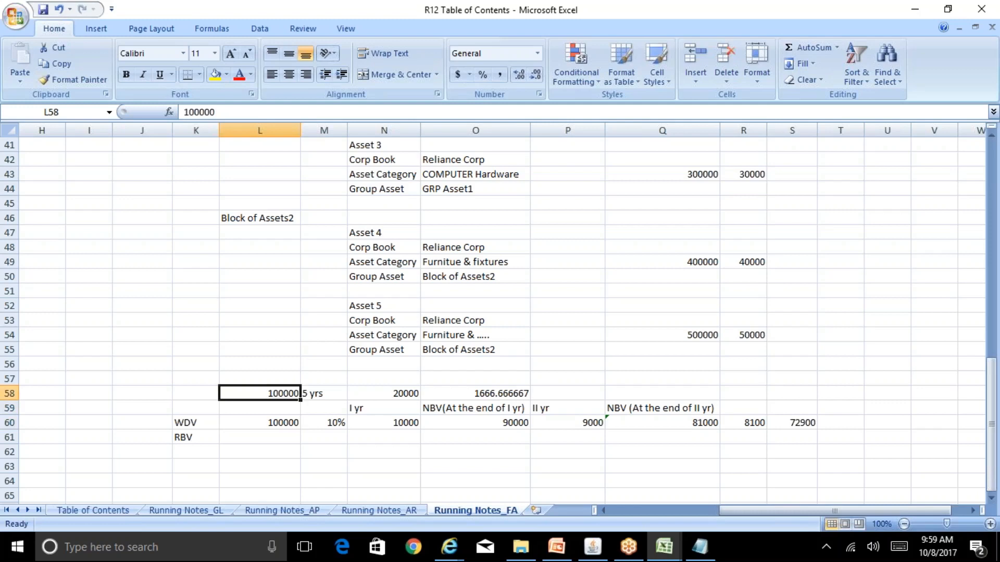
{"action": "key", "text": "Down"}
{"action": "key", "text": "Down"}
{"action": "key", "text": "Down"}
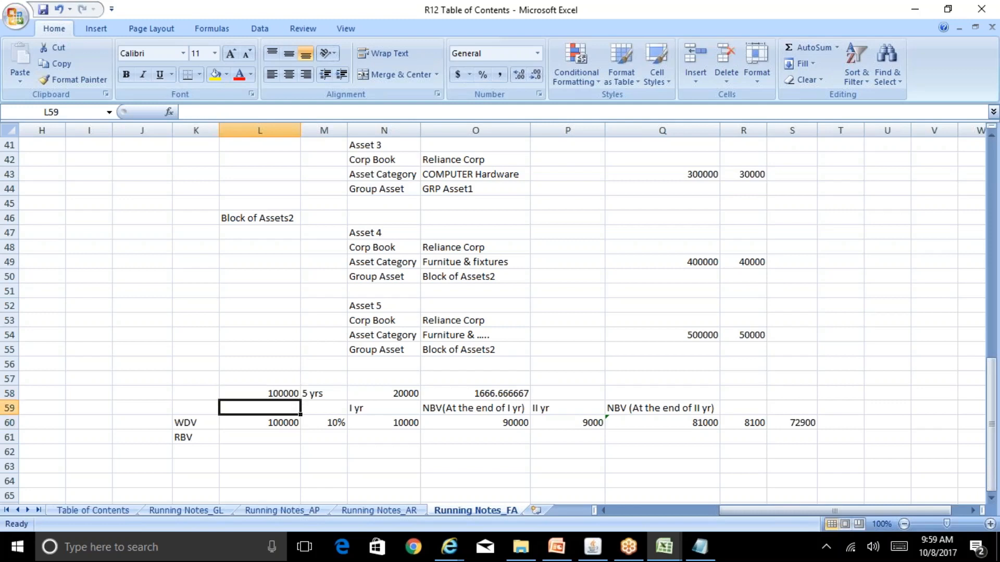
{"action": "key", "text": "Left"}
{"action": "key", "text": "Up"}
{"action": "key", "text": "Up"}
{"action": "key", "text": "Up"}
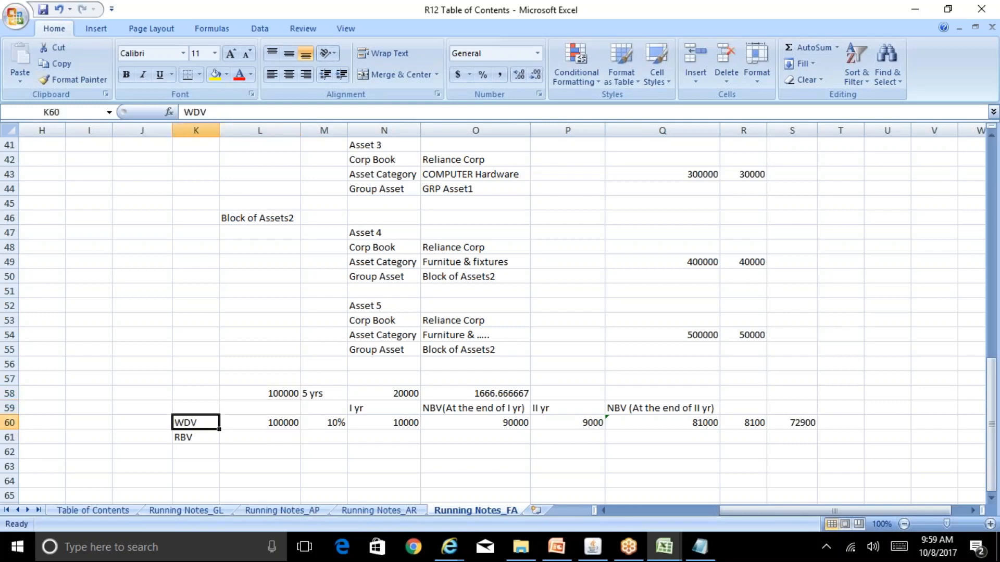
- Label the straight-line example in row 58 as STL, in cell K58
{"action": "key", "text": "Right"}
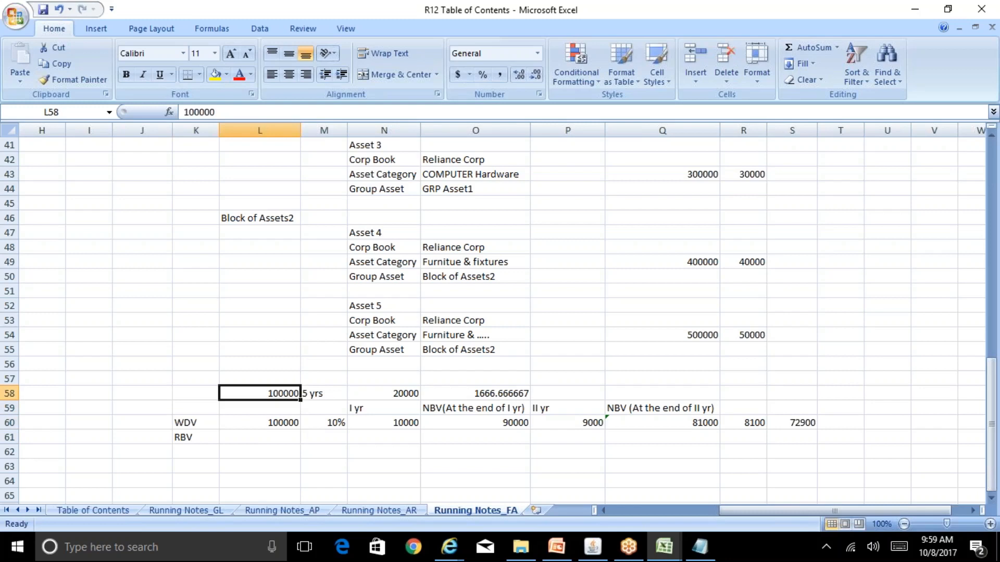
{"action": "key", "text": "Right"}
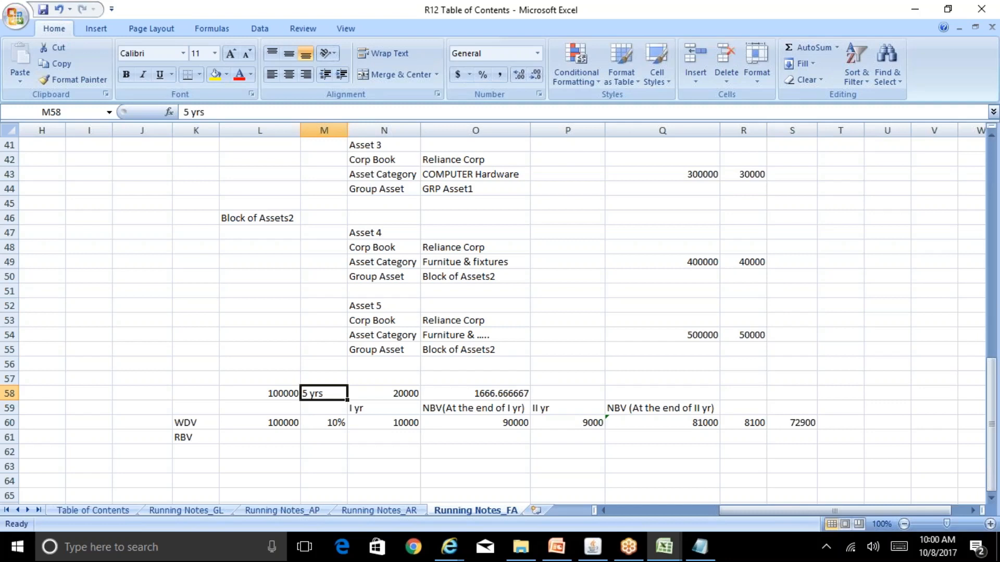
{"action": "key", "text": "Left"}
{"action": "key", "text": "Left"}
{"action": "type", "text": "STL"}
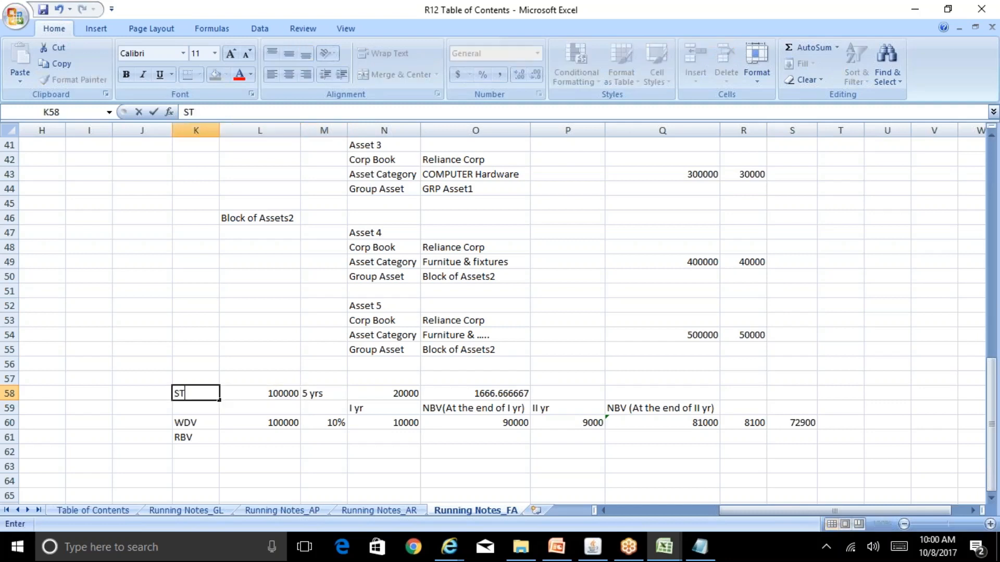
{"action": "key", "text": "Return"}
- Re-enter the WDV label in K60 and clear the alternative name RBV from the cell below it
{"action": "key", "text": "Down"}
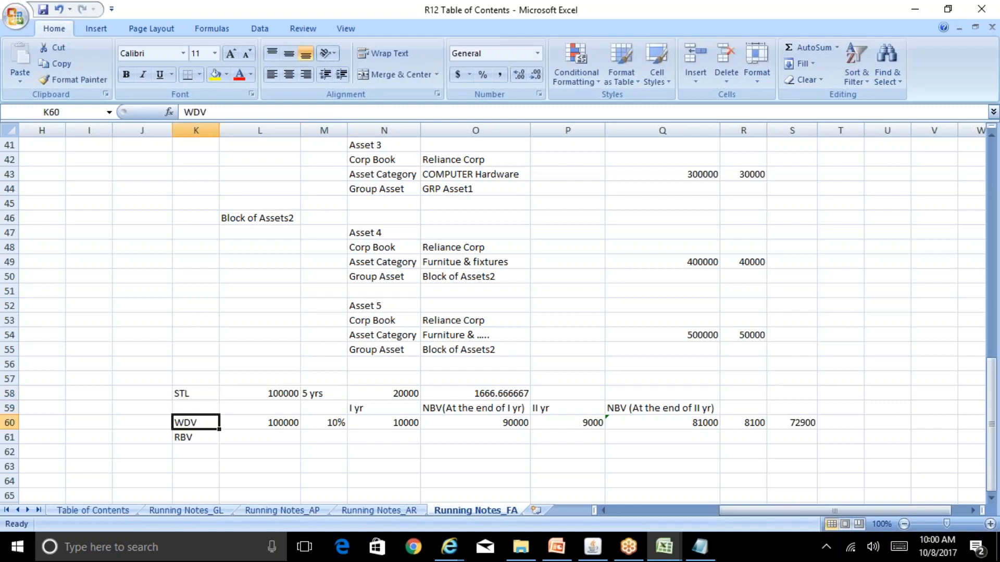
{"action": "type", "text": "WDV"}
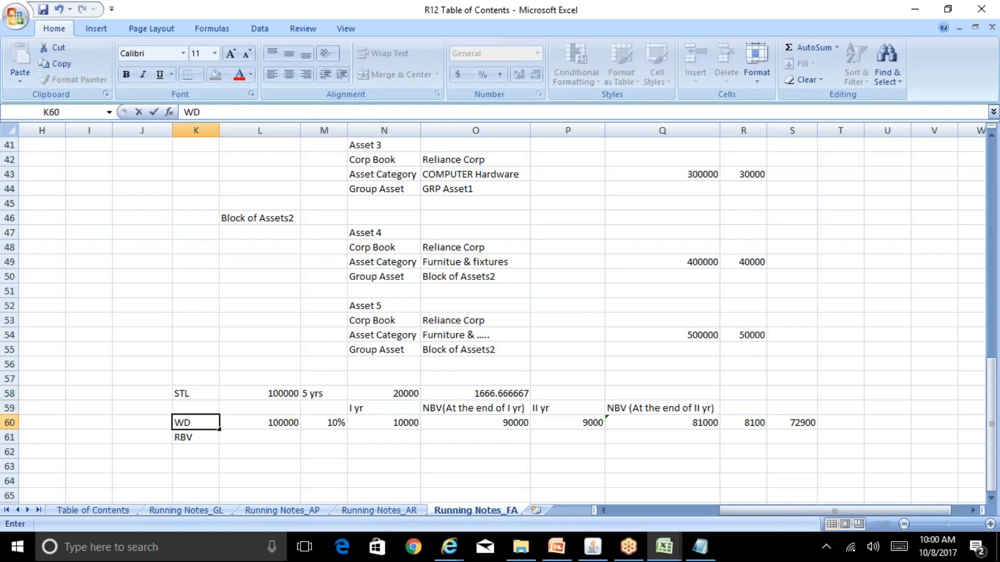
{"action": "key", "text": "Return"}
{"action": "key", "text": "Delete"}
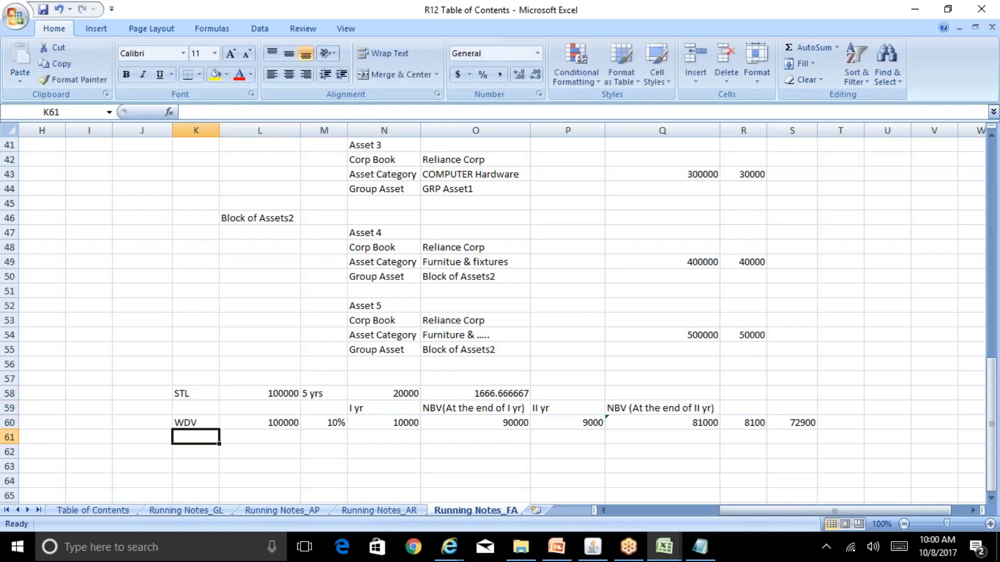
{"action": "left_click", "coordinate": [196, 394]}
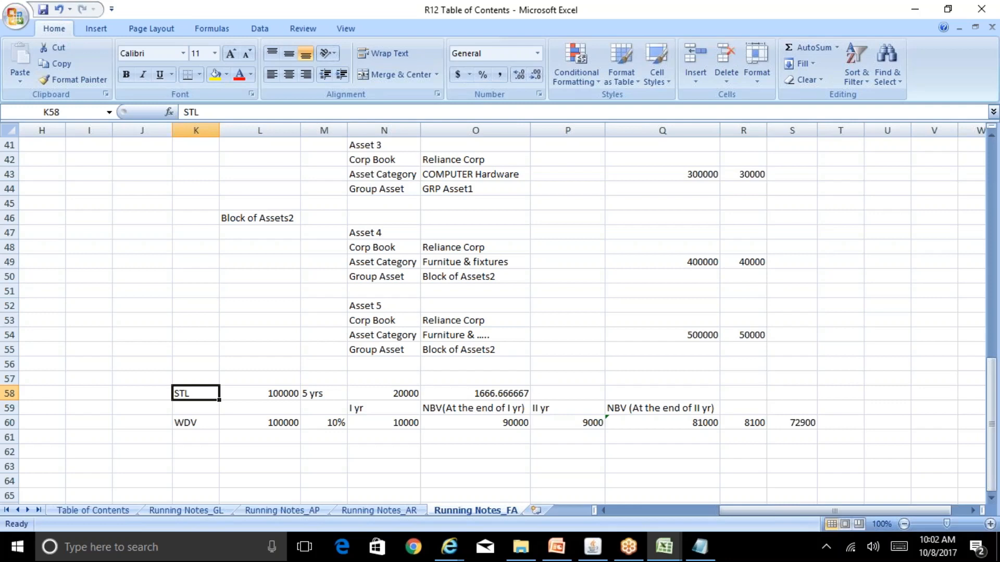
{"action": "left_click", "coordinate": [260, 393]}
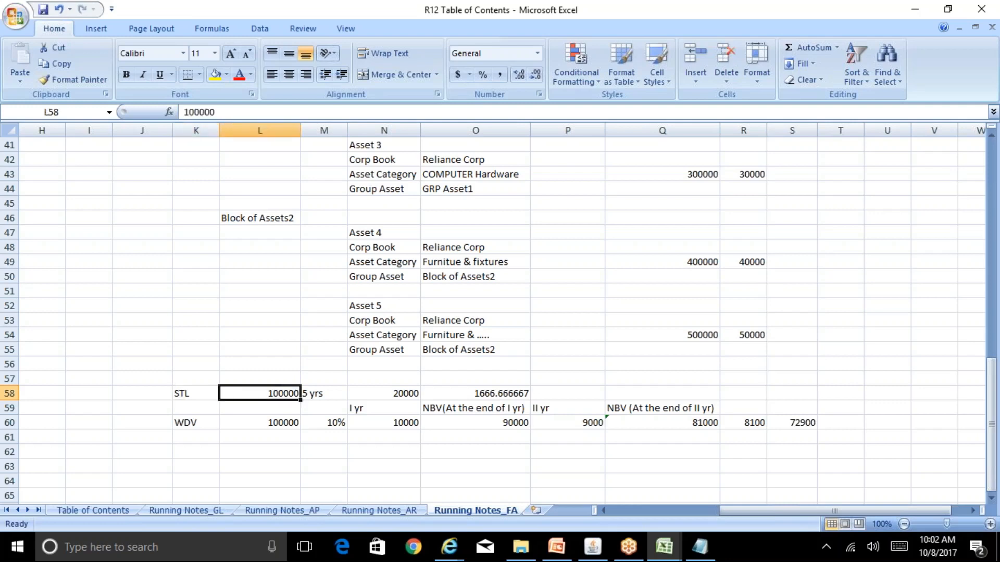
{"action": "key", "text": "Left"}
{"action": "key", "text": "Left"}
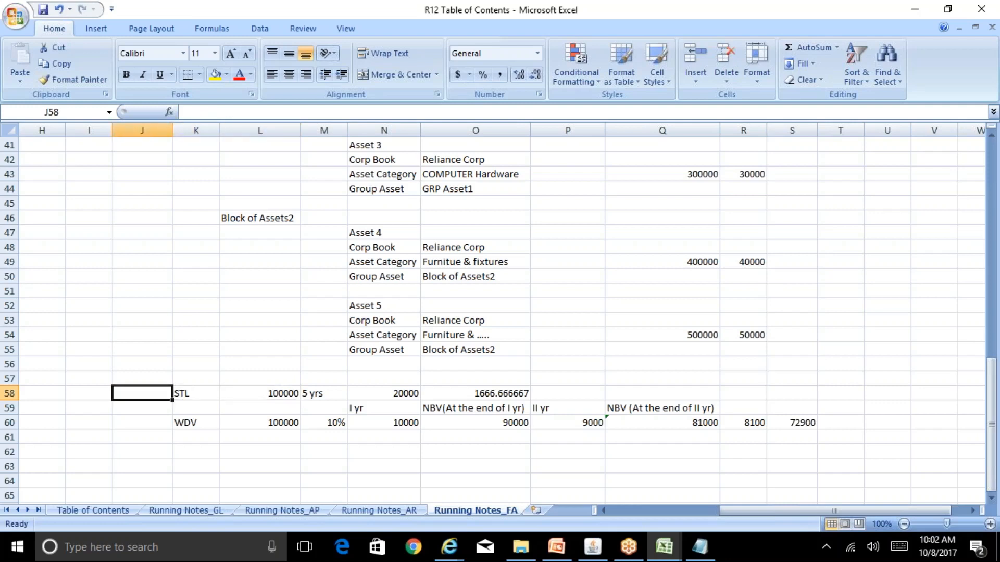
{"action": "key", "text": "Right"}
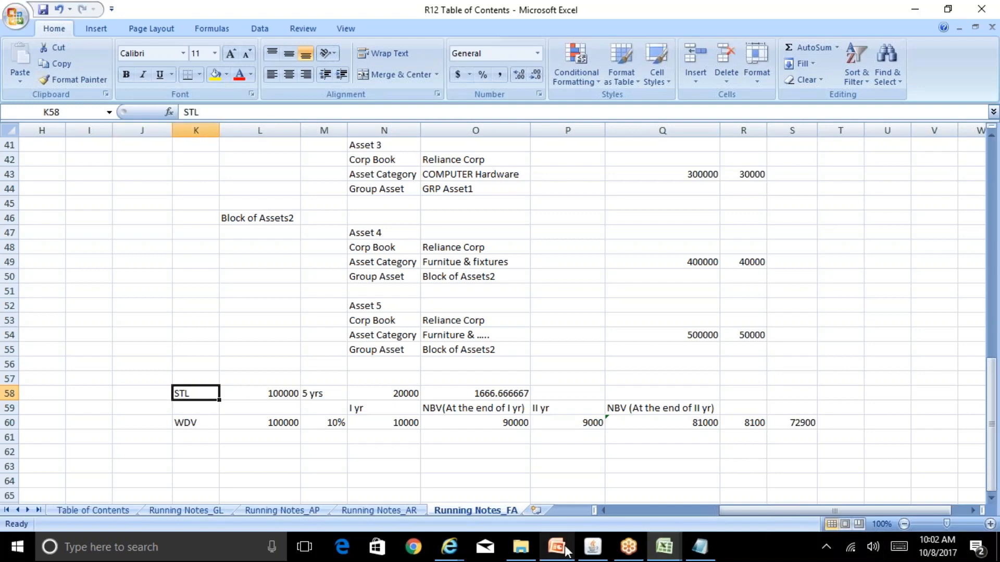
- Switch to the BR100_Financials_FA workbook and check the REL_NBV method and its navigation path on the FA-11 sheet
{"action": "mouse_move", "coordinate": [664, 547]}
{"action": "left_click", "coordinate": [709, 513]}
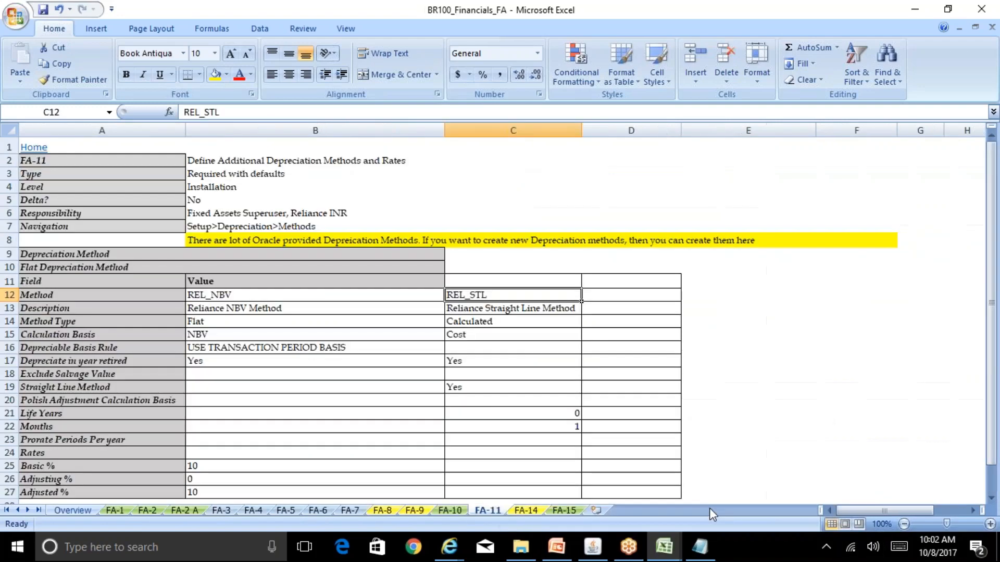
{"action": "left_click", "coordinate": [315, 313]}
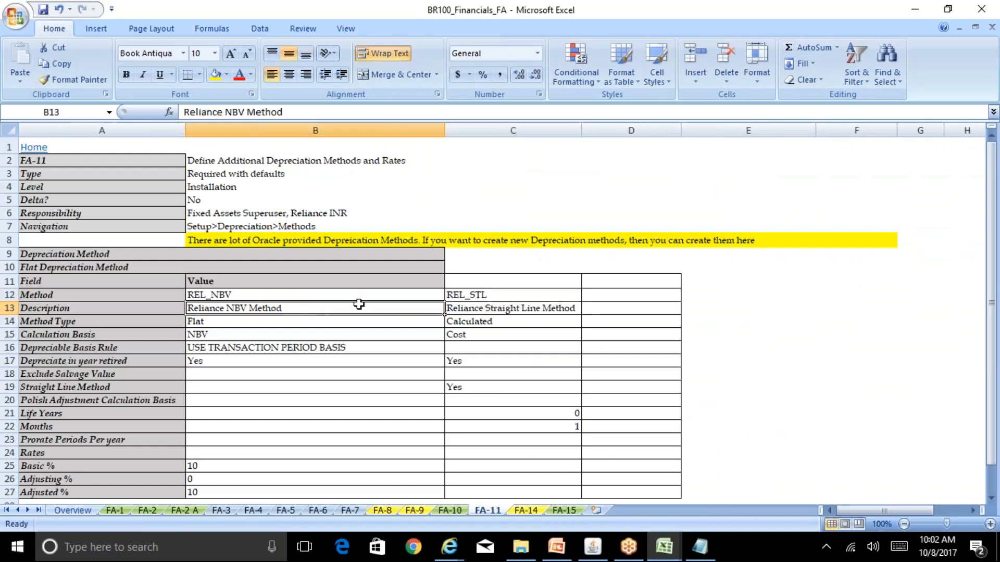
{"action": "left_click", "coordinate": [308, 295]}
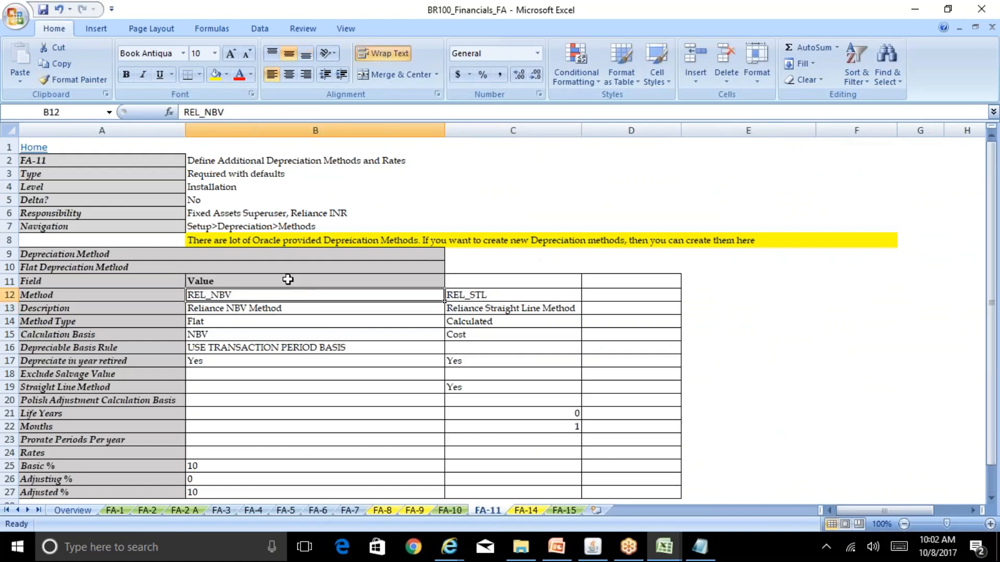
{"action": "left_click", "coordinate": [203, 226]}
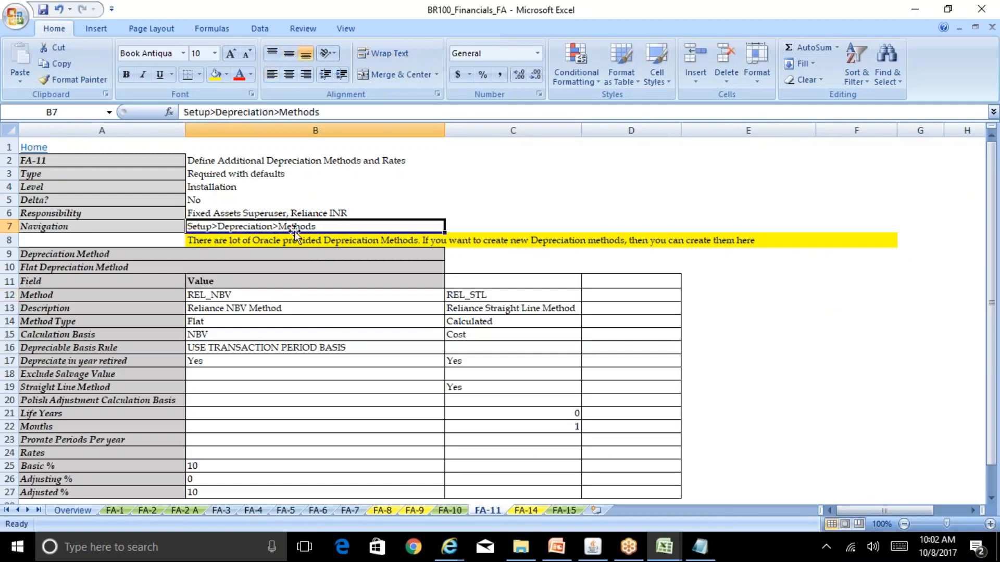
- Switch to Oracle Applications and open the Depreciation Methods form from the depreciation setup functions
{"action": "left_click", "coordinate": [593, 547]}
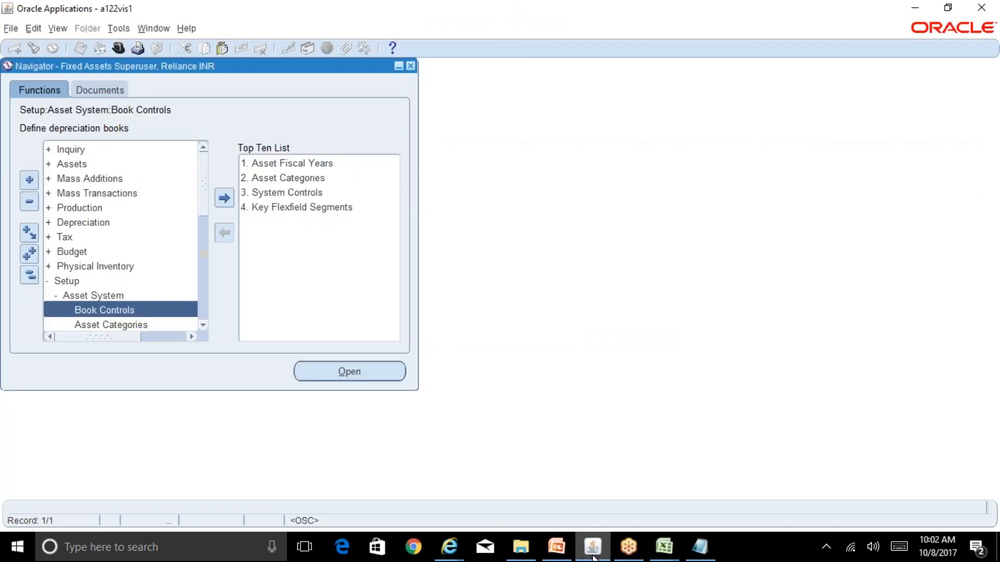
{"action": "left_click", "coordinate": [204, 325]}
{"action": "left_click_drag", "start_coordinate": [205, 324], "coordinate": [205, 324]}
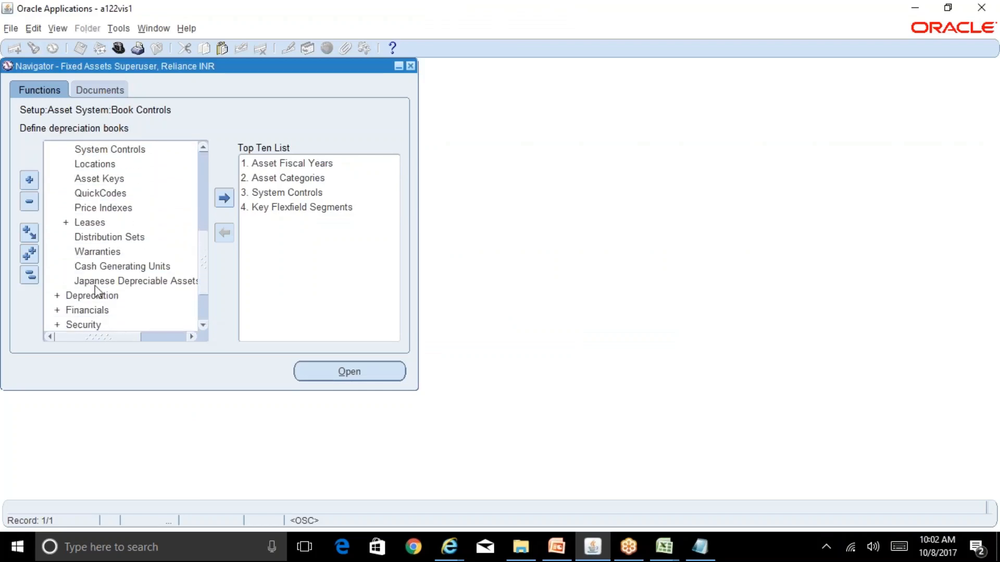
{"action": "double_click", "coordinate": [99, 295]}
{"action": "left_click", "coordinate": [202, 325]}
{"action": "left_click", "coordinate": [202, 325]}
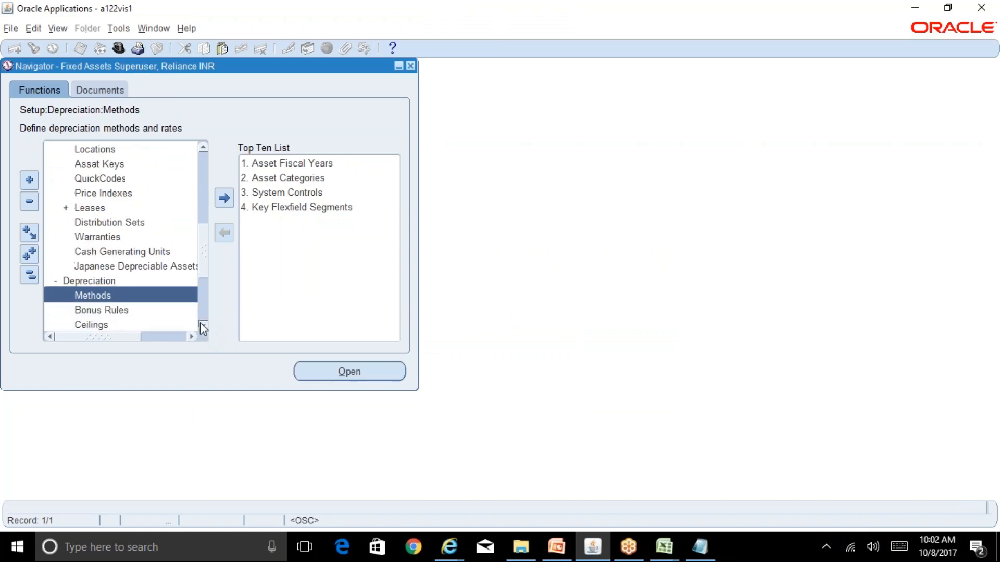
{"action": "left_click", "coordinate": [202, 325]}
{"action": "double_click", "coordinate": [129, 283]}
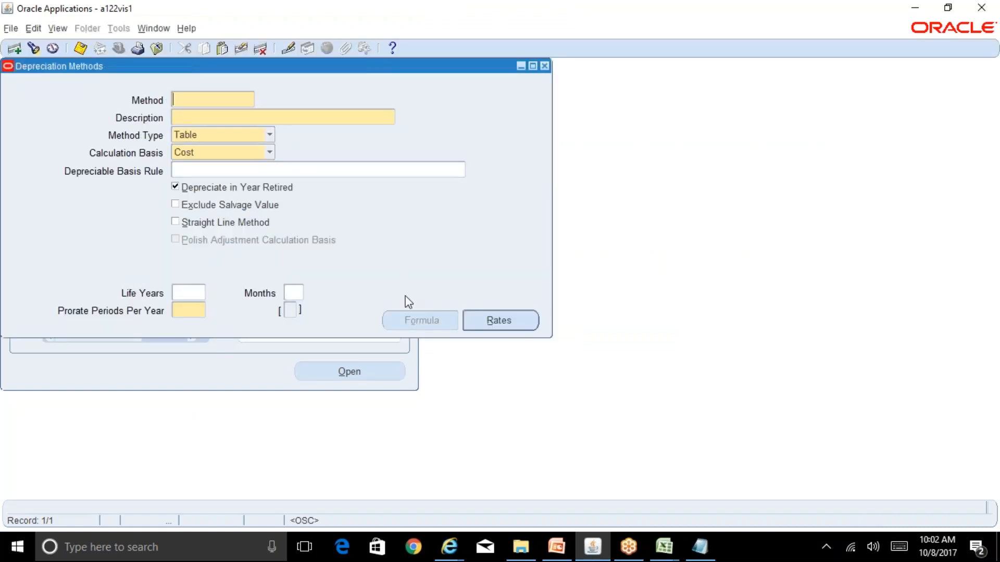
- Query the Depreciation Methods form for REL_NBV, using the method name copied from cell B12 of the FA-11 sheet
{"action": "key", "text": "F11"}
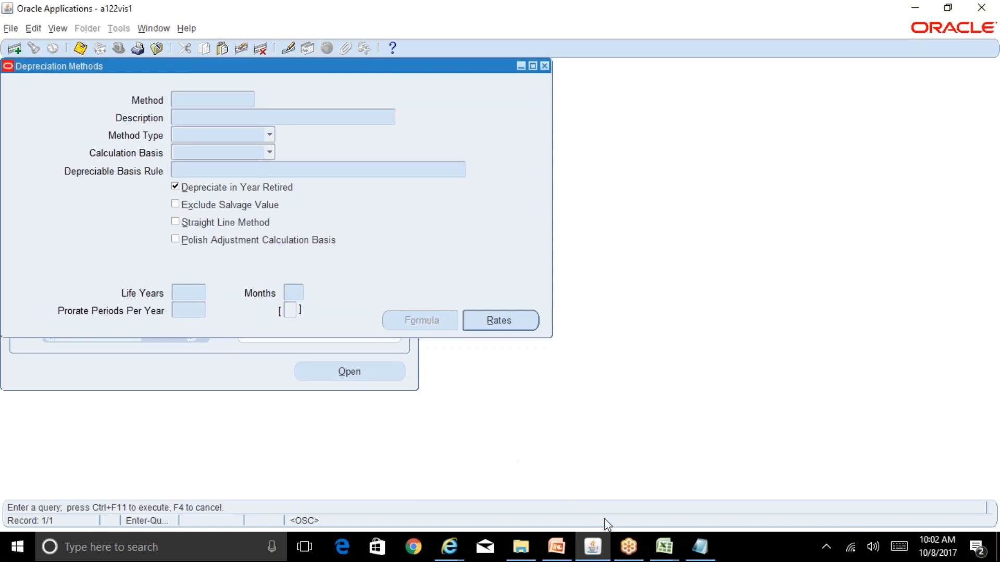
{"action": "left_click", "coordinate": [622, 500]}
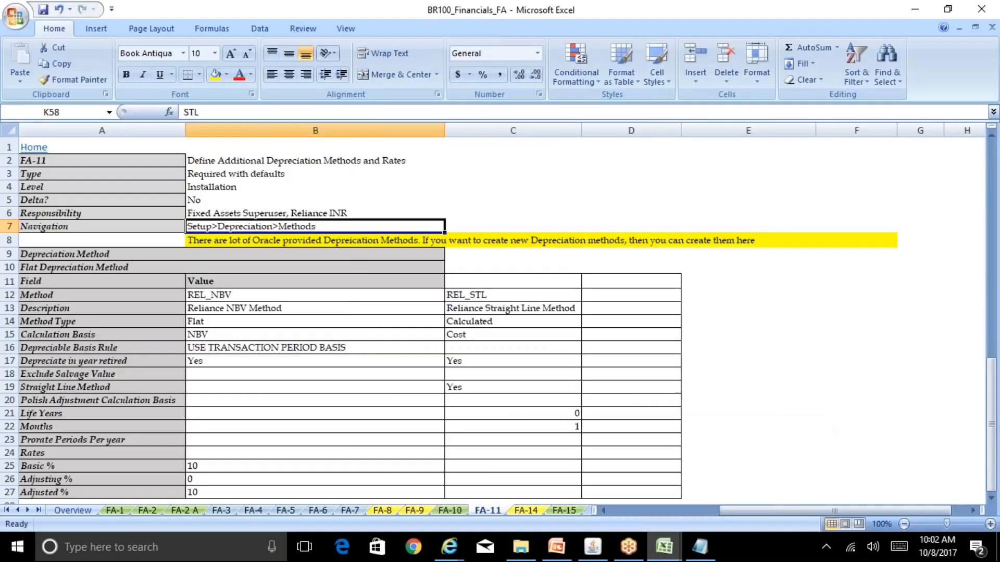
{"action": "mouse_move", "coordinate": [666, 548]}
{"action": "left_click", "coordinate": [724, 484]}
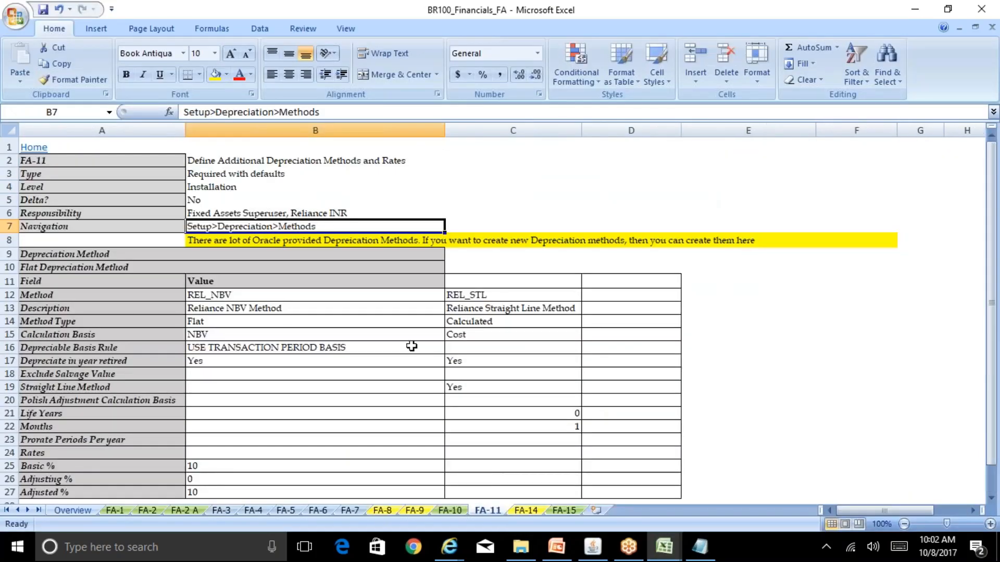
{"action": "left_click", "coordinate": [274, 296]}
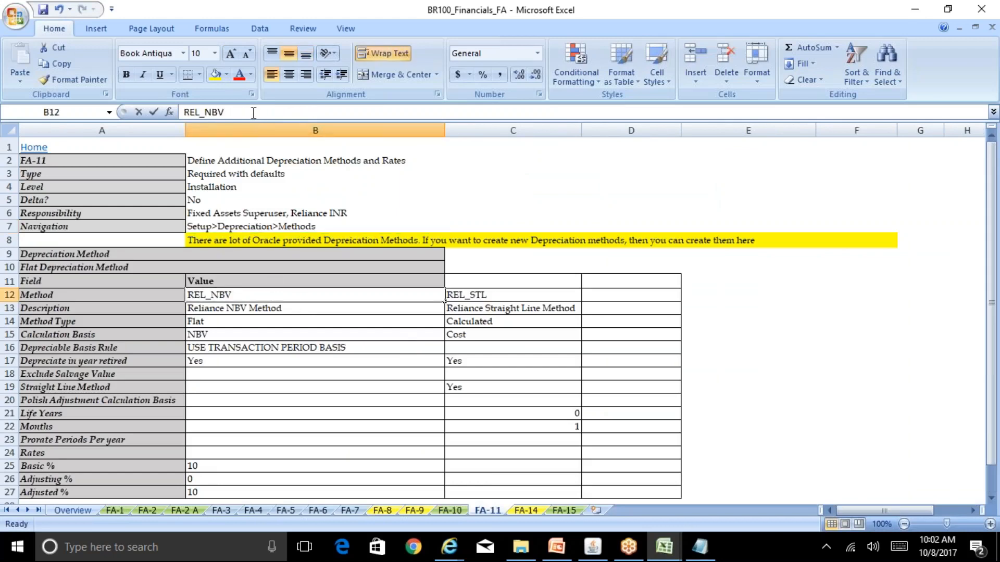
{"action": "left_click_drag", "start_coordinate": [252, 112], "coordinate": [184, 112]}
{"action": "key", "text": "ctrl+c"}
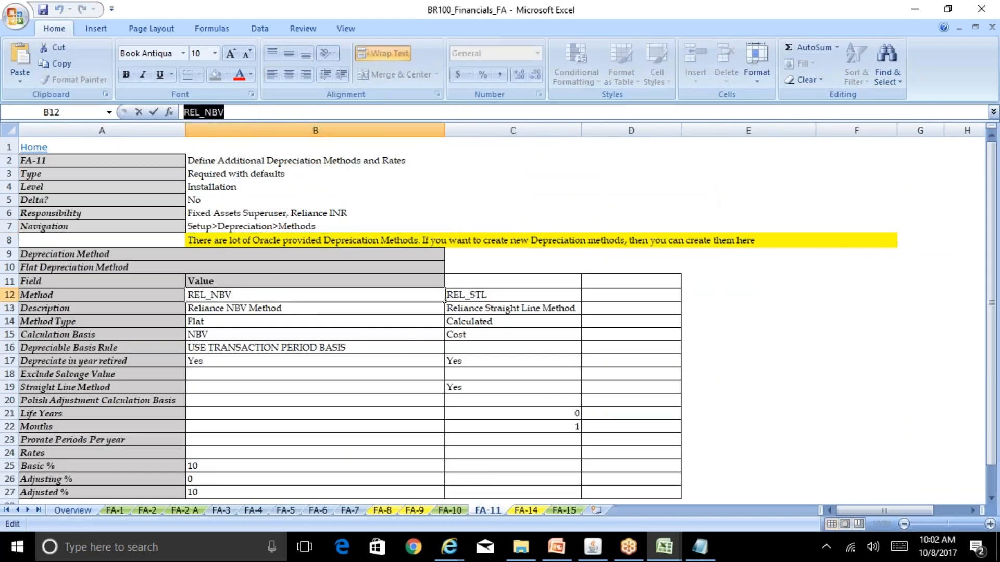
{"action": "left_click", "coordinate": [593, 547]}
{"action": "key", "text": "ctrl+v"}
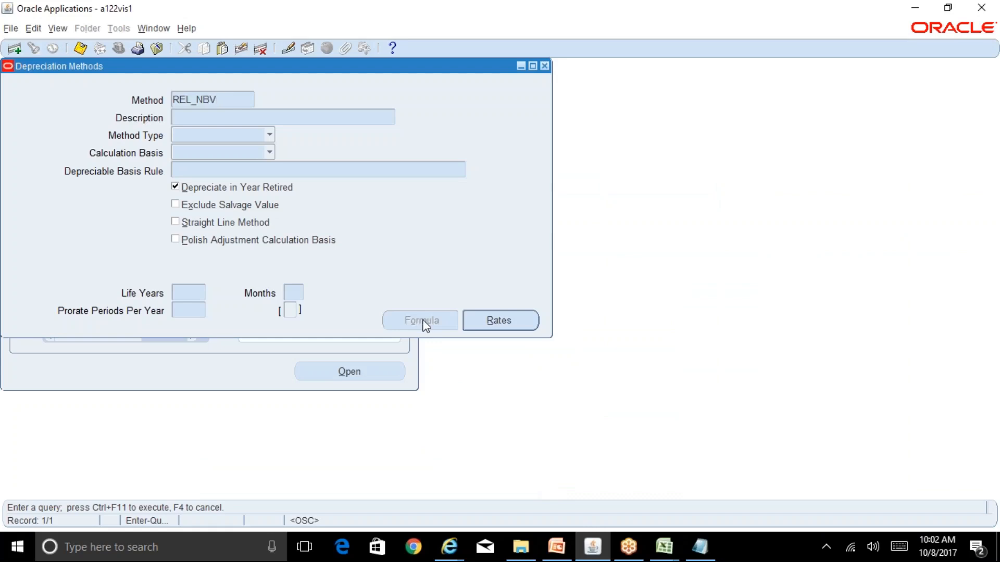
{"action": "key", "text": "ctrl+F11"}
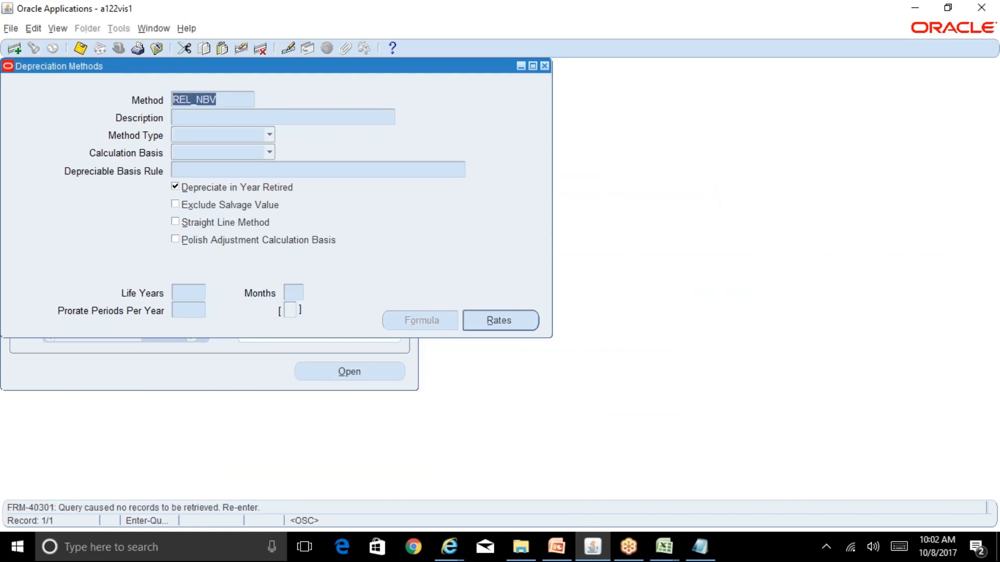
- Leave query mode in the Oracle Depreciation Methods form and name a new method REL NBV
{"action": "key", "text": "alt+Tab"}
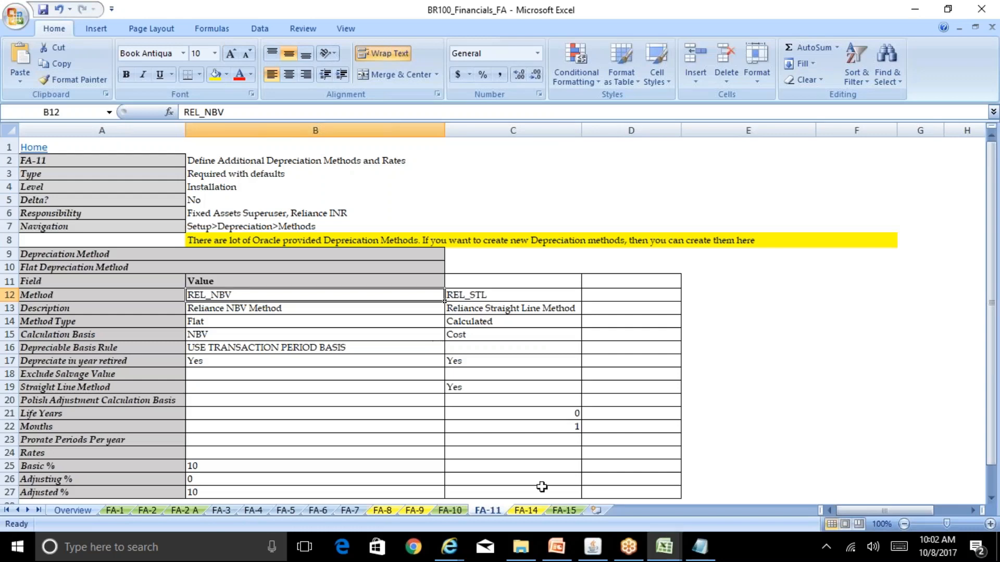
{"action": "left_click", "coordinate": [593, 547]}
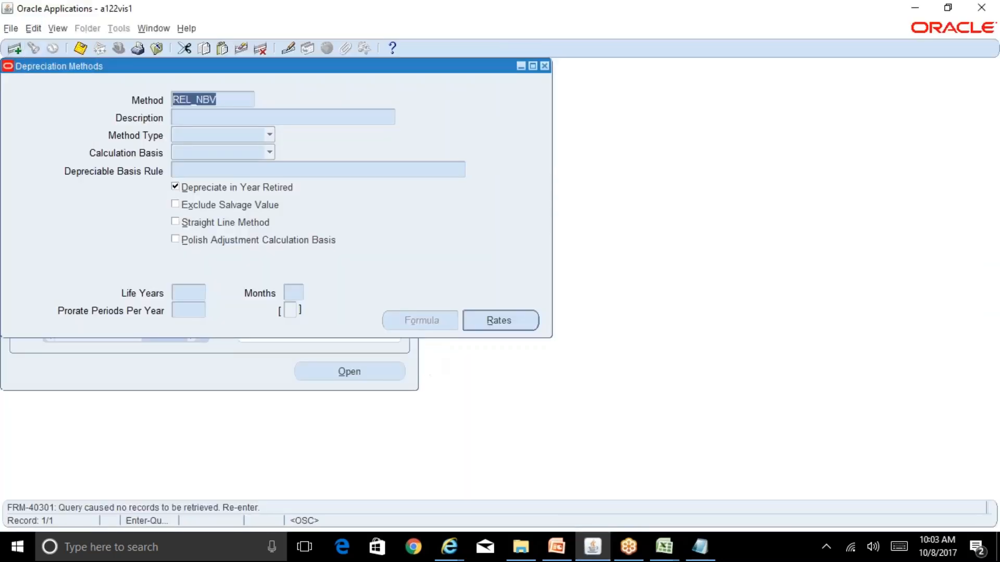
{"action": "key", "text": "BackSpace"}
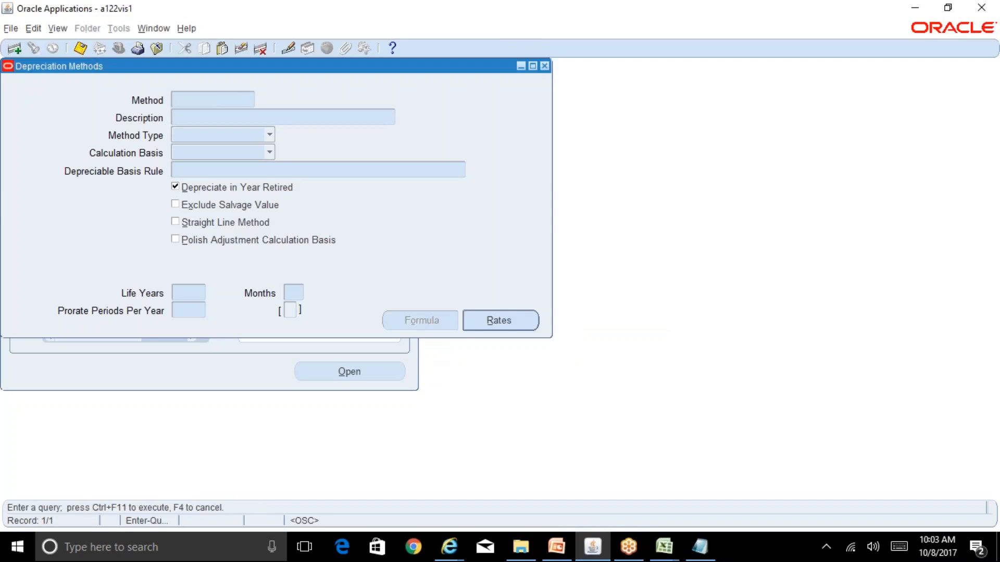
{"action": "key", "text": "F4"}
{"action": "type", "text": "R"}
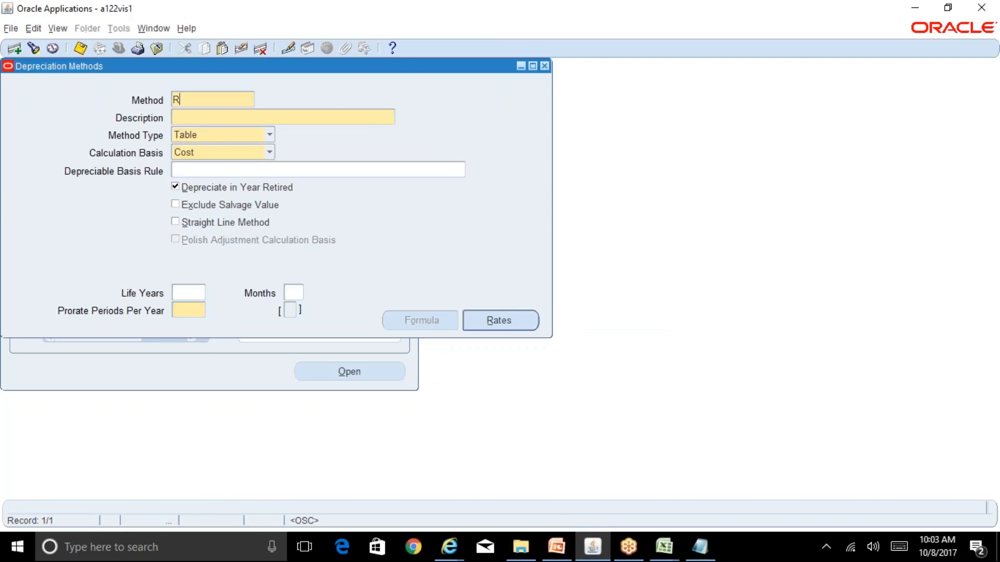
{"action": "type", "text": "EL NBV"}
{"action": "key", "text": "Tab"}
- Set the new method's description to Reliance NBV Method, copied from cell B13 of the FA-11 sheet, and return to that sheet
{"action": "mouse_move", "coordinate": [664, 547]}
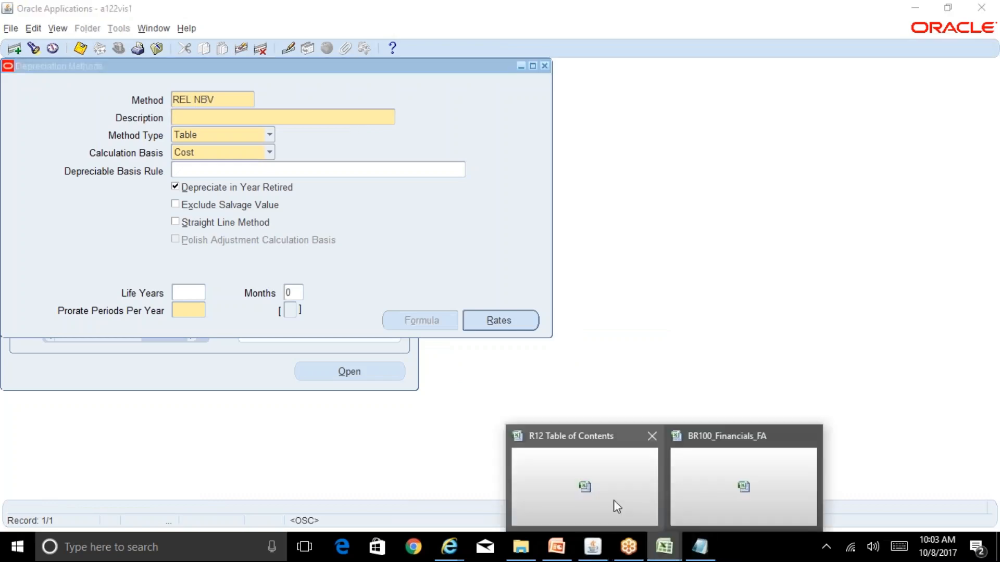
{"action": "left_click", "coordinate": [608, 495]}
{"action": "left_click", "coordinate": [664, 547]}
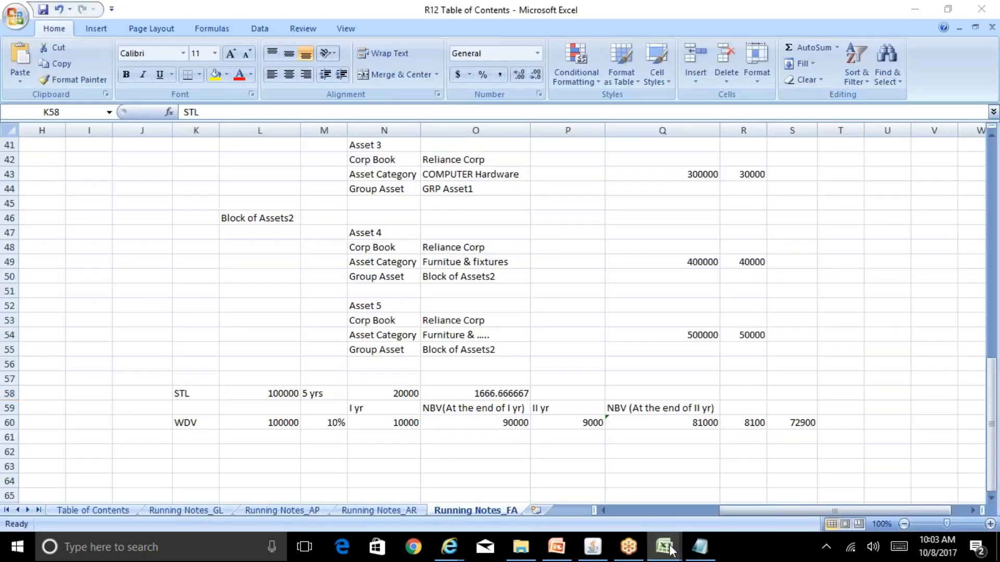
{"action": "left_click", "coordinate": [729, 487]}
{"action": "left_click", "coordinate": [328, 307]}
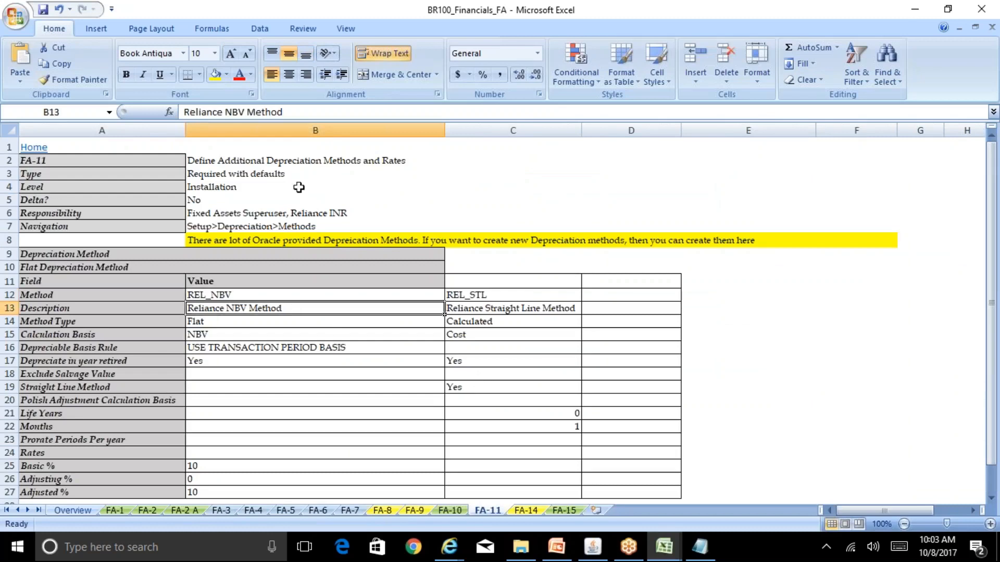
{"action": "left_click_drag", "start_coordinate": [284, 112], "coordinate": [178, 92]}
{"action": "key", "text": "ctrl+c"}
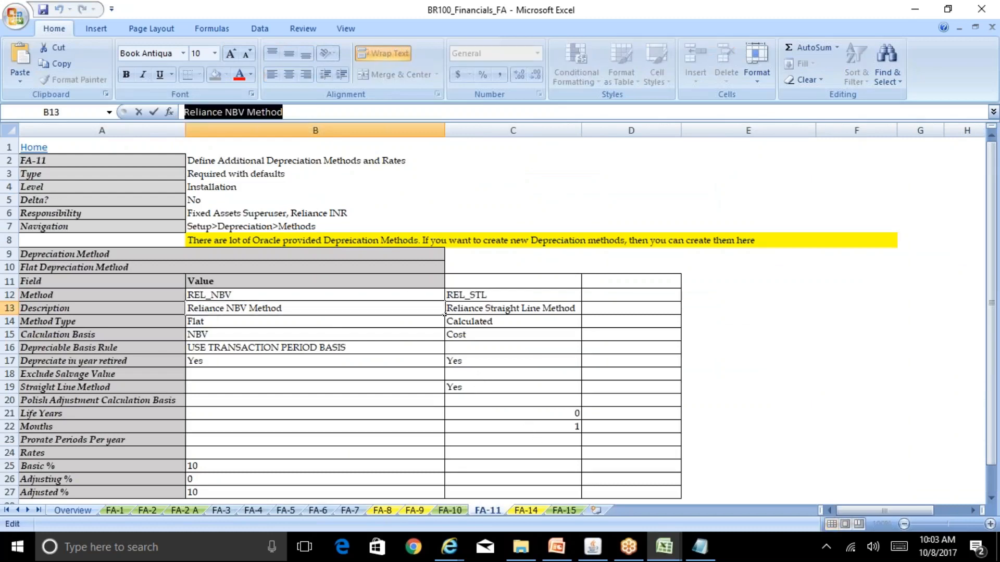
{"action": "left_click", "coordinate": [593, 547]}
{"action": "key", "text": "ctrl+v"}
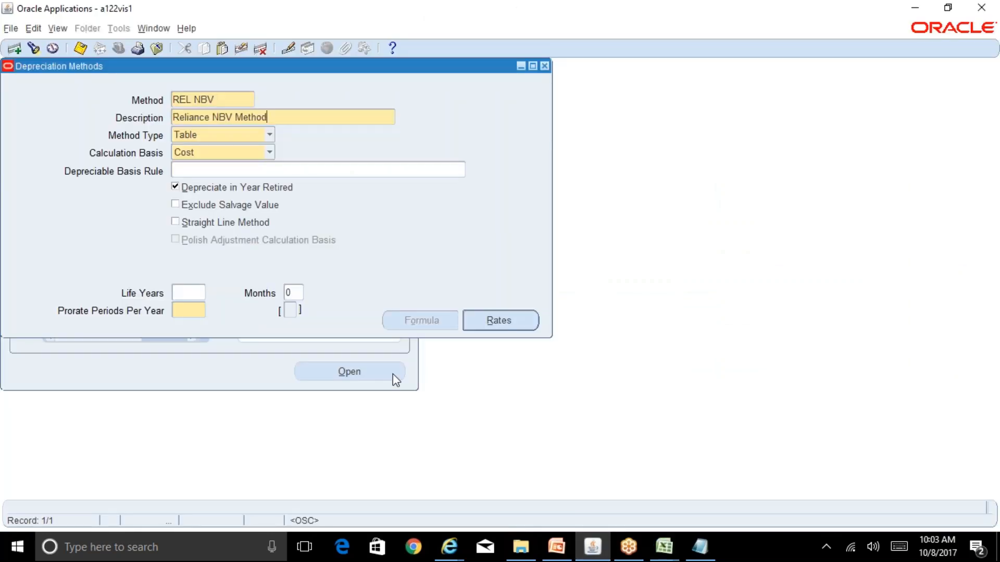
{"action": "key", "text": "alt+Tab"}
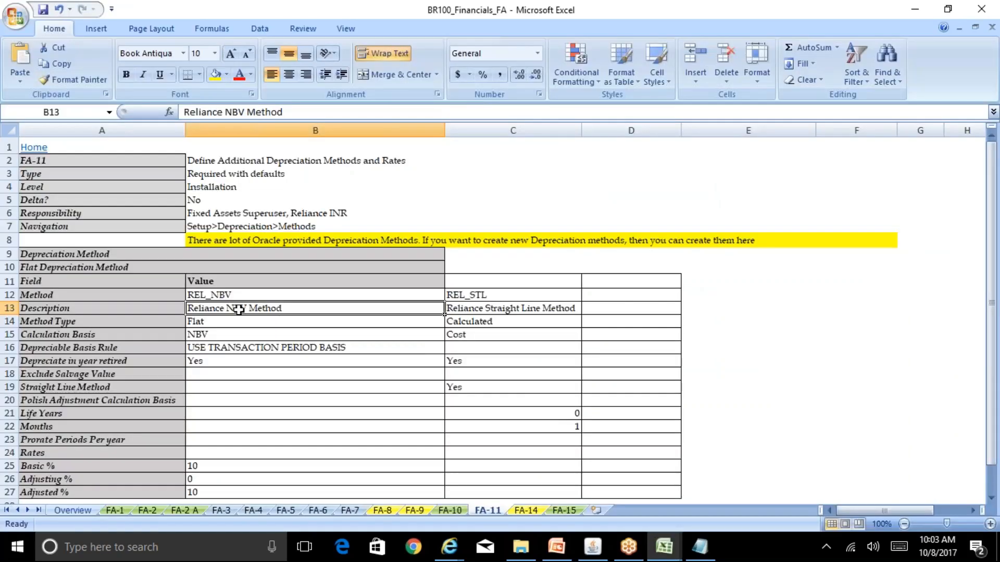
- Set the REL NBV method's type to Flat in Oracle, following the Method Type row of the FA-11 sheet
{"action": "key", "text": "Down"}
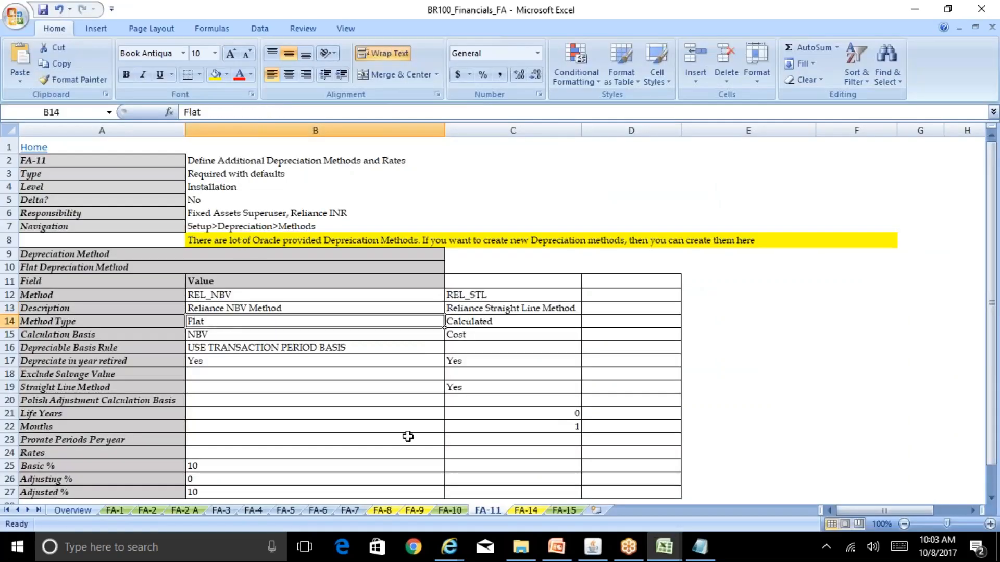
{"action": "left_click", "coordinate": [592, 547]}
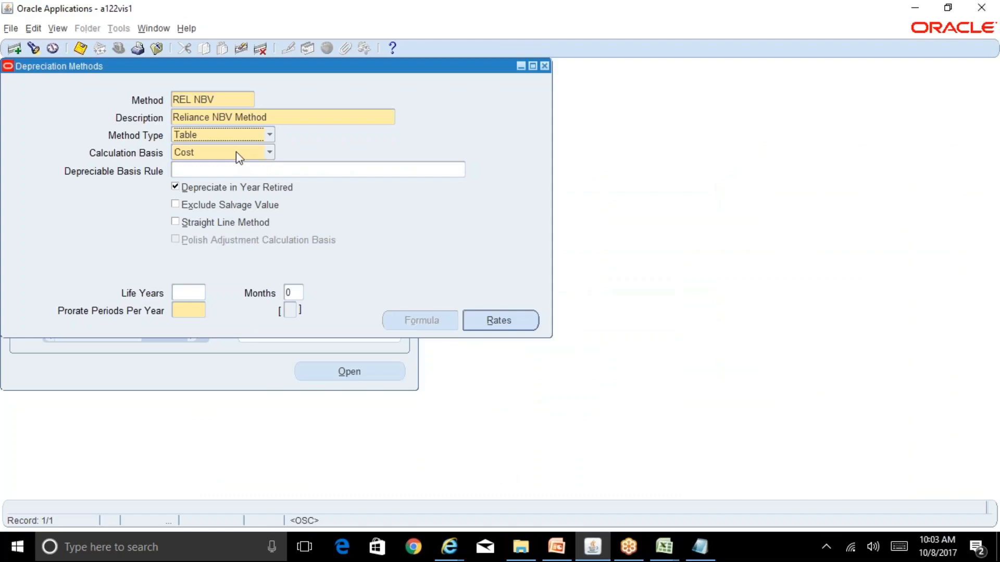
{"action": "left_click", "coordinate": [268, 136]}
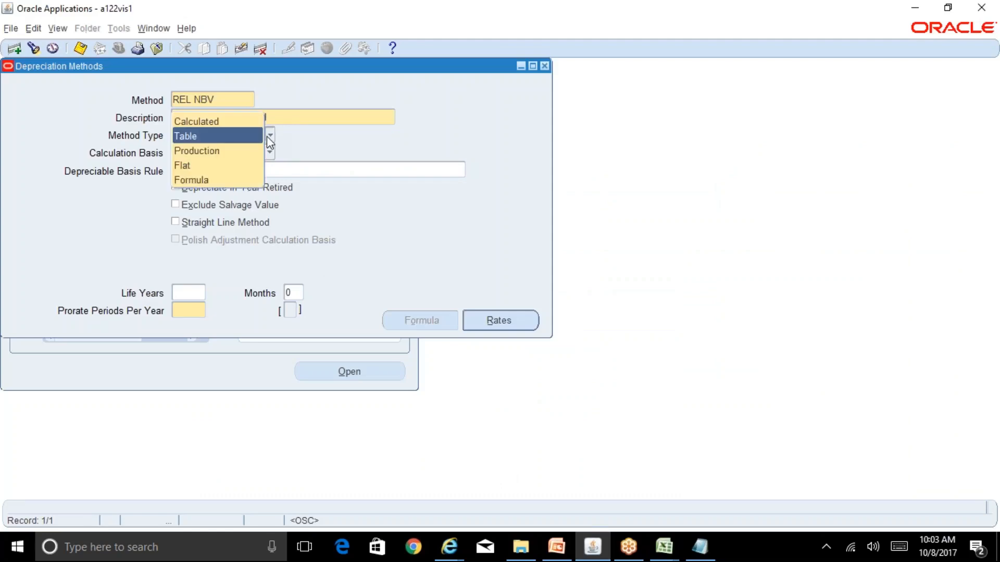
{"action": "left_click", "coordinate": [250, 164]}
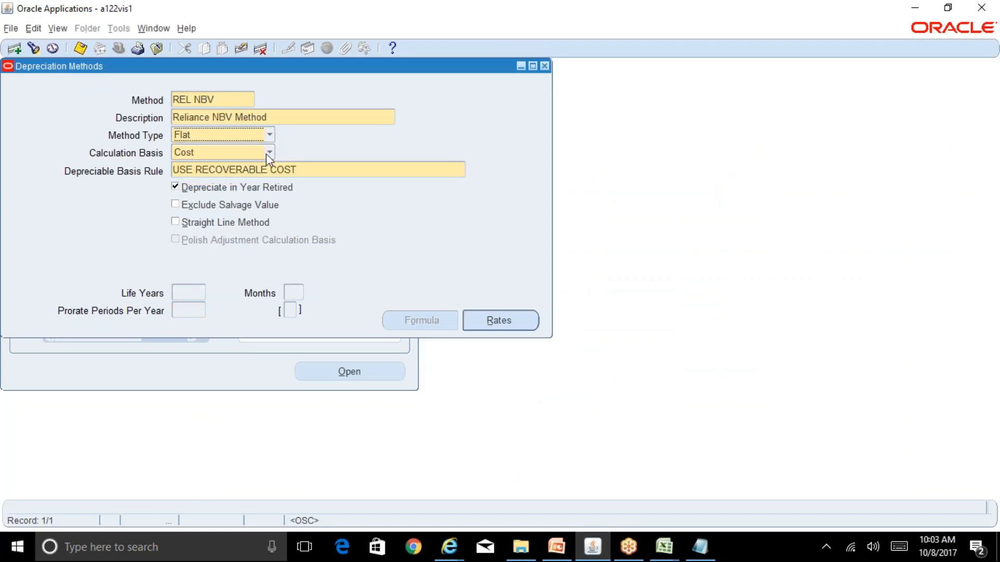
- Check the Calculation Basis row on the FA-11 sheet in Excel, and set the method's calculation basis to NBV in Oracle
{"action": "left_click", "coordinate": [660, 551]}
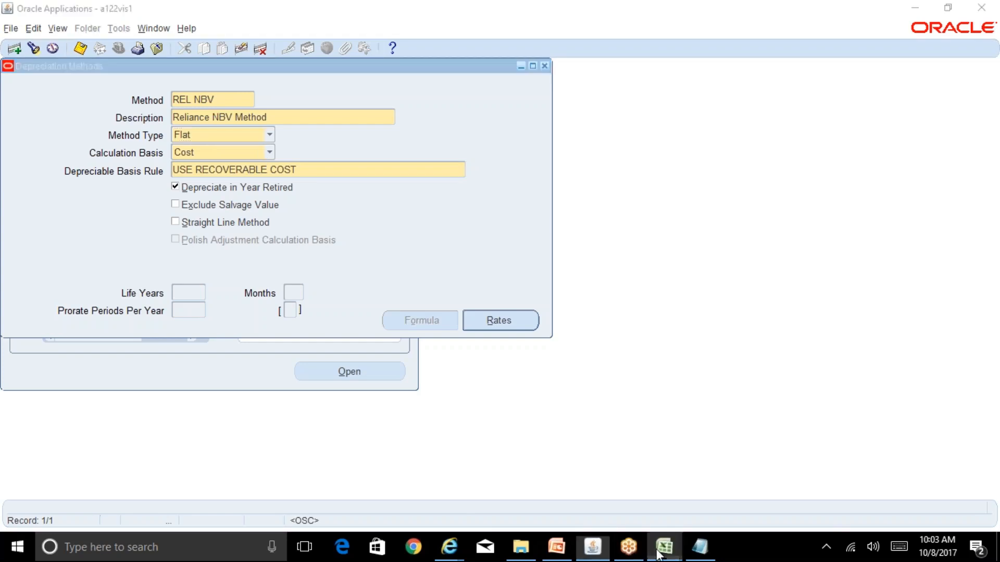
{"action": "left_click", "coordinate": [602, 510]}
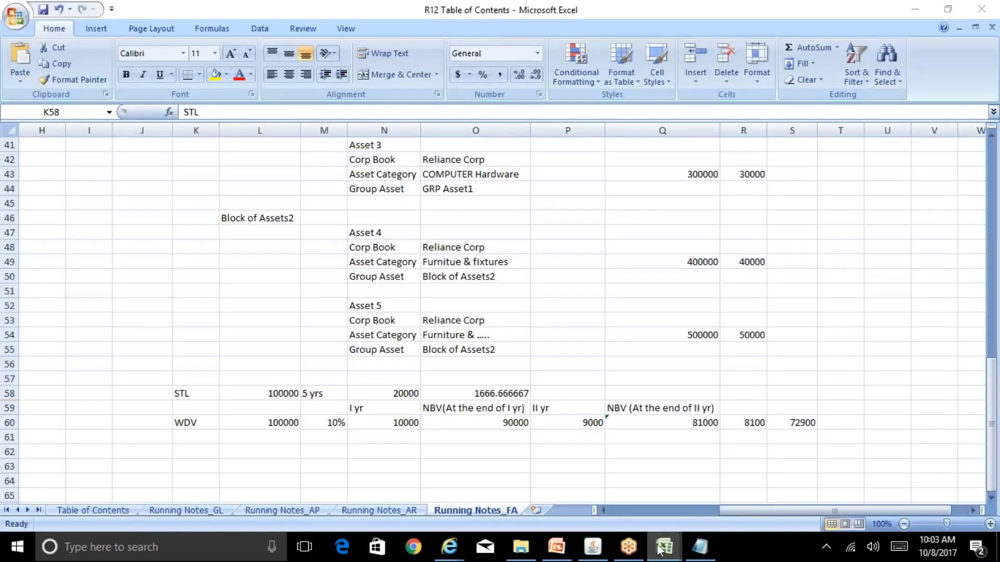
{"action": "left_click", "coordinate": [661, 551]}
{"action": "left_click", "coordinate": [713, 500]}
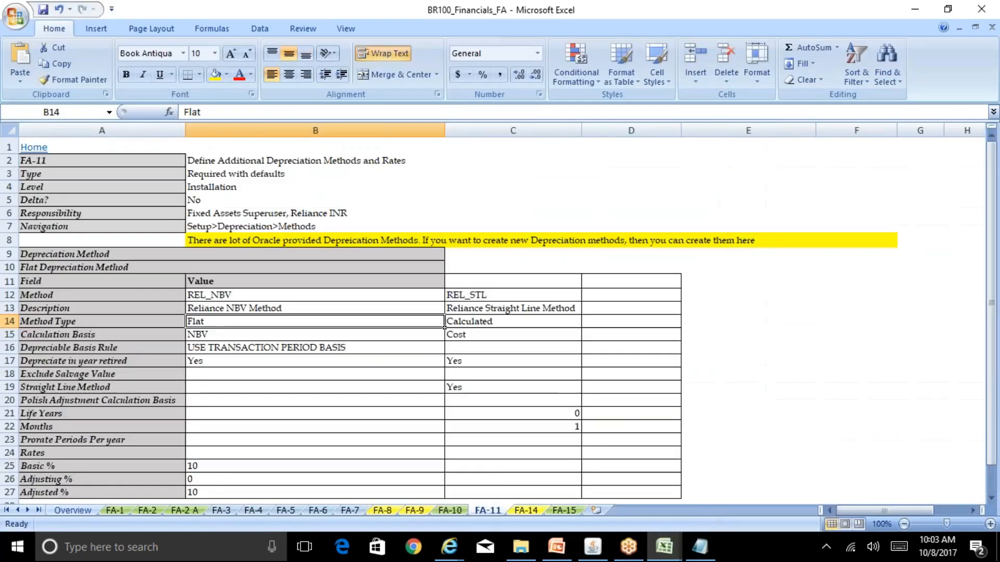
{"action": "left_click", "coordinate": [270, 334]}
{"action": "left_click", "coordinate": [594, 556]}
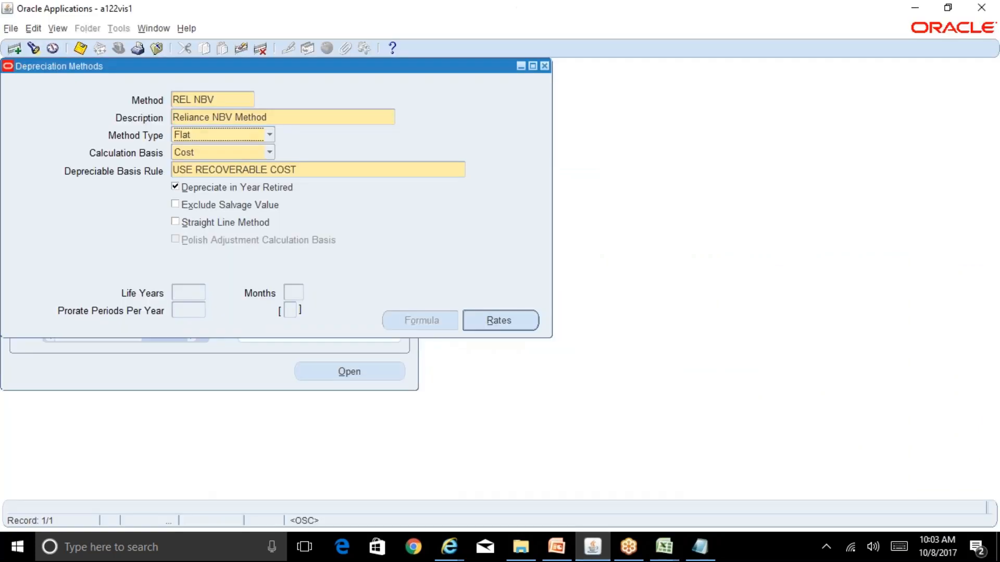
{"action": "left_click", "coordinate": [270, 152]}
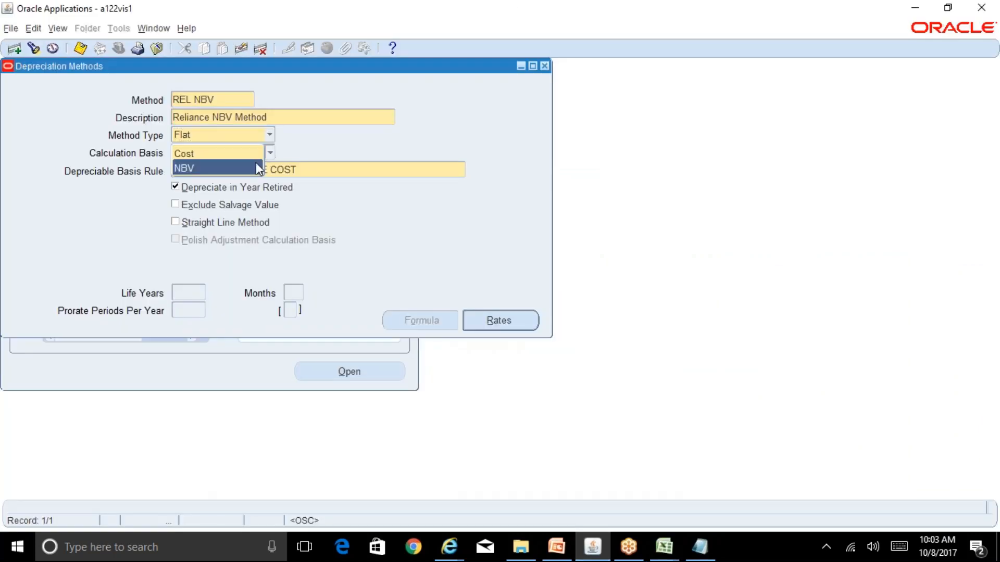
{"action": "left_click", "coordinate": [255, 163]}
{"action": "left_click", "coordinate": [360, 171]}
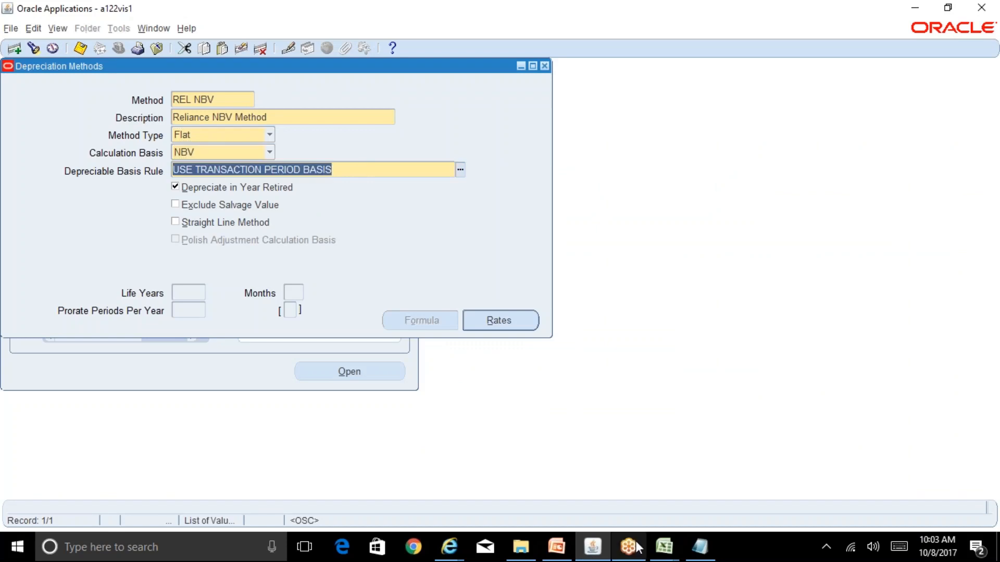
- Switch to the BR100 workbook and review the REL_NBV method's remaining settings and rate percentages on the FA-11 sheet
{"action": "left_click", "coordinate": [664, 547]}
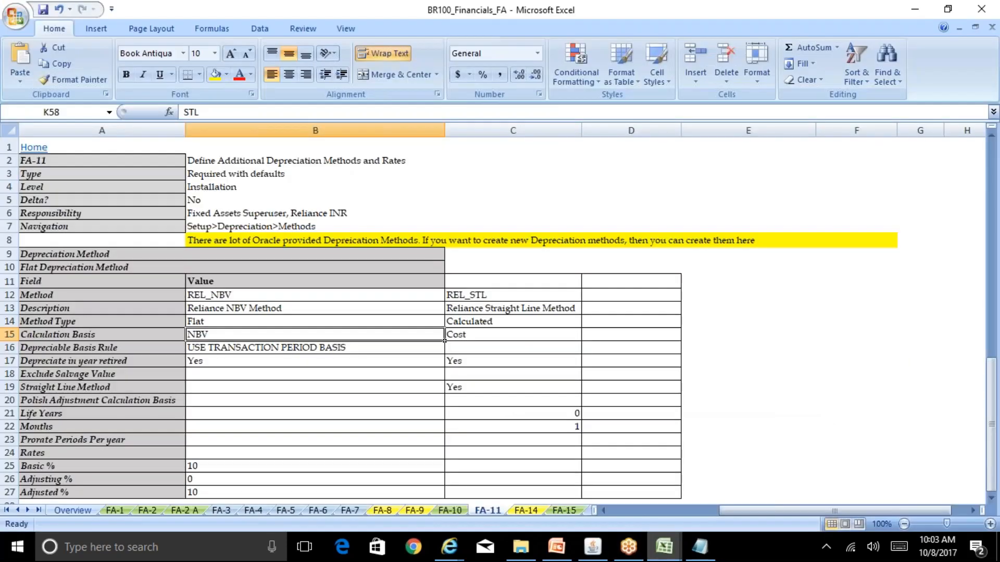
{"action": "left_click", "coordinate": [664, 547]}
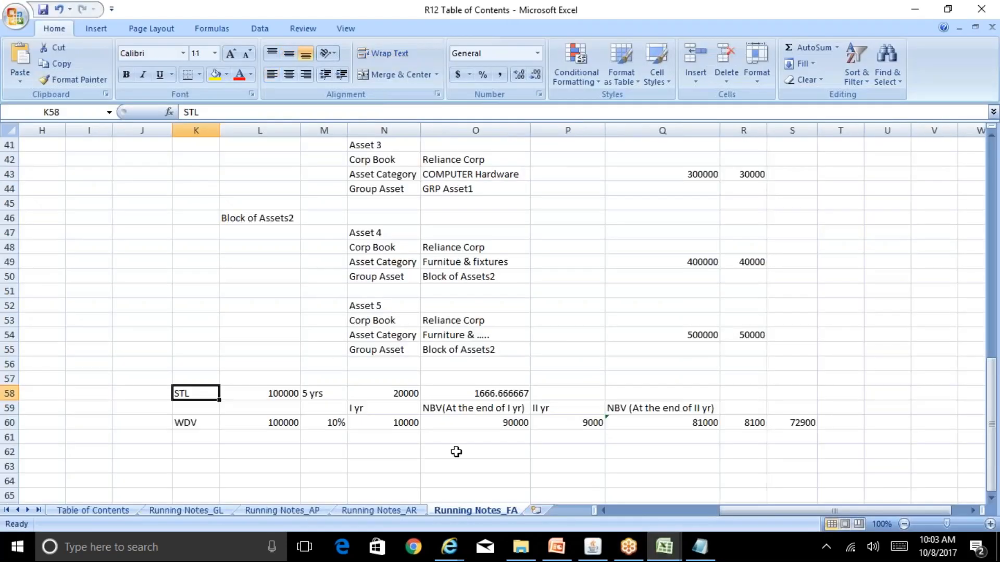
{"action": "left_click", "coordinate": [664, 547]}
{"action": "left_click", "coordinate": [736, 505]}
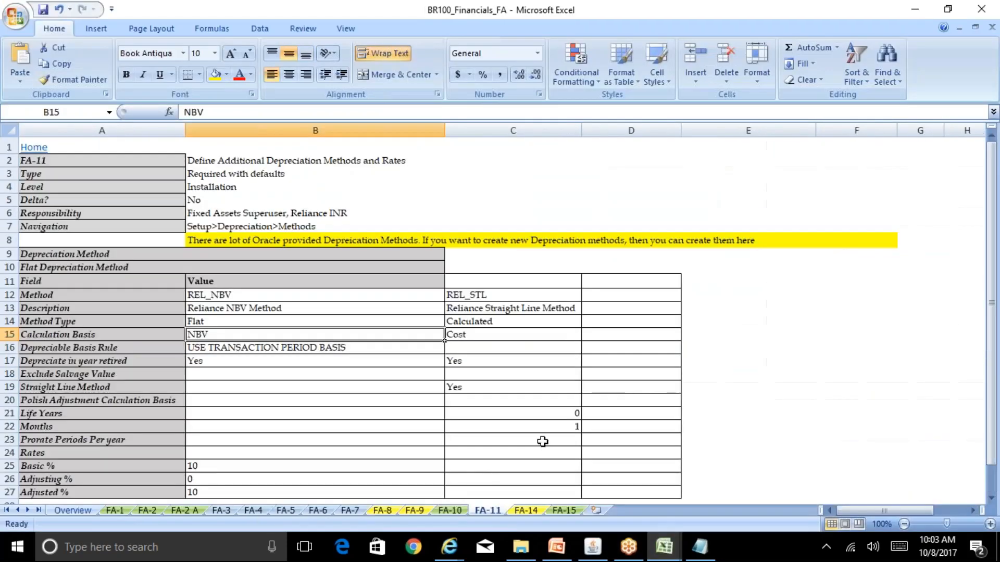
{"action": "left_click", "coordinate": [257, 384]}
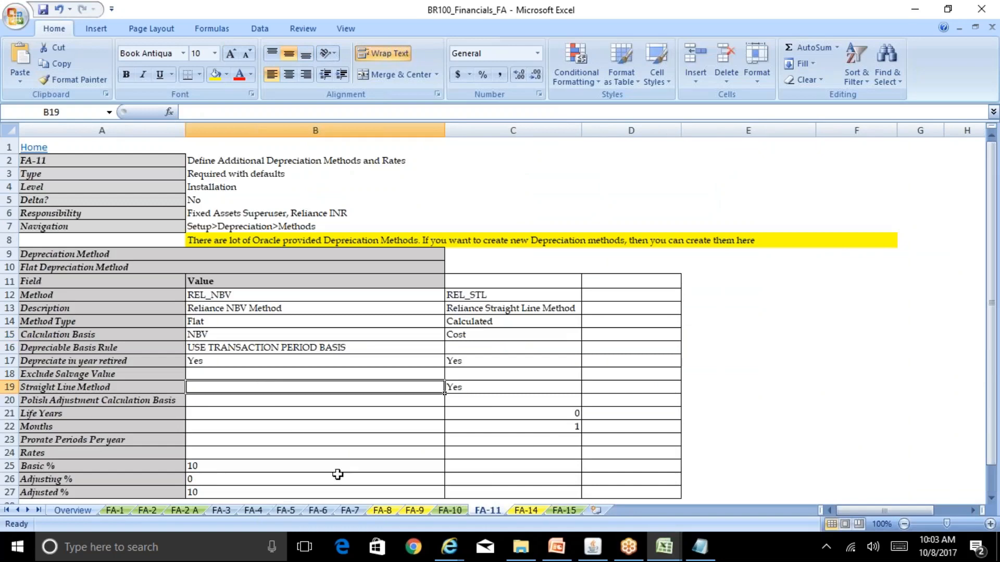
{"action": "key", "text": "Down"}
{"action": "key", "text": "Down"}
{"action": "key", "text": "Down"}
{"action": "key", "text": "Down"}
{"action": "key", "text": "Down"}
{"action": "key", "text": "Down"}
{"action": "key", "text": "Down"}
{"action": "key", "text": "Down"}
{"action": "key", "text": "Down"}
{"action": "key", "text": "Down"}
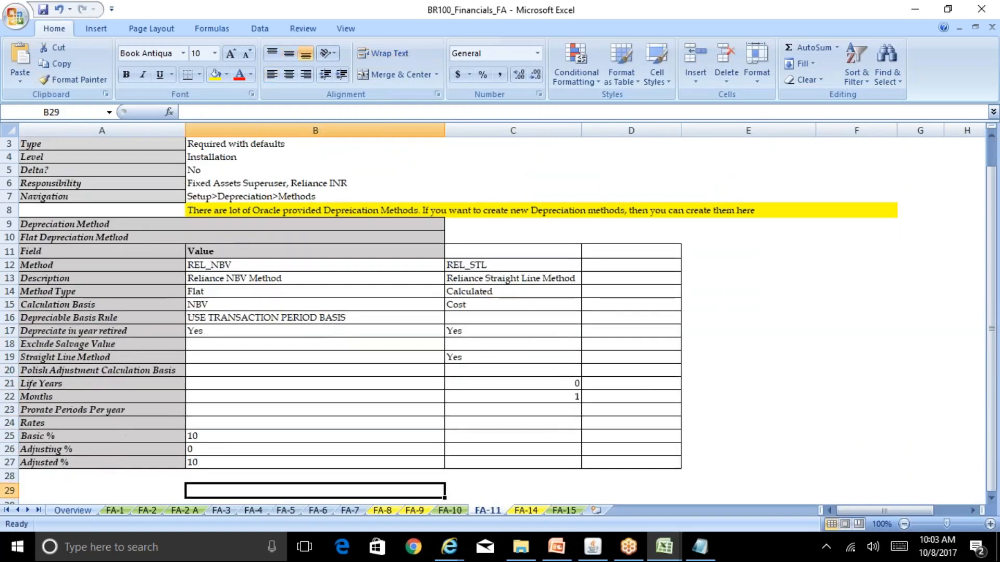
- Return to Oracle, open the depreciation rates for REL NBV and enter a first rate with Basic % 10 and Adjusting % 0
{"action": "left_click", "coordinate": [592, 547]}
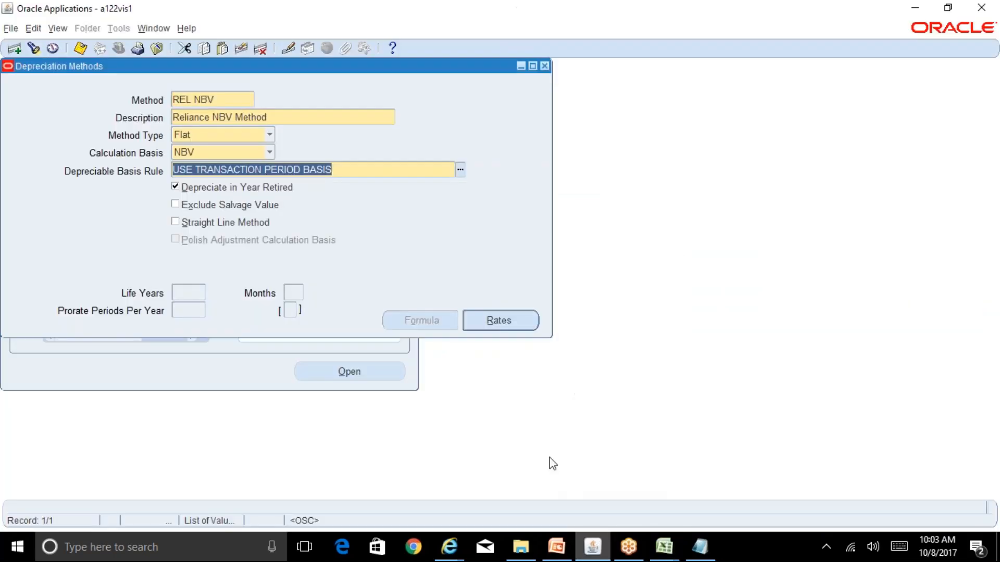
{"action": "left_click", "coordinate": [523, 323]}
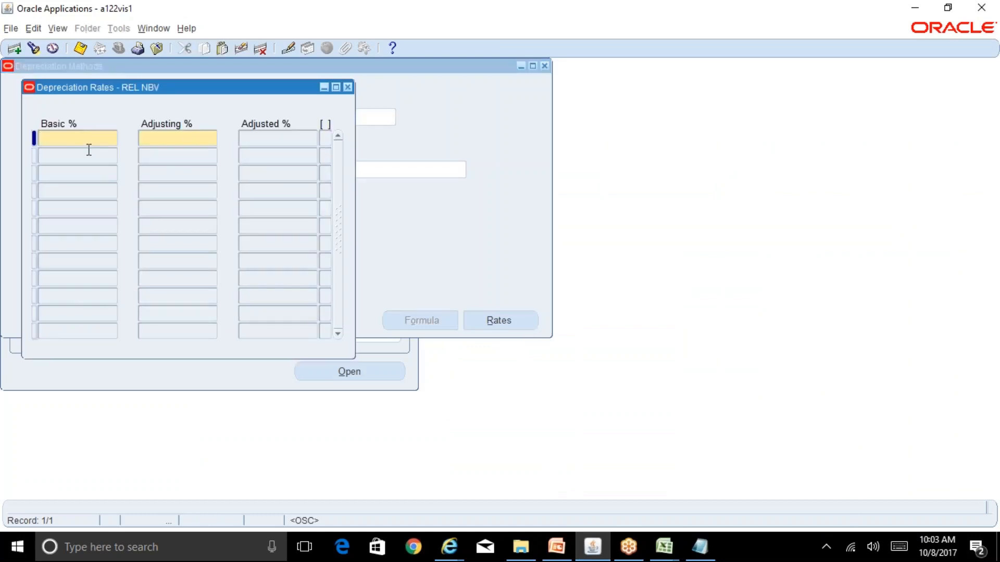
{"action": "type", "text": "10"}
{"action": "key", "text": "Tab"}
{"action": "type", "text": "0"}
{"action": "key", "text": "Tab"}
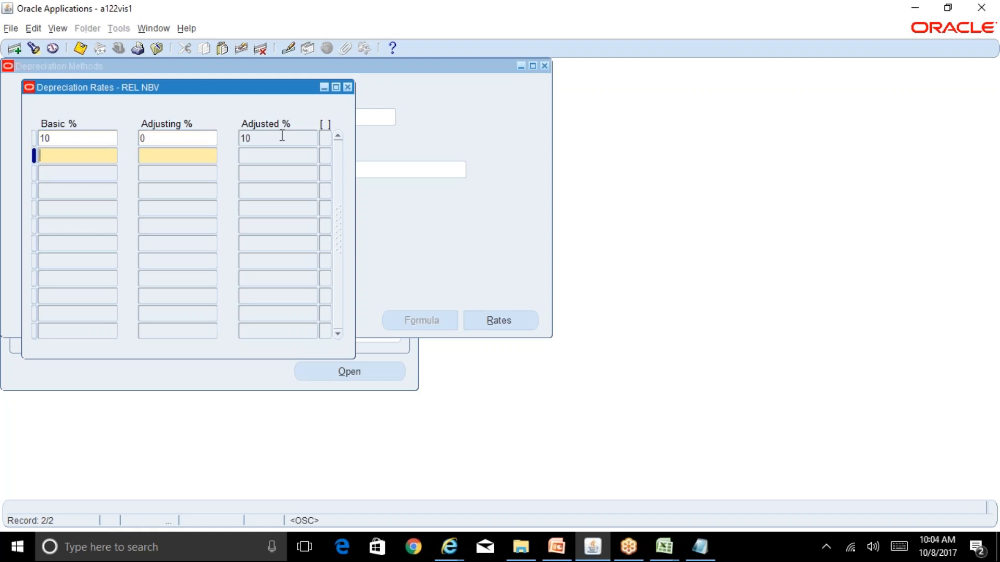
- Try Adjusting % values of 10 and 50 on the first rate row
{"action": "left_click", "coordinate": [74, 138]}
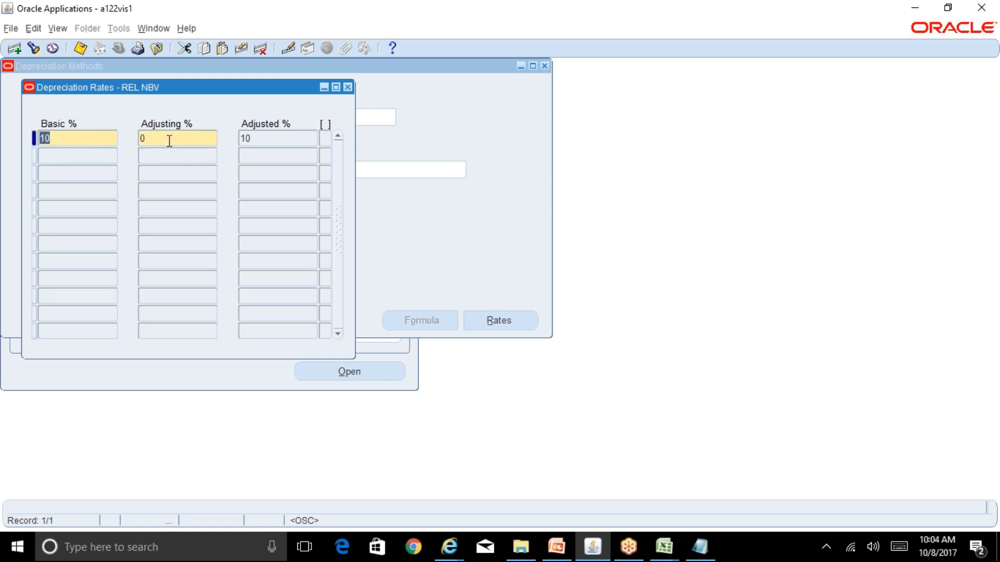
{"action": "key", "text": "Tab"}
{"action": "left_click", "coordinate": [71, 141]}
{"action": "left_click", "coordinate": [160, 137]}
{"action": "type", "text": "10"}
{"action": "key", "text": "Down"}
{"action": "left_click", "coordinate": [169, 137]}
{"action": "left_click", "coordinate": [82, 141]}
{"action": "left_click", "coordinate": [175, 138]}
{"action": "type", "text": "50"}
{"action": "left_click", "coordinate": [81, 141]}
- Set the first rate row to Adjusting % 0 and Basic % 15, and save it
{"action": "double_click", "coordinate": [171, 138]}
{"action": "type", "text": "0"}
{"action": "key", "text": "shift+Tab"}
{"action": "type", "text": "15"}
{"action": "key", "text": "Tab"}
{"action": "key", "text": "ctrl+s"}
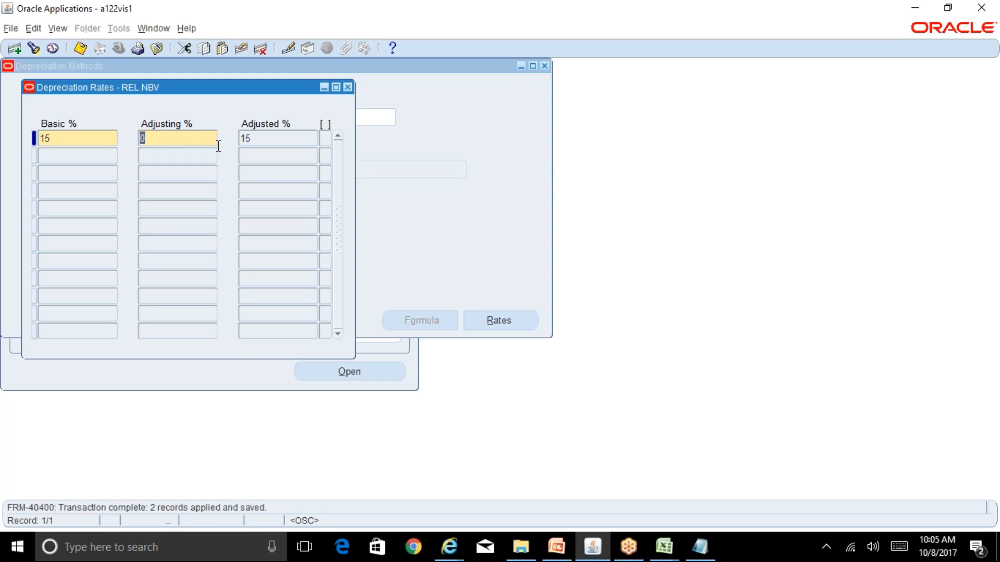
- Add a second rate row with Basic % 10 and Adjusting % 0, save it and close the depreciation rates
{"action": "left_click", "coordinate": [79, 156]}
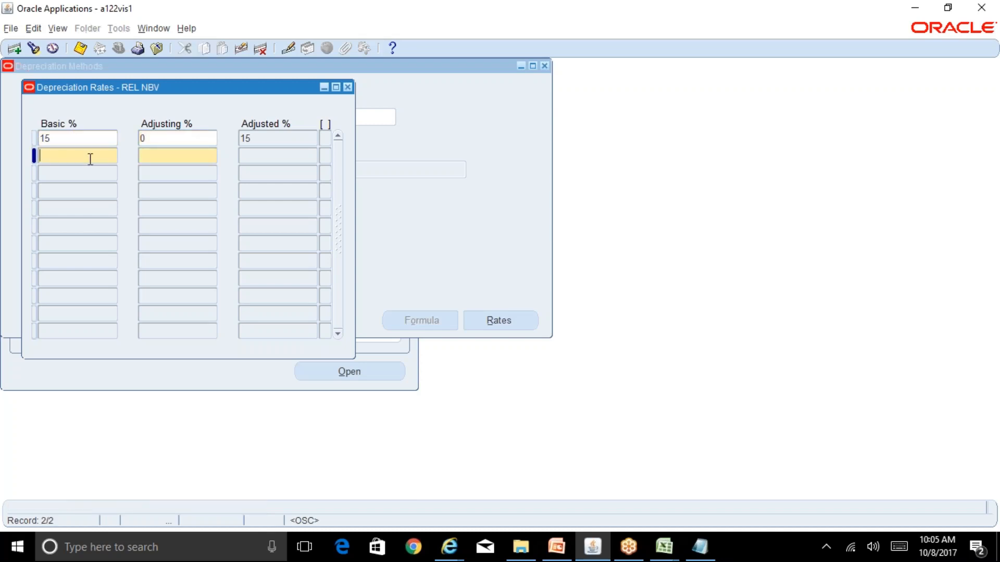
{"action": "type", "text": "10"}
{"action": "key", "text": "Tab"}
{"action": "type", "text": "0"}
{"action": "key", "text": "Tab"}
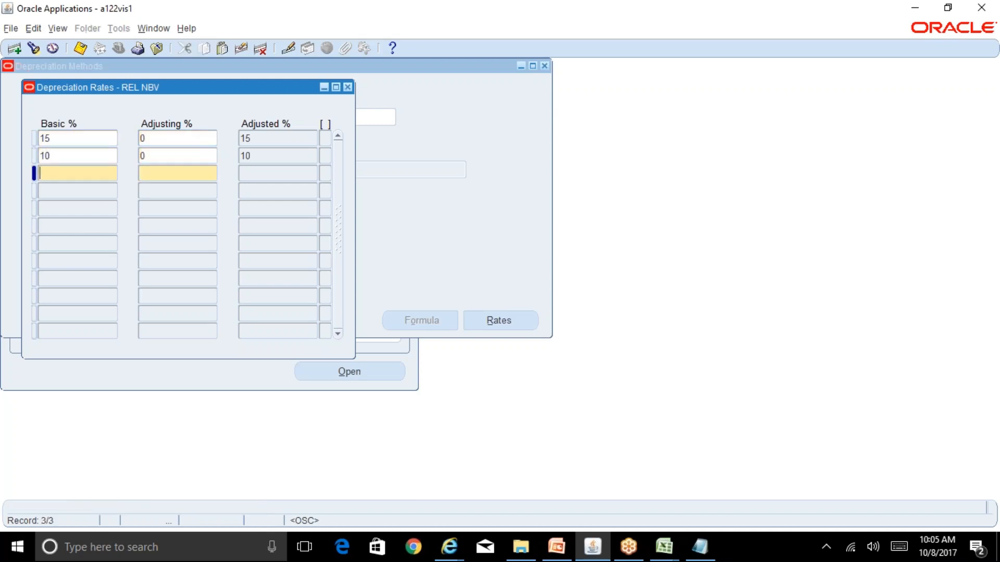
{"action": "key", "text": "Up"}
{"action": "key", "text": "ctrl+s"}
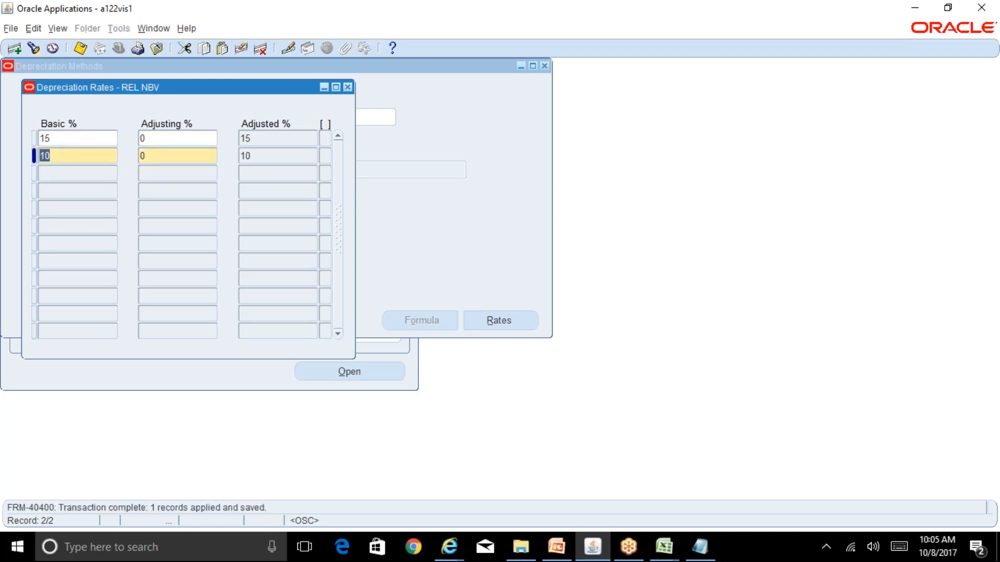
{"action": "left_click", "coordinate": [348, 88]}
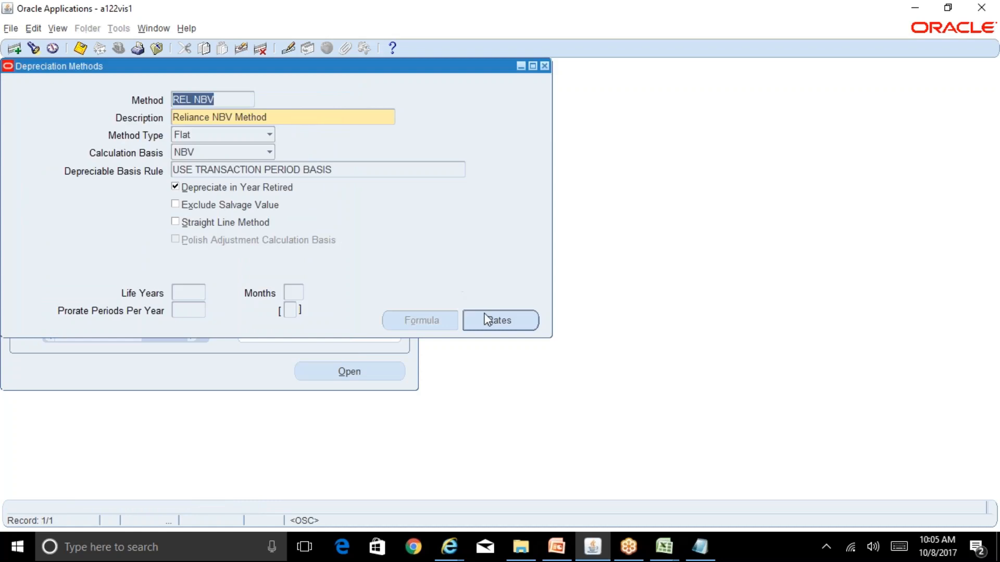
- Reopen the depreciation rates, add a third row with Basic % 60 and Adjusting % 0, and save it
{"action": "left_click", "coordinate": [470, 320]}
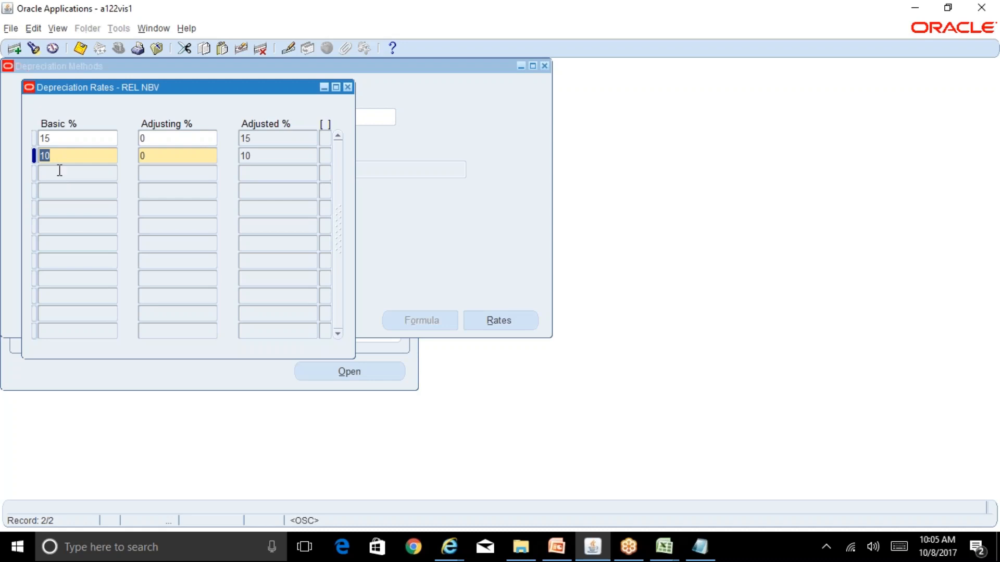
{"action": "left_click", "coordinate": [94, 174]}
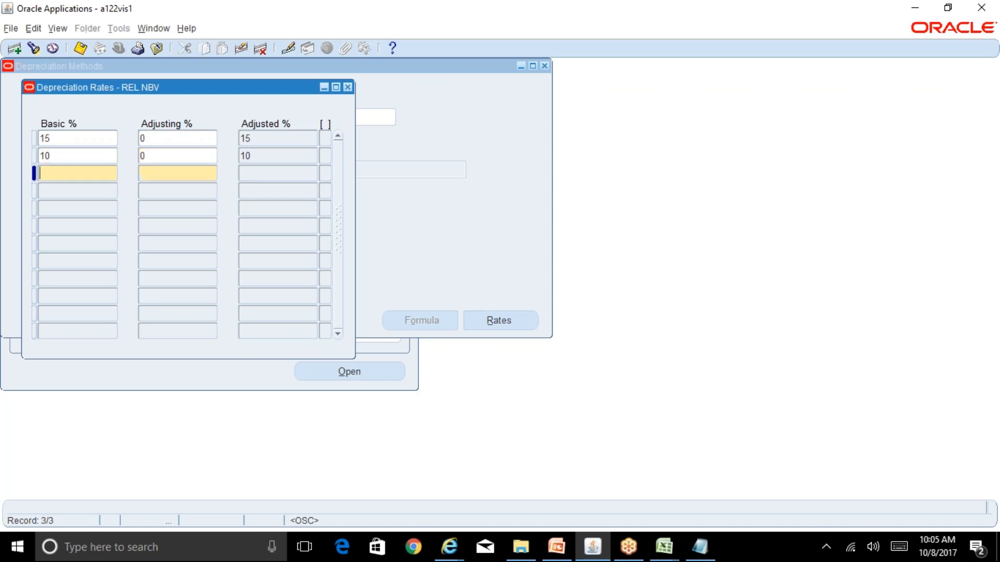
{"action": "type", "text": "60"}
{"action": "key", "text": "Tab"}
{"action": "type", "text": "0"}
{"action": "key", "text": "ctrl+s"}
{"action": "left_click", "coordinate": [175, 151]}
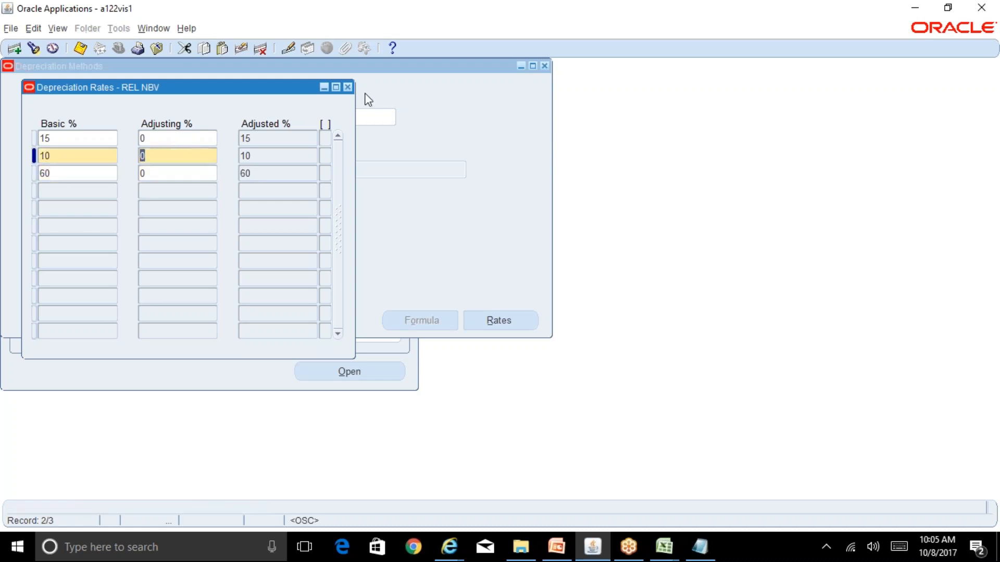
- Close and reopen the REL NBV depreciation rates, and try to set the first row's Basic % to 10
{"action": "left_click", "coordinate": [348, 87]}
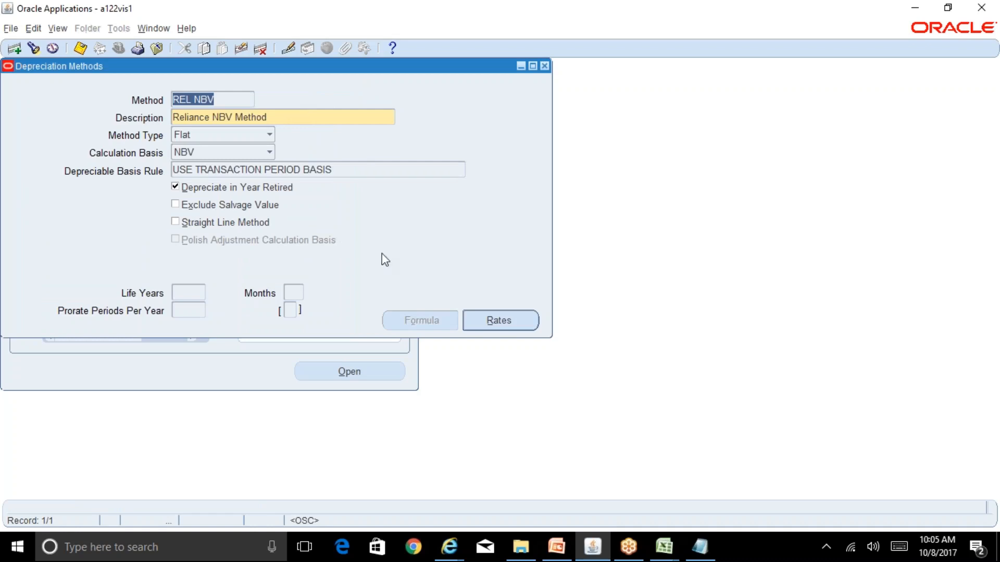
{"action": "left_click", "coordinate": [485, 319]}
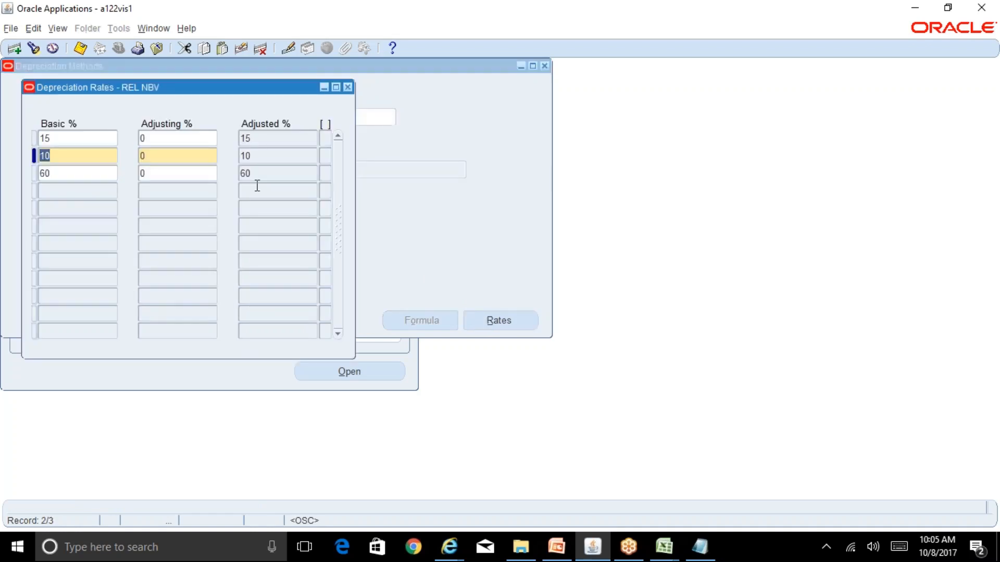
{"action": "left_click", "coordinate": [170, 139]}
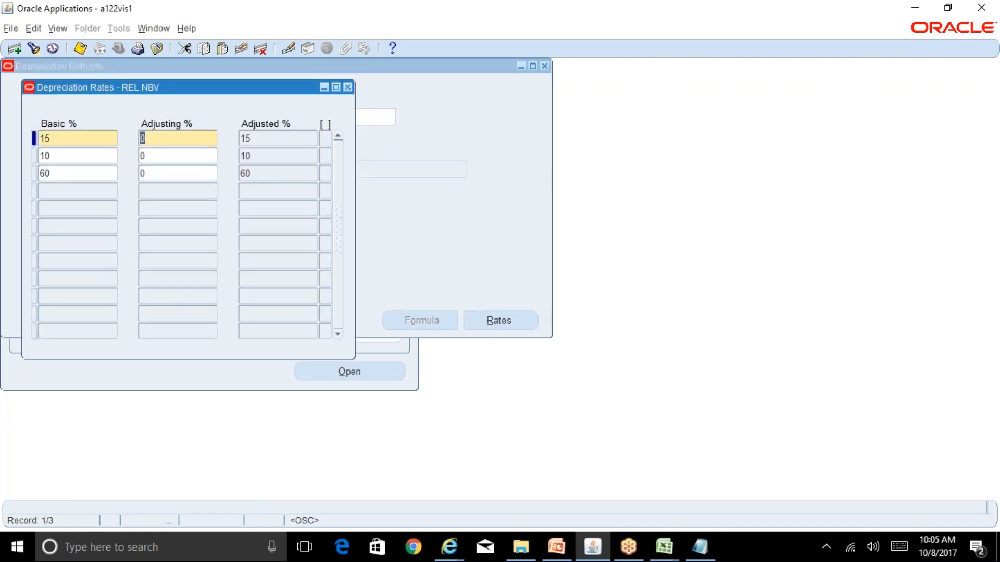
{"action": "double_click", "coordinate": [89, 137]}
{"action": "type", "text": "10"}
{"action": "key", "text": "Tab"}
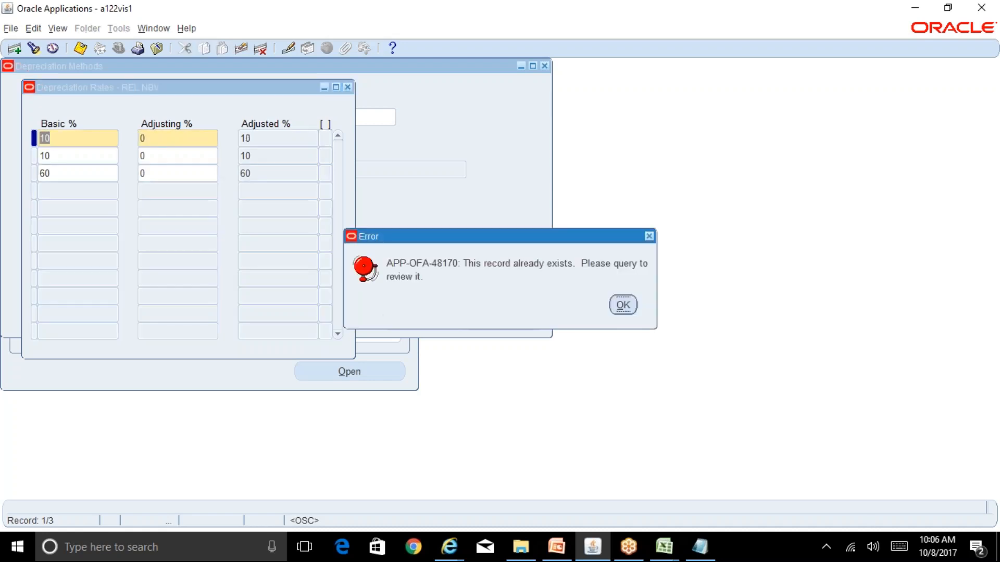
{"action": "left_click", "coordinate": [624, 306]}
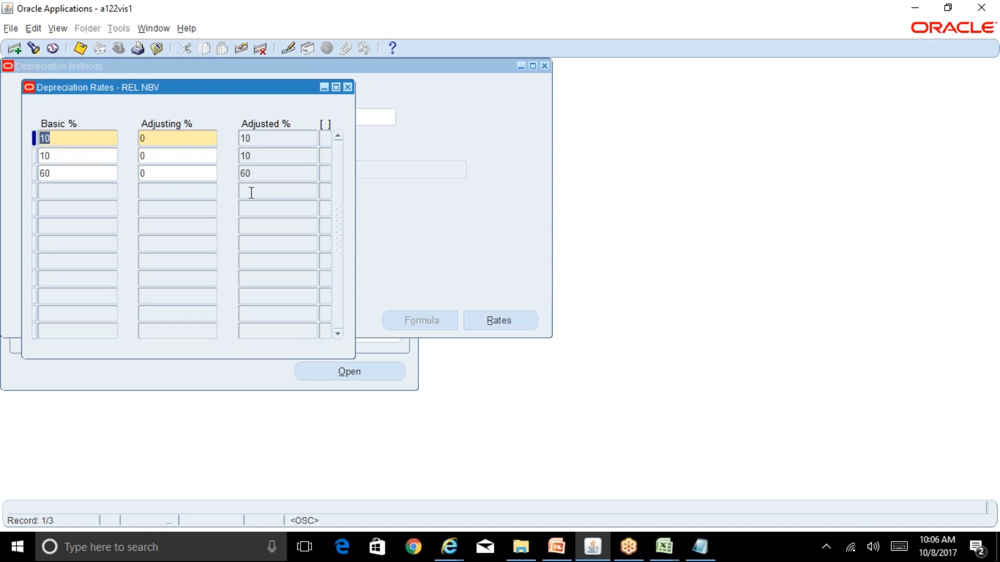
- Set the first rate row to Basic % 20 and Adjusting % 50
{"action": "type", "text": "20"}
{"action": "key", "text": "Tab"}
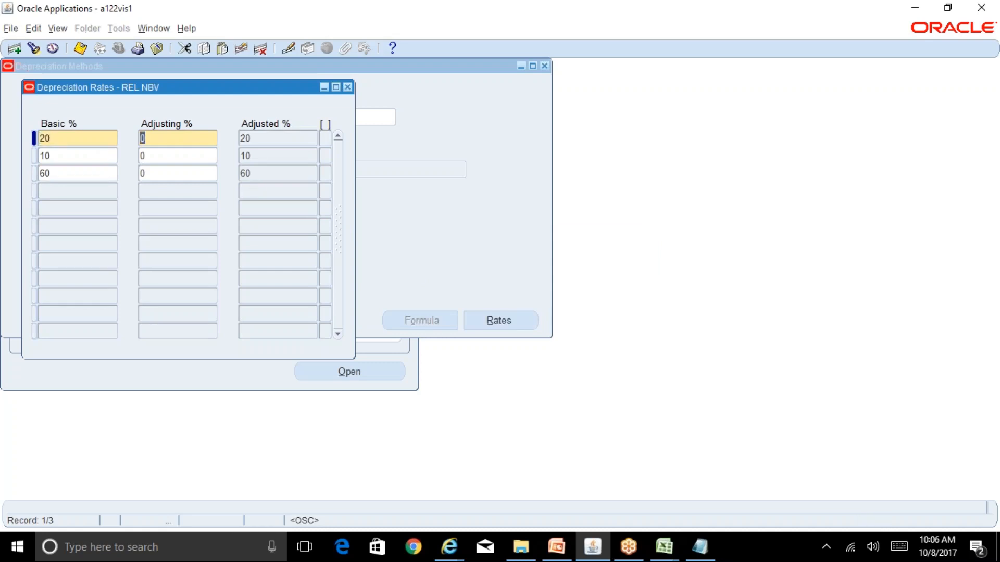
{"action": "type", "text": "50"}
{"action": "key", "text": "Tab"}
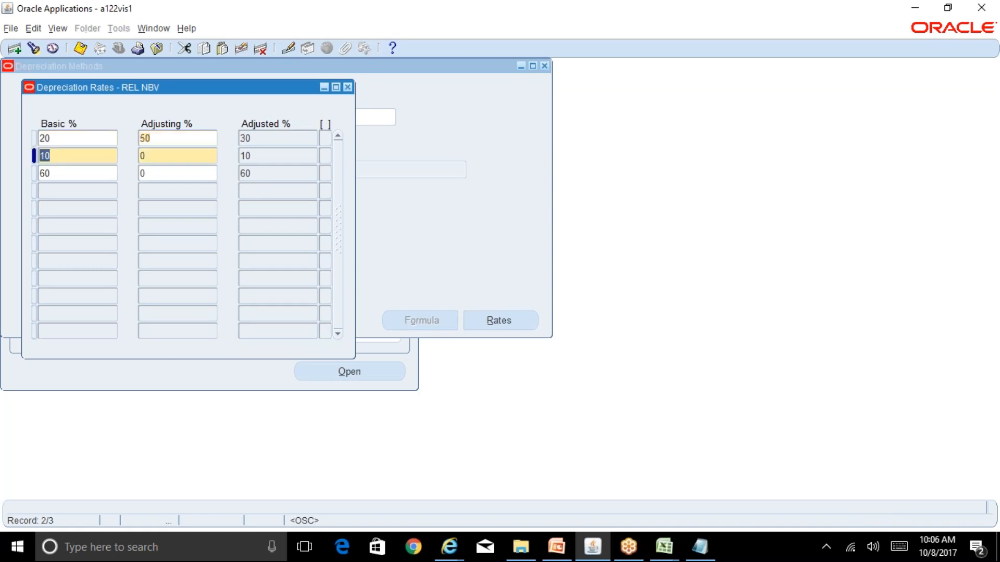
{"action": "left_click", "coordinate": [256, 147]}
{"action": "left_click", "coordinate": [82, 139]}
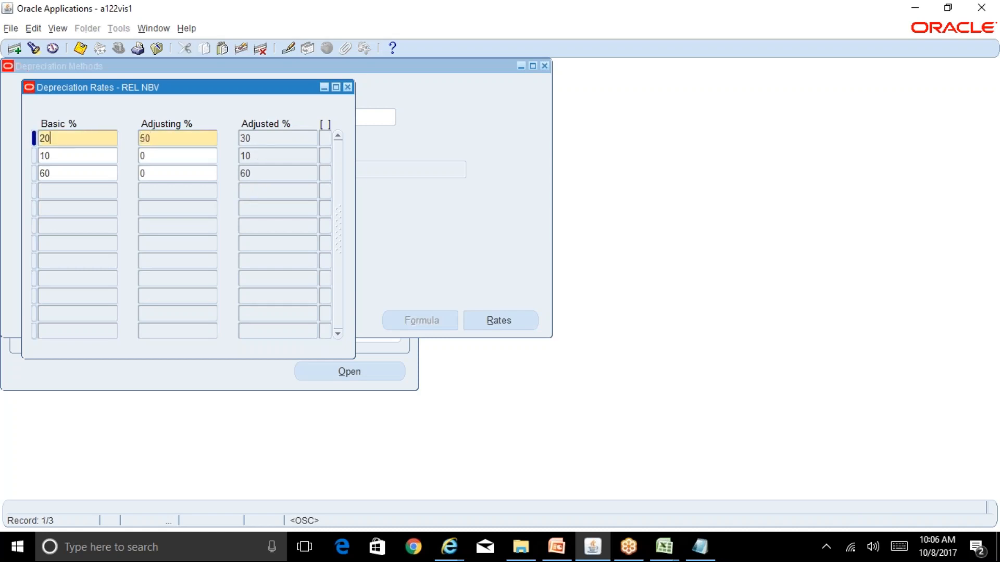
- Set the first rate row's Adjusting % to 0, save the change, and close the REL NBV depreciation rates
{"action": "double_click", "coordinate": [176, 138]}
{"action": "type", "text": "0"}
{"action": "double_click", "coordinate": [96, 138]}
{"action": "key", "text": "ctrl+s"}
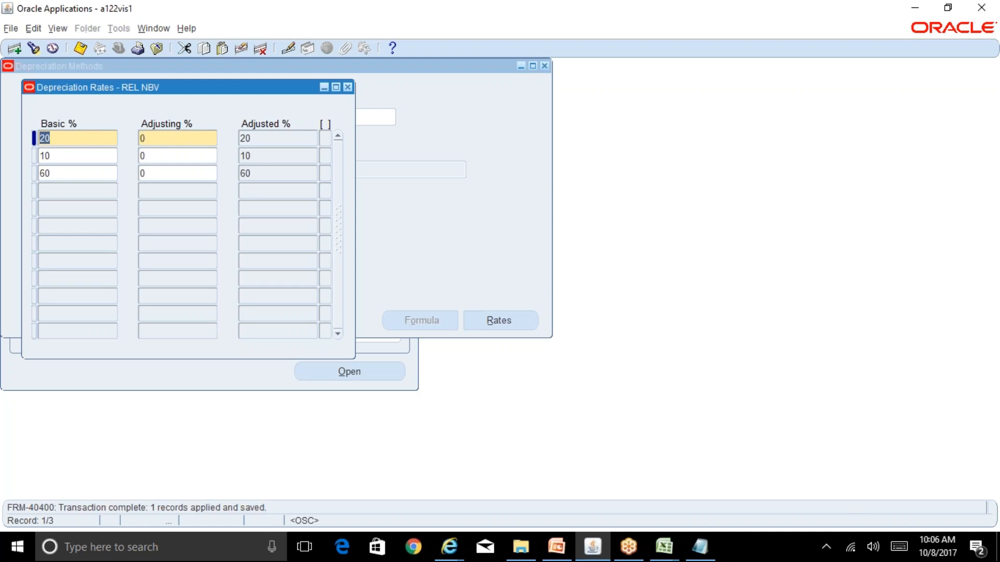
{"action": "double_click", "coordinate": [167, 137]}
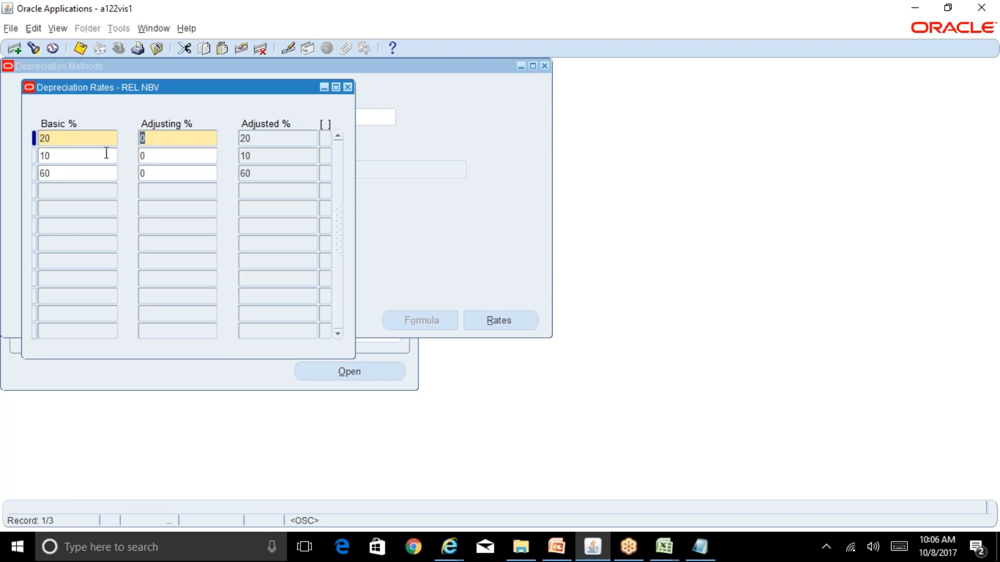
{"action": "double_click", "coordinate": [78, 138]}
{"action": "key", "text": "ctrl+s"}
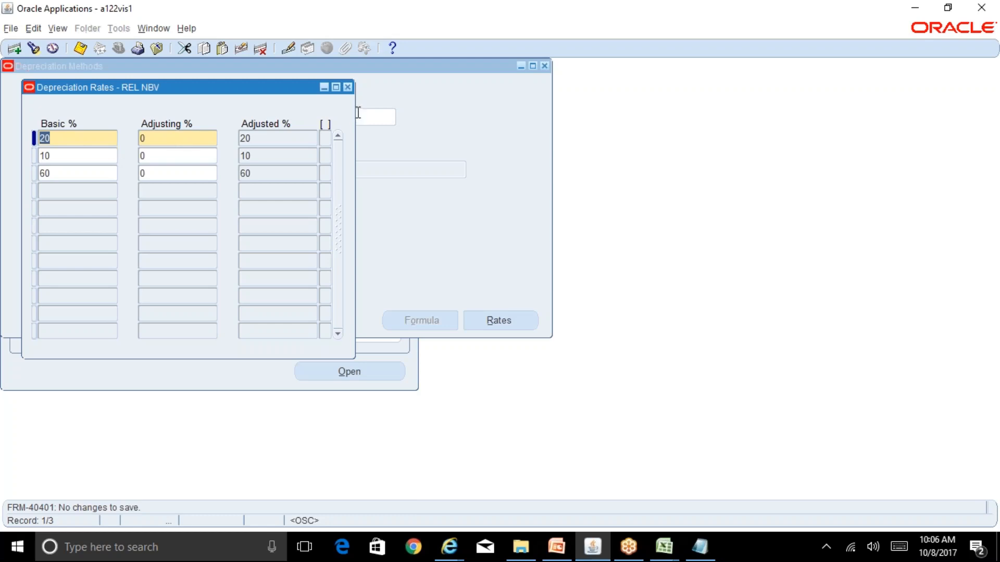
{"action": "left_click", "coordinate": [348, 87]}
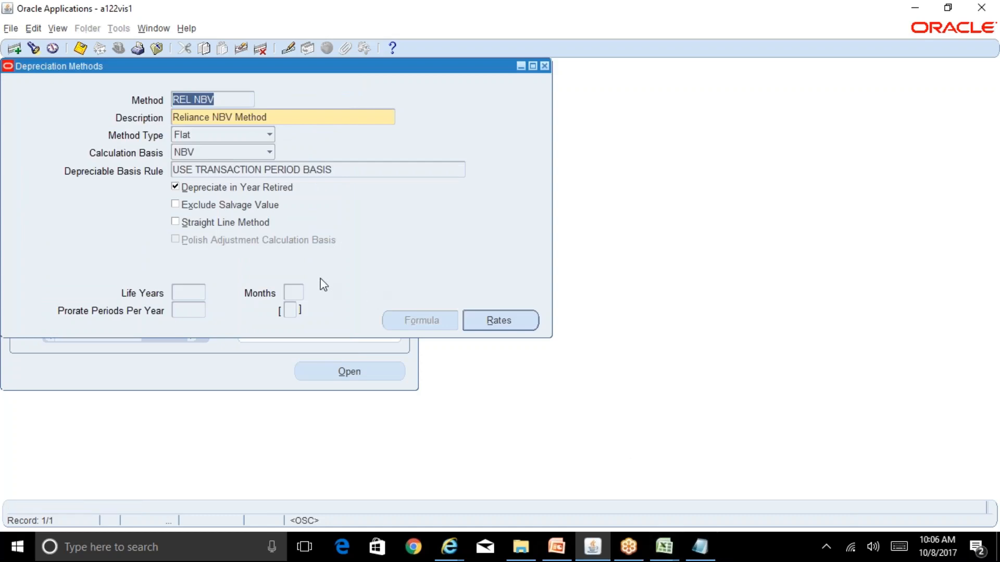
- Review the available method types, and the REL_NBV and REL_STL columns on the FA-11 sheet of the BR100_Financials_FA workbook in Excel
{"action": "left_click", "coordinate": [254, 137]}
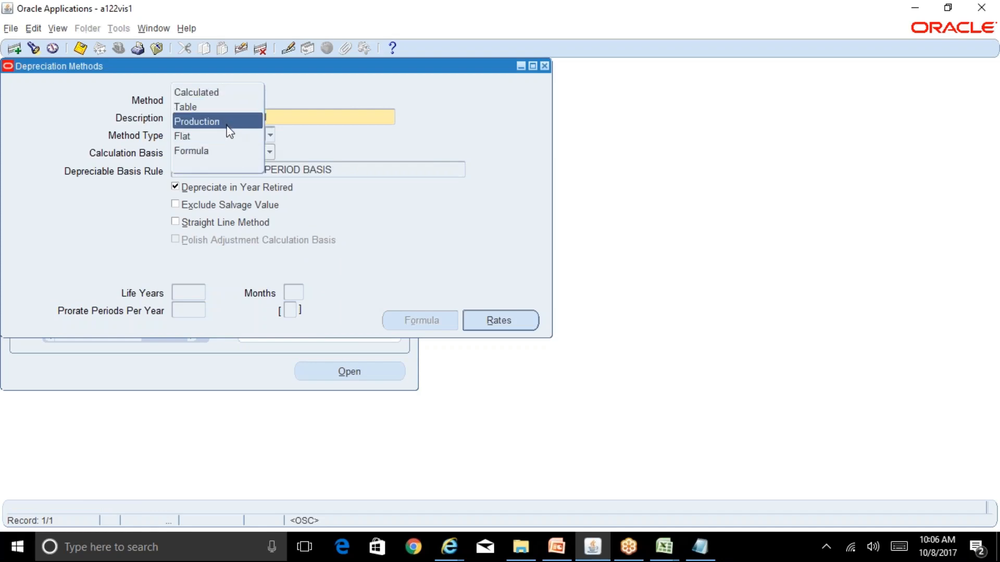
{"action": "left_click", "coordinate": [368, 154]}
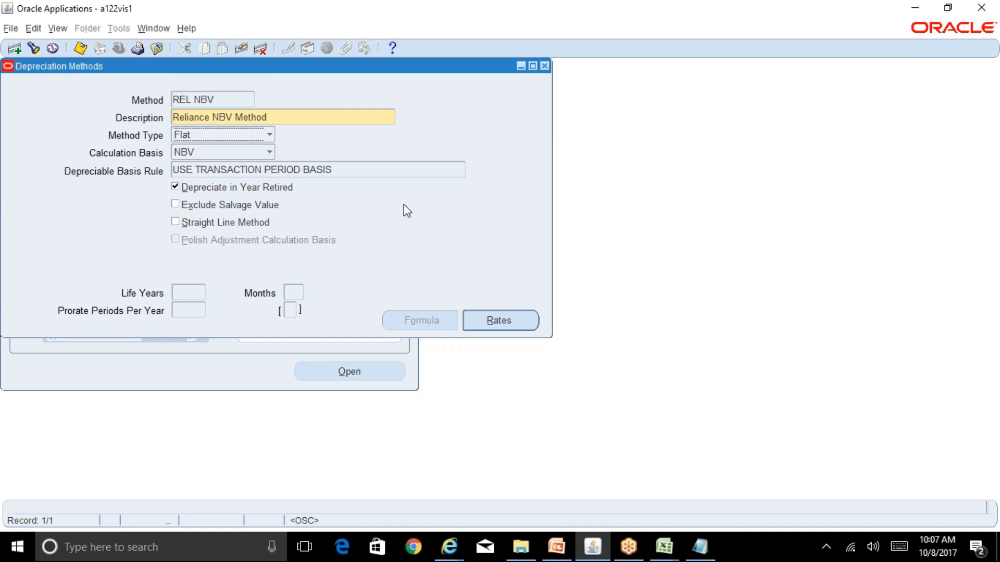
{"action": "left_click", "coordinate": [664, 536]}
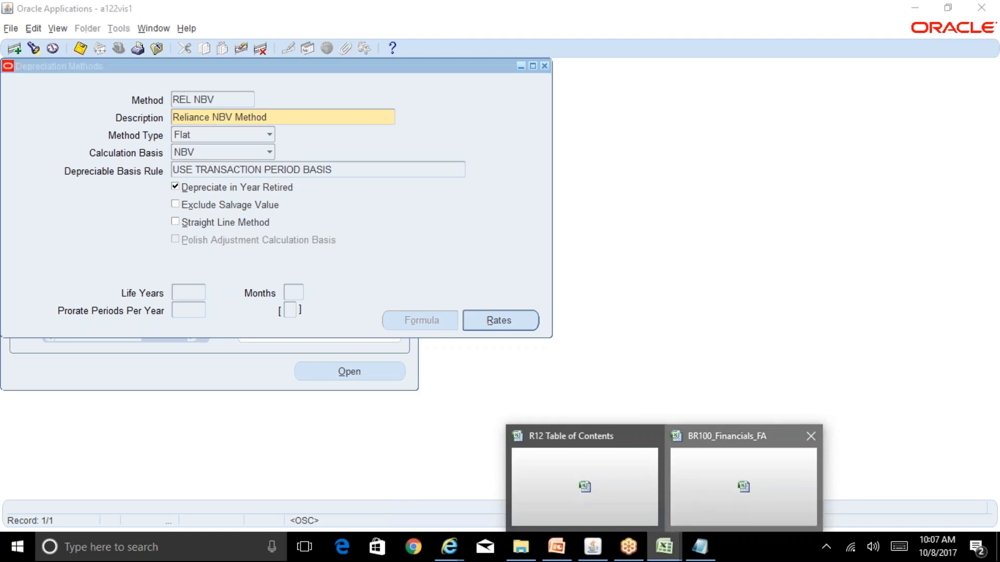
{"action": "left_click", "coordinate": [723, 498]}
{"action": "left_click_drag", "start_coordinate": [270, 268], "coordinate": [297, 469]}
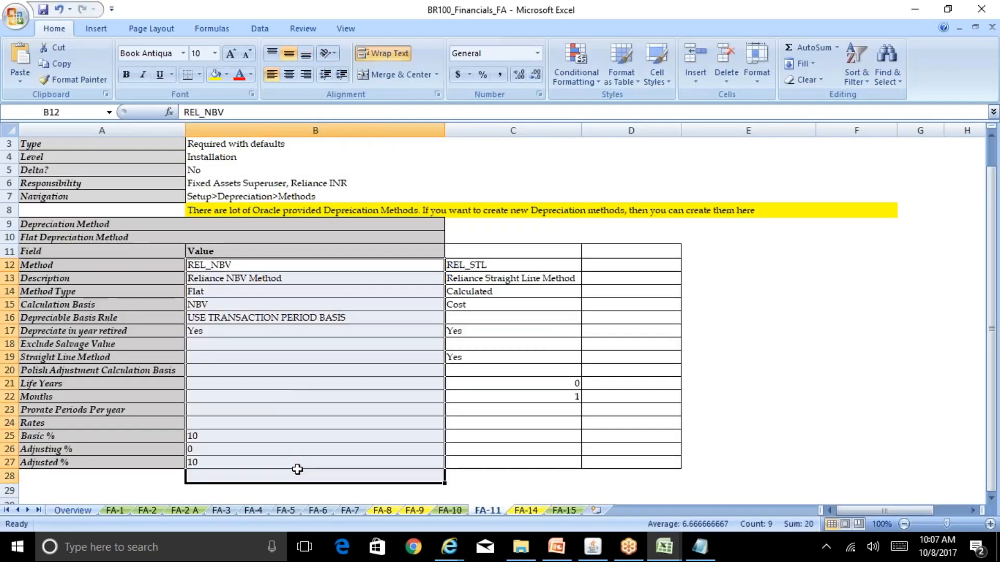
{"action": "left_click_drag", "start_coordinate": [508, 269], "coordinate": [526, 475]}
{"action": "left_click", "coordinate": [592, 547]}
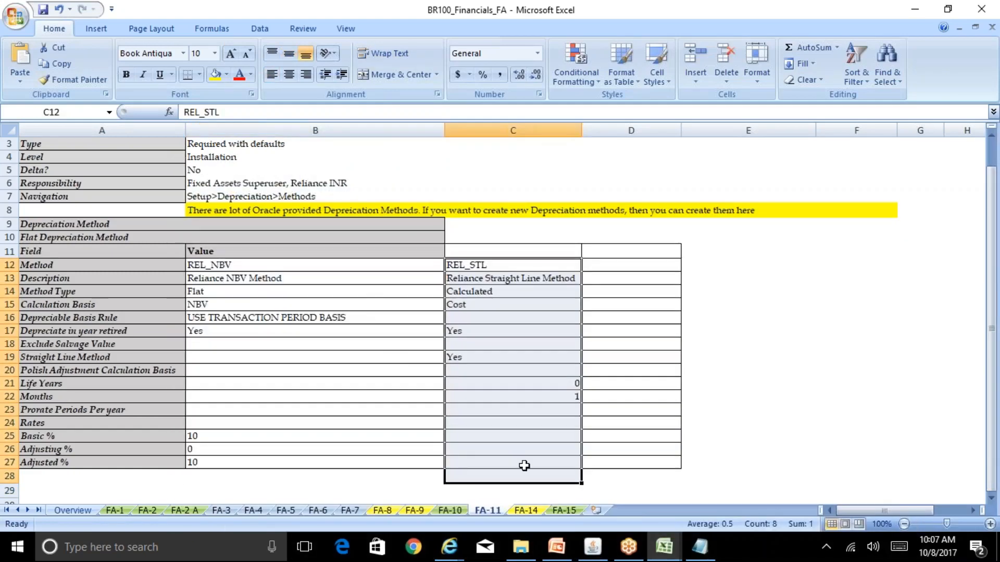
{"action": "left_click", "coordinate": [606, 543]}
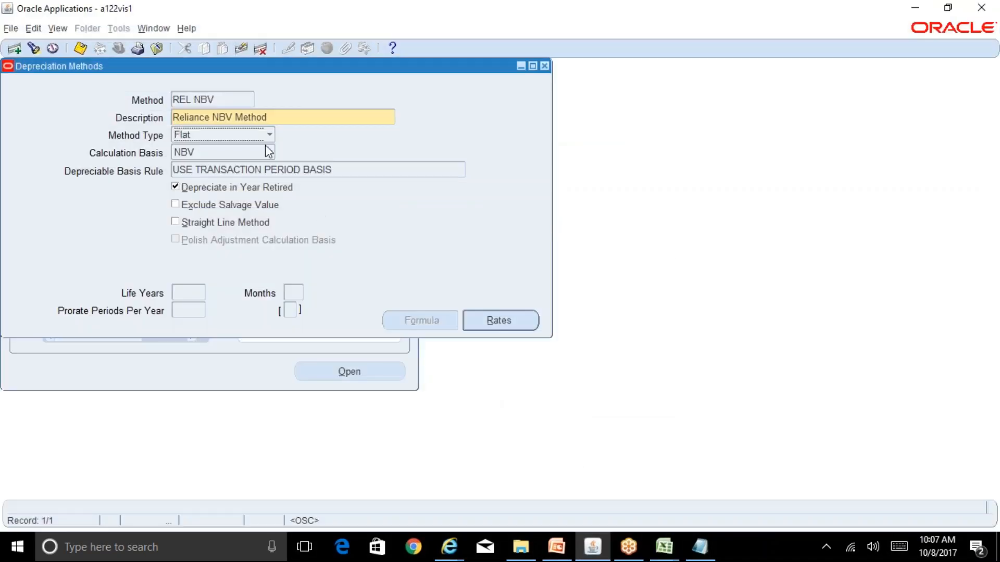
- Start a new depreciation method record named REL STL with the description Reliance Straight Line Method
{"action": "left_click", "coordinate": [230, 99]}
{"action": "key", "text": "Down"}
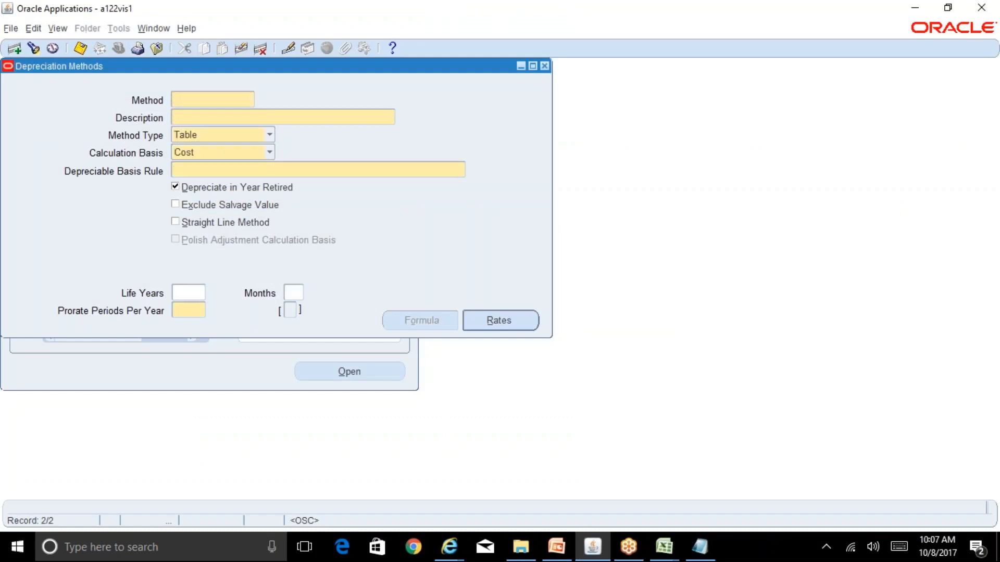
{"action": "type", "text": "REL STL"}
{"action": "key", "text": "Tab"}
{"action": "type", "text": "Reliance Strai"}
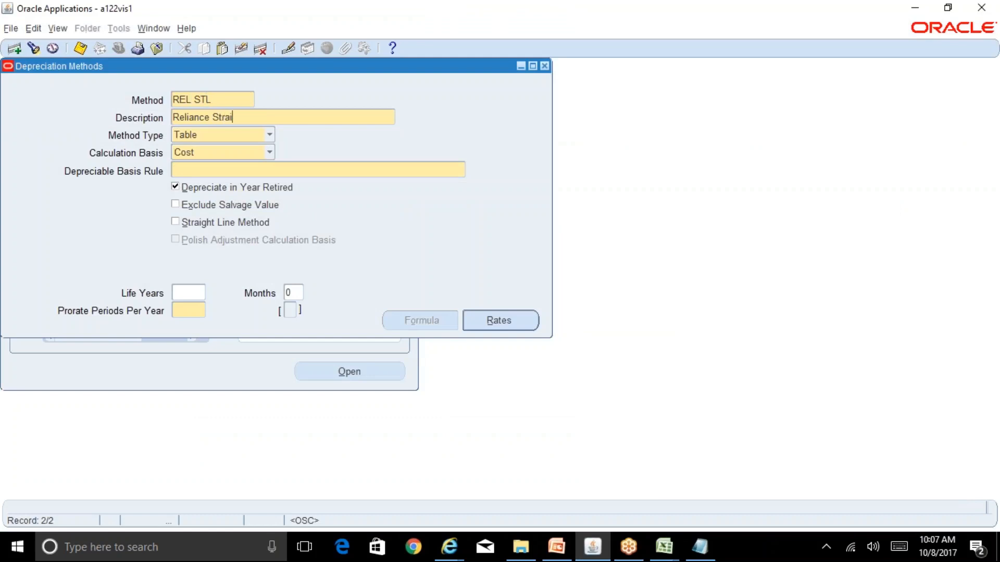
{"action": "type", "text": "ght Line Method"}
- Look up the REL_STL method type in the BR100 workbook and set the new method's type to Calculated in Oracle Applications
{"action": "key", "text": "alt+Tab"}
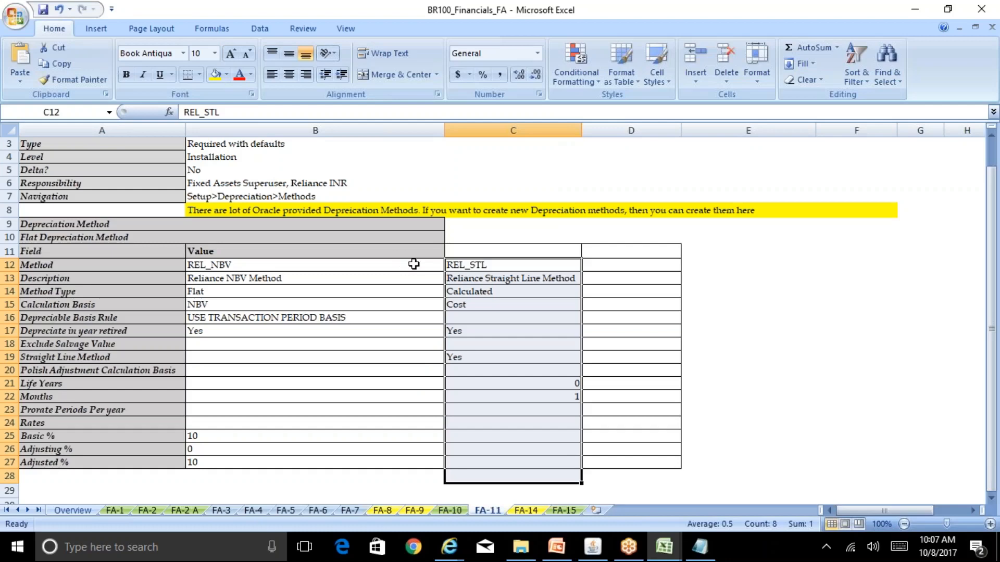
{"action": "left_click", "coordinate": [475, 291]}
{"action": "key", "text": "ctrl+c"}
{"action": "key", "text": "alt+Tab"}
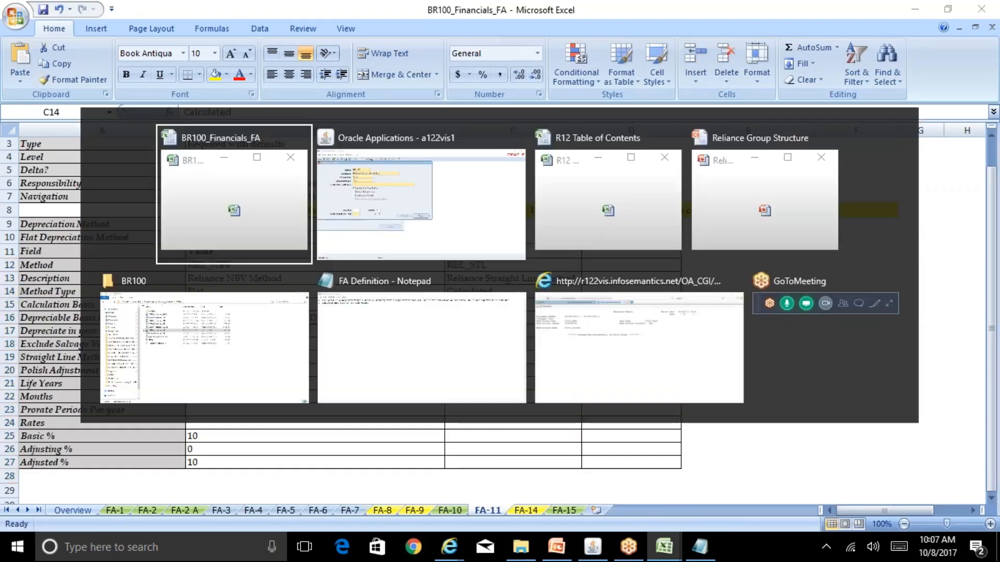
{"action": "left_click", "coordinate": [270, 136]}
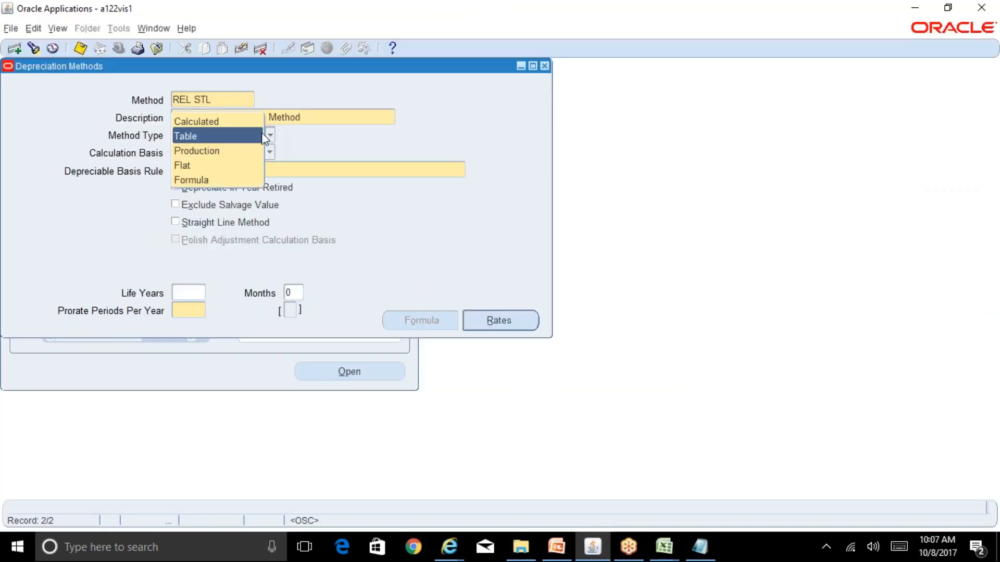
{"action": "left_click", "coordinate": [250, 131]}
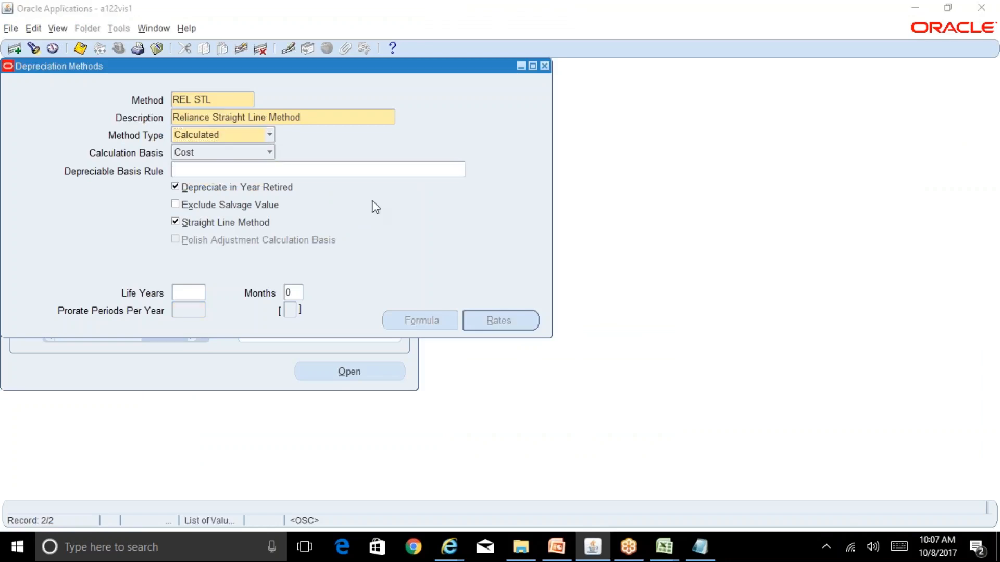
- Compare the REL_STL calculation basis and life values in the BR100 workbook with the depreciation method form
{"action": "key", "text": "alt+Tab"}
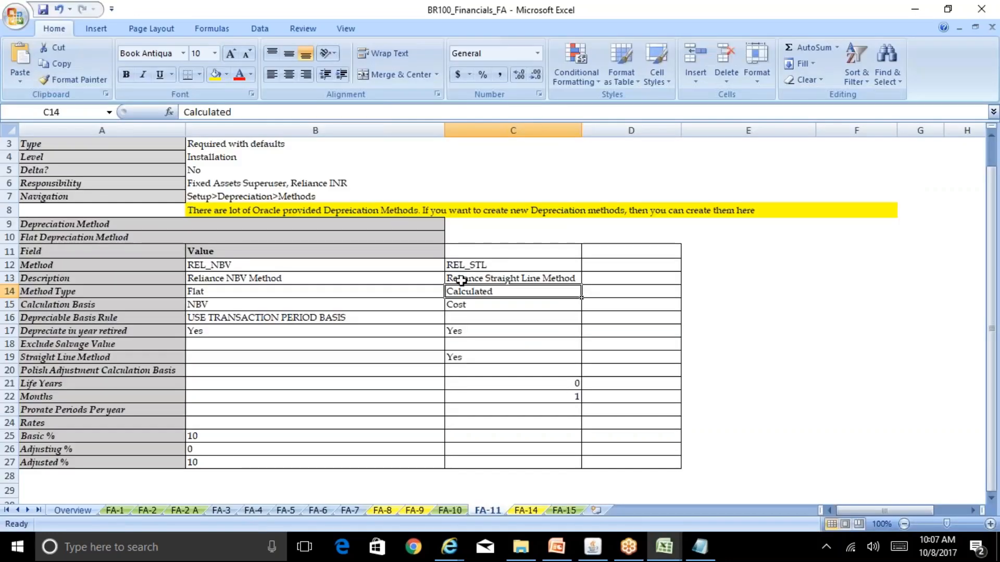
{"action": "left_click", "coordinate": [483, 310]}
{"action": "key", "text": "alt+Tab"}
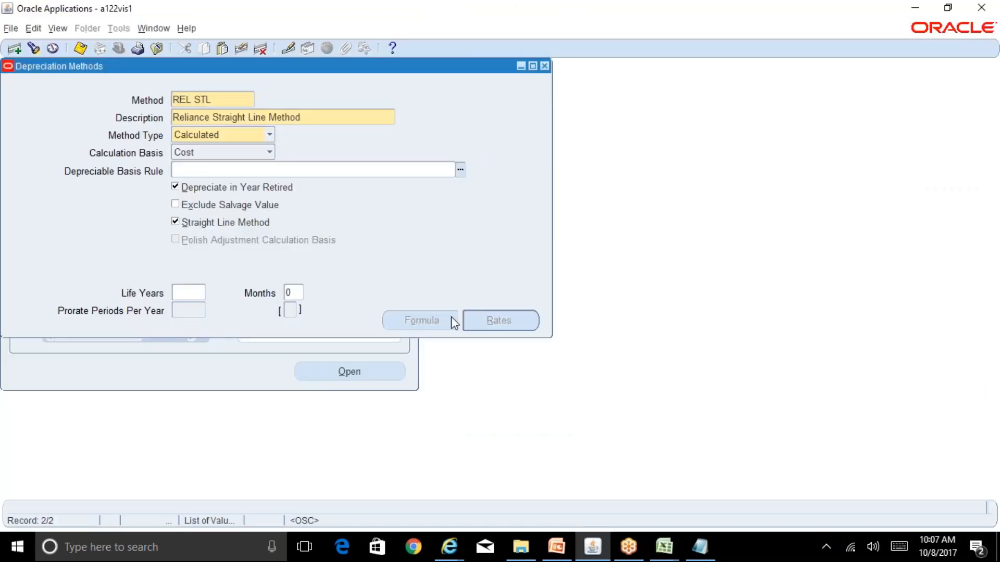
{"action": "key", "text": "alt+Tab"}
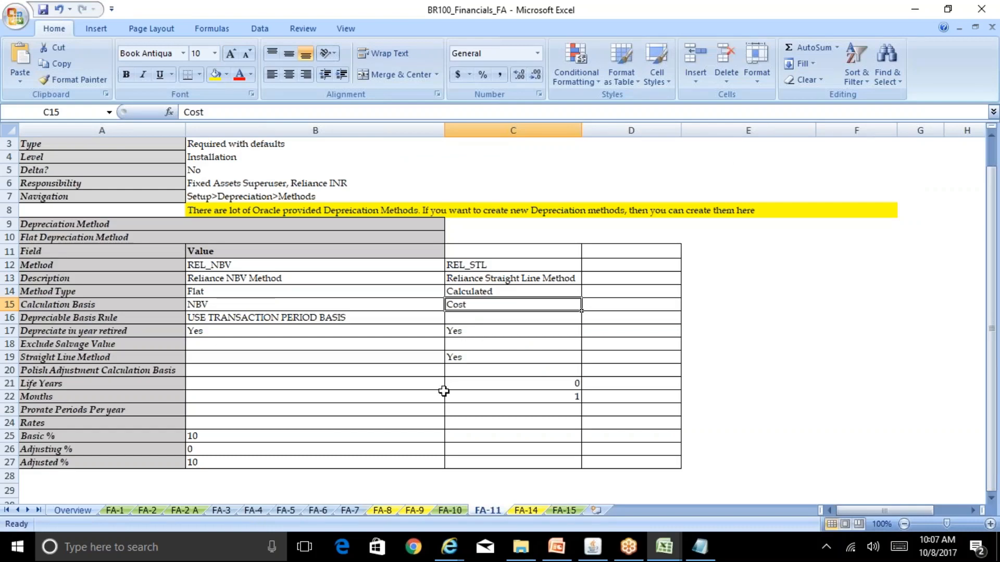
{"action": "key", "text": "alt+Tab"}
{"action": "key", "text": "alt+Tab"}
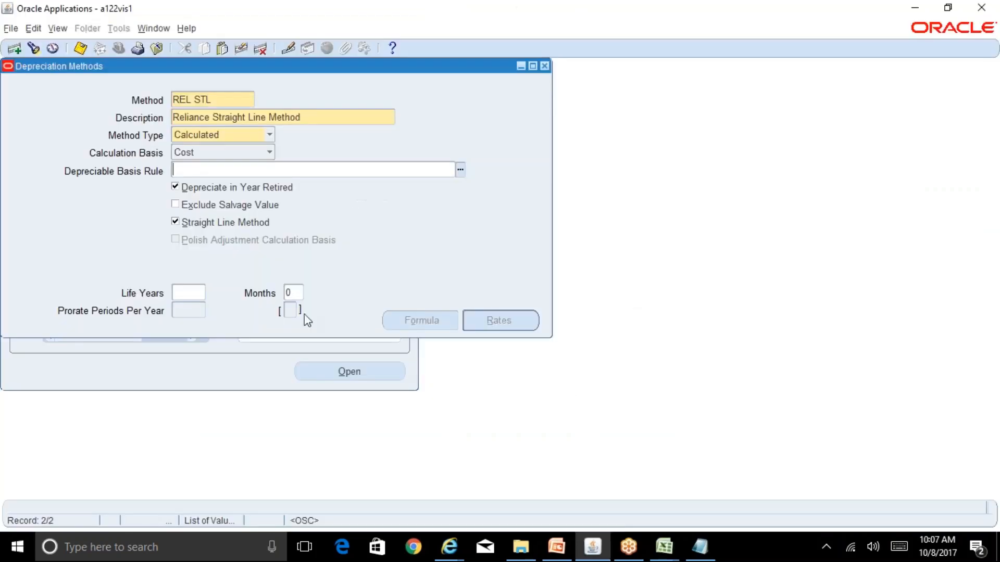
- Set the REL STL method's life to 1 year and 0 months, save the record, and close the depreciation methods form
{"action": "left_click", "coordinate": [199, 292]}
{"action": "type", "text": "0"}
{"action": "key", "text": "Tab"}
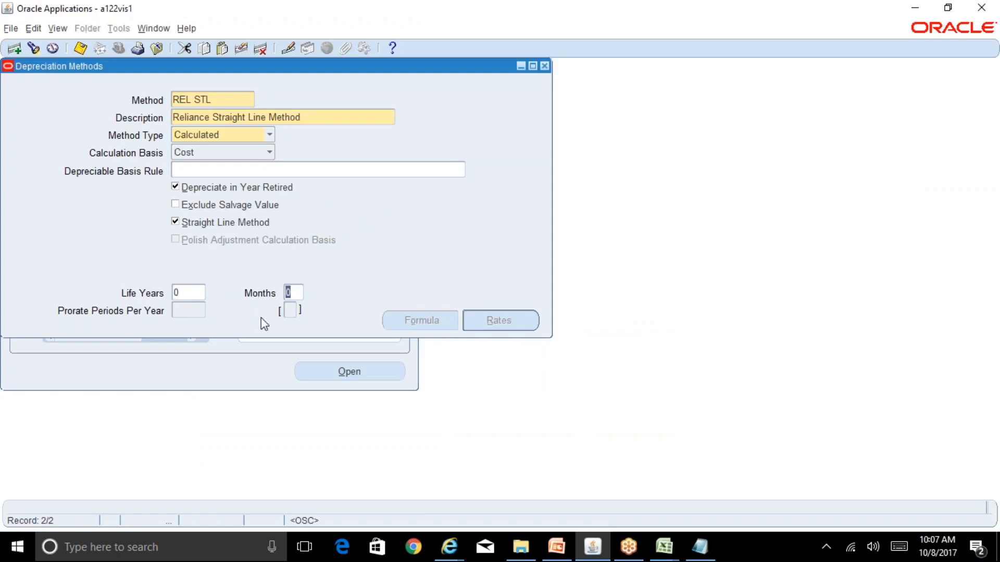
{"action": "left_click", "coordinate": [191, 292]}
{"action": "type", "text": "1"}
{"action": "key", "text": "Tab"}
{"action": "key", "text": "ctrl+s"}
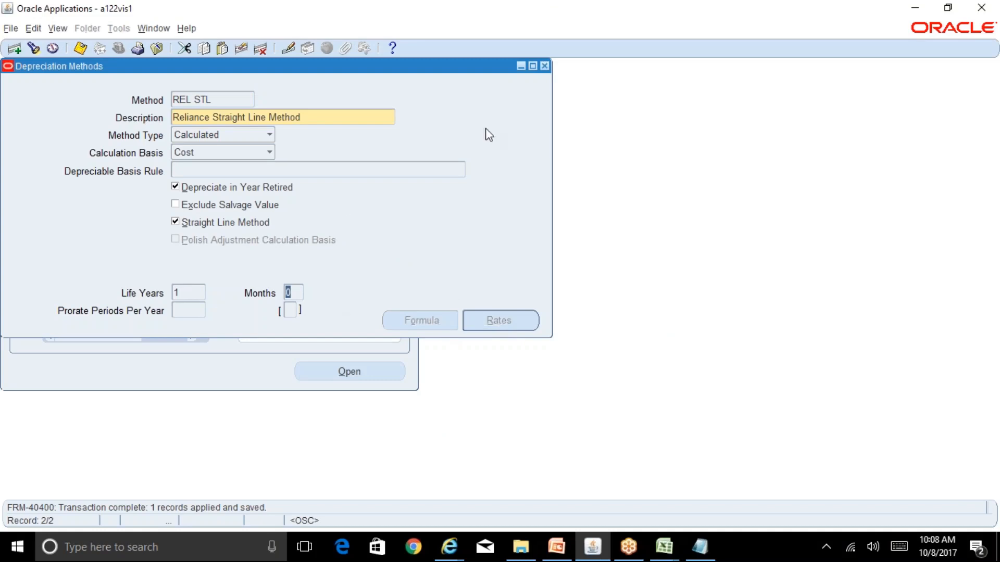
{"action": "left_click", "coordinate": [545, 67]}
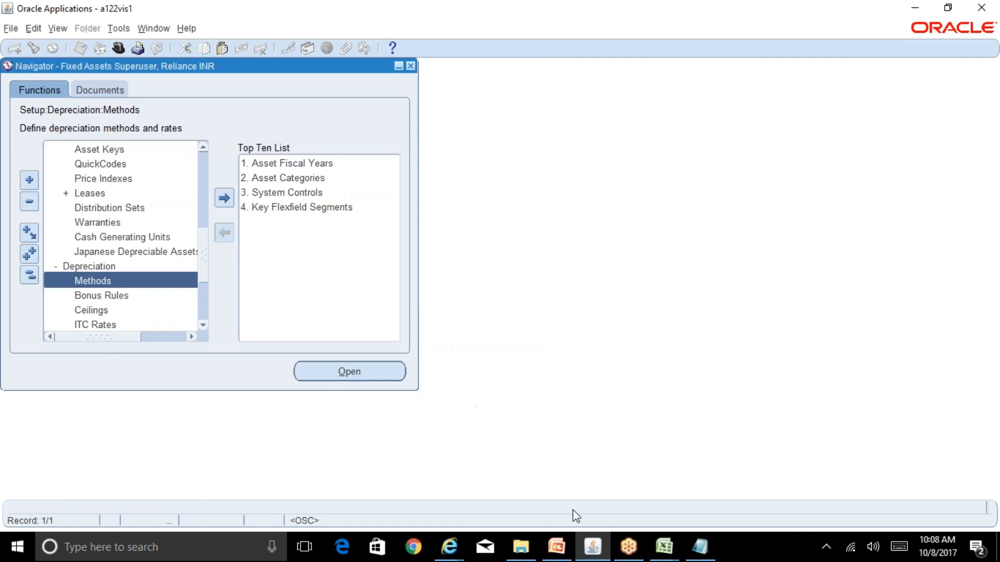
- Switch to the BR100_Financials_FA workbook in Excel and open the FA-14 sheet on prorate and retirement conventions
{"action": "left_click", "coordinate": [664, 547]}
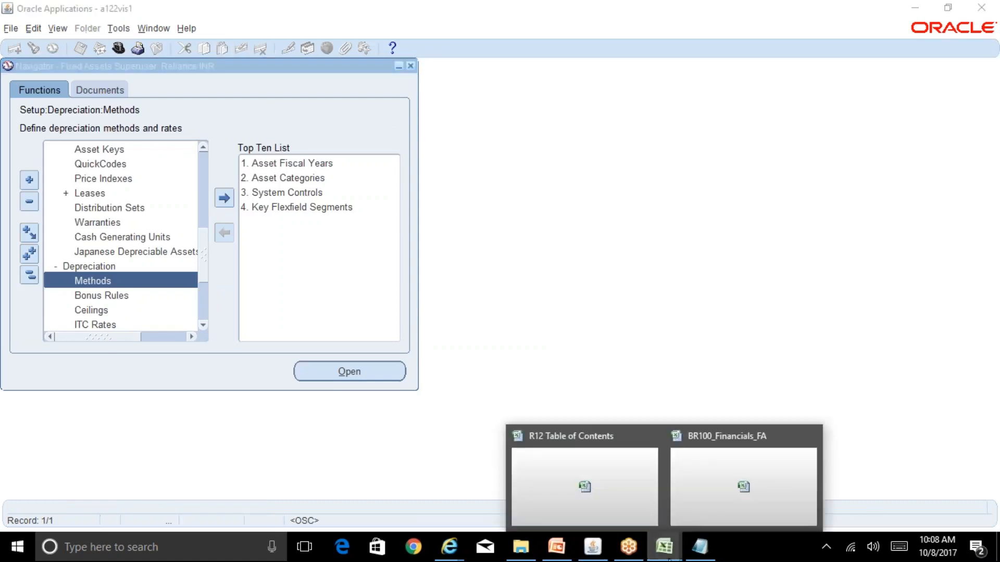
{"action": "left_click", "coordinate": [643, 503]}
{"action": "left_click", "coordinate": [664, 547]}
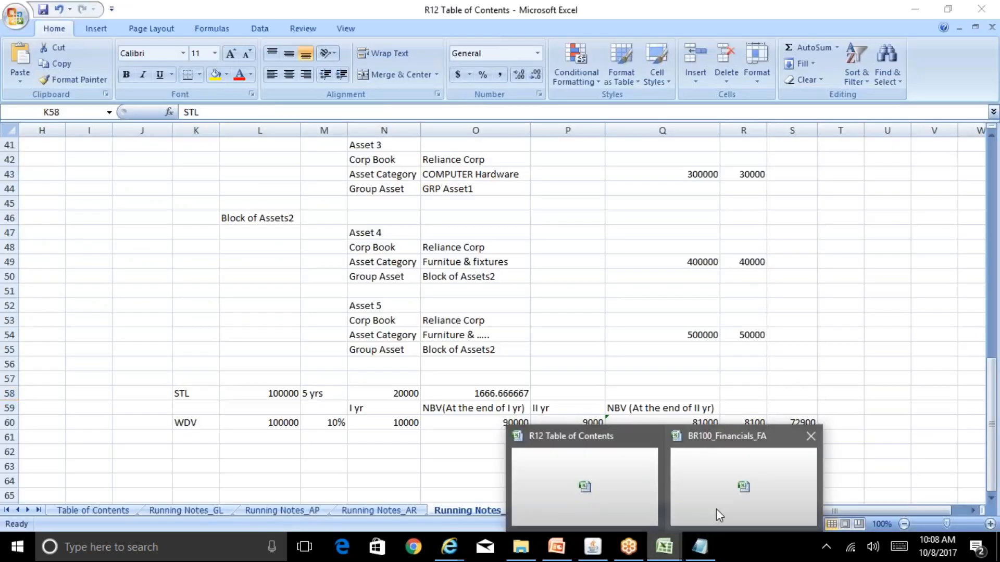
{"action": "left_click", "coordinate": [716, 508]}
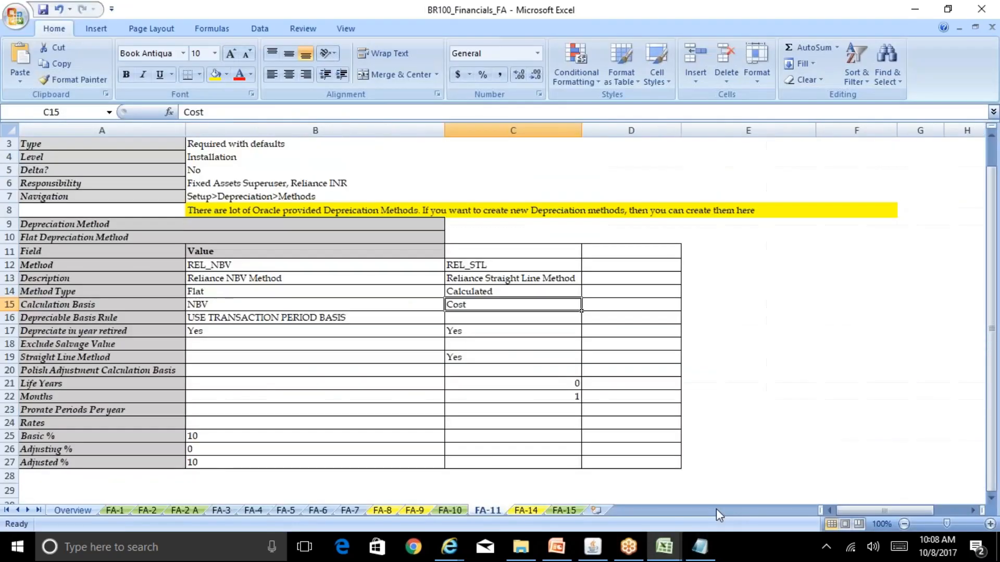
{"action": "left_click", "coordinate": [522, 509]}
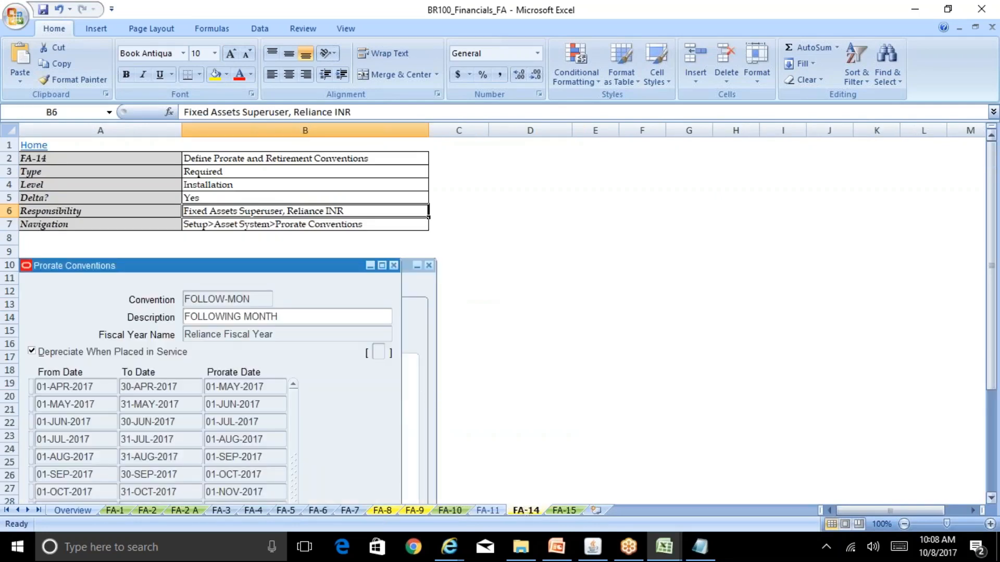
- Switch to Oracle Applications and open the Prorate Conventions form from the Asset System setup functions
{"action": "mouse_move", "coordinate": [994, 307]}
{"action": "left_mouse_down"}
{"action": "mouse_move", "coordinate": [994, 316]}
{"action": "mouse_move", "coordinate": [995, 307]}
{"action": "left_mouse_up"}
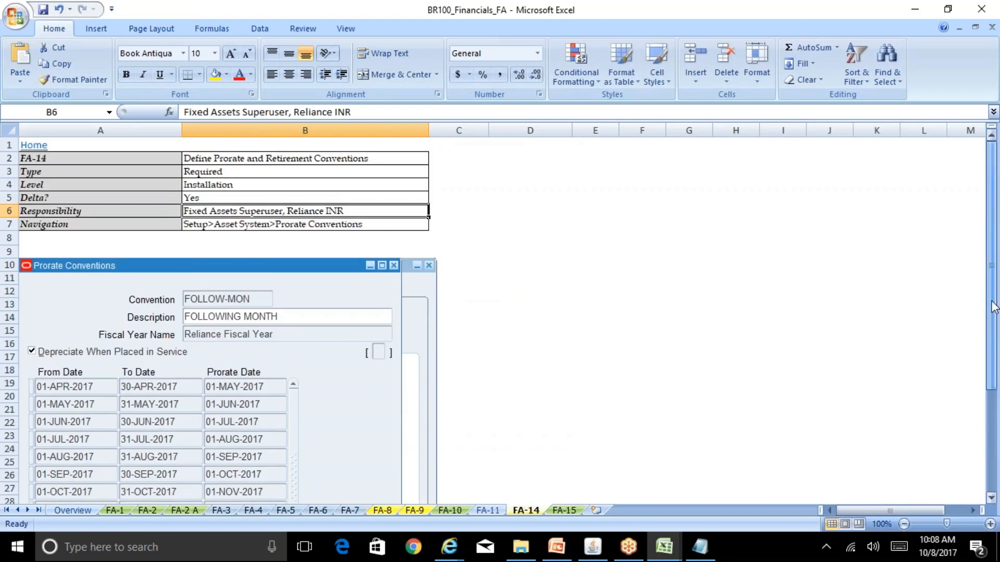
{"action": "left_click", "coordinate": [594, 549]}
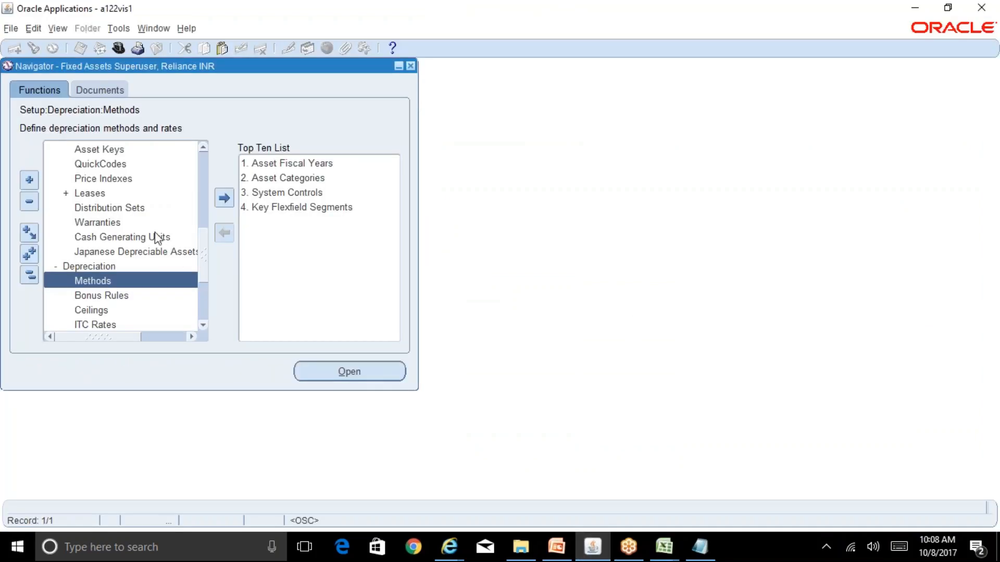
{"action": "key", "text": "alt+Tab"}
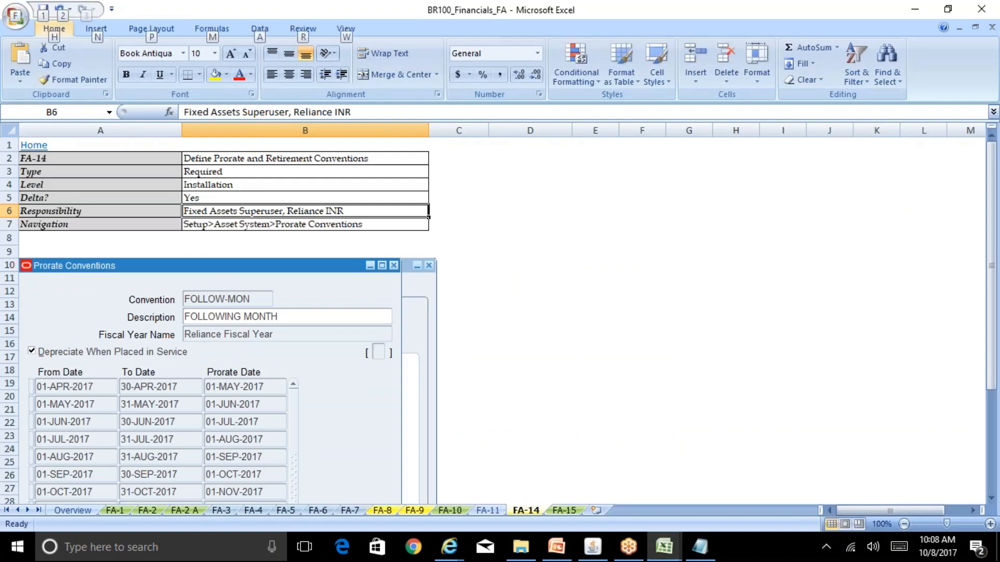
{"action": "key", "text": "alt+Tab"}
{"action": "key", "text": "alt+Tab"}
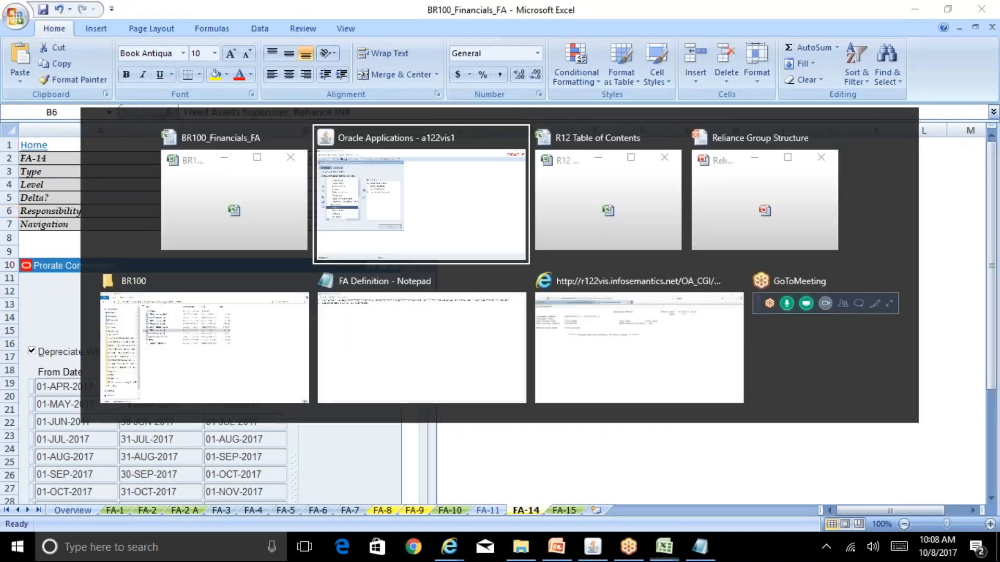
{"action": "left_click_drag", "start_coordinate": [207, 255], "coordinate": [204, 210]}
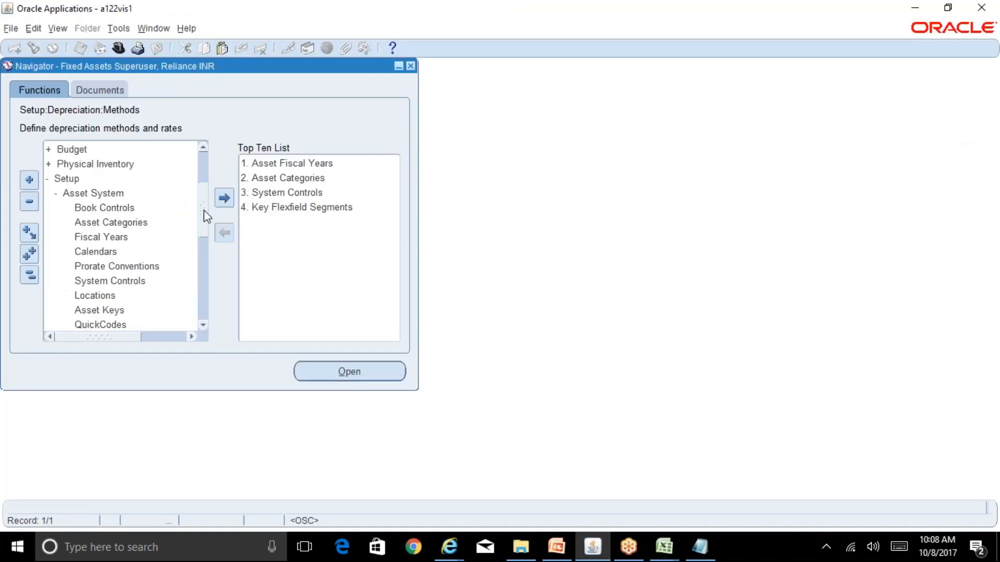
{"action": "left_click", "coordinate": [159, 266]}
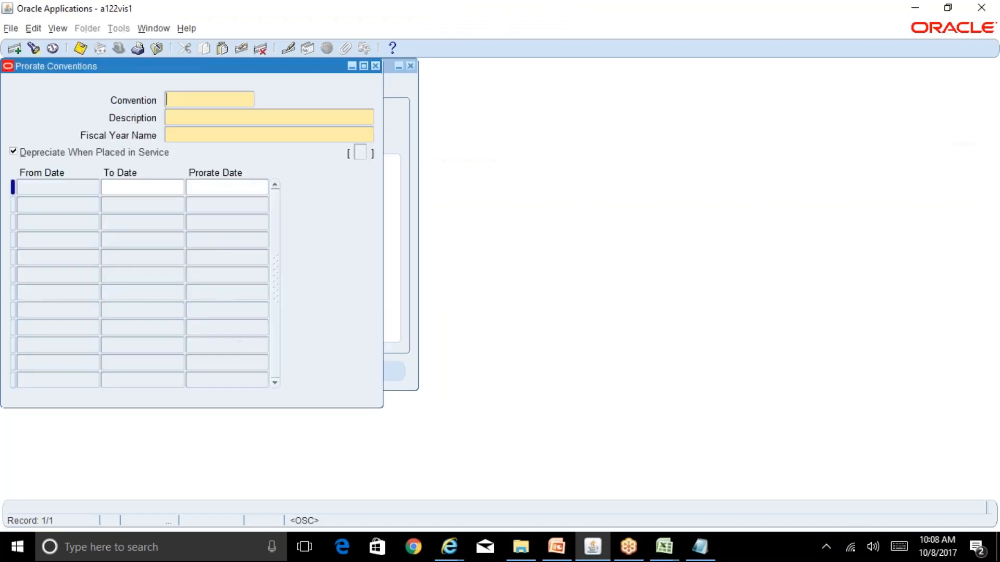
- Query the prorate conventions matching FO% and browse the records to the FOLLOW-MON convention for Reliance Fiscal Year
{"action": "key", "text": "F11"}
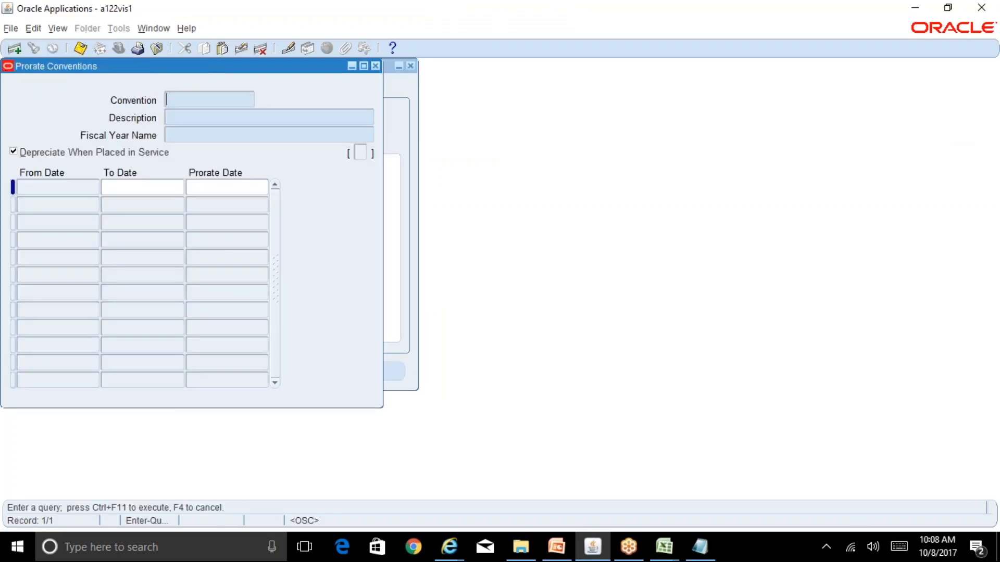
{"action": "type", "text": "FO%"}
{"action": "key", "text": "ctrl+F11"}
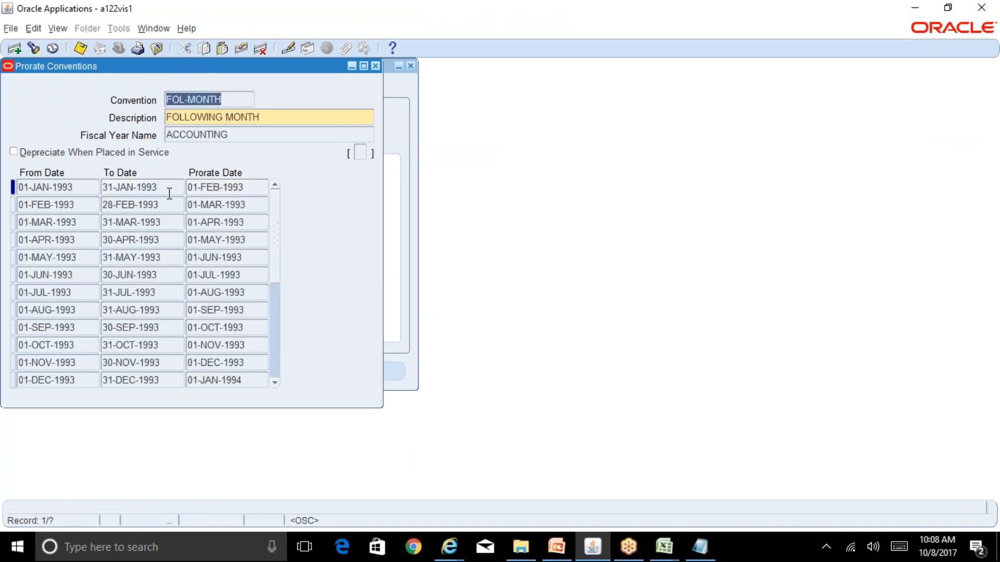
{"action": "left_click", "coordinate": [663, 546]}
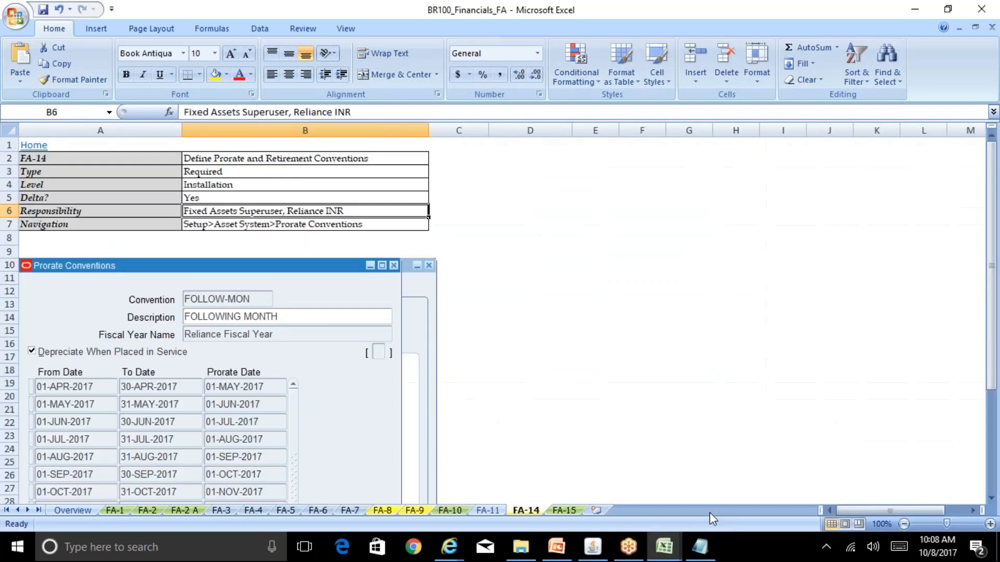
{"action": "left_click", "coordinate": [709, 512]}
{"action": "left_click", "coordinate": [583, 550]}
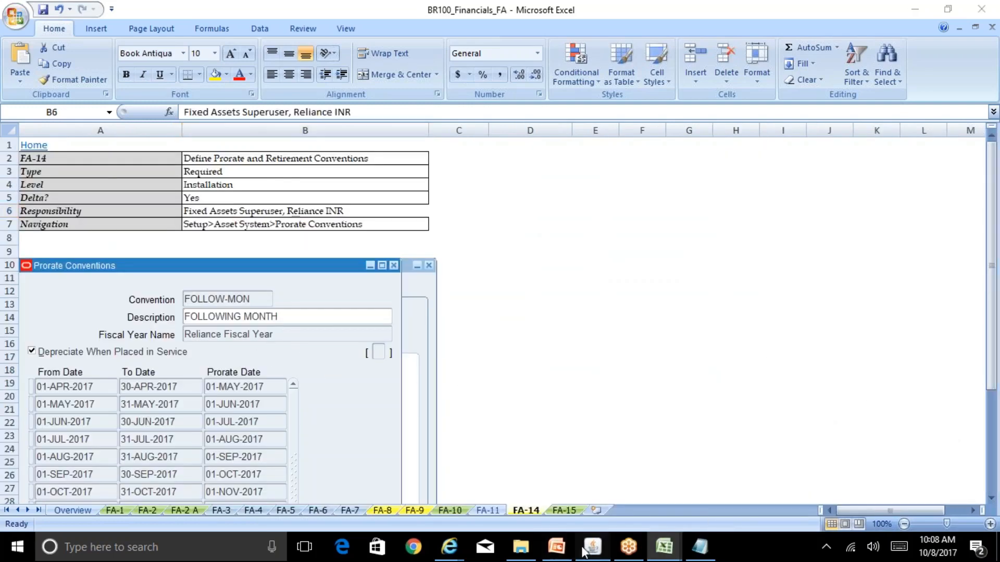
{"action": "key", "text": "Down"}
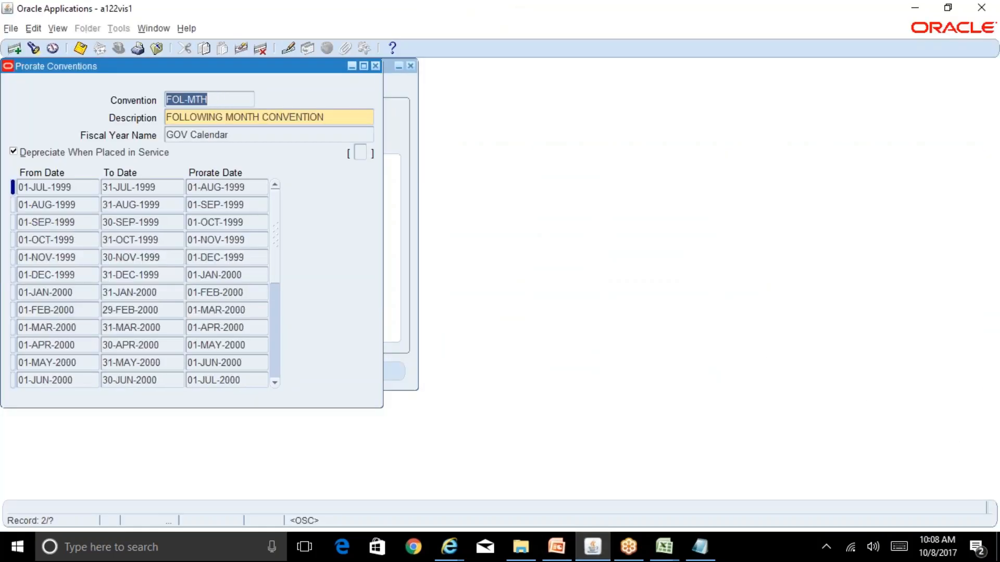
{"action": "key", "text": "Down"}
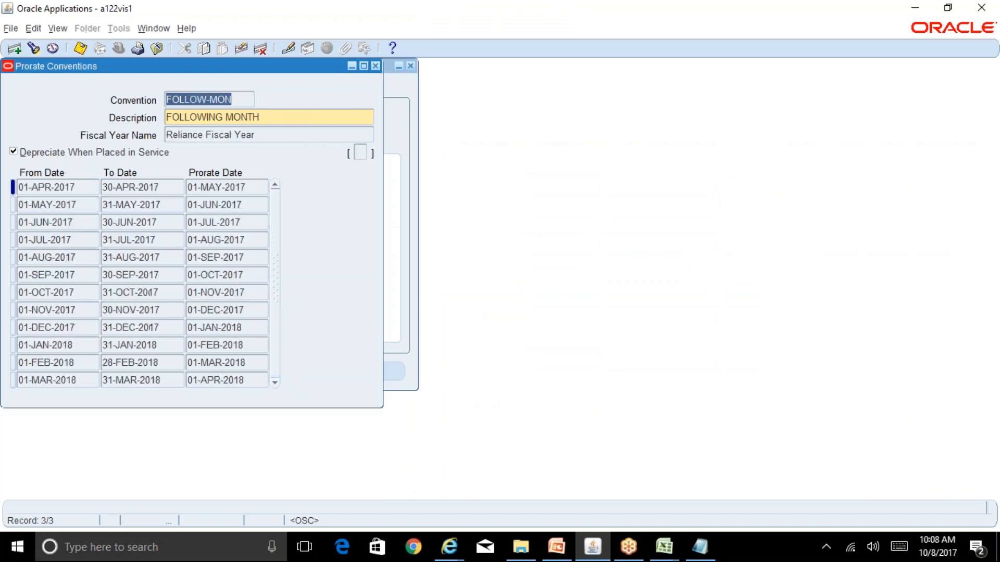
{"action": "left_click", "coordinate": [259, 135]}
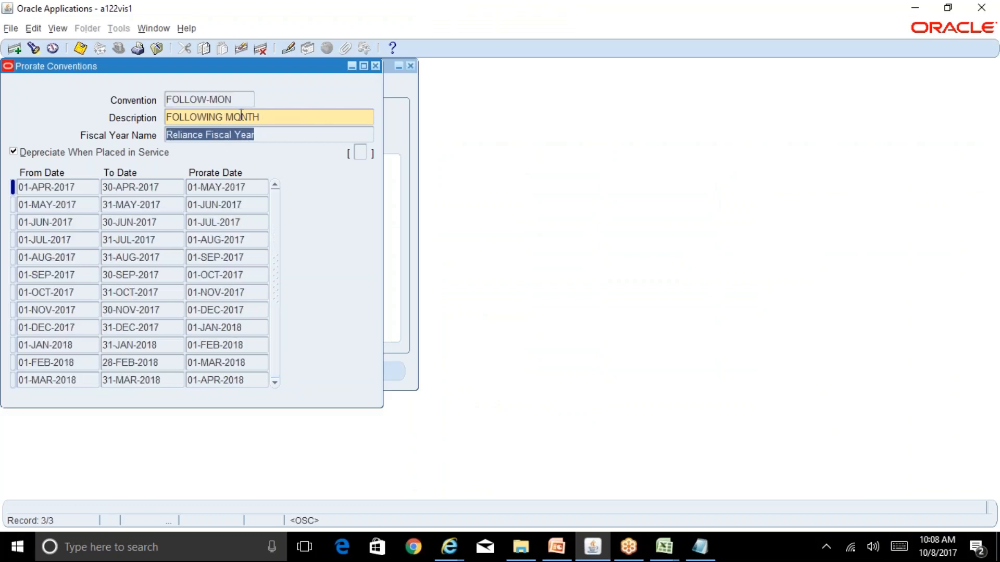
{"action": "left_click", "coordinate": [233, 101]}
{"action": "left_click", "coordinate": [17, 49]}
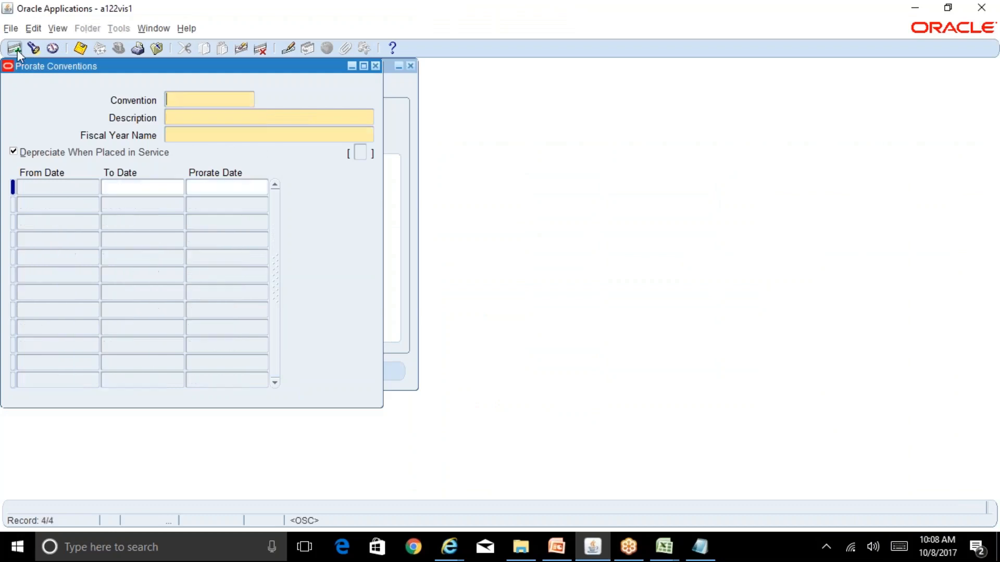
{"action": "key", "text": "alt+e"}
{"action": "key", "text": "r"}
{"action": "key", "text": "Return"}
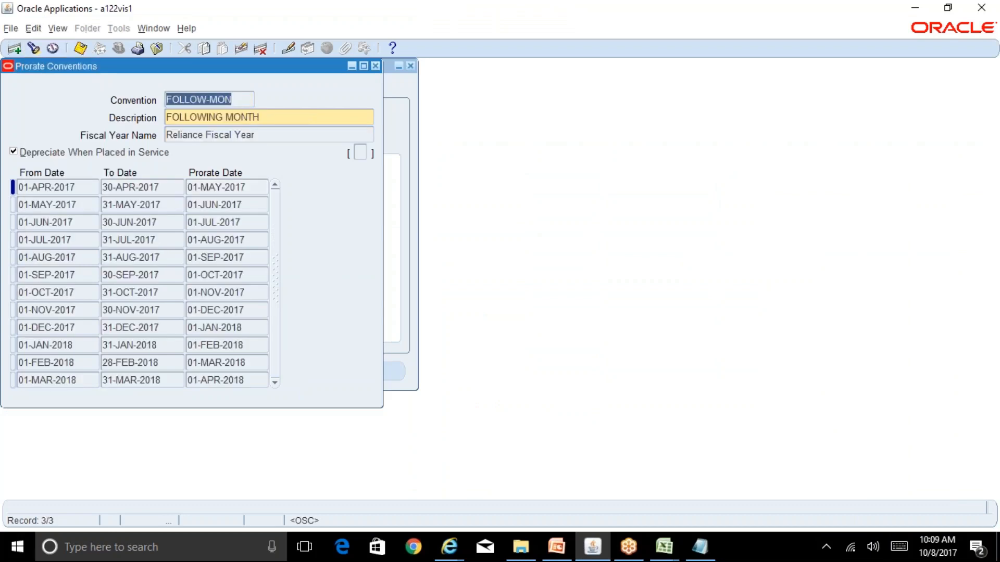
- Examine the FOLLOW-MON convention's fiscal year name and the From Date and To Date of its first period
{"action": "left_click", "coordinate": [268, 135]}
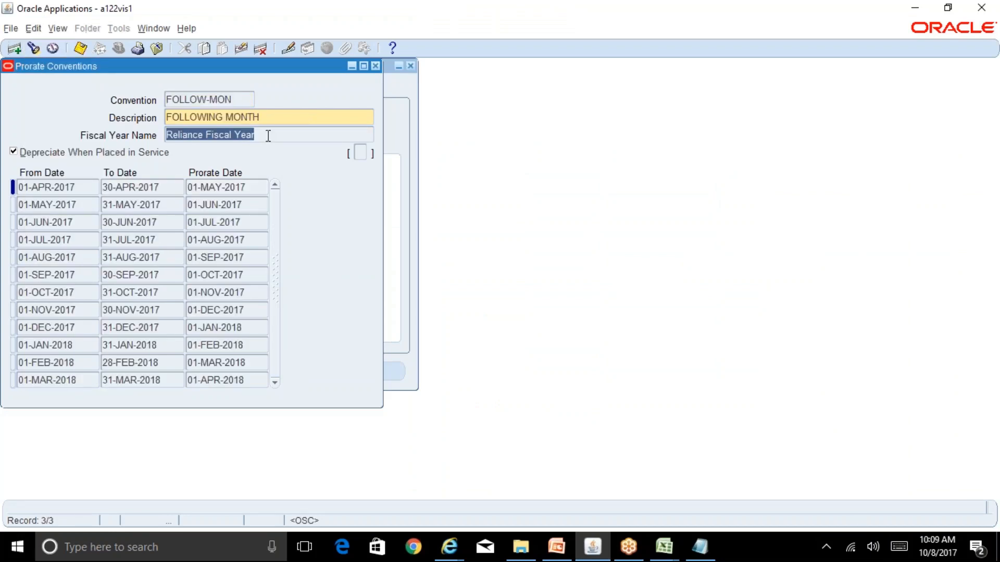
{"action": "left_click", "coordinate": [68, 189]}
{"action": "left_click", "coordinate": [168, 189]}
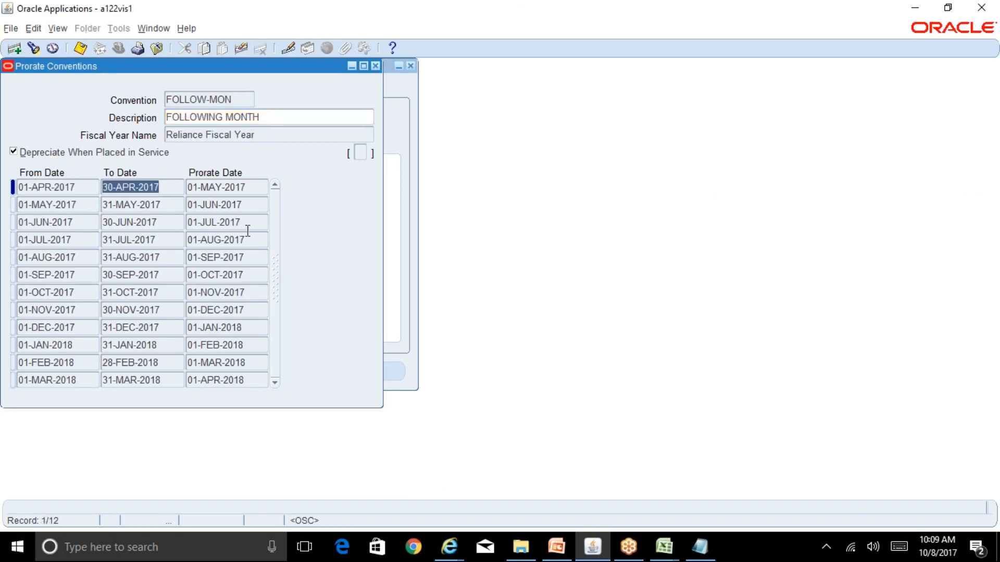
- Switch to the R12 Table of Contents workbook in Excel and enter the label DPIS in cell L64 of Running Notes_FA
{"action": "mouse_move", "coordinate": [665, 552]}
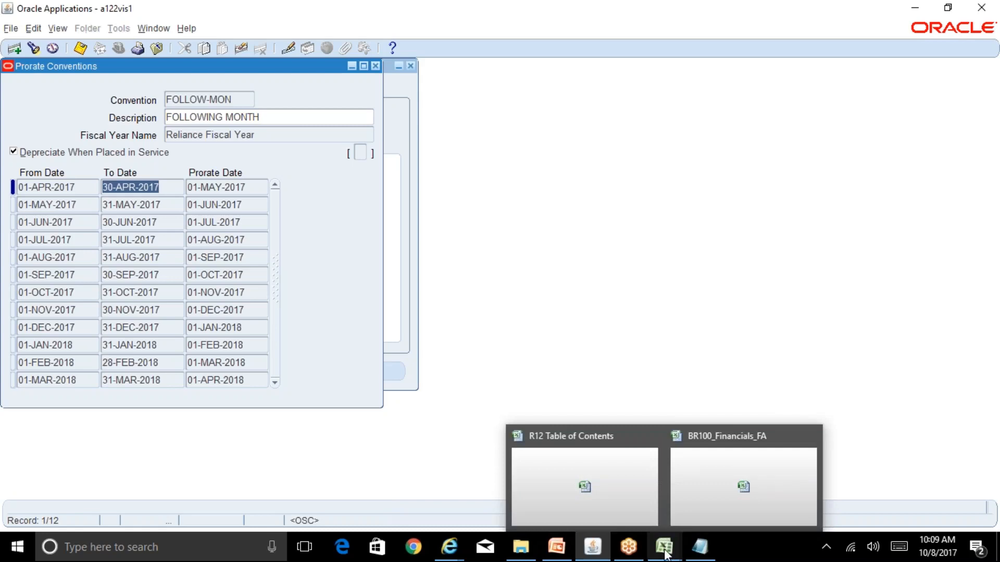
{"action": "left_click", "coordinate": [620, 498]}
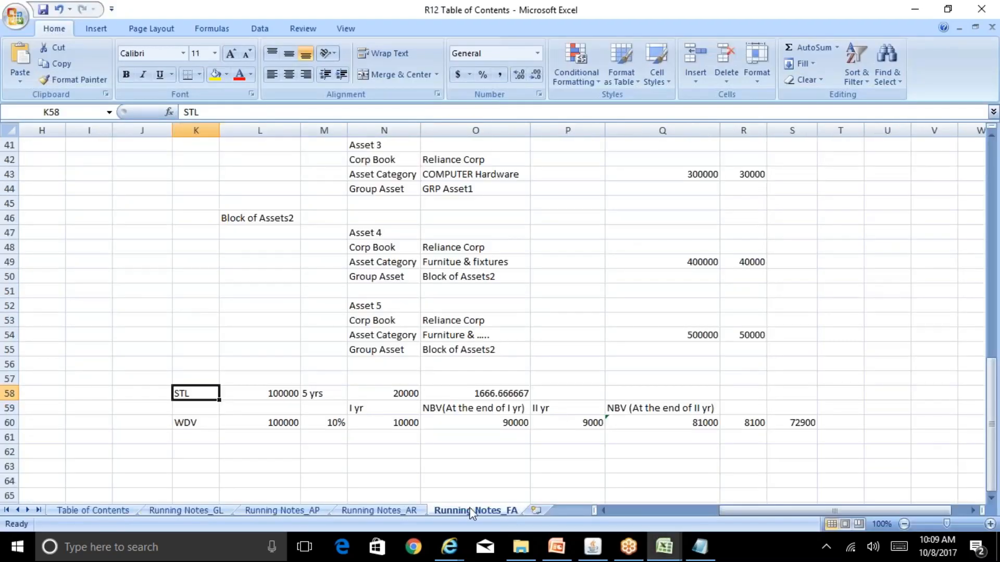
{"action": "left_click", "coordinate": [260, 452]}
{"action": "key", "text": "Down"}
{"action": "key", "text": "Down"}
{"action": "key", "text": "Down"}
{"action": "key", "text": "Down"}
{"action": "key", "text": "Down"}
{"action": "key", "text": "Down"}
{"action": "key", "text": "Down"}
{"action": "key", "text": "Down"}
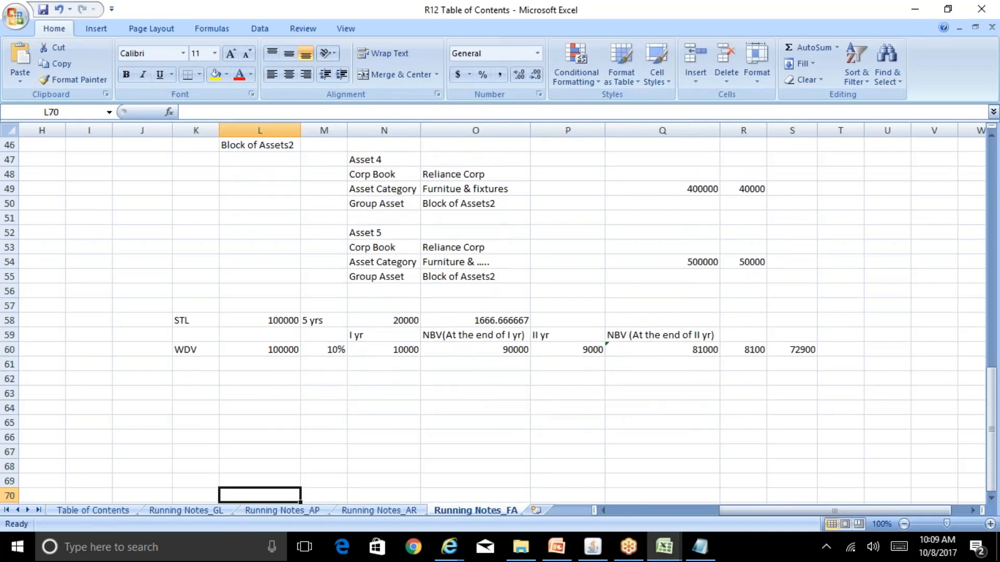
{"action": "key", "text": "Up"}
{"action": "key", "text": "Up"}
{"action": "key", "text": "Up"}
{"action": "key", "text": "Up"}
{"action": "key", "text": "Up"}
{"action": "key", "text": "Up"}
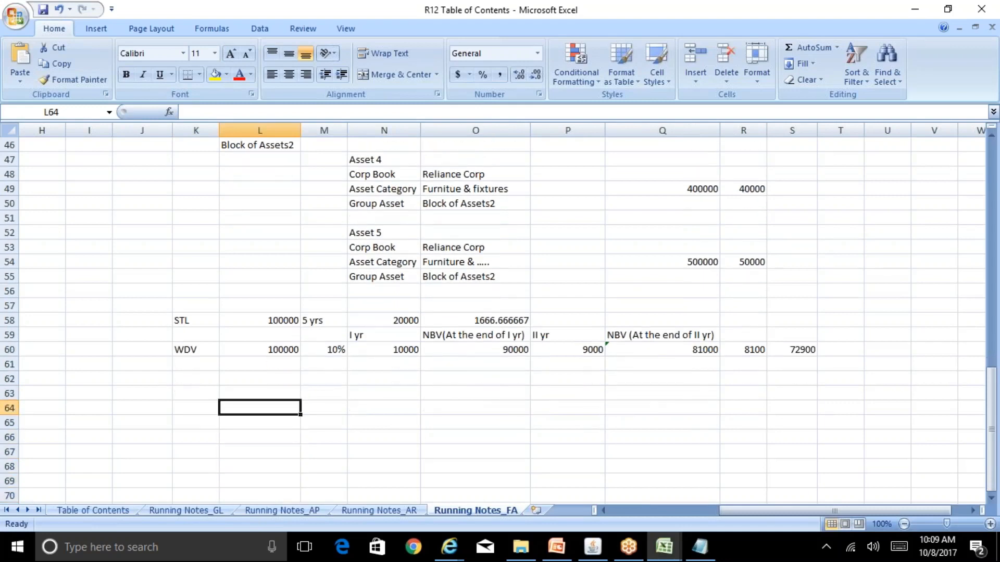
{"action": "type", "text": "DPIS"}
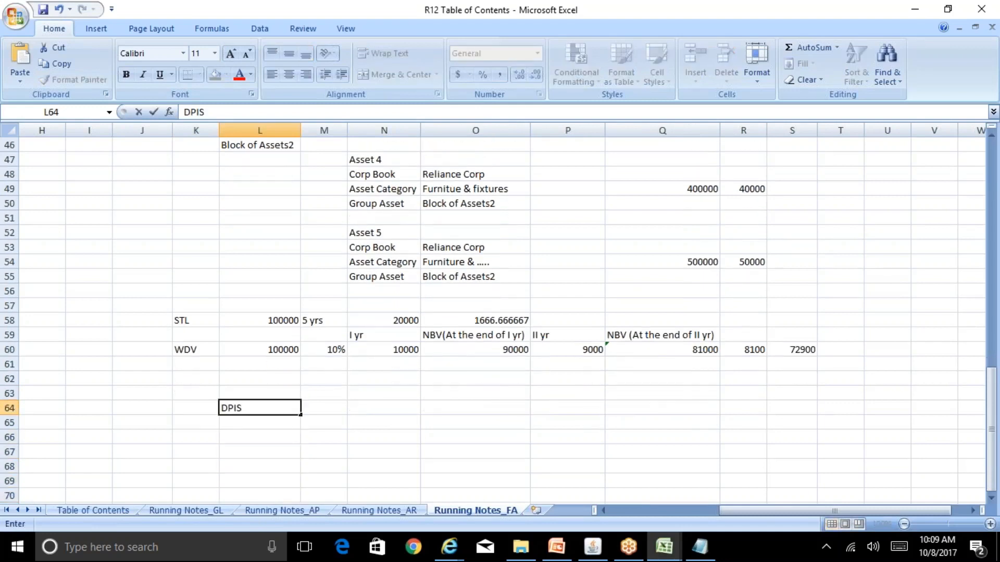
{"action": "key", "text": "Return"}
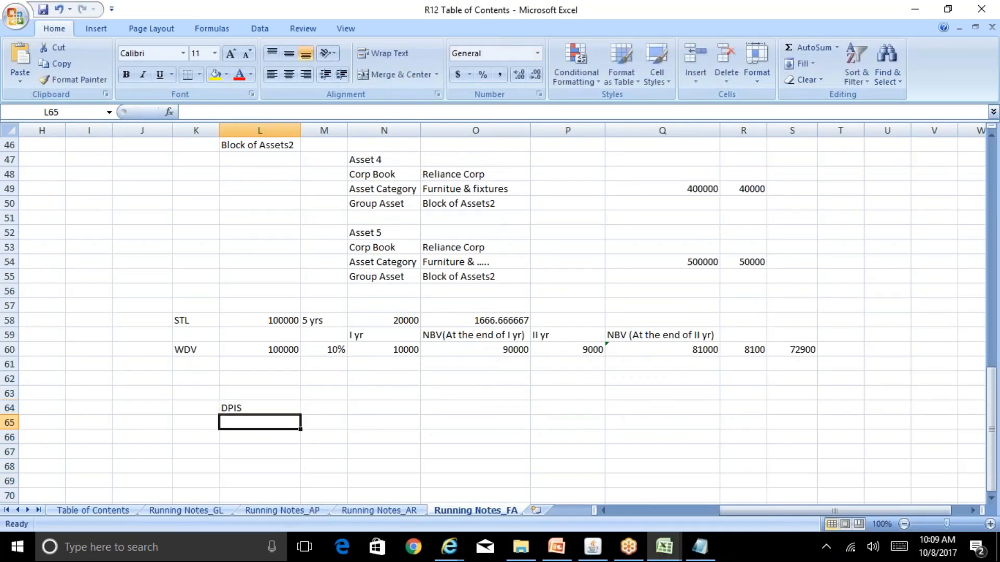
- Enter the date 01-Sep-2017 in cell M64 beside the DPIS label
{"action": "key", "text": "Up"}
{"action": "key", "text": "Down"}
{"action": "key", "text": "Down"}
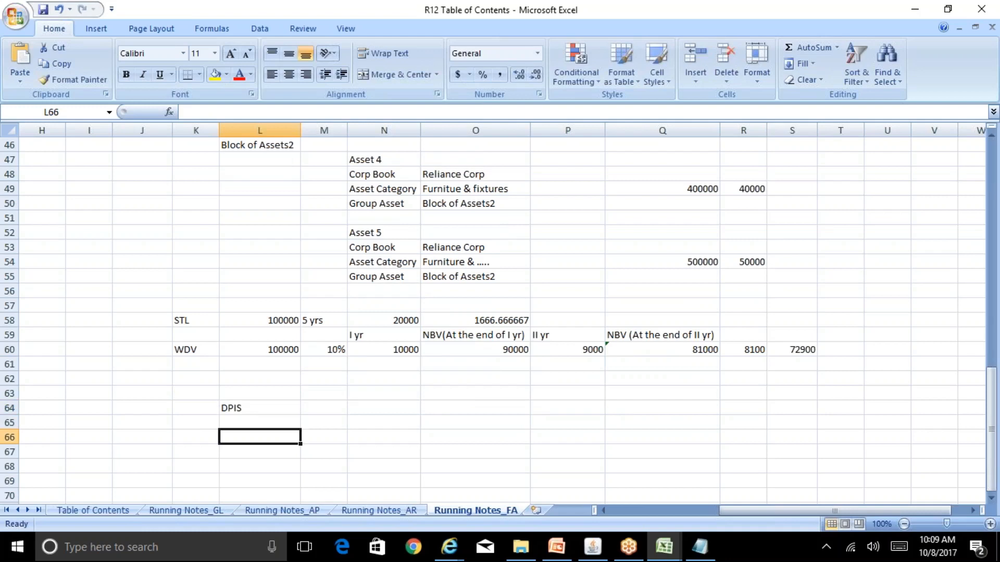
{"action": "key", "text": "Up"}
{"action": "key", "text": "Up"}
{"action": "key", "text": "Right"}
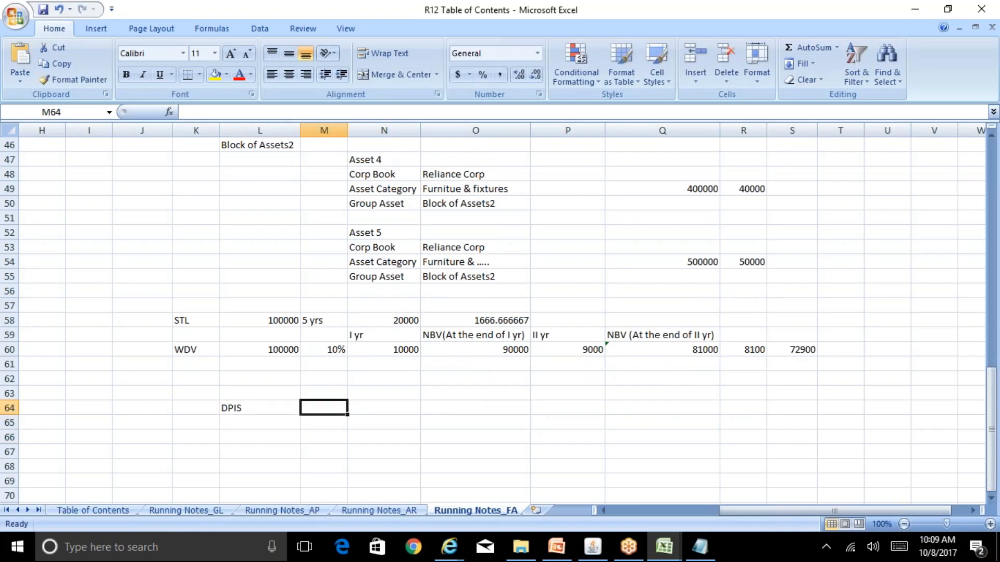
{"action": "type", "text": "01-S"}
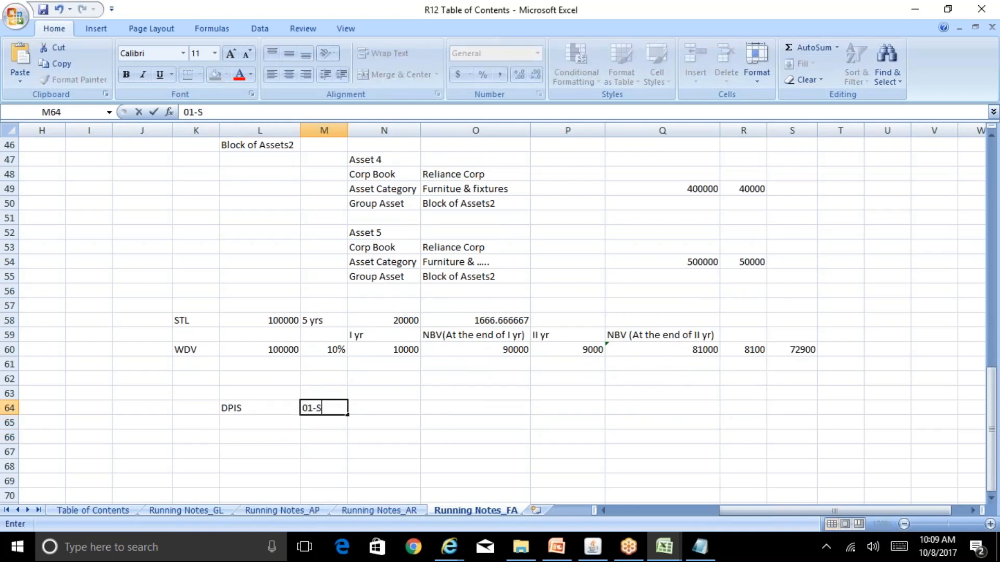
{"action": "type", "text": "ep-2017"}
{"action": "key", "text": "Return"}
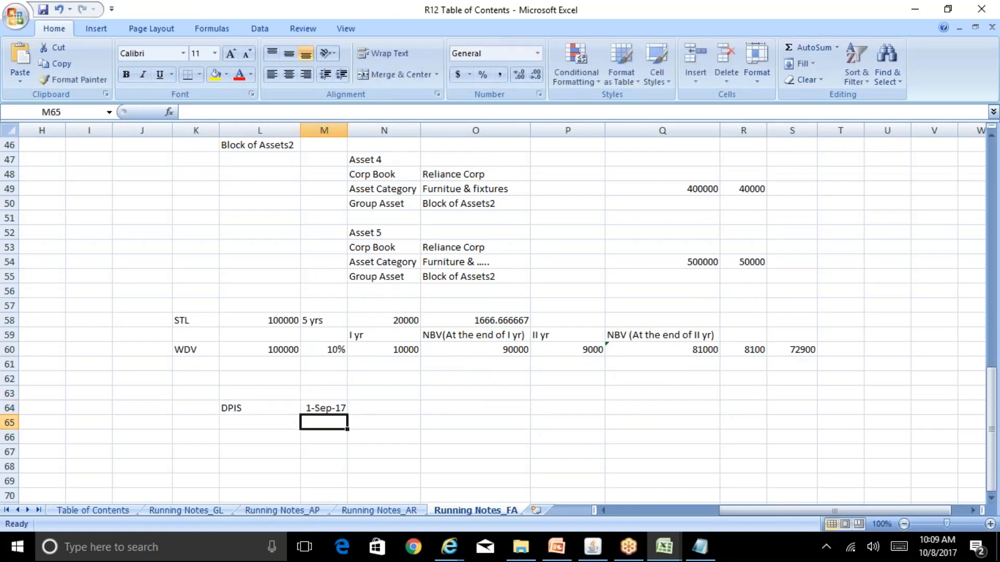
- Auto-fit the width of column M and replace the DPIS date in cell M64 with 01-Jan-2017
{"action": "double_click", "coordinate": [347, 130]}
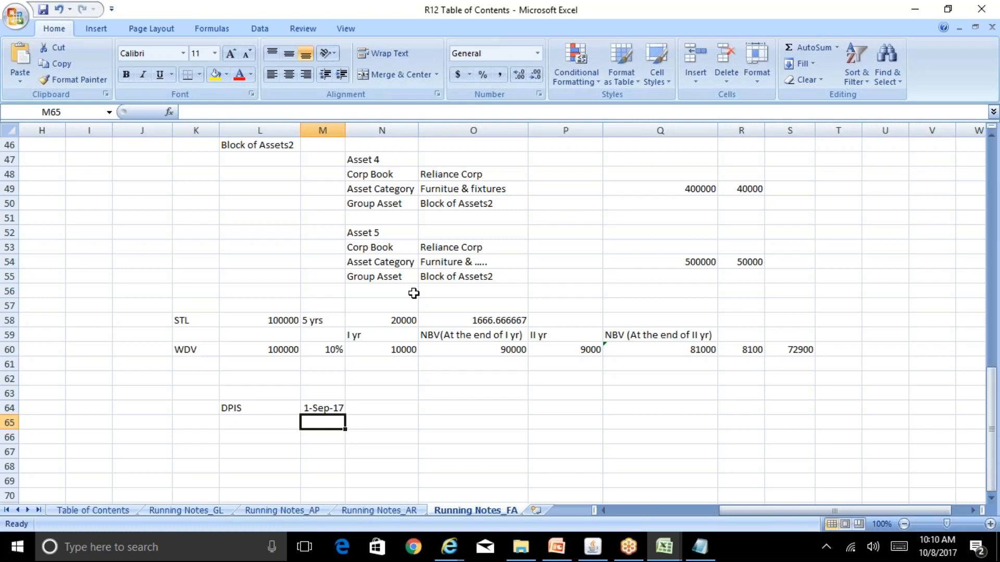
{"action": "key", "text": "Down"}
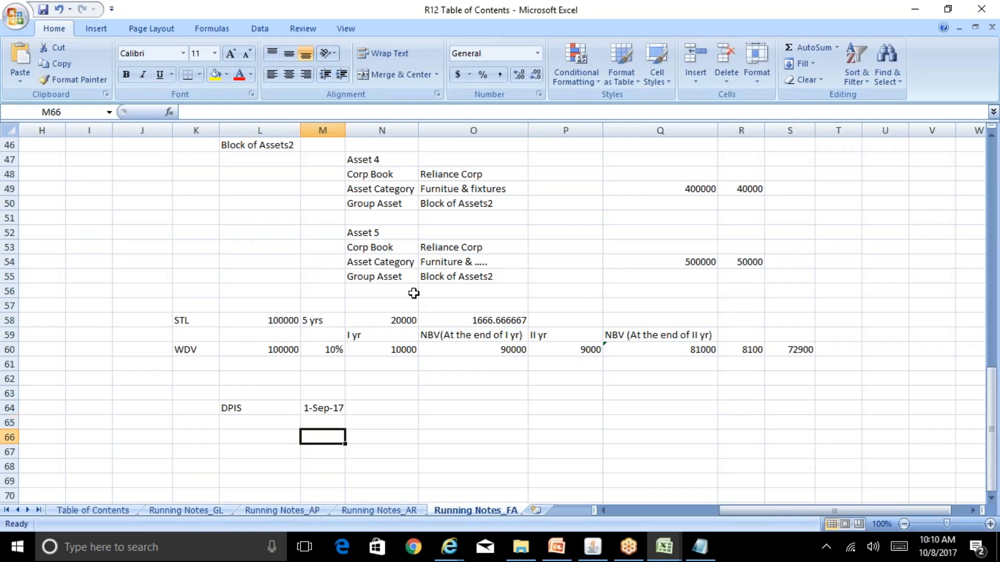
{"action": "key", "text": "Up"}
{"action": "key", "text": "Up"}
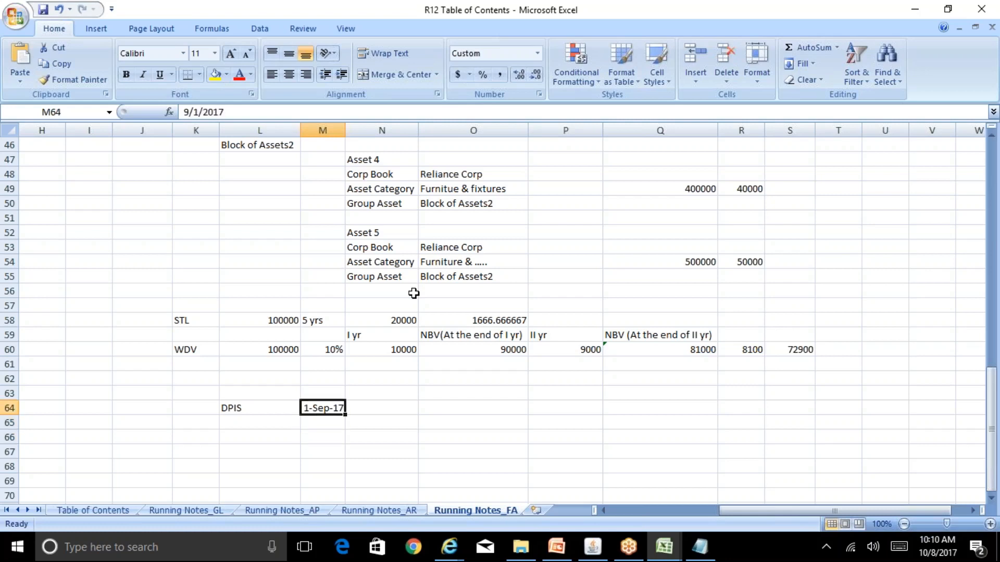
{"action": "type", "text": "01-Jan-20"}
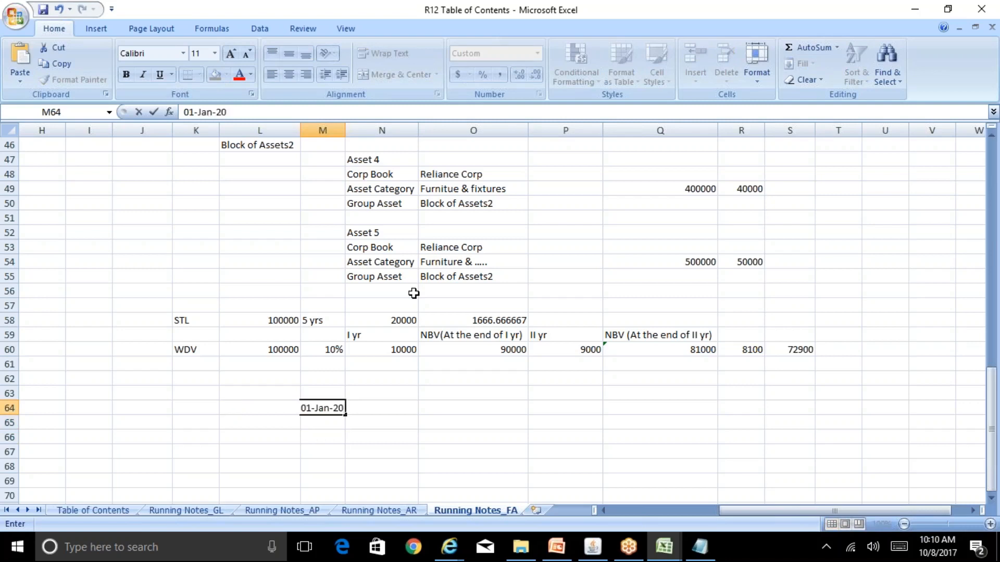
{"action": "type", "text": "17"}
{"action": "key", "text": "Return"}
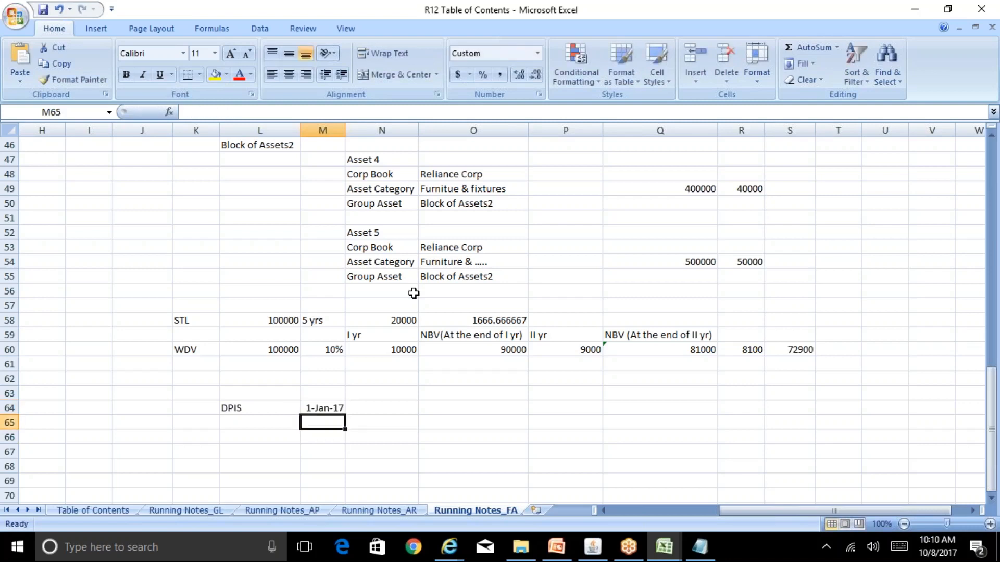
{"action": "key", "text": "Down"}
{"action": "key", "text": "Up"}
{"action": "key", "text": "Up"}
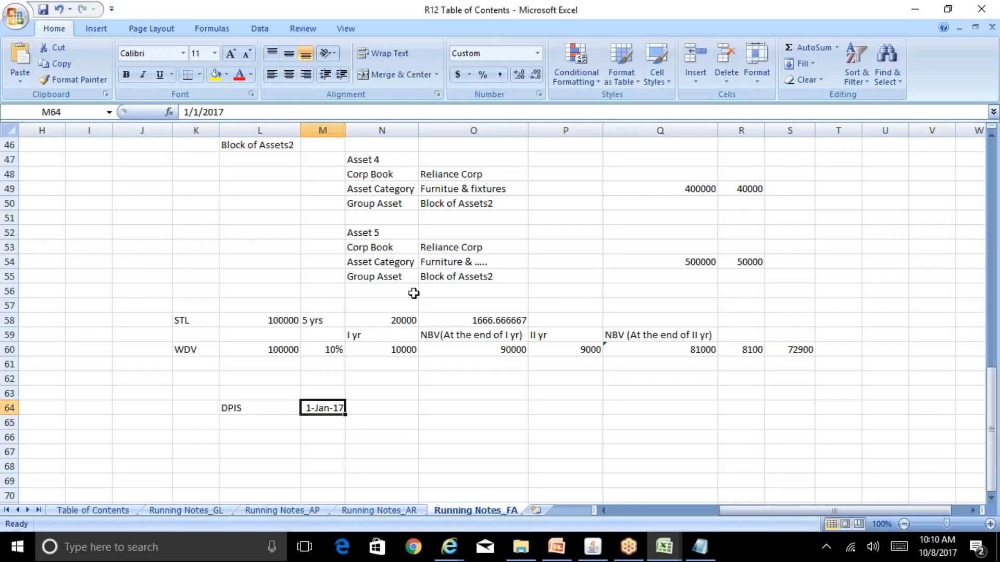
{"action": "key", "text": "Down"}
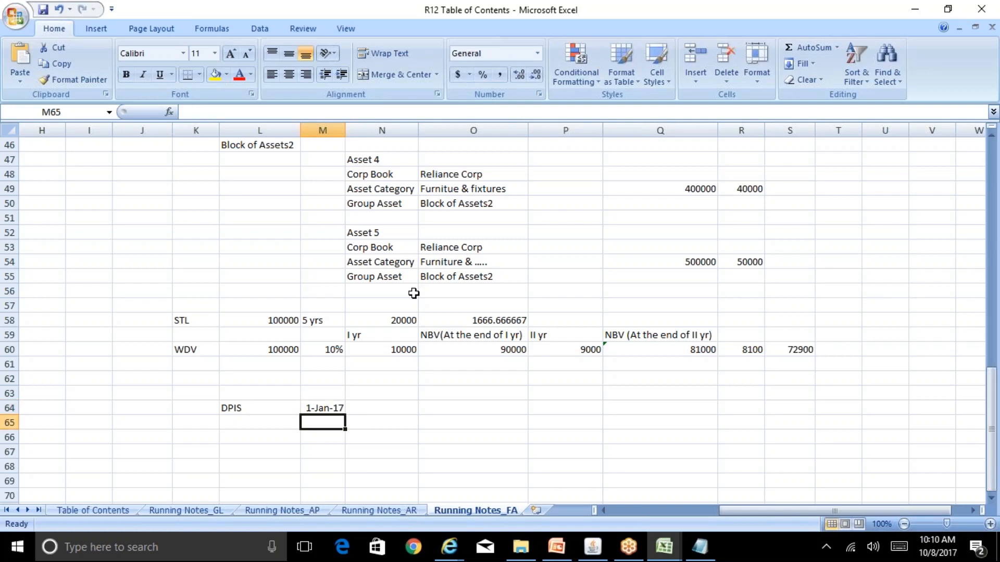
{"action": "key", "text": "Right"}
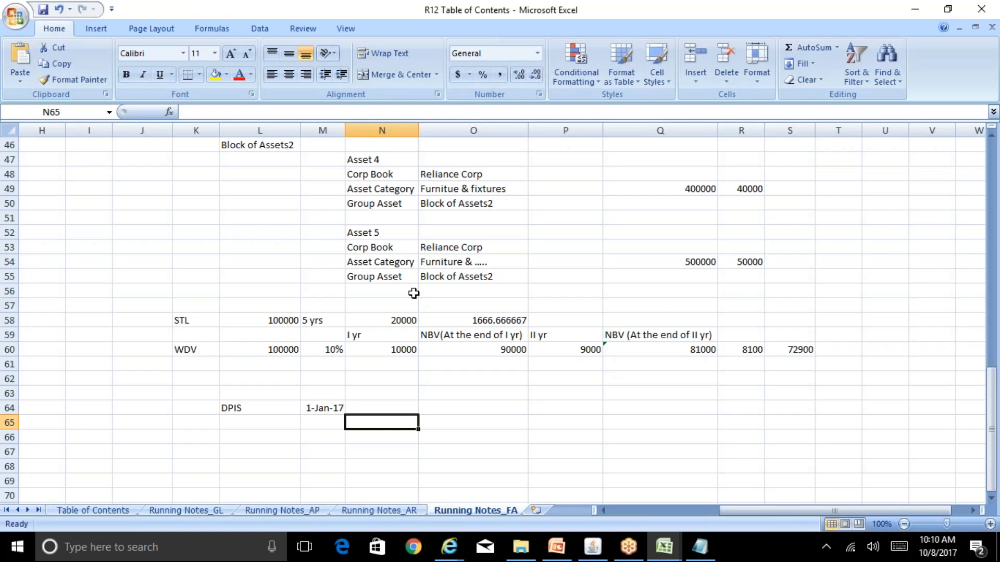
- Enter 100000 in cell N64 and 1000 in cell O64 beside the DPIS date
{"action": "key", "text": "Up"}
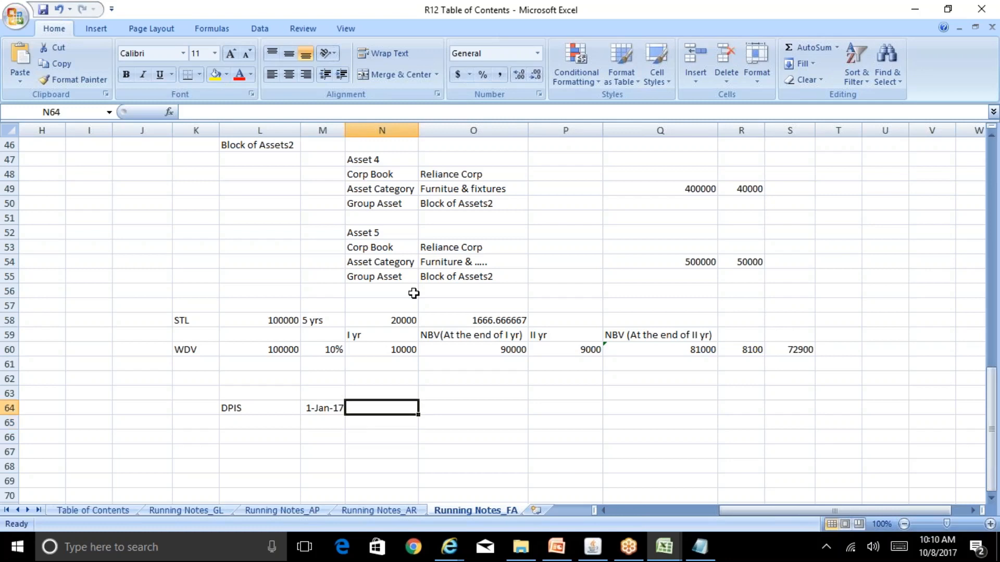
{"action": "key", "text": "Left"}
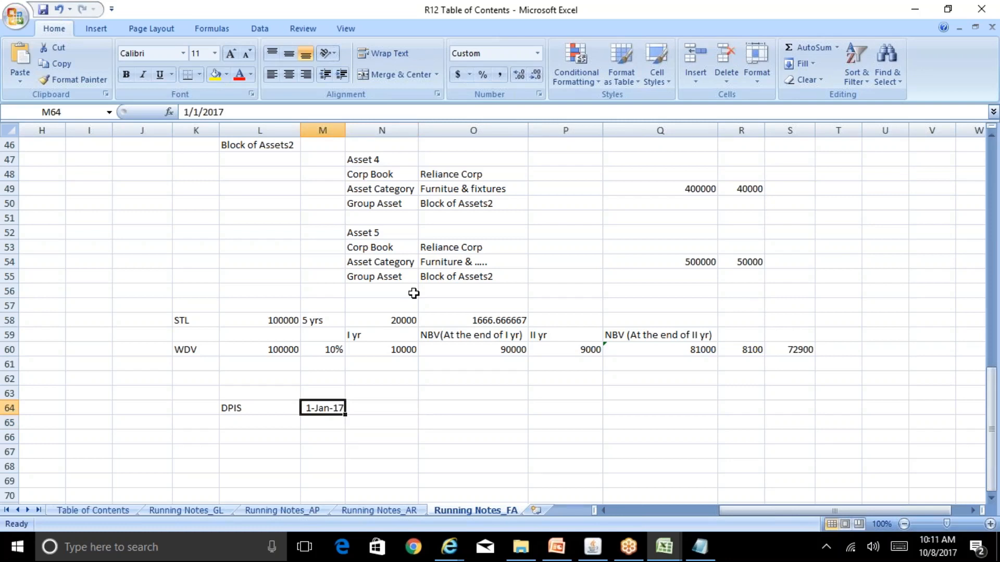
{"action": "key", "text": "Right"}
{"action": "key", "text": "Down"}
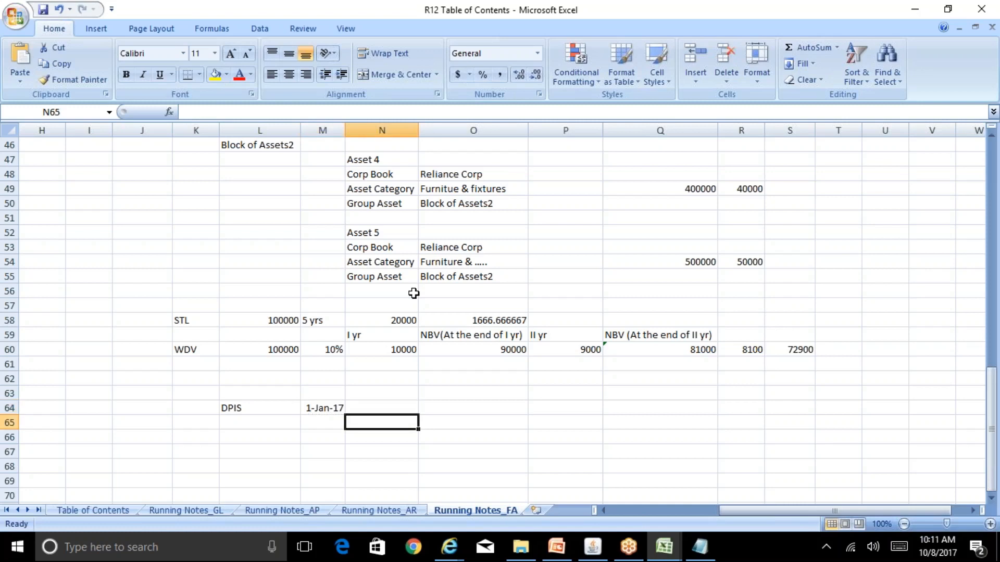
{"action": "key", "text": "Up"}
{"action": "type", "text": "100000"}
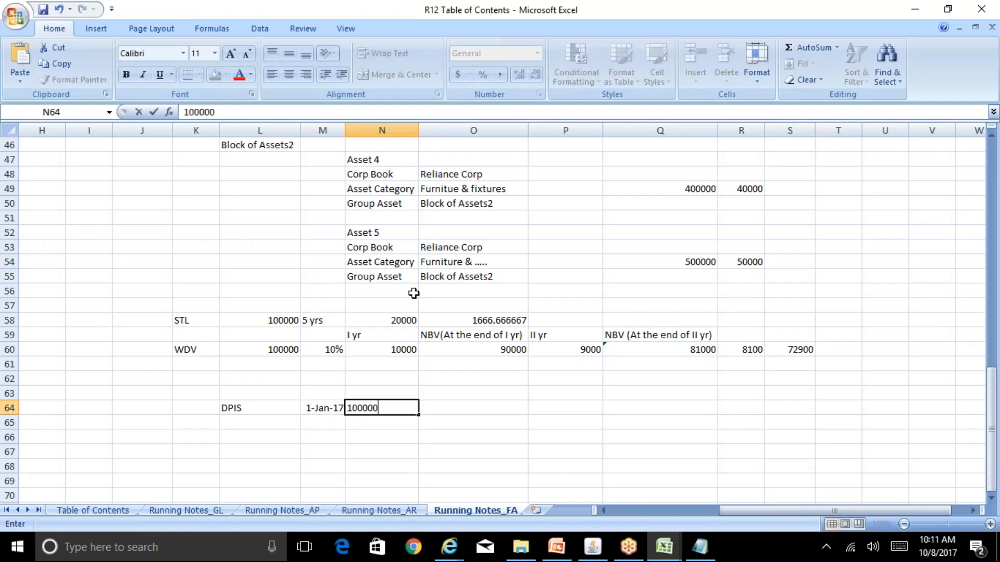
{"action": "key", "text": "Tab"}
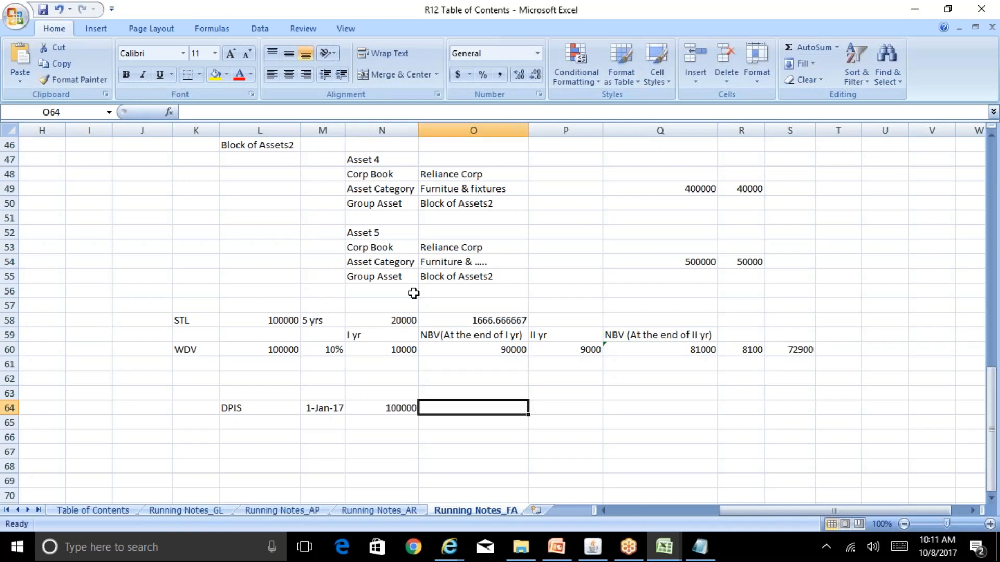
{"action": "type", "text": "1000"}
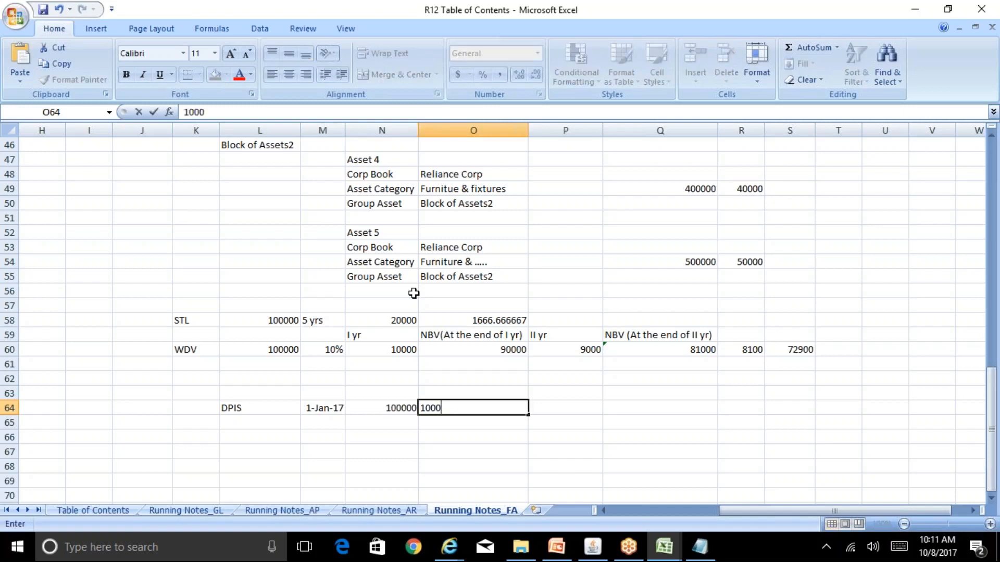
{"action": "key", "text": "Return"}
- Enter OCT-17 as text in cell O66 and the formula =1000*10 in cell P66
{"action": "key", "text": "Down"}
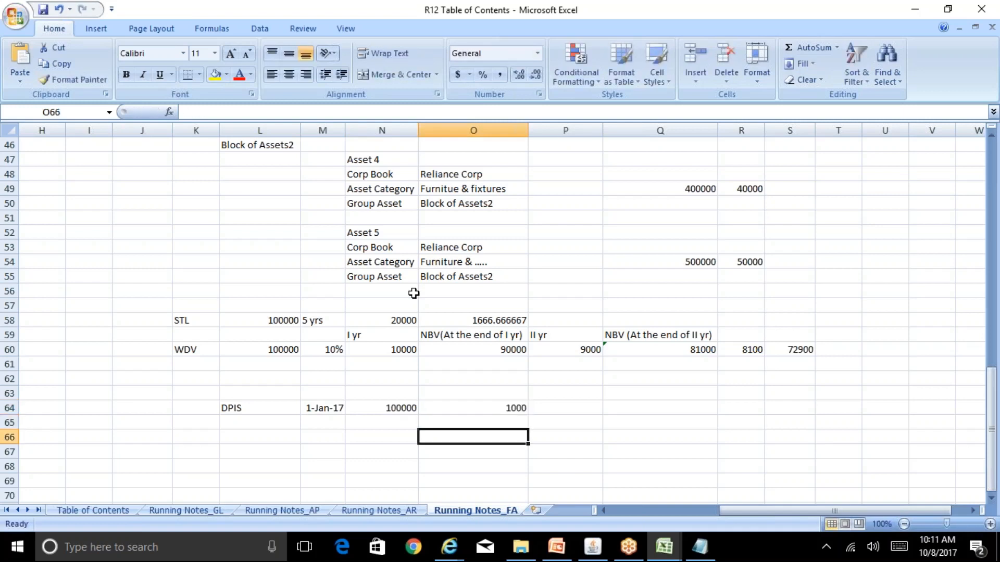
{"action": "type", "text": "Oct-17"}
{"action": "key", "text": "Return"}
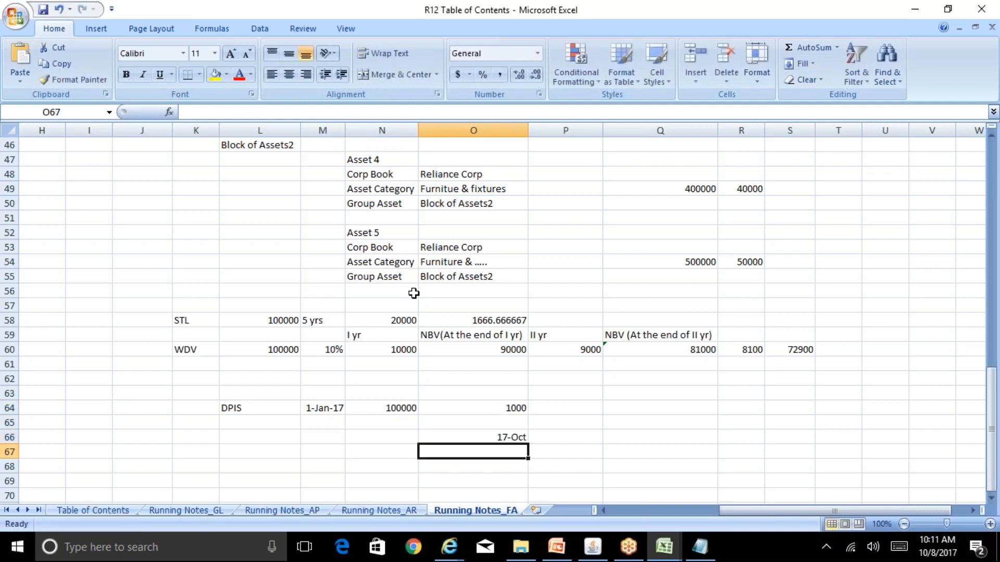
{"action": "key", "text": "Up"}
{"action": "type", "text": "'OCT-17"}
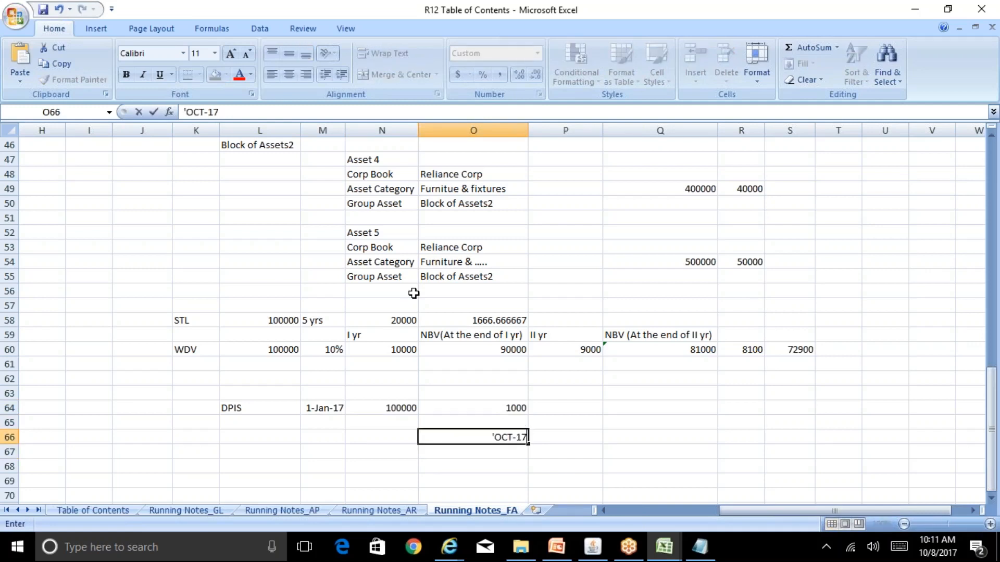
{"action": "key", "text": "Tab"}
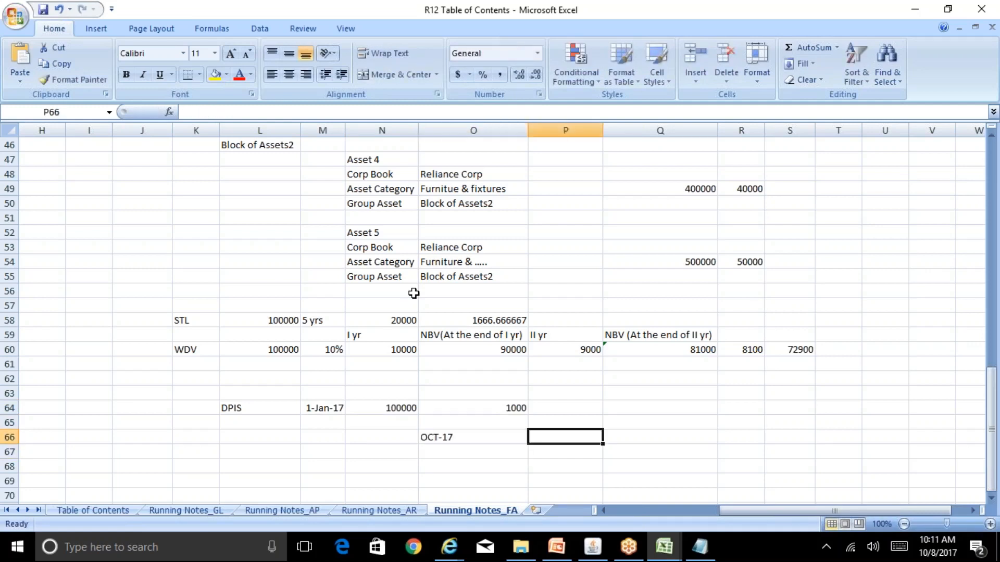
{"action": "type", "text": "=1000"}
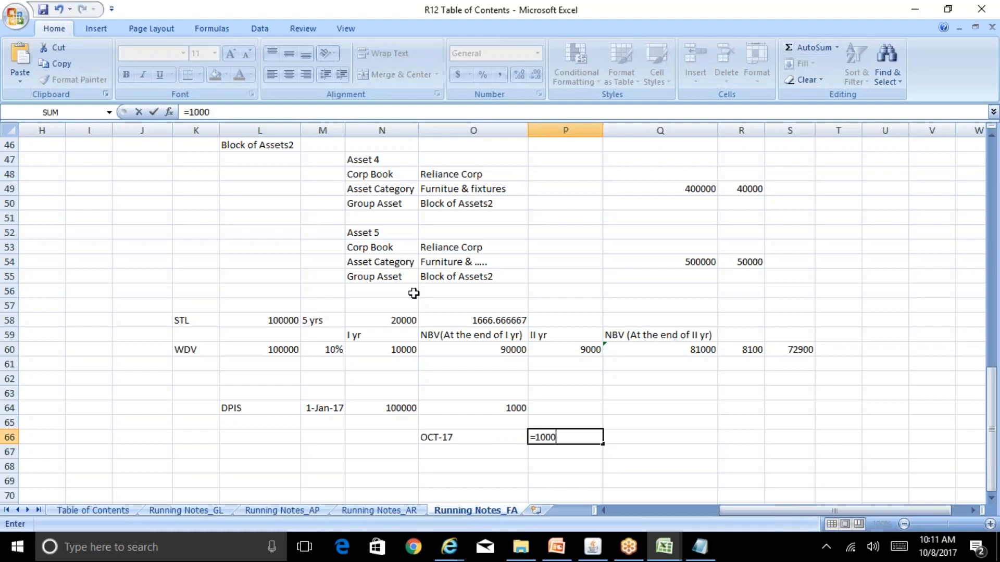
{"action": "type", "text": "0"}
{"action": "key", "text": "Return"}
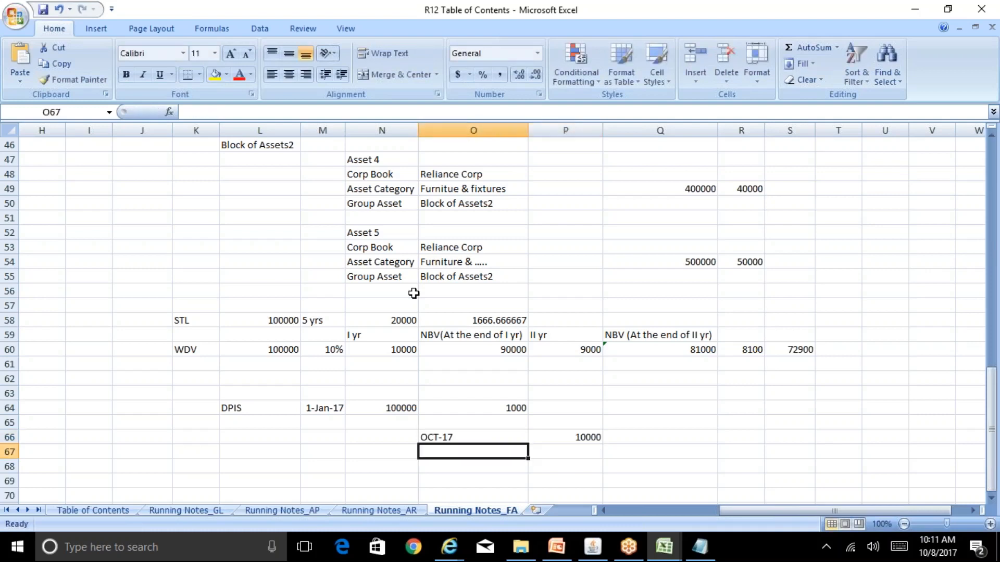
- Enter NOV-17 in cell O67 and the amount 1000 in cells P67 and P68
{"action": "type", "text": "NOV-17"}
{"action": "key", "text": "ctrl+Return"}
{"action": "key", "text": "Right"}
{"action": "type", "text": "1000"}
{"action": "key", "text": "Return"}
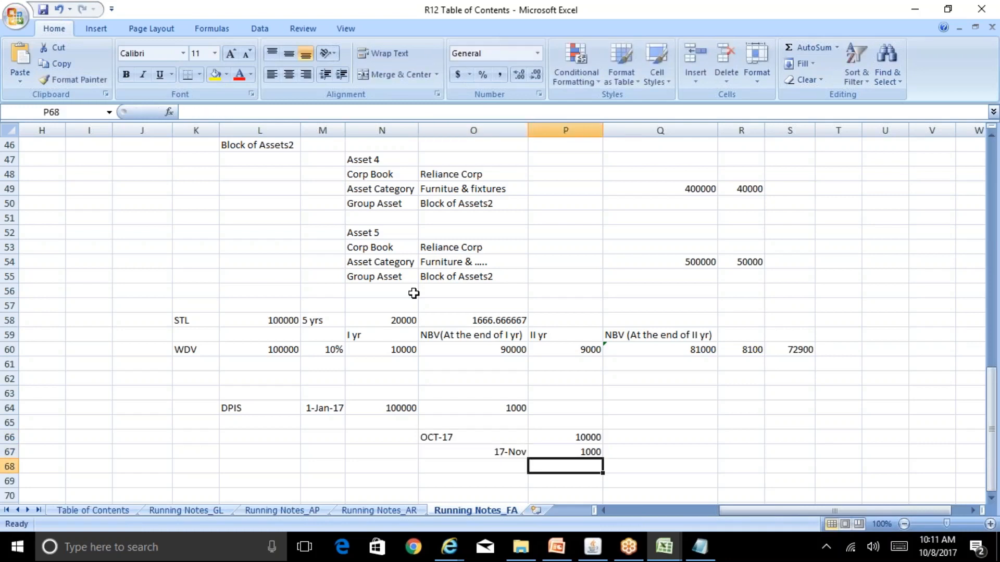
{"action": "type", "text": "1000"}
{"action": "key", "text": "Return"}
- Replace the date entry in cell O67 with NOV-17 stored as text
{"action": "key", "text": "Up"}
{"action": "key", "text": "Up"}
{"action": "key", "text": "Left"}
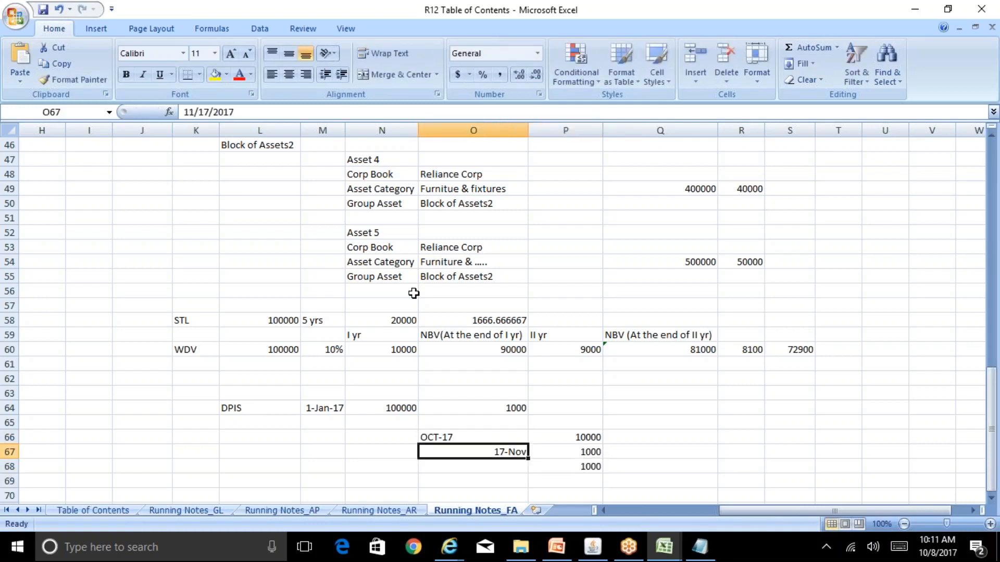
{"action": "key", "text": "BackSpace"}
{"action": "type", "text": "'"}
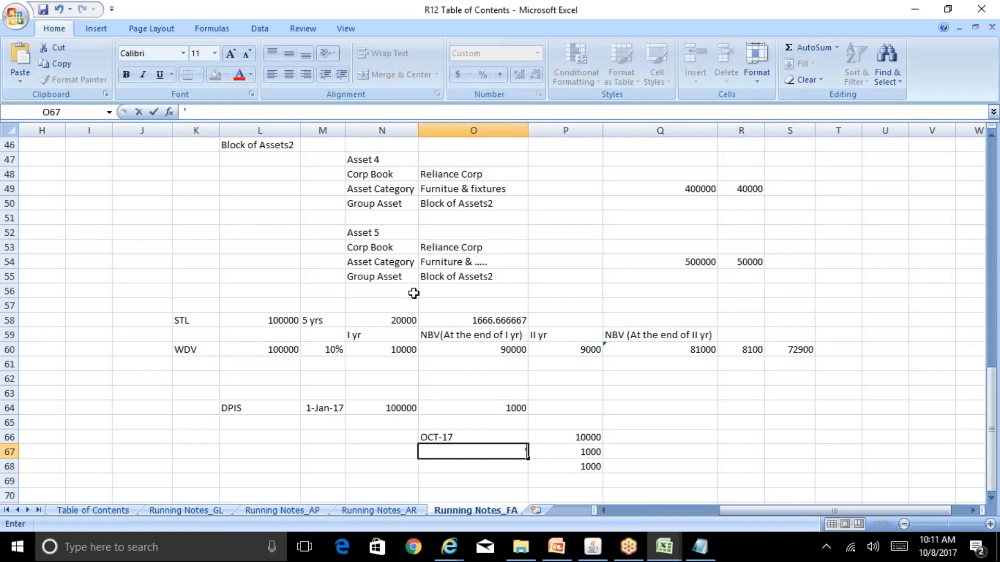
{"action": "type", "text": "NOV-17"}
{"action": "key", "text": "Return"}
{"action": "key", "text": "Up"}
{"action": "key", "text": "Up"}
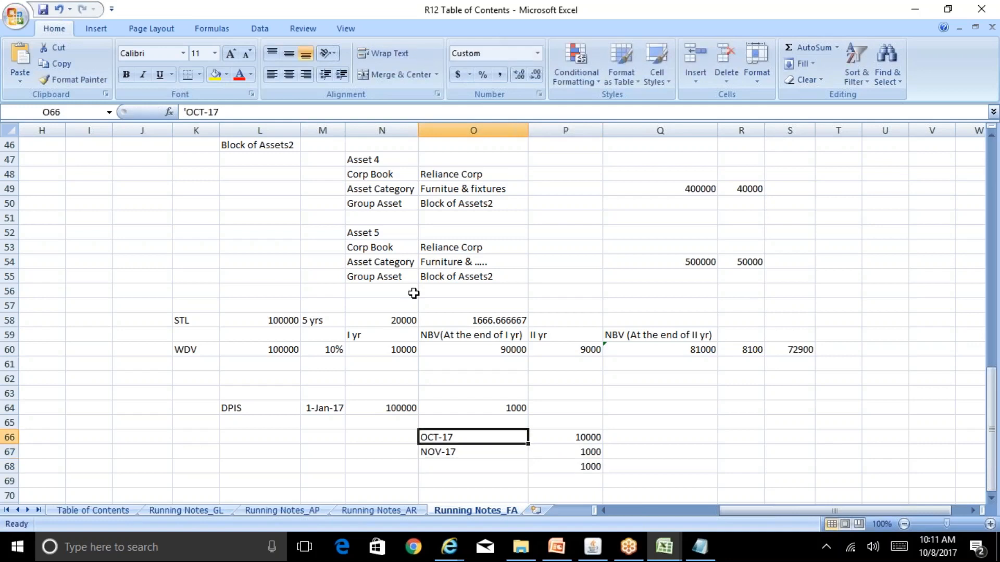
{"action": "key", "text": "Right"}
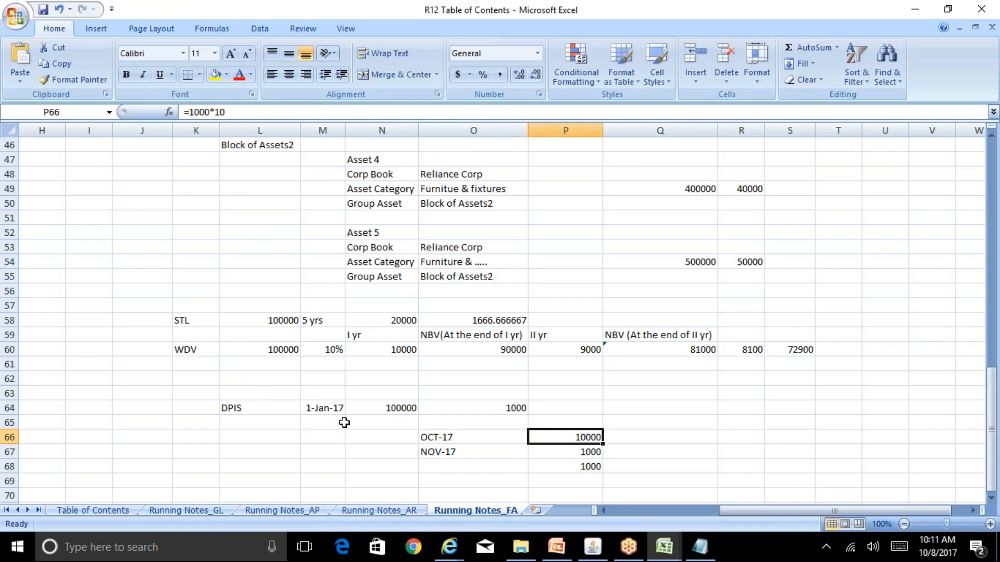
- Change the DPIS date in cell M64 to 01-OCT-17
{"action": "left_click", "coordinate": [325, 407]}
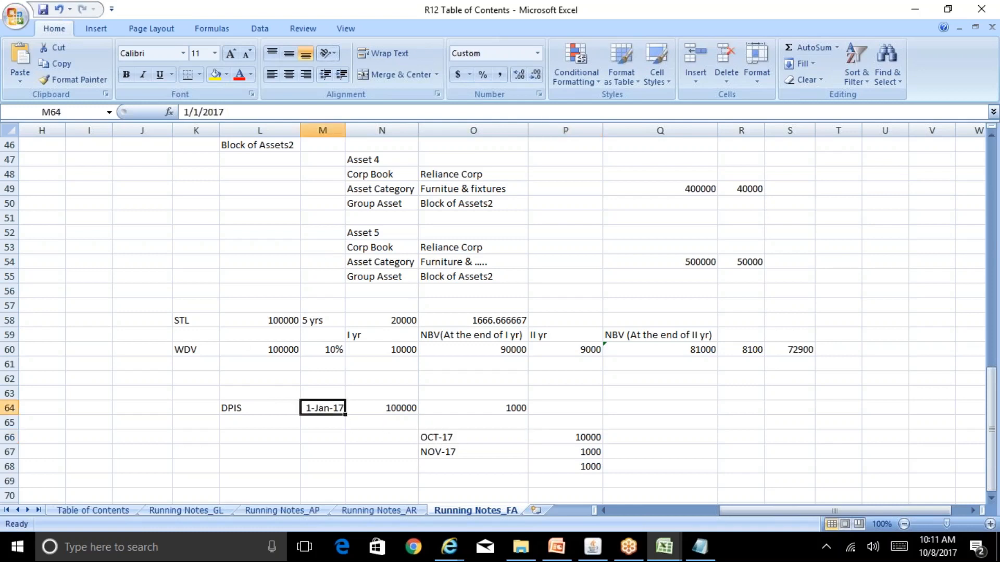
{"action": "type", "text": "01-OC"}
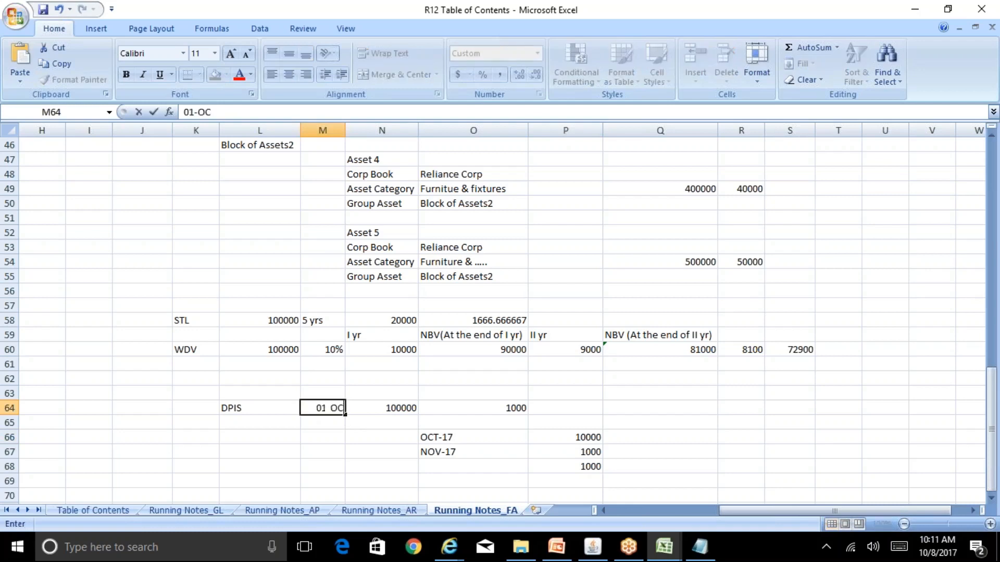
{"action": "type", "text": "T-17"}
{"action": "key", "text": "Return"}
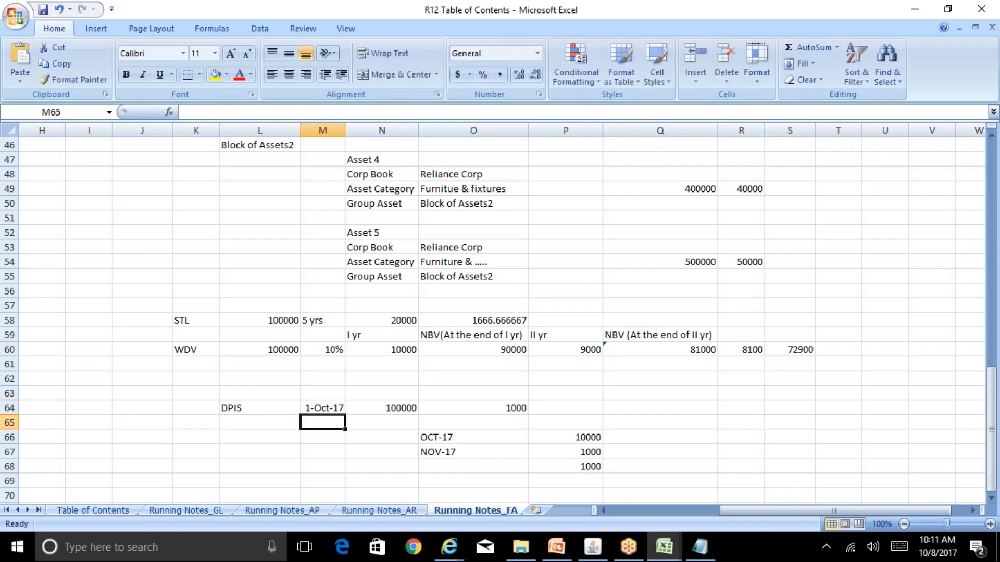
- Replace the OCT-17 amount in cell P66 with 1000
{"action": "key", "text": "Right"}
{"action": "key", "text": "Right"}
{"action": "key", "text": "Down"}
{"action": "key", "text": "Right"}
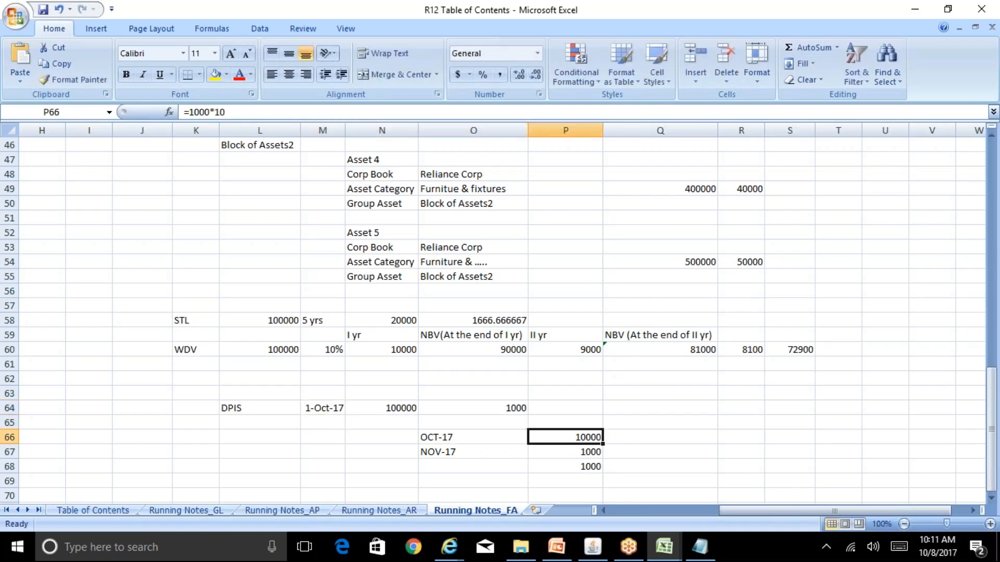
{"action": "type", "text": "1000"}
{"action": "key", "text": "Return"}
- Enter DEC-17 as text in cell O68 beside the last 1000 amount
{"action": "key", "text": "Down"}
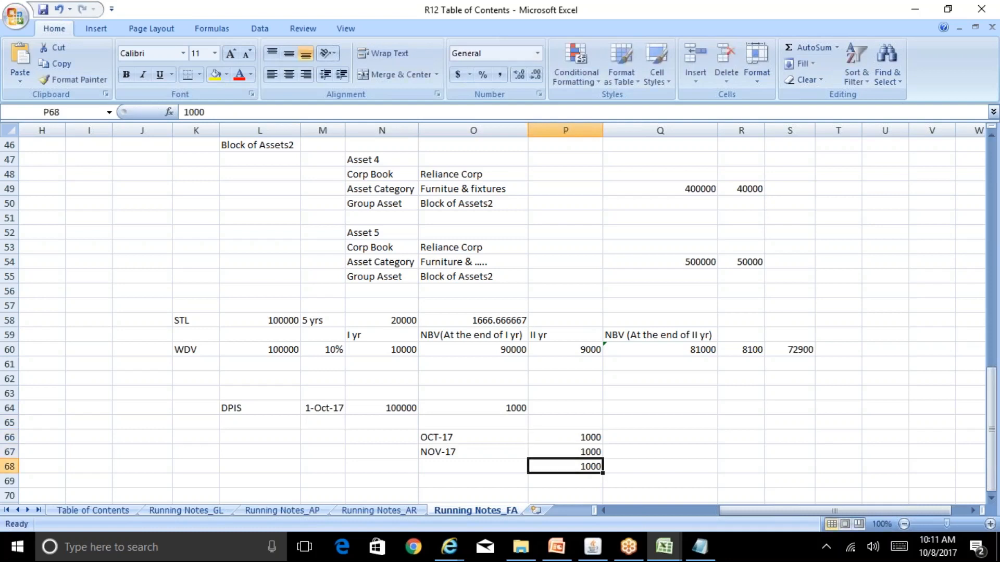
{"action": "key", "text": "Left"}
{"action": "type", "text": "'DEC-17"}
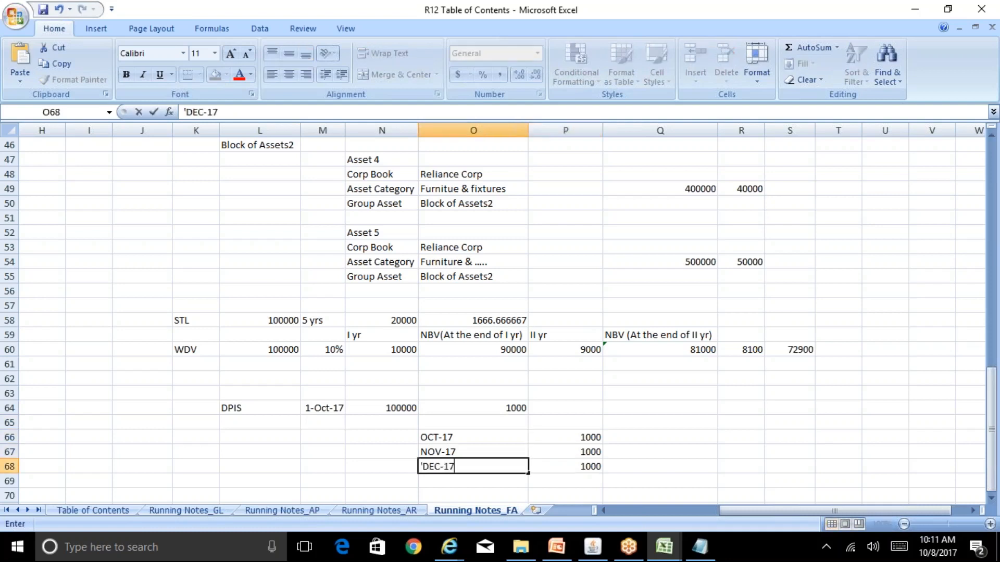
{"action": "key", "text": "Return"}
{"action": "key", "text": "Up"}
{"action": "key", "text": "Up"}
{"action": "key", "text": "Up"}
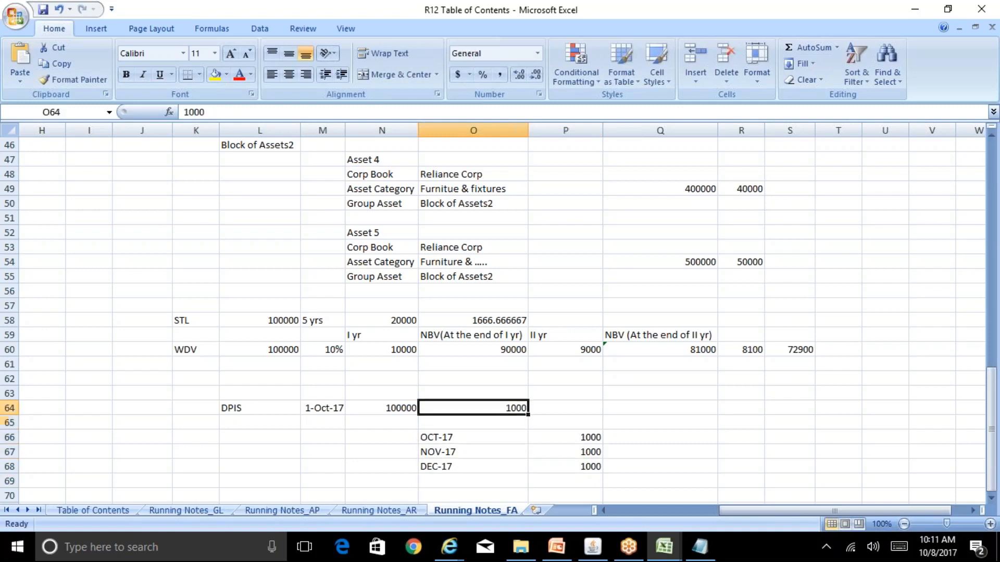
{"action": "key", "text": "Left"}
{"action": "key", "text": "Left"}
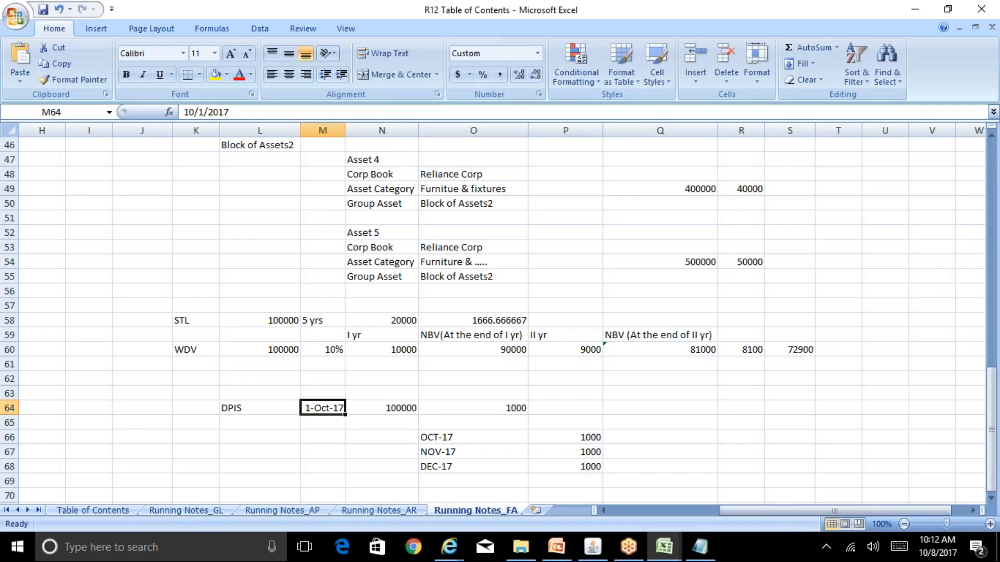
{"action": "key", "text": "Down"}
{"action": "key", "text": "Down"}
{"action": "key", "text": "Down"}
{"action": "key", "text": "Down"}
{"action": "key", "text": "Down"}
{"action": "key", "text": "Down"}
{"action": "key", "text": "Down"}
{"action": "key", "text": "Down"}
{"action": "key", "text": "Down"}
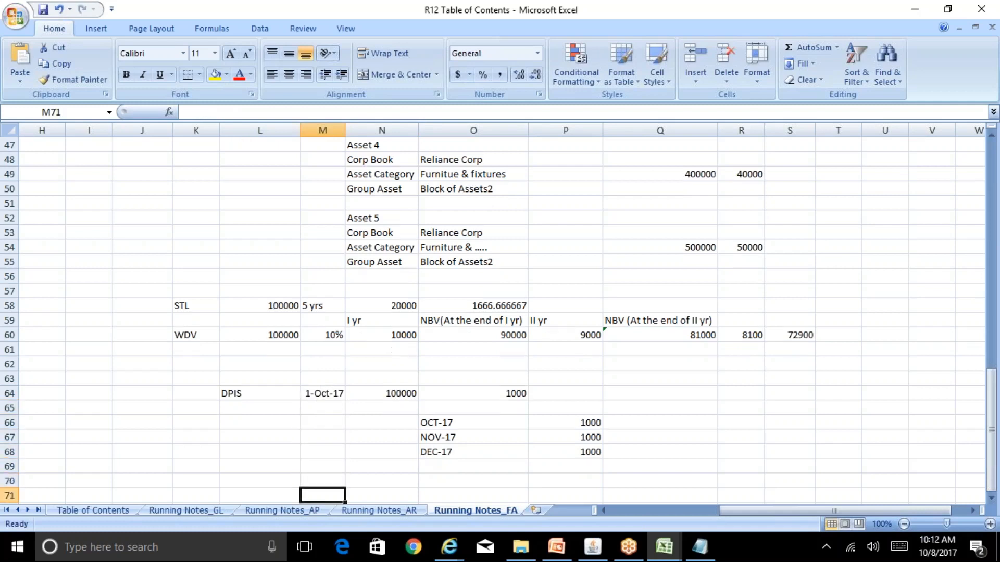
{"action": "key", "text": "Down"}
{"action": "key", "text": "Down"}
{"action": "key", "text": "Down"}
{"action": "key", "text": "Down"}
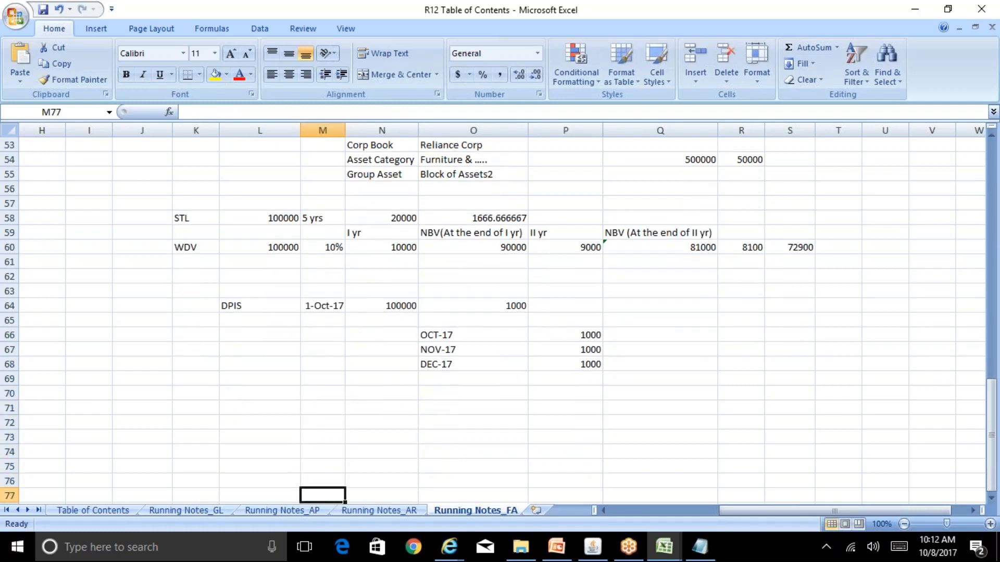
- Switch to Oracle Applications and examine the FOLLOW-MON convention's description and the From Date, To Date and Prorate Date of its first period
{"action": "left_click", "coordinate": [593, 547]}
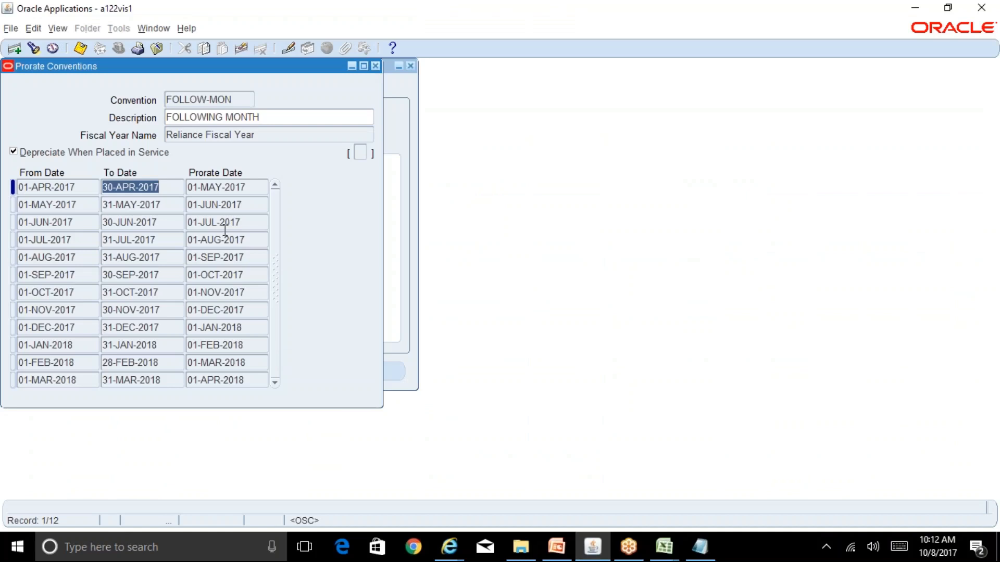
{"action": "left_click", "coordinate": [250, 192]}
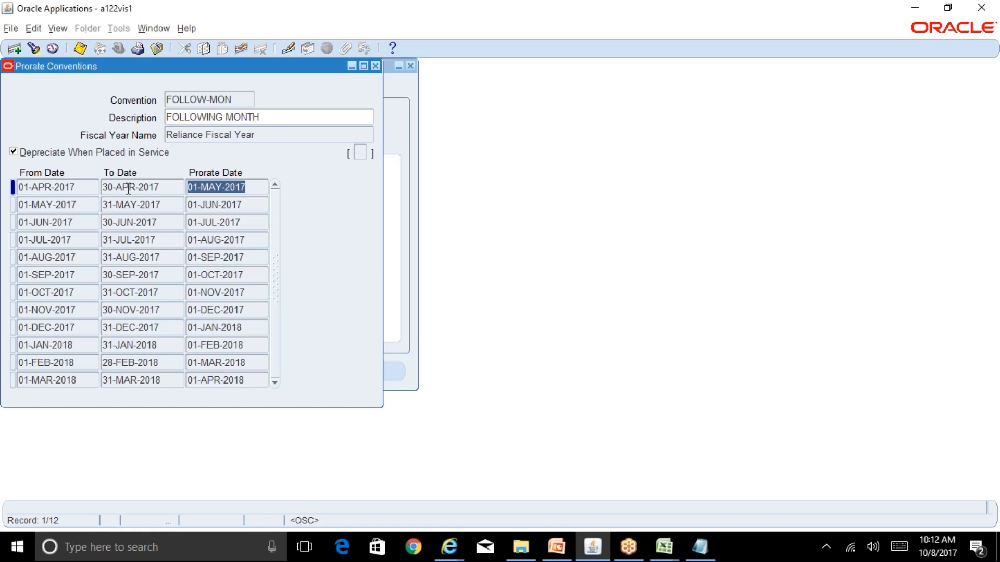
{"action": "left_click", "coordinate": [77, 189]}
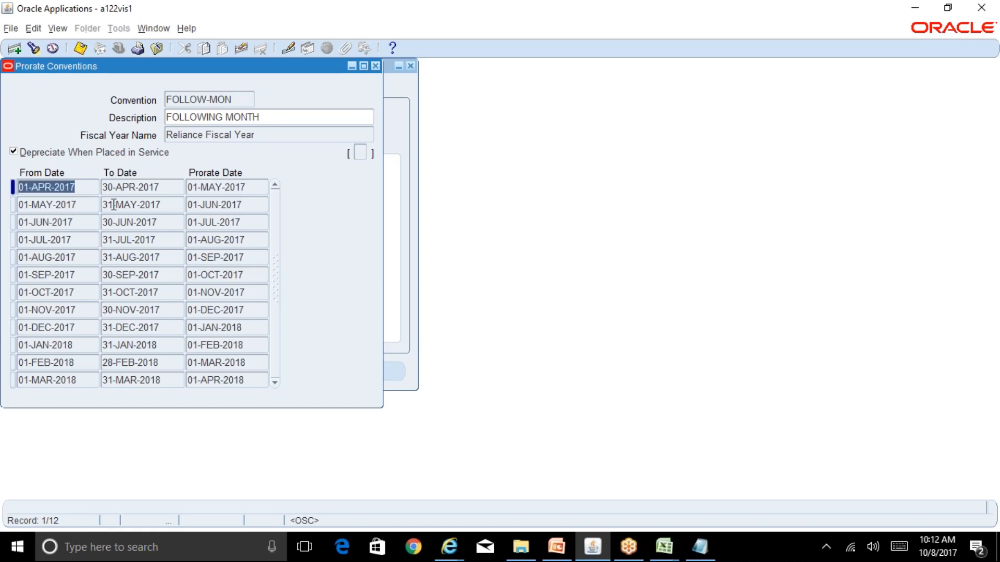
{"action": "left_click", "coordinate": [275, 116]}
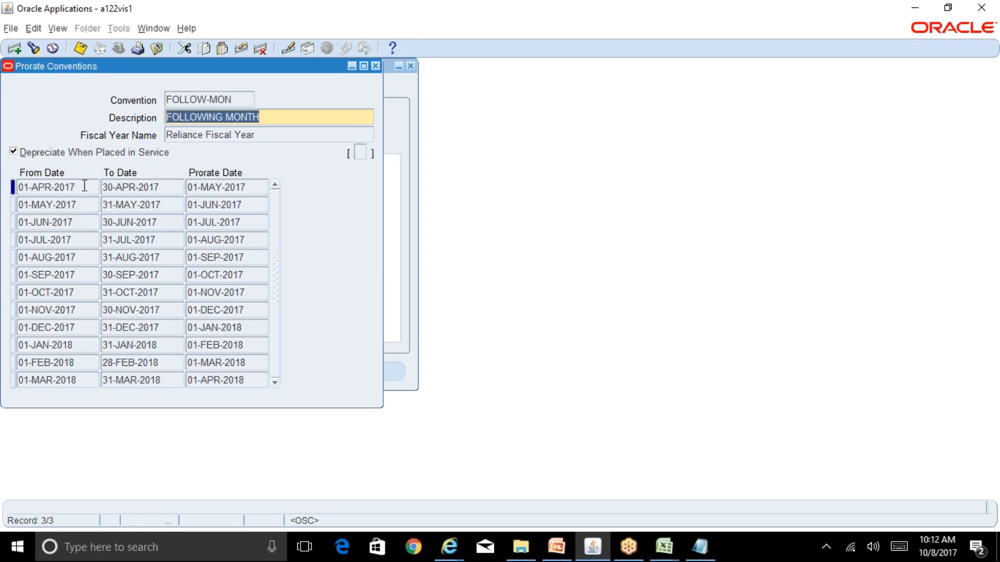
{"action": "left_click", "coordinate": [75, 187]}
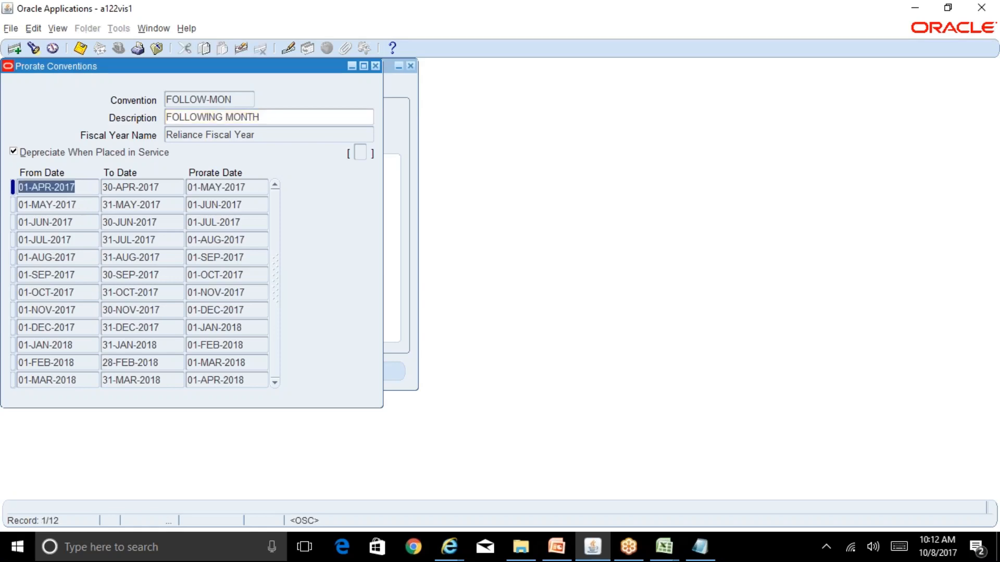
{"action": "left_click", "coordinate": [171, 187]}
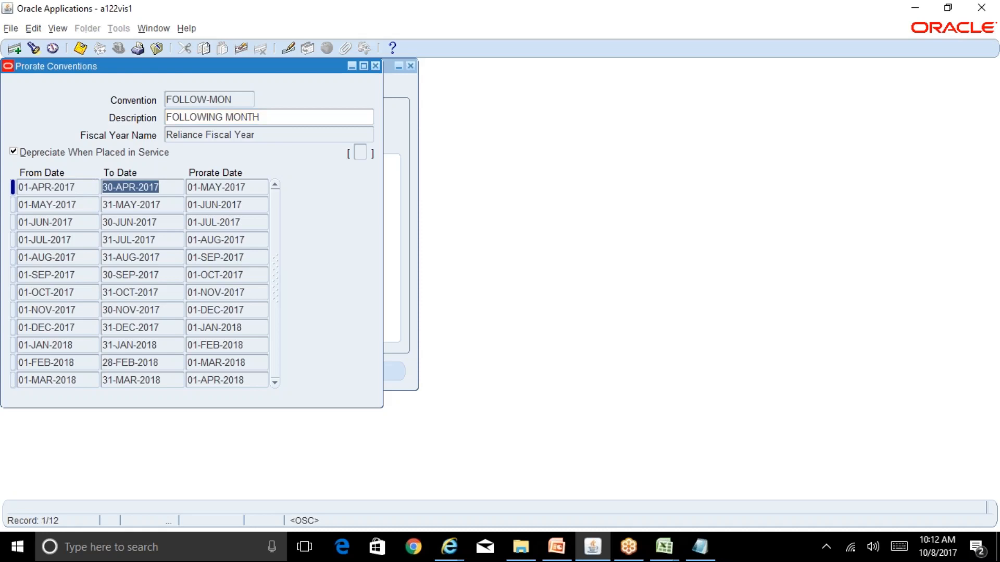
{"action": "left_click", "coordinate": [250, 187]}
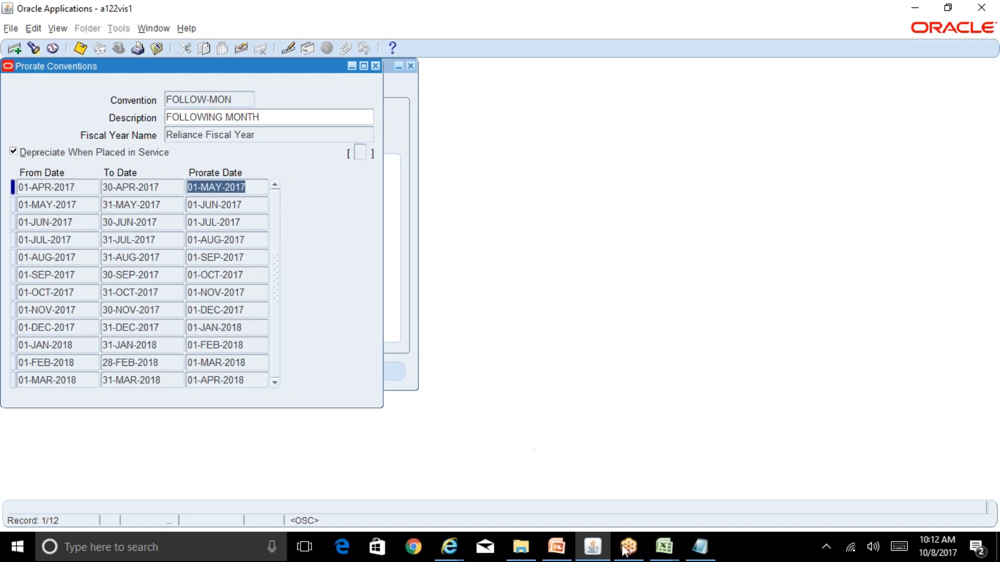
- Switch to the R12 Table of Contents workbook in Excel and enter the period 01 APR17 to 30 Sep17 in cell L71
{"action": "mouse_move", "coordinate": [663, 551]}
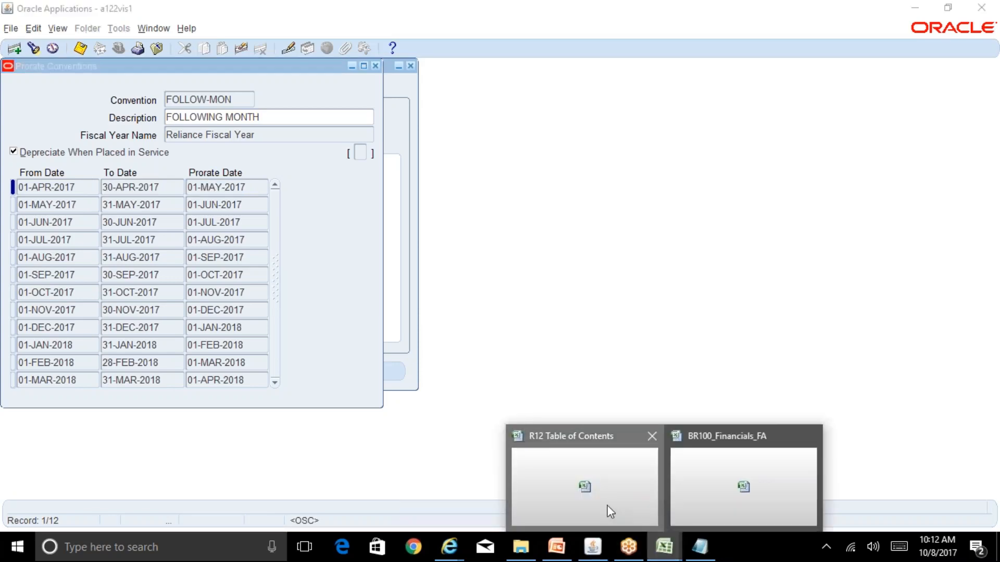
{"action": "left_click", "coordinate": [607, 505]}
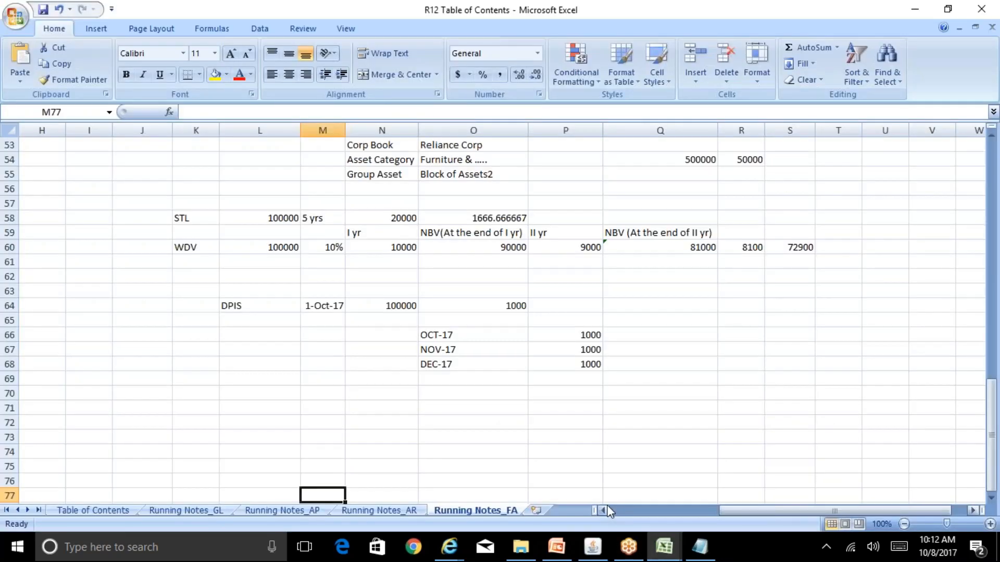
{"action": "left_click", "coordinate": [278, 413]}
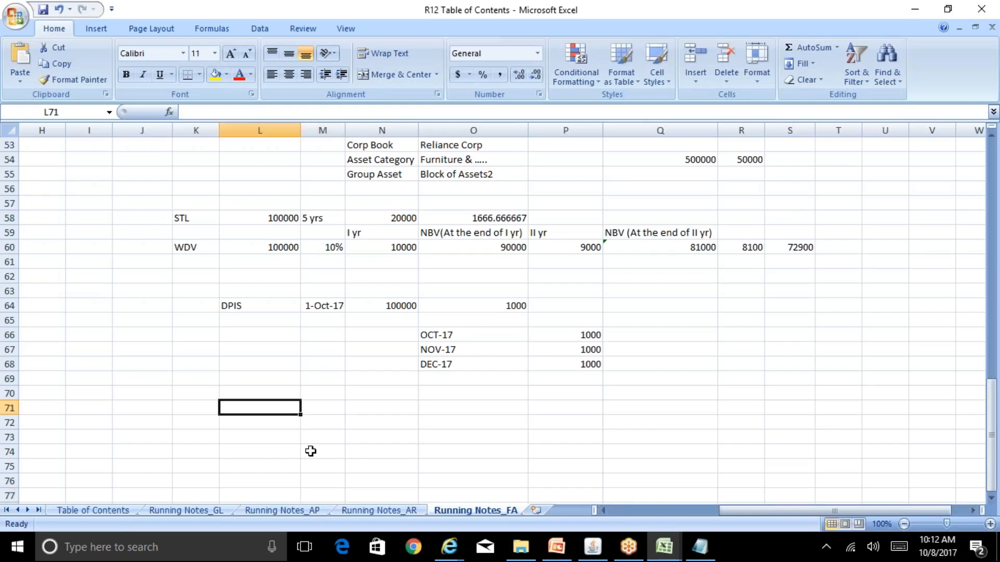
{"action": "type", "text": "01-*Apr"}
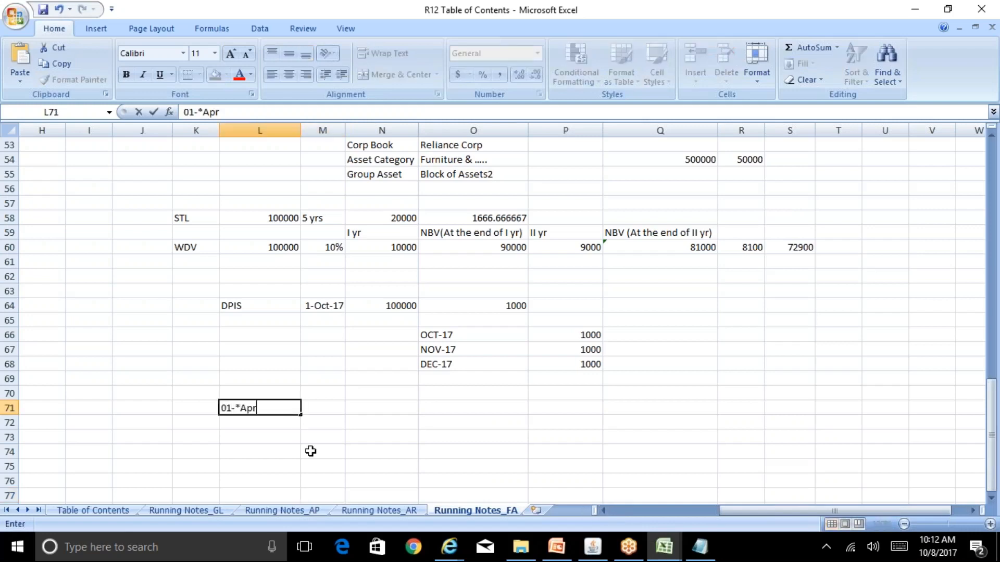
{"action": "key", "text": "Escape"}
{"action": "type", "text": "01 APR17 to "}
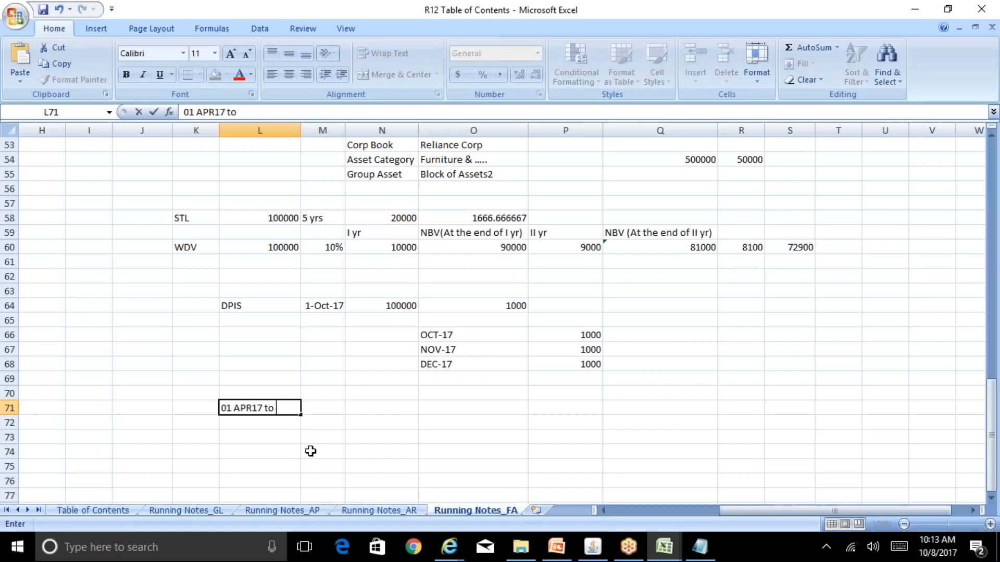
{"action": "type", "text": "30 Sep"}
{"action": "type", "text": "17"}
{"action": "key", "text": "Return"}
- Enter the date 01-APR-17 in cell N71 beside the April to September period
{"action": "key", "text": "Up"}
{"action": "key", "text": "Right"}
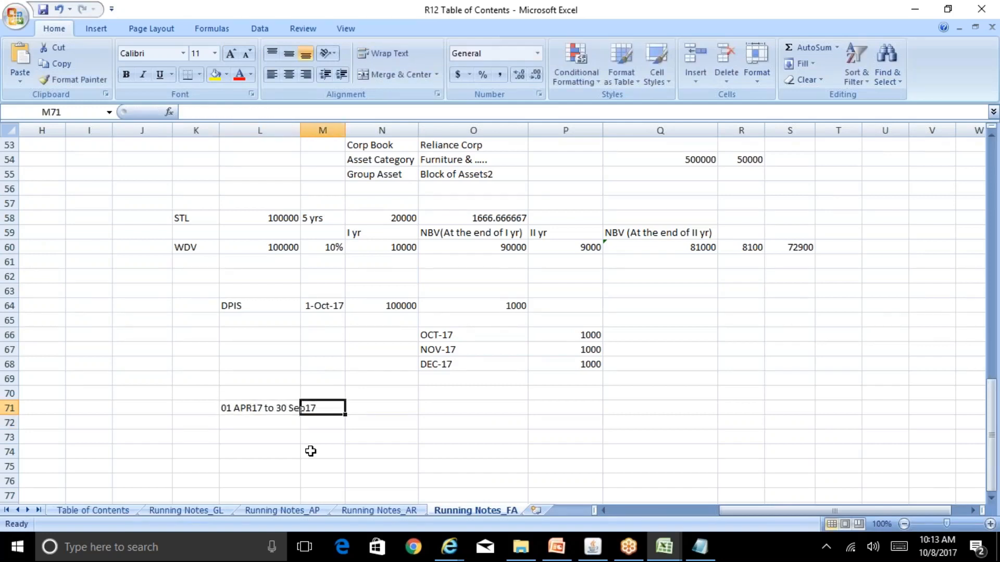
{"action": "key", "text": "Right"}
{"action": "type", "text": "01-"}
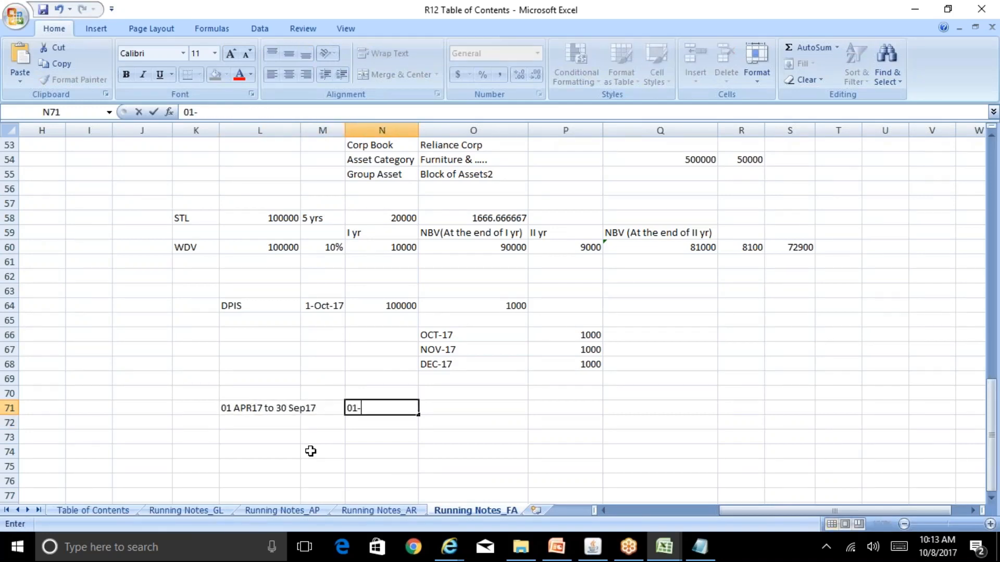
{"action": "type", "text": "APR-17"}
{"action": "key", "text": "Return"}
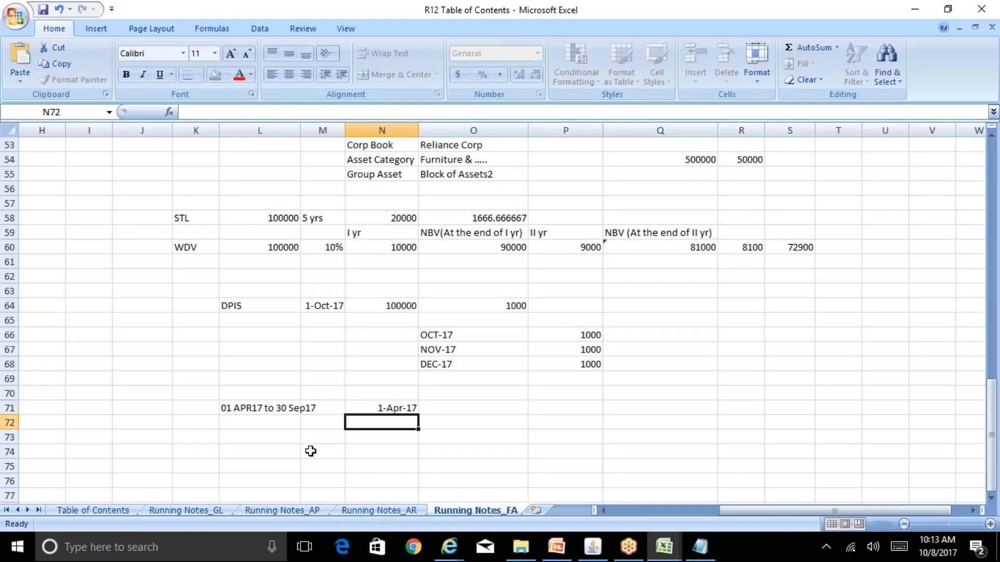
- Enter the second half-year period, 01-OCT-2017 to 31-MAR-2017, in cell L72
{"action": "key", "text": "Left"}
{"action": "key", "text": "Left"}
{"action": "type", "text": "01-"}
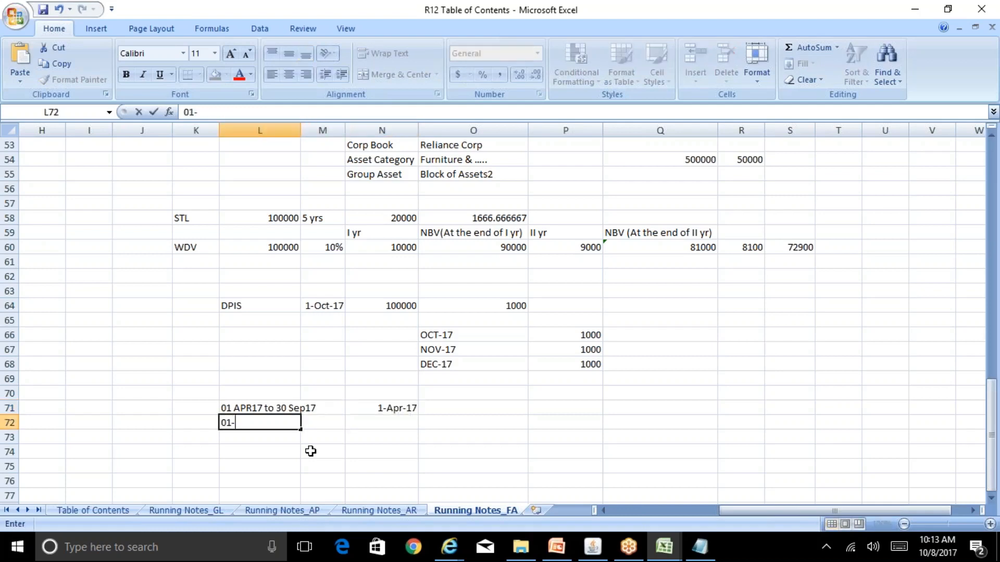
{"action": "type", "text": "OCT-2017 to 3"}
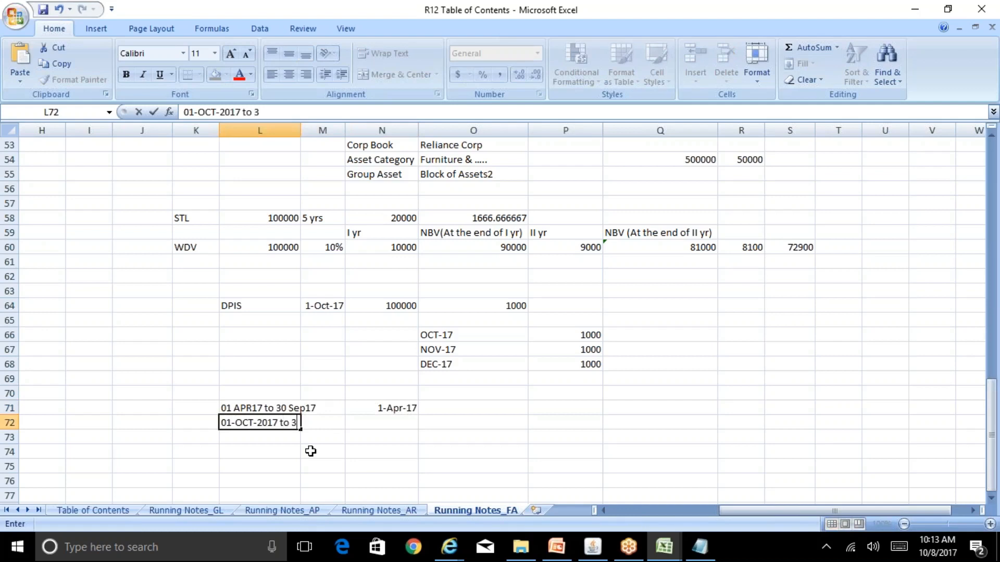
{"action": "type", "text": "1-MAR-2017"}
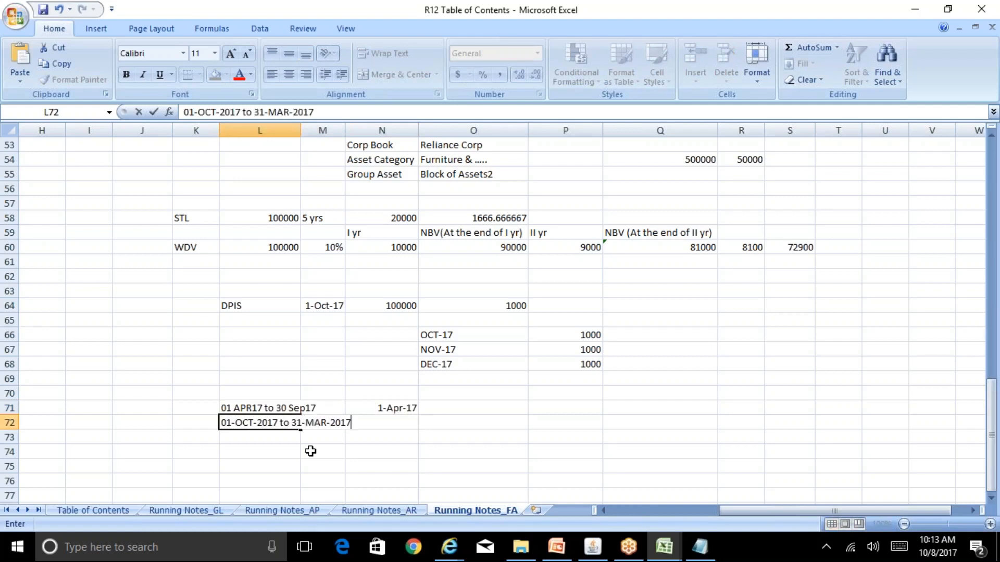
{"action": "key", "text": "Return"}
- Enter the date 01-OCT-17 in cell N72 and widen column L to fit the full period text
{"action": "key", "text": "Up"}
{"action": "key", "text": "Right"}
{"action": "key", "text": "Right"}
{"action": "type", "text": "01-"}
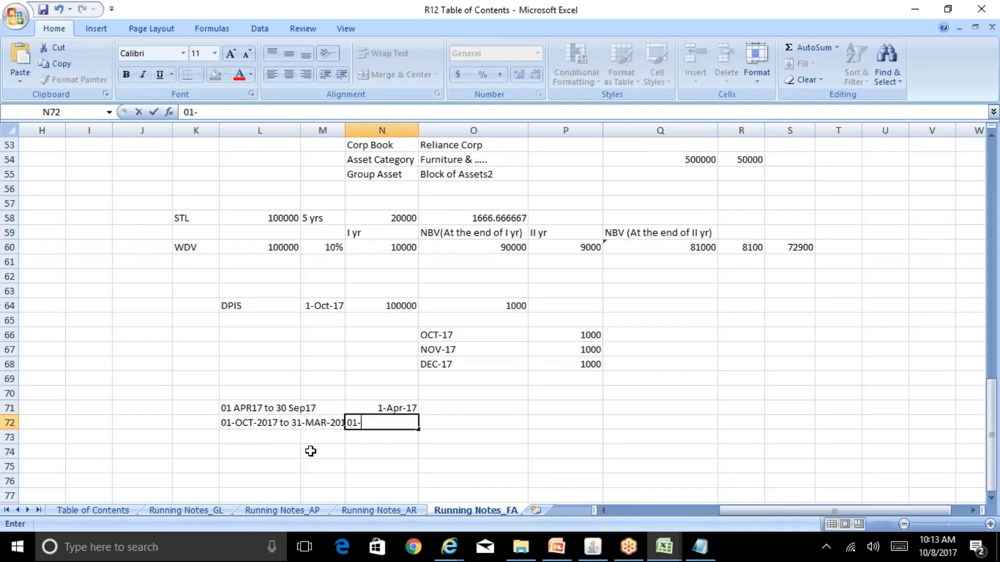
{"action": "type", "text": "OCT-17"}
{"action": "key", "text": "Return"}
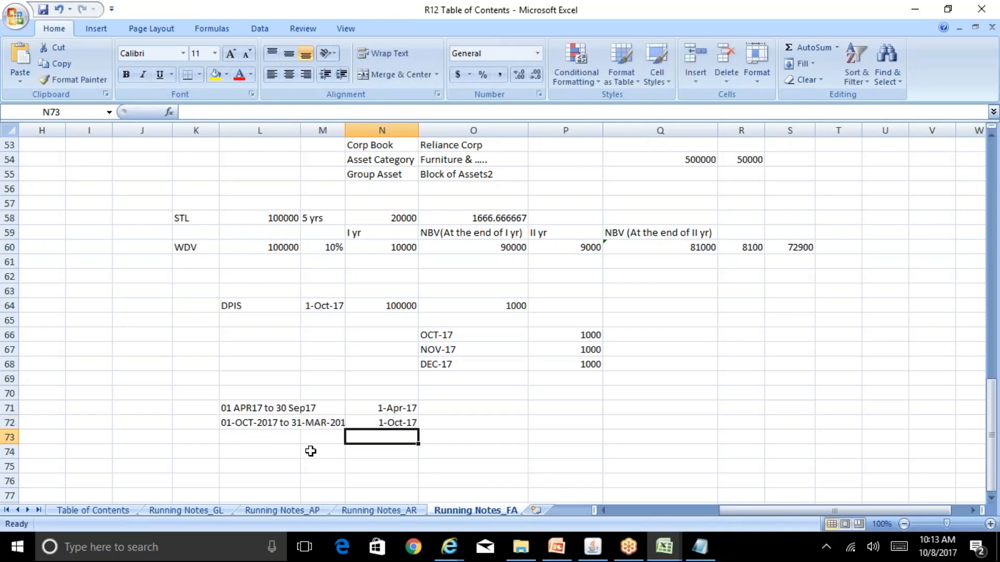
{"action": "left_click_drag", "start_coordinate": [301, 130], "coordinate": [357, 129]}
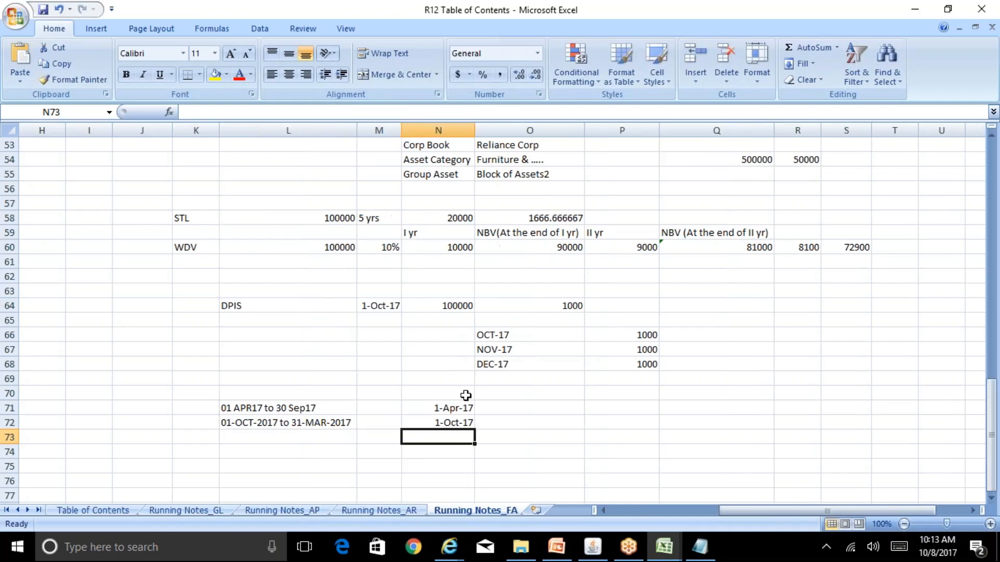
- Examine the two half-year periods in L71 and L72 against their corresponding dates in N71 and N72
{"action": "left_click", "coordinate": [460, 407]}
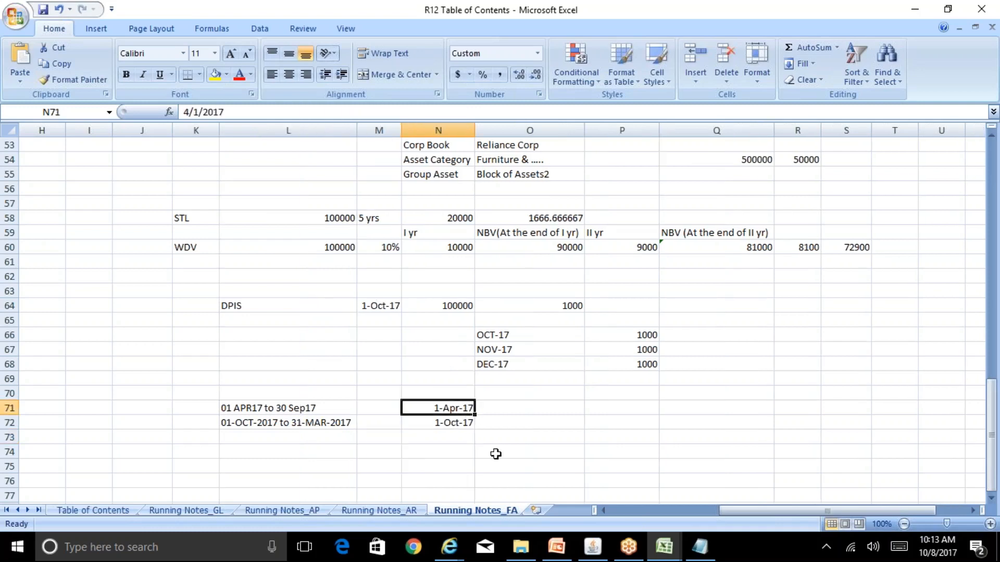
{"action": "key", "text": "Left"}
{"action": "key", "text": "Left"}
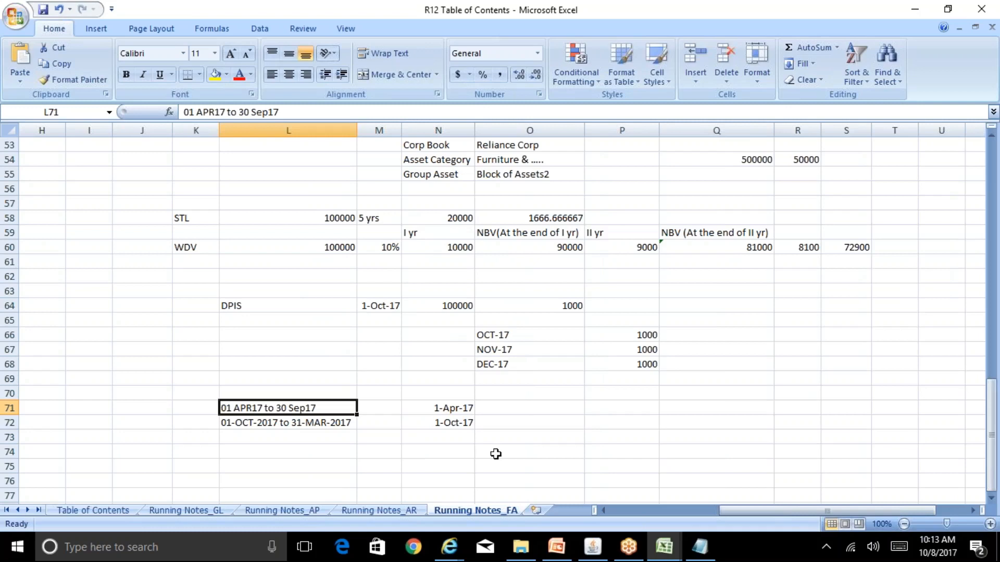
{"action": "key", "text": "Right"}
{"action": "key", "text": "Right"}
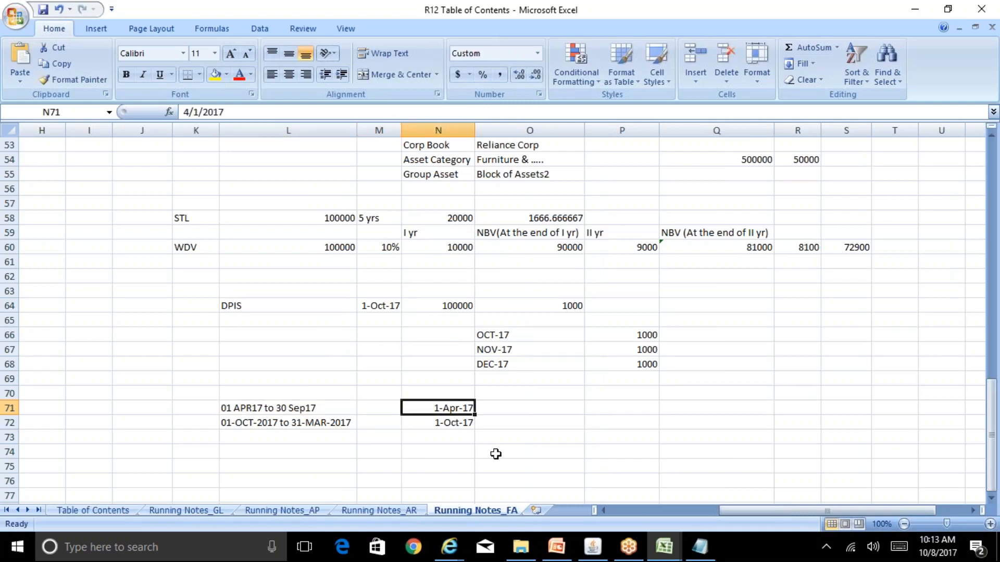
{"action": "key", "text": "Down"}
{"action": "key", "text": "Left"}
{"action": "key", "text": "Left"}
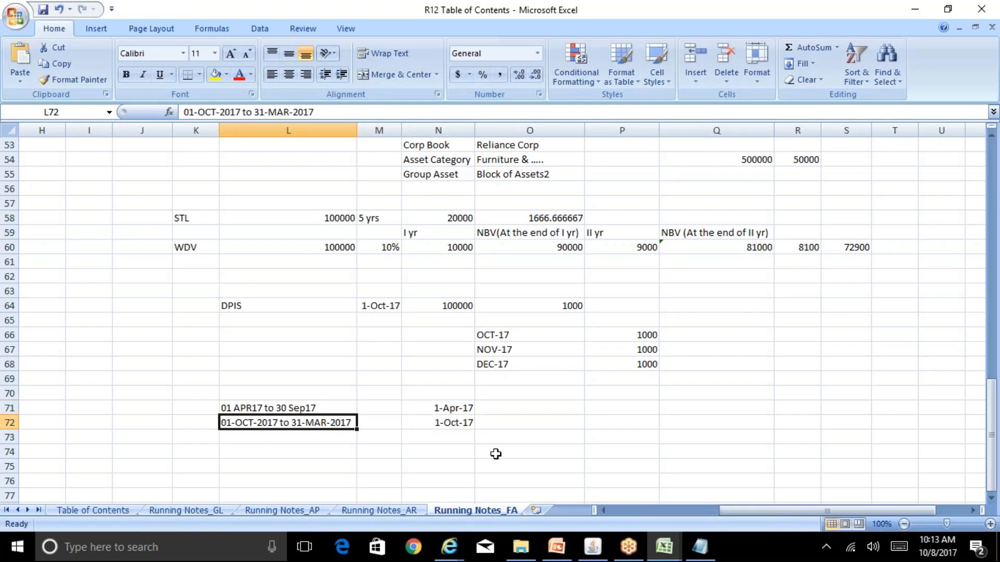
{"action": "key", "text": "Right"}
{"action": "key", "text": "Right"}
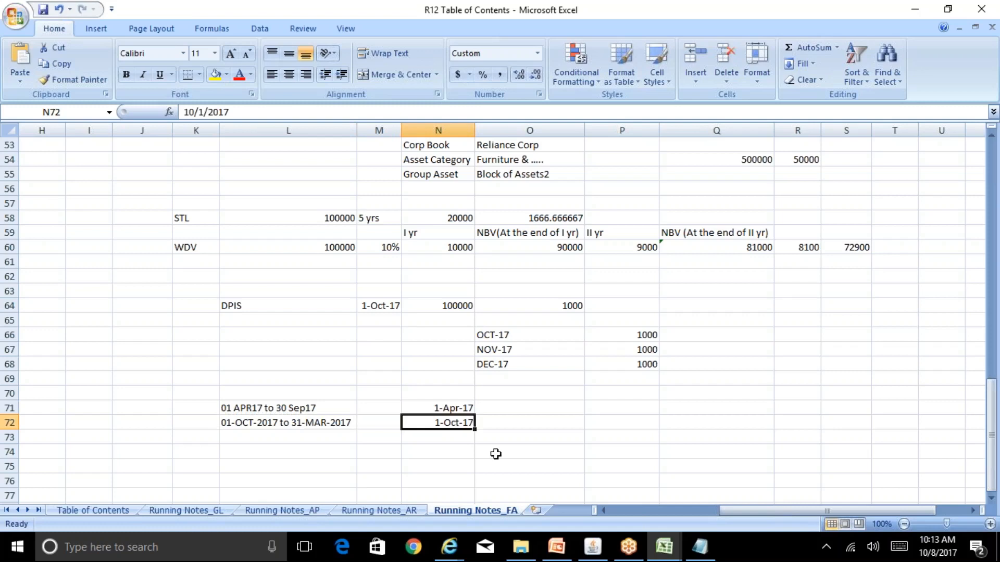
{"action": "key", "text": "Left"}
{"action": "key", "text": "Left"}
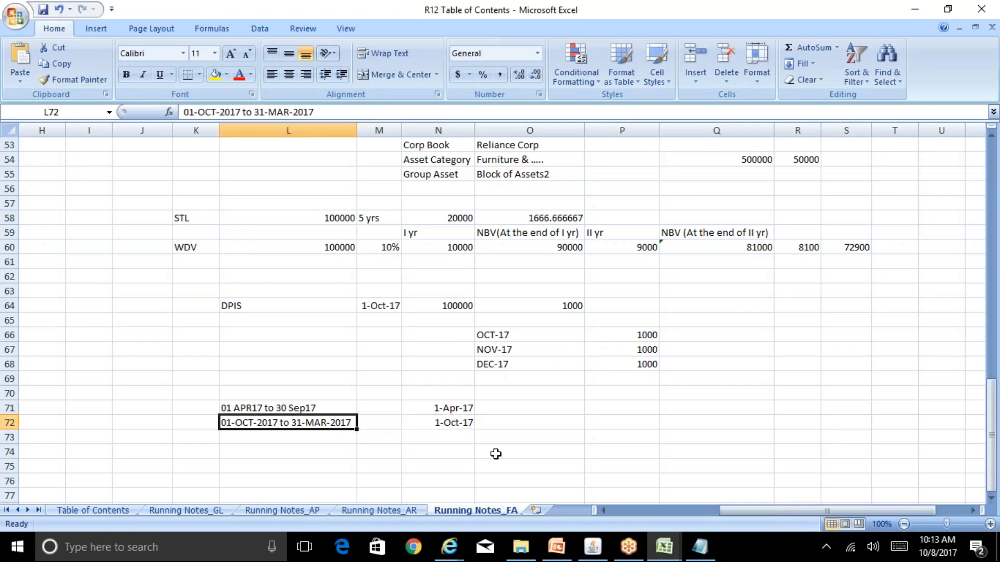
{"action": "key", "text": "Up"}
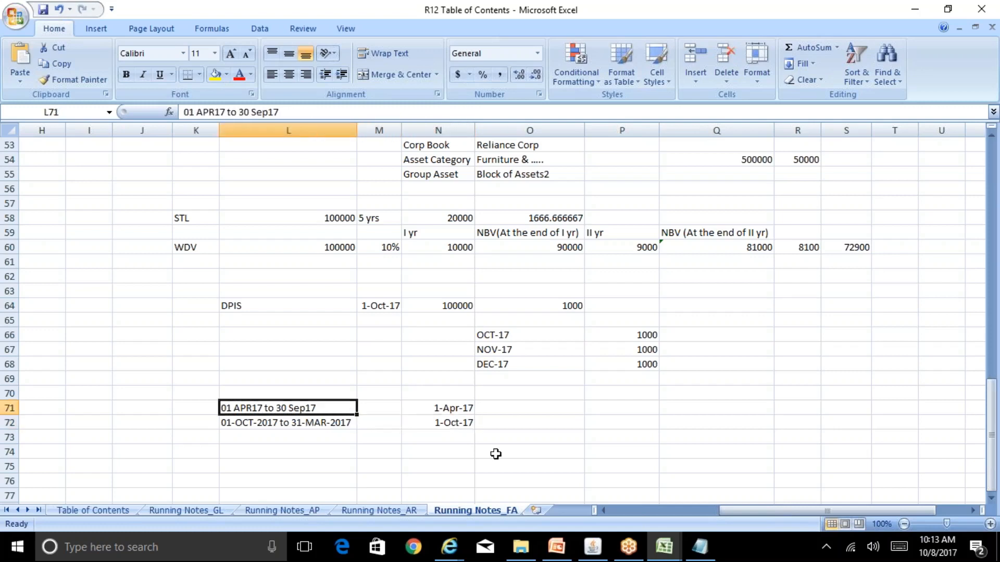
{"action": "key", "text": "Right"}
{"action": "key", "text": "Right"}
{"action": "key", "text": "Right"}
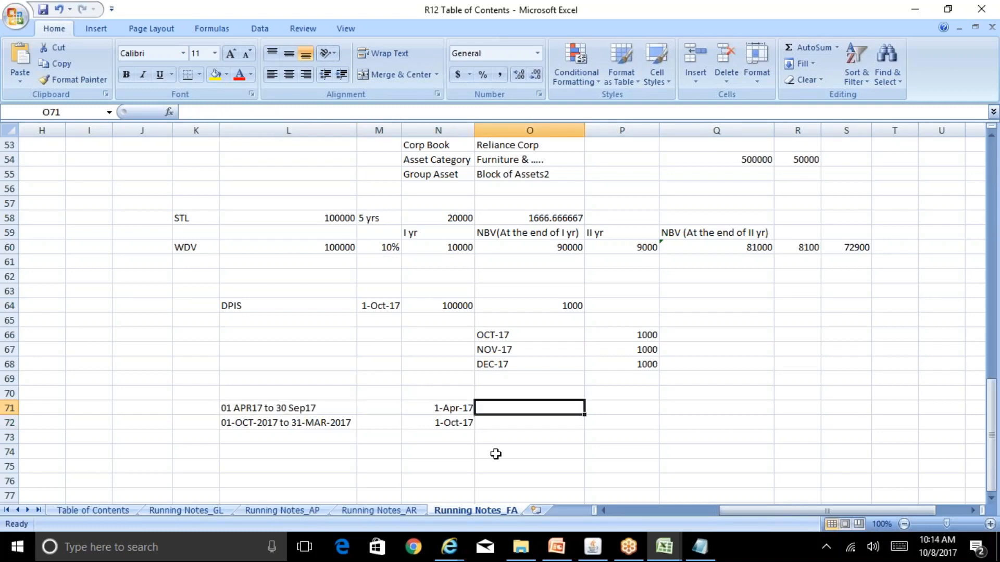
- Switch to Oracle Applications and compare the From, To and Prorate Dates of the FOLLOW-MON convention's April and May 2017 periods
{"action": "key", "text": "alt+Tab"}
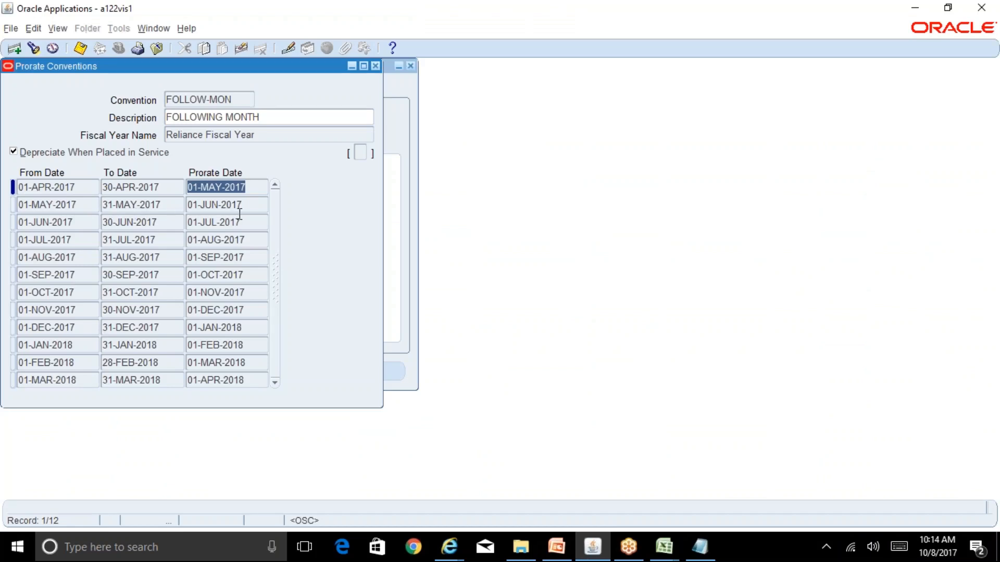
{"action": "left_click", "coordinate": [664, 547]}
{"action": "left_click", "coordinate": [628, 511]}
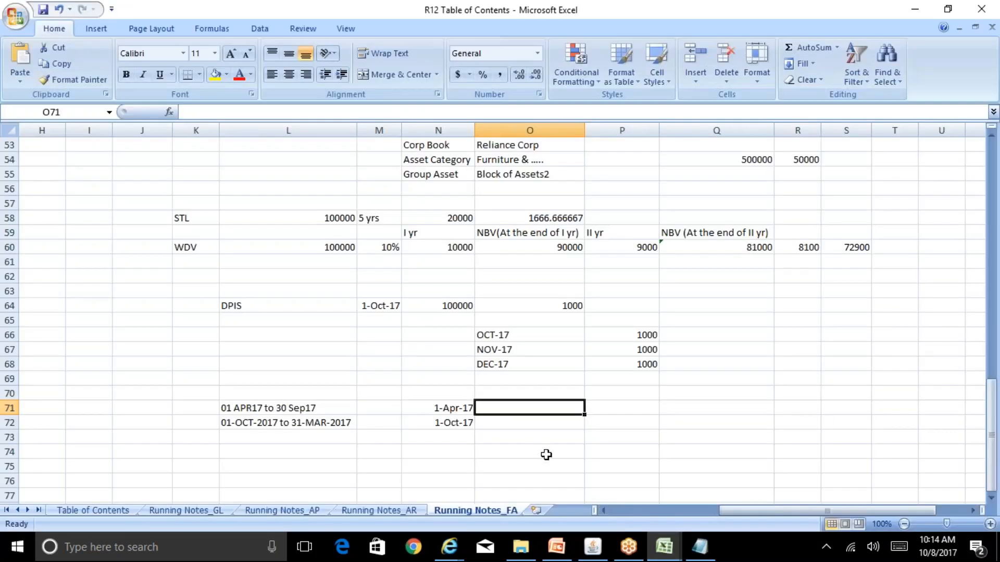
{"action": "left_click", "coordinate": [579, 546]}
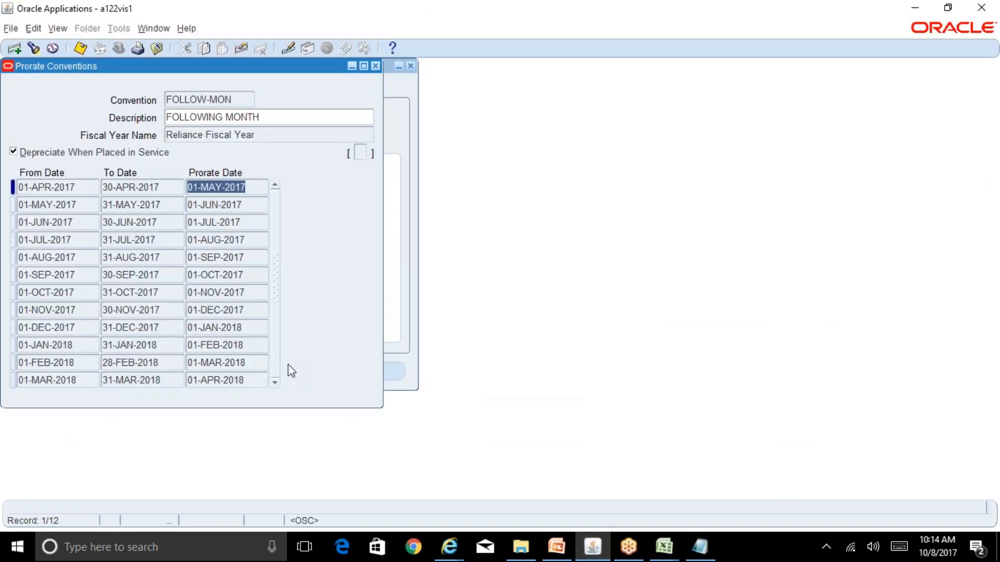
{"action": "left_click", "coordinate": [87, 189]}
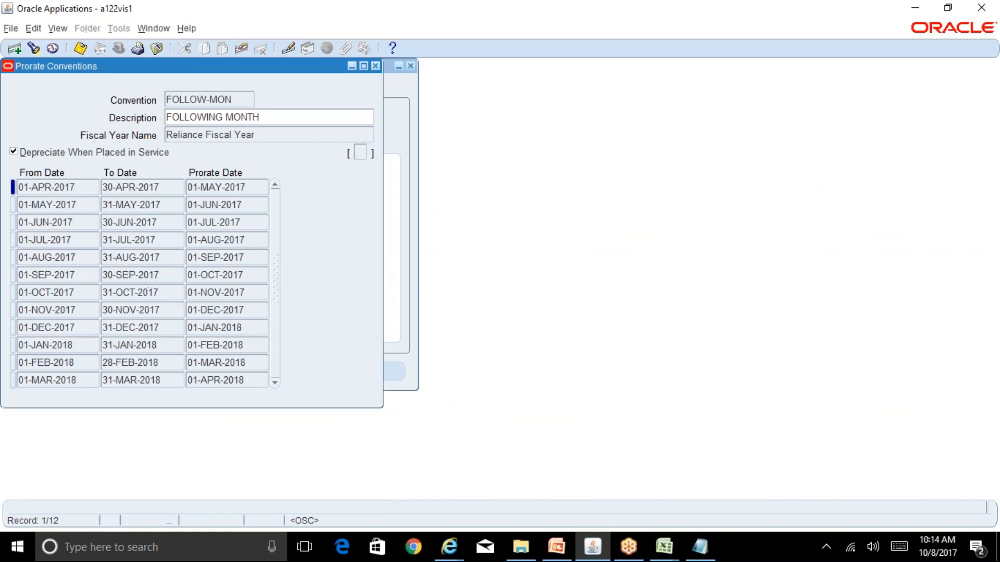
{"action": "left_click", "coordinate": [157, 188]}
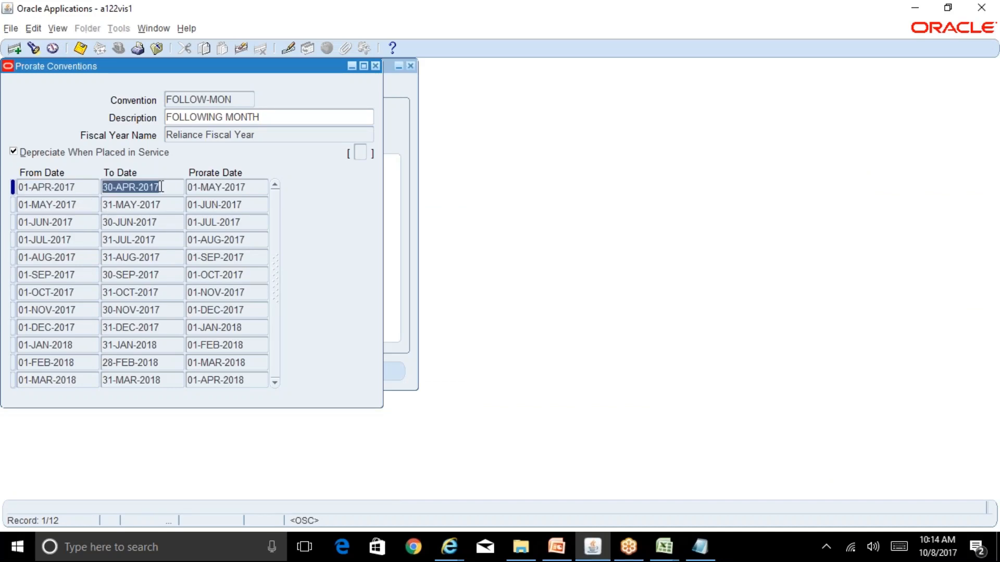
{"action": "left_click", "coordinate": [253, 188]}
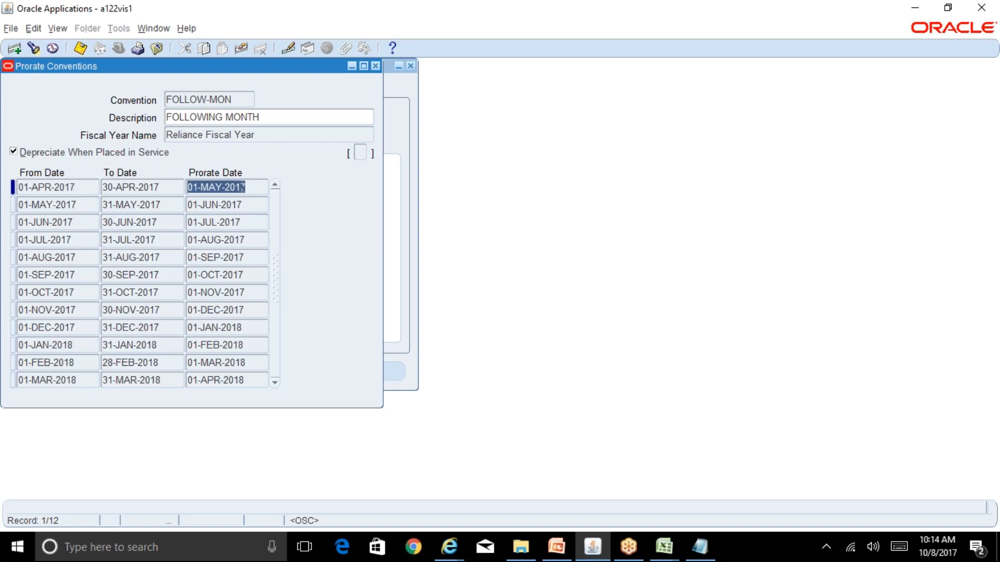
{"action": "key", "text": "Tab"}
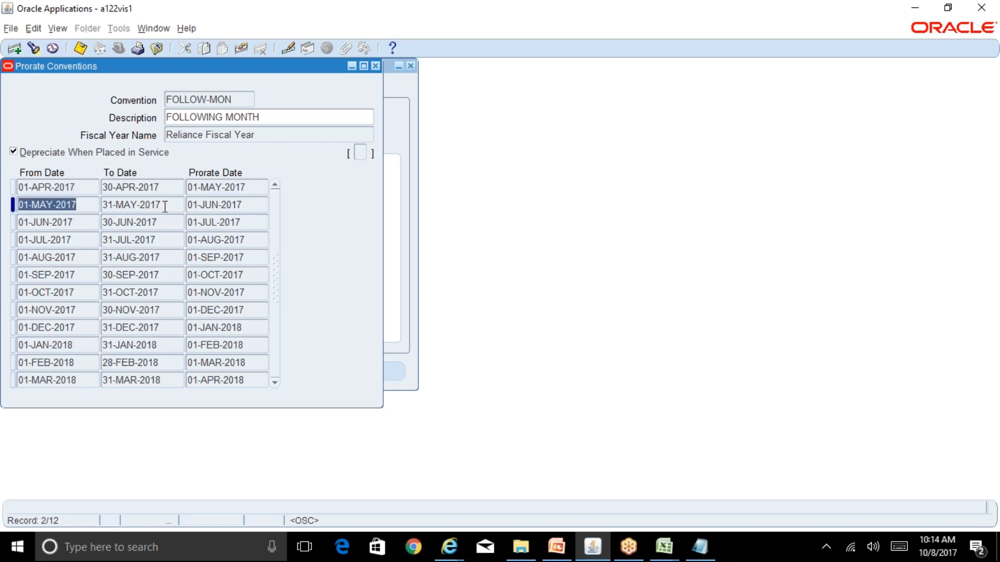
{"action": "key", "text": "Tab"}
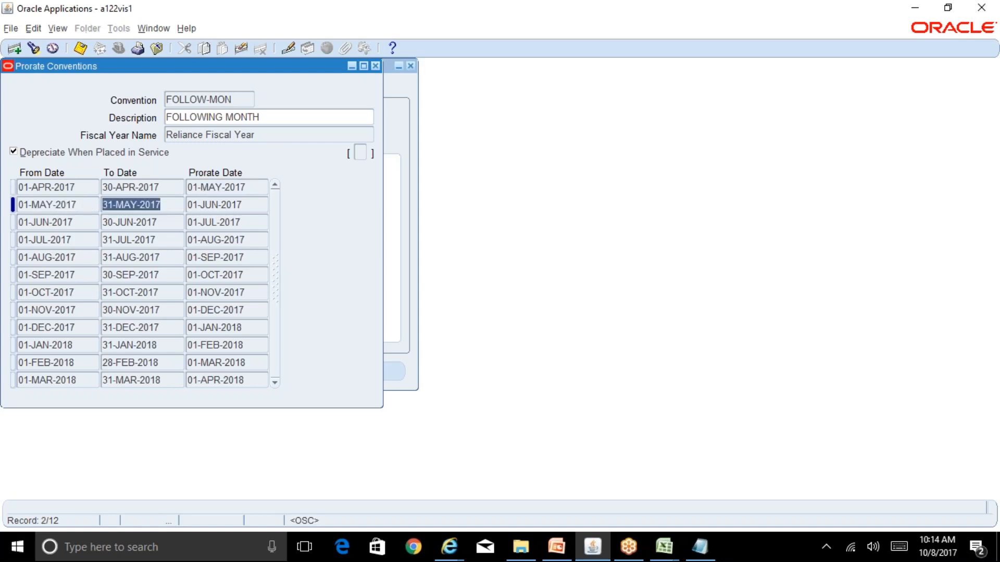
{"action": "left_click", "coordinate": [253, 206]}
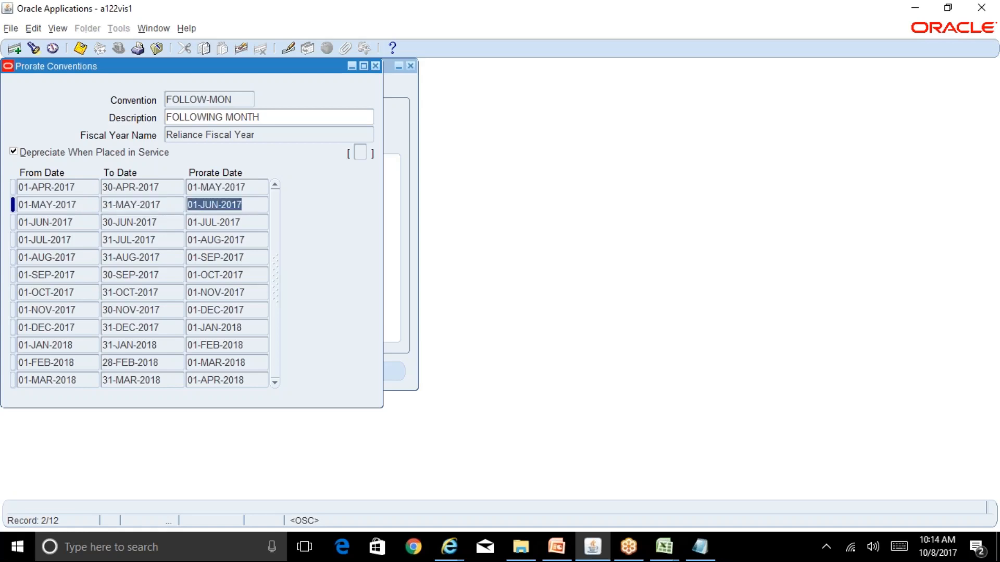
{"action": "left_click", "coordinate": [228, 104]}
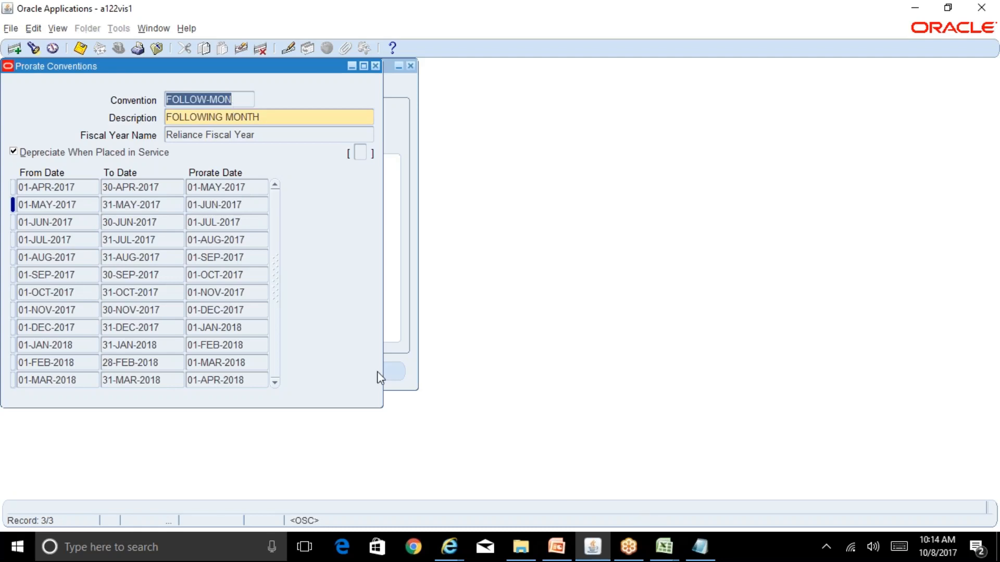
{"action": "left_click", "coordinate": [78, 189]}
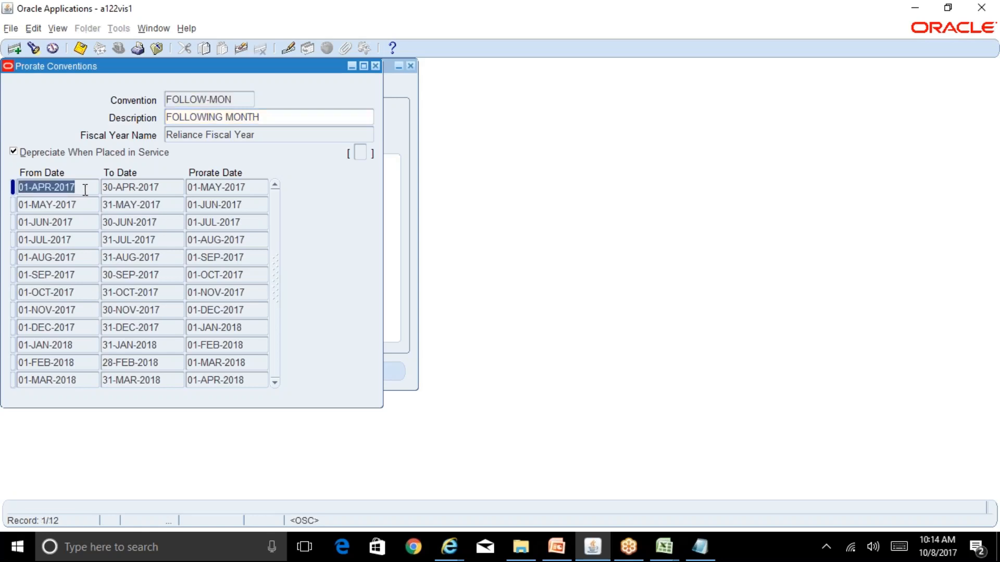
{"action": "left_click", "coordinate": [170, 187]}
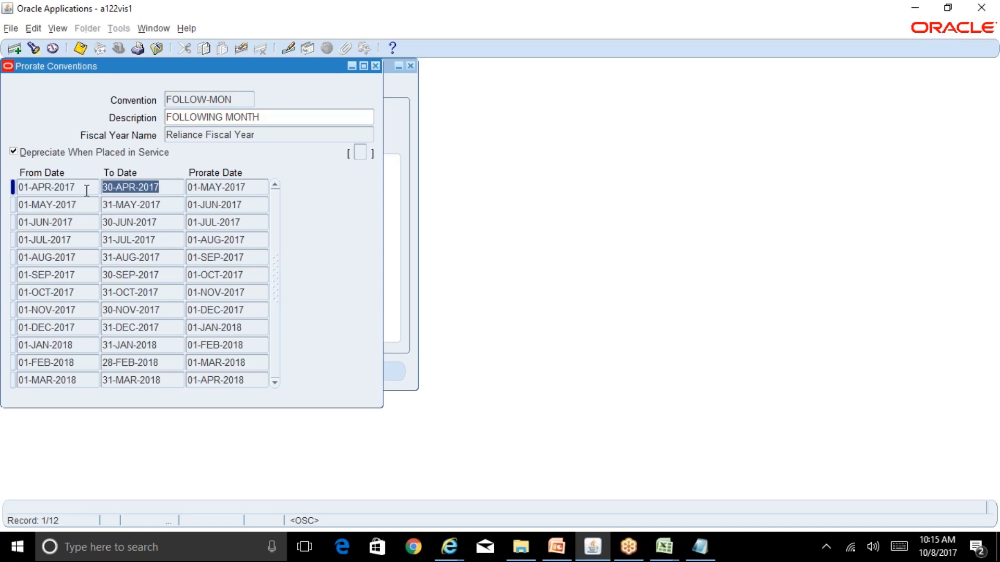
{"action": "left_click", "coordinate": [264, 188]}
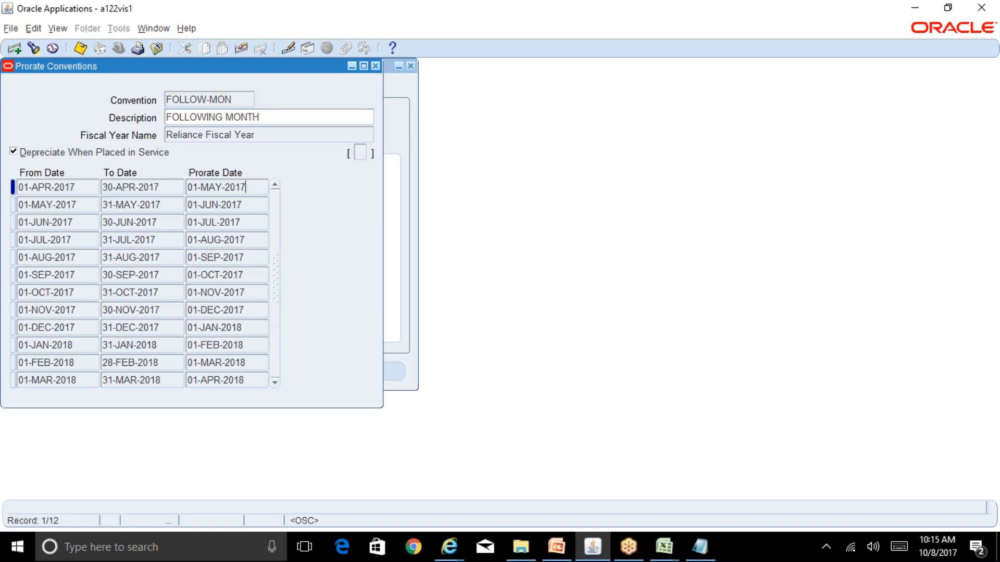
- Compare the From, To and Prorate Dates of the FOLLOW-MON convention's April, May and June 2017 periods
{"action": "left_click", "coordinate": [90, 203]}
{"action": "left_click", "coordinate": [167, 206]}
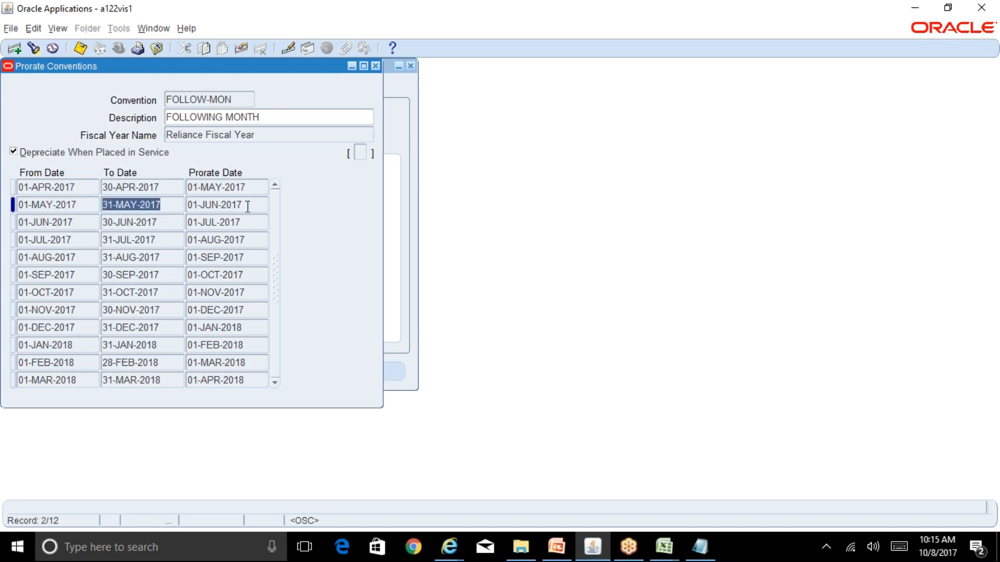
{"action": "left_click", "coordinate": [248, 206]}
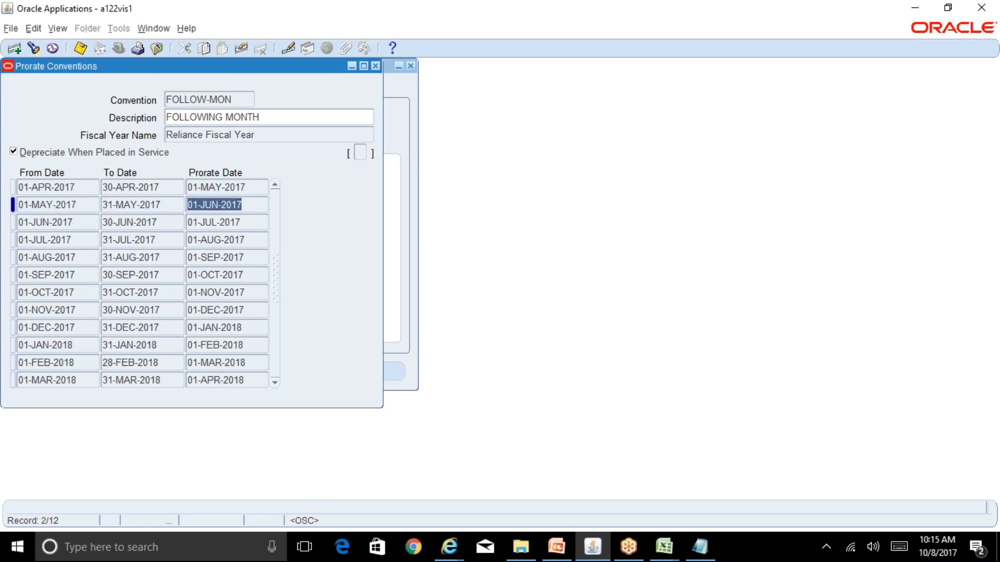
{"action": "left_click", "coordinate": [223, 116]}
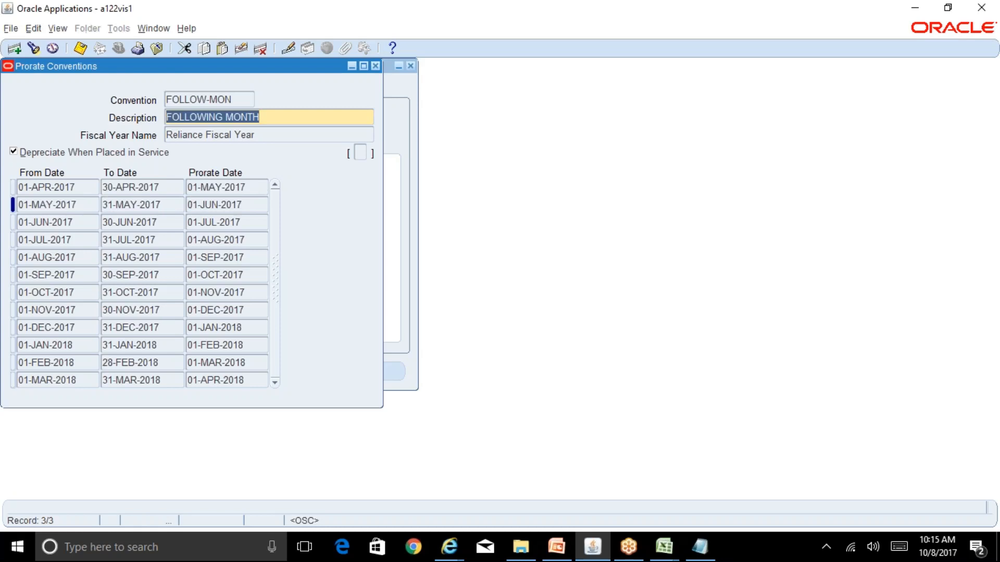
{"action": "left_click", "coordinate": [89, 186]}
{"action": "left_click", "coordinate": [157, 188]}
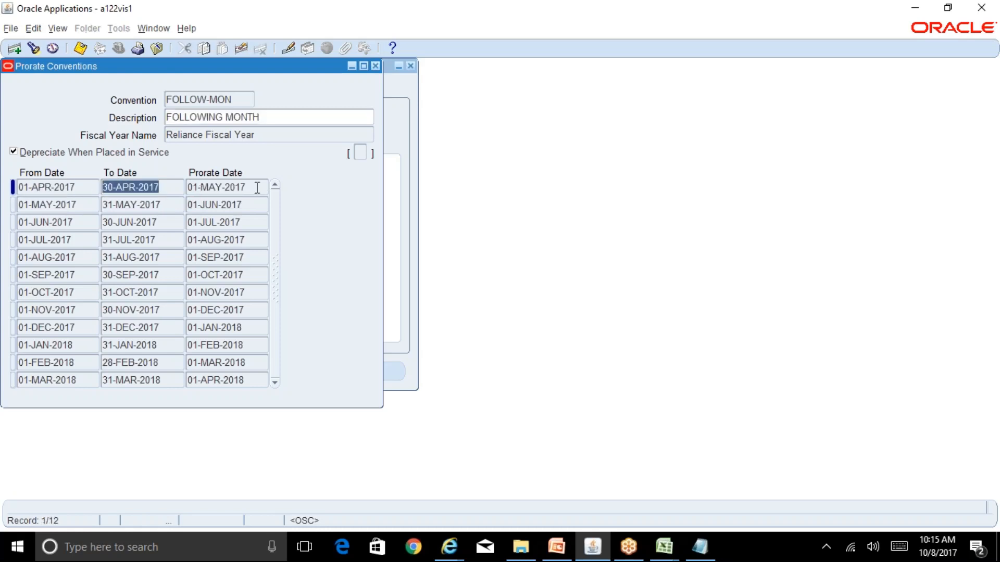
{"action": "left_click", "coordinate": [258, 188]}
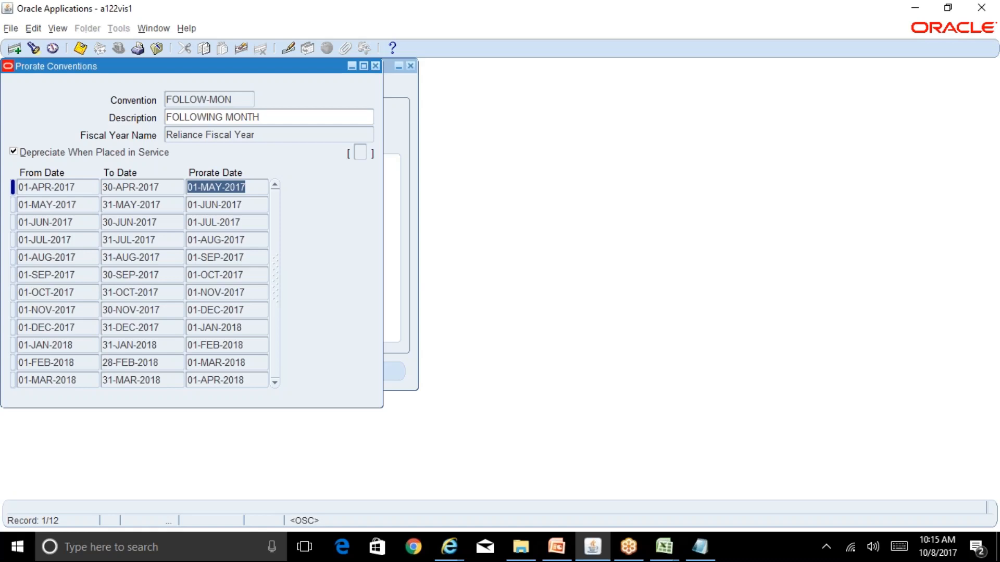
{"action": "left_click", "coordinate": [164, 207]}
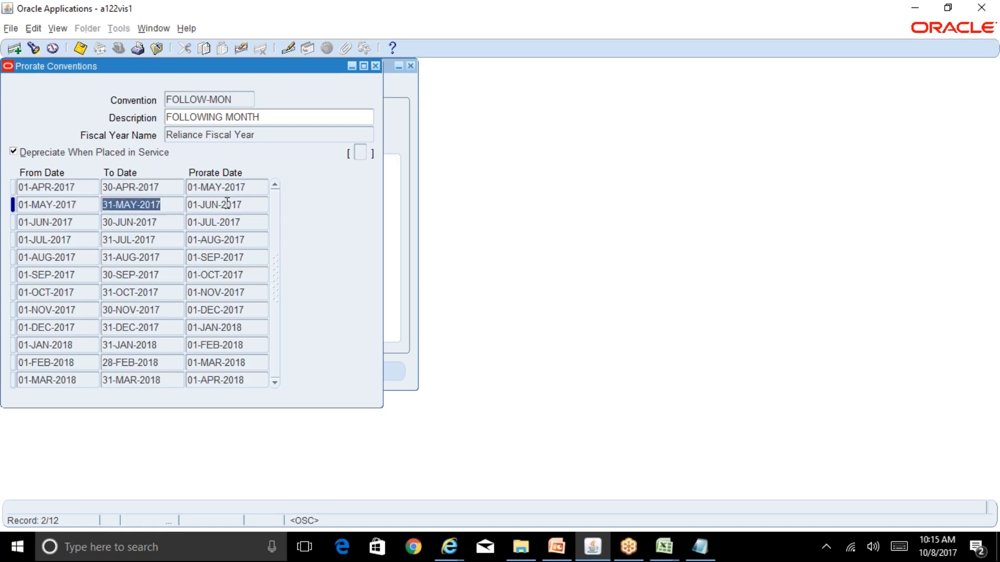
{"action": "left_click", "coordinate": [235, 205]}
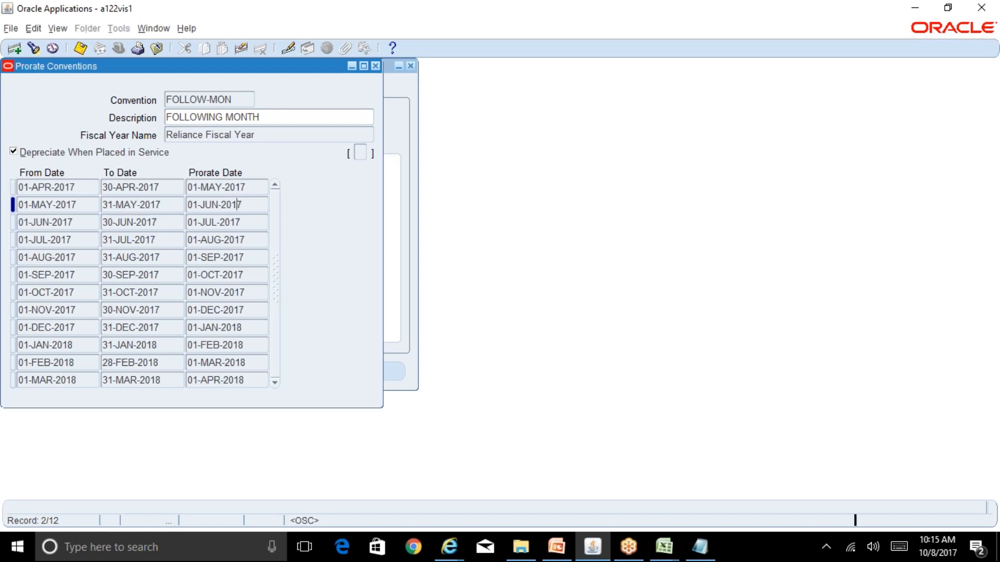
{"action": "left_click", "coordinate": [167, 223]}
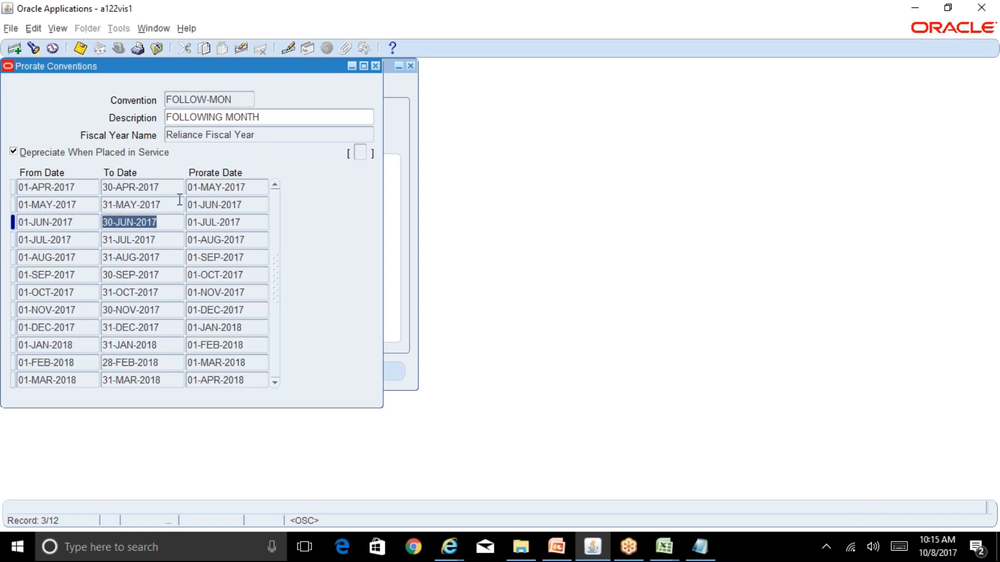
- Review the FOLLOW-MON convention name against the date ranges and Prorate Dates of its April and May 2017 periods
{"action": "left_click", "coordinate": [247, 102]}
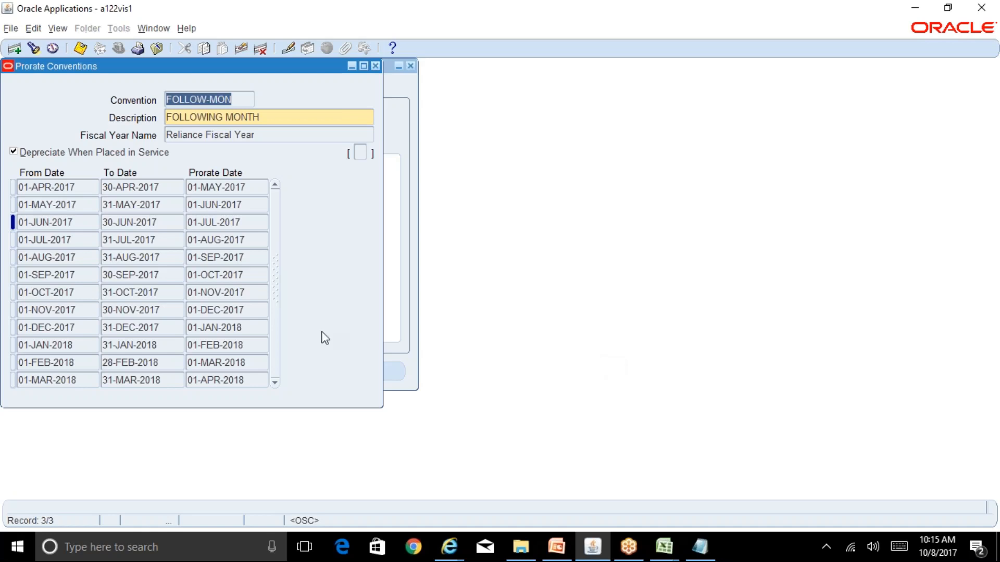
{"action": "left_click", "coordinate": [76, 186]}
{"action": "left_click", "coordinate": [182, 188]}
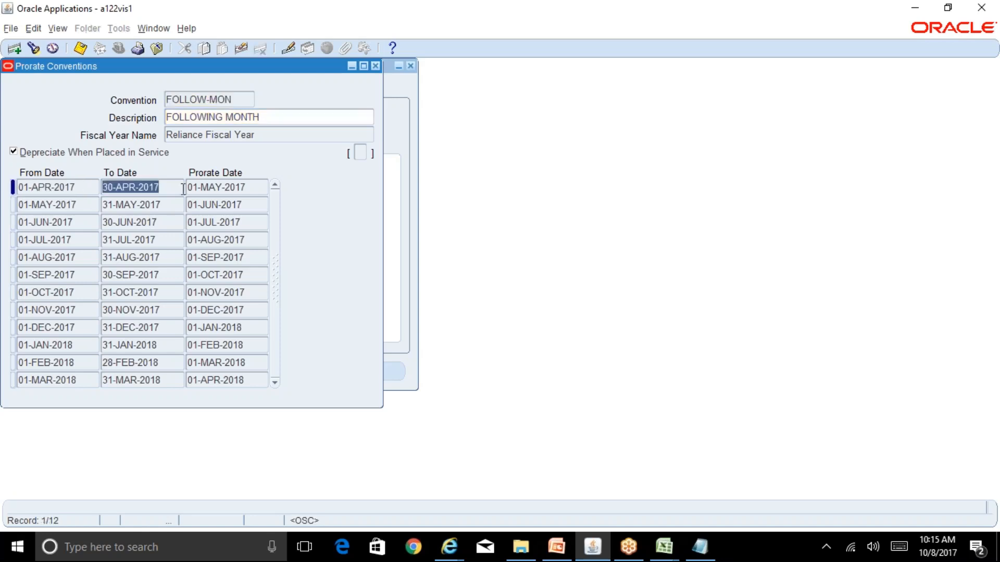
{"action": "left_click", "coordinate": [235, 192]}
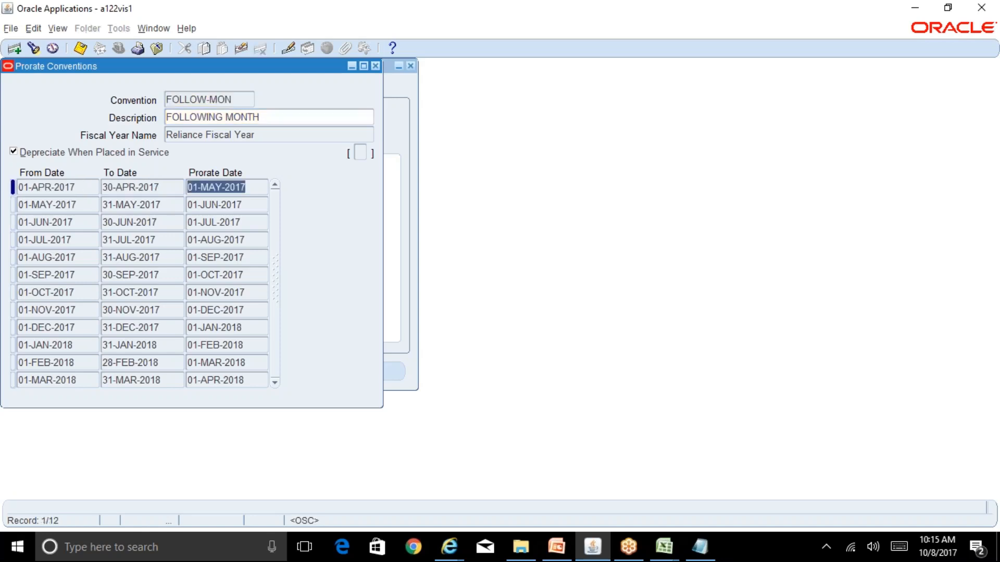
{"action": "left_click", "coordinate": [84, 204]}
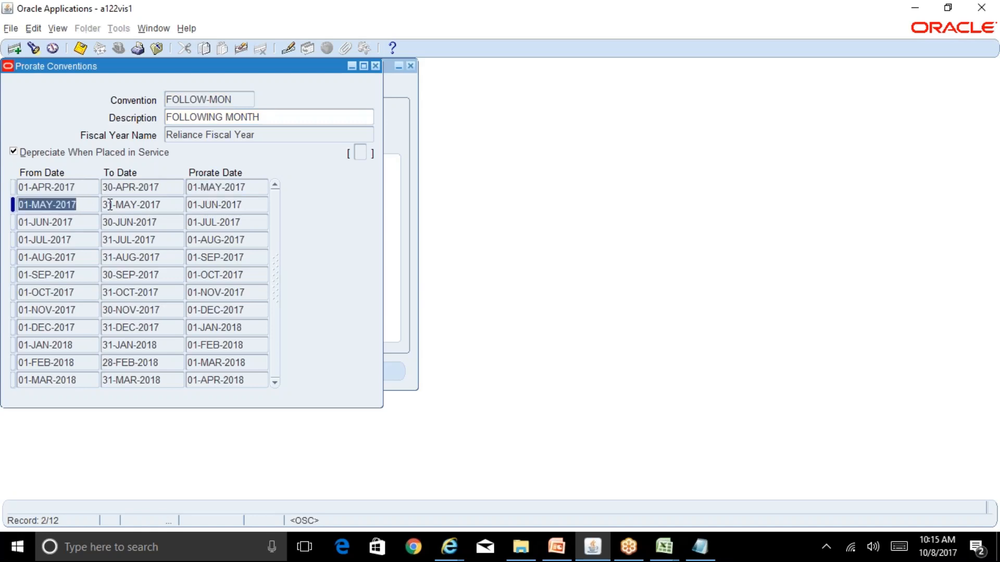
{"action": "left_click", "coordinate": [141, 204]}
{"action": "left_click", "coordinate": [226, 208]}
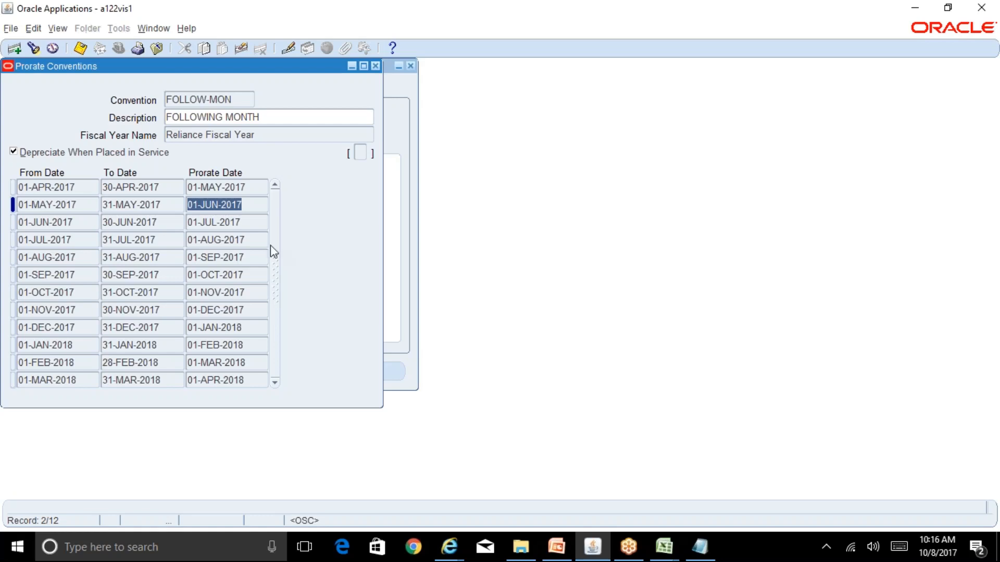
- Add a period from 01-APR-2018 to 30-APR-2018 with prorate date 01-MAY-2018, and clear that record again
{"action": "left_click", "coordinate": [249, 381]}
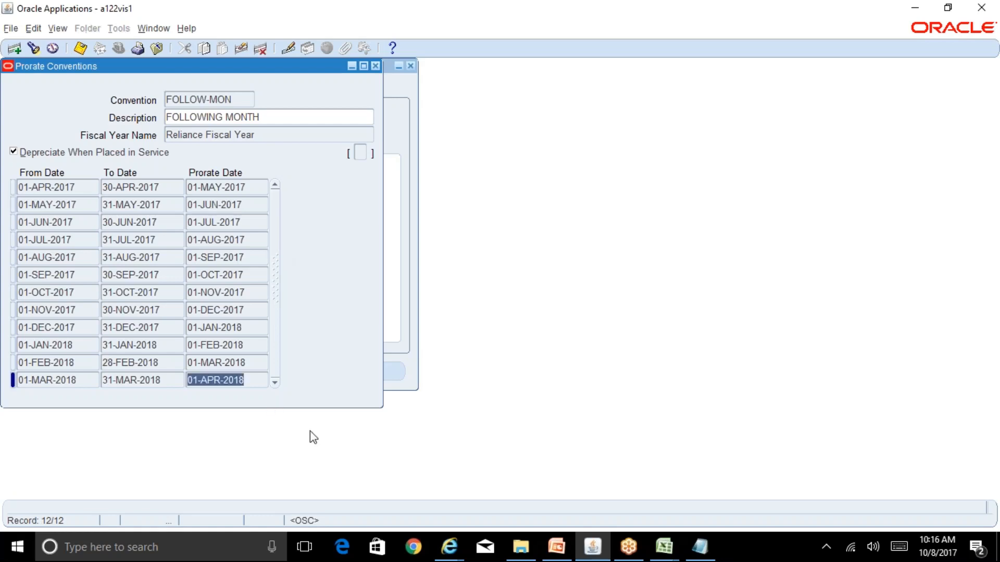
{"action": "key", "text": "Tab"}
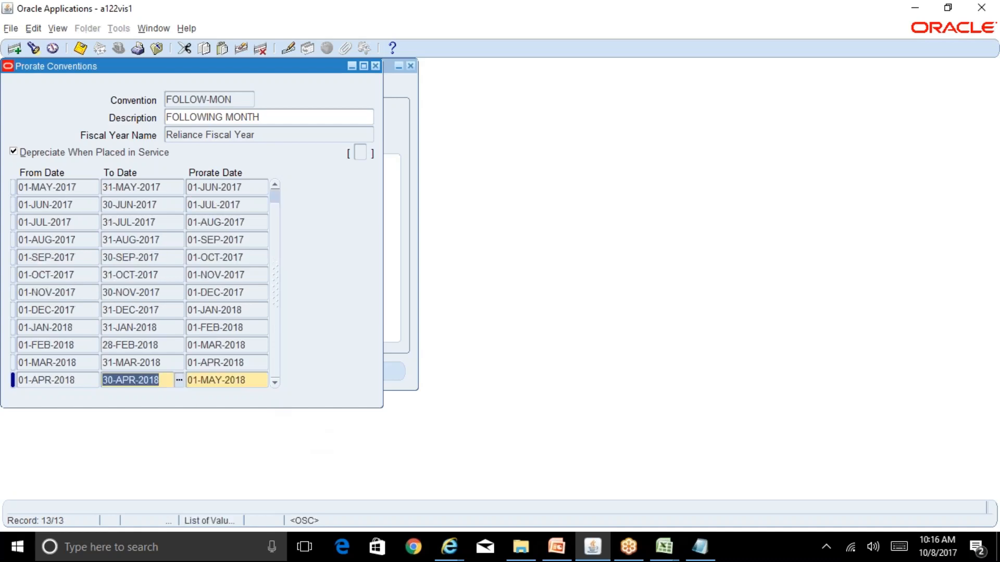
{"action": "left_click", "coordinate": [245, 363]}
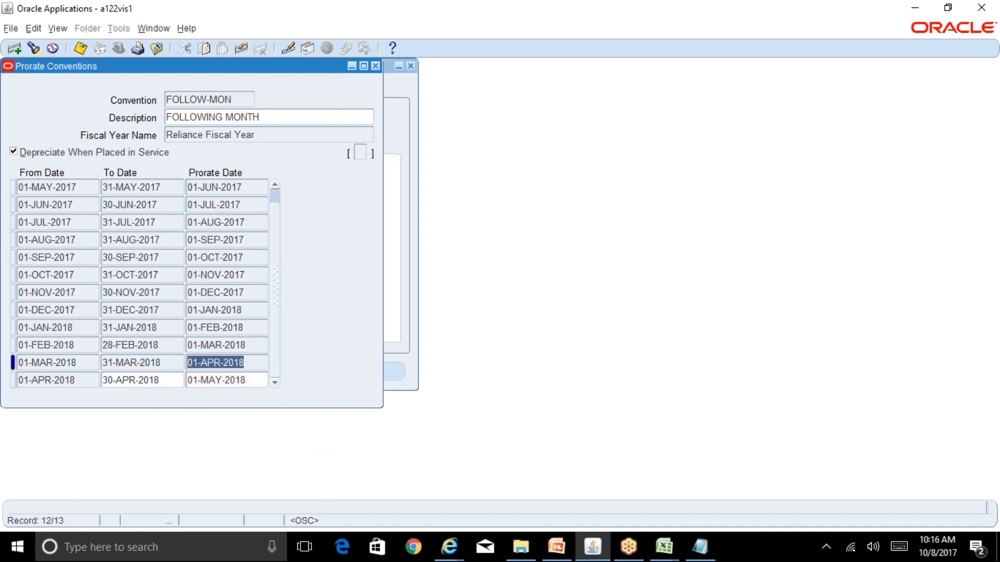
{"action": "left_click", "coordinate": [251, 382]}
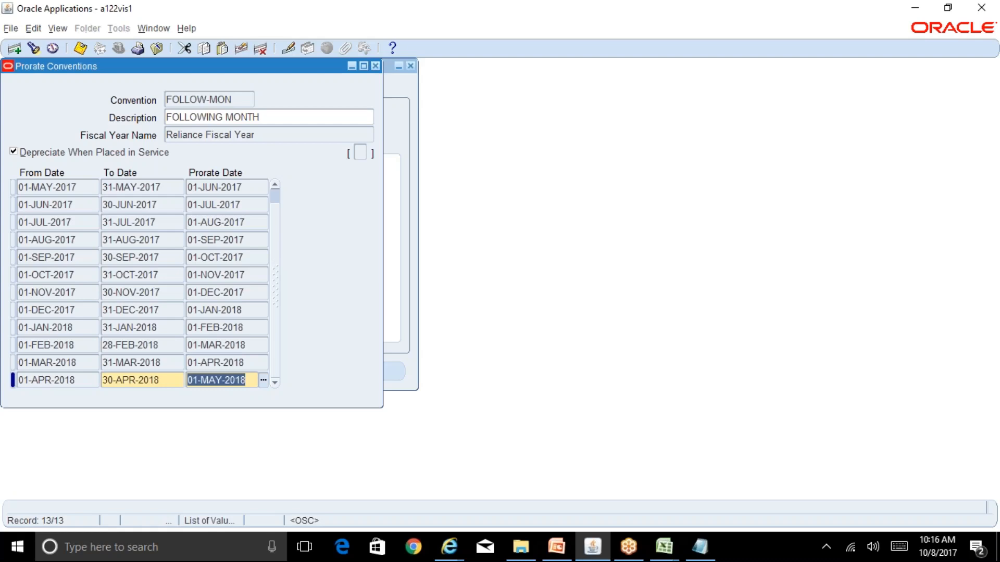
{"action": "key", "text": "alt+e"}
{"action": "key", "text": "l"}
{"action": "key", "text": "r"}
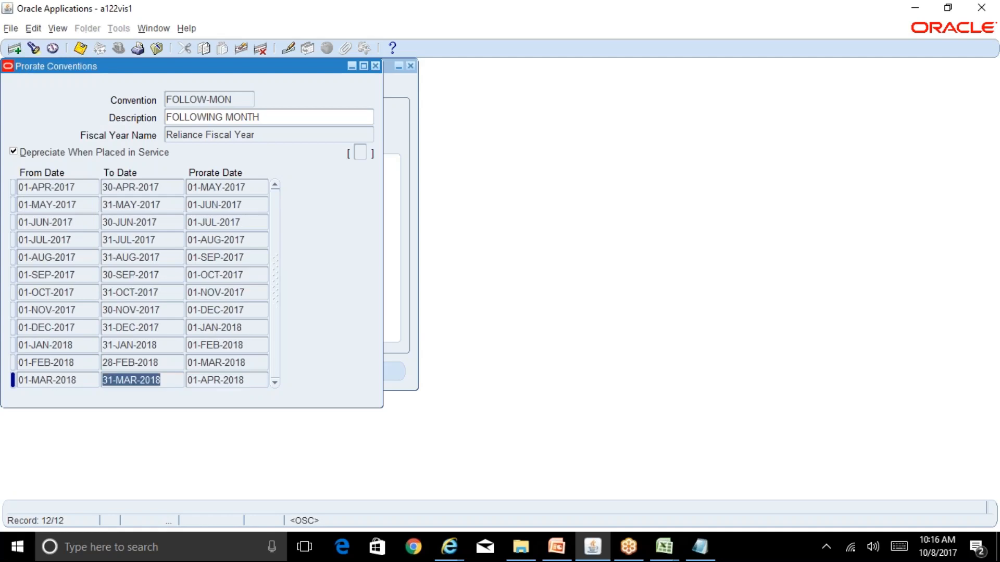
- Check the Prorate Date of the April 2017 period against its From Date
{"action": "left_click", "coordinate": [264, 191]}
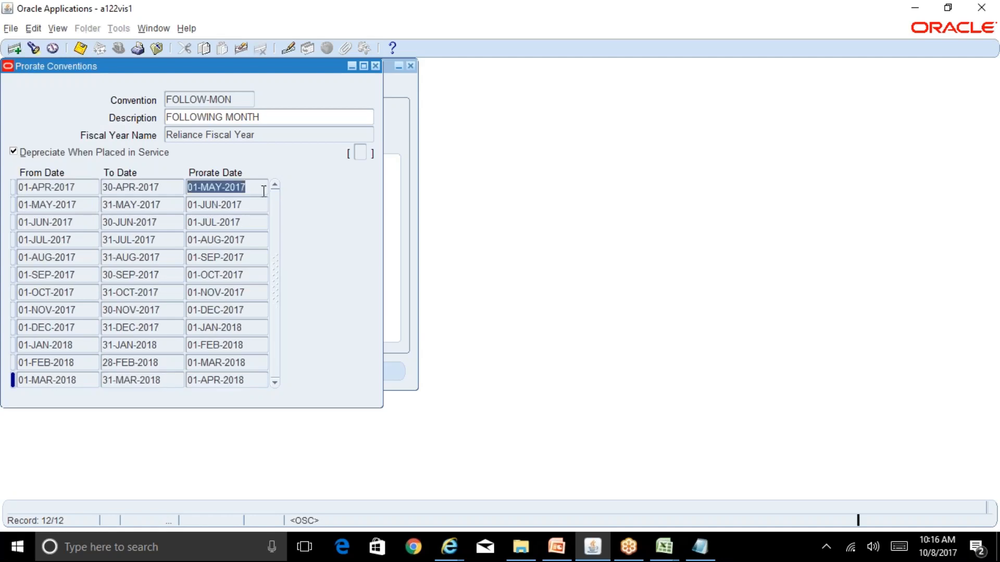
{"action": "double_click", "coordinate": [263, 191]}
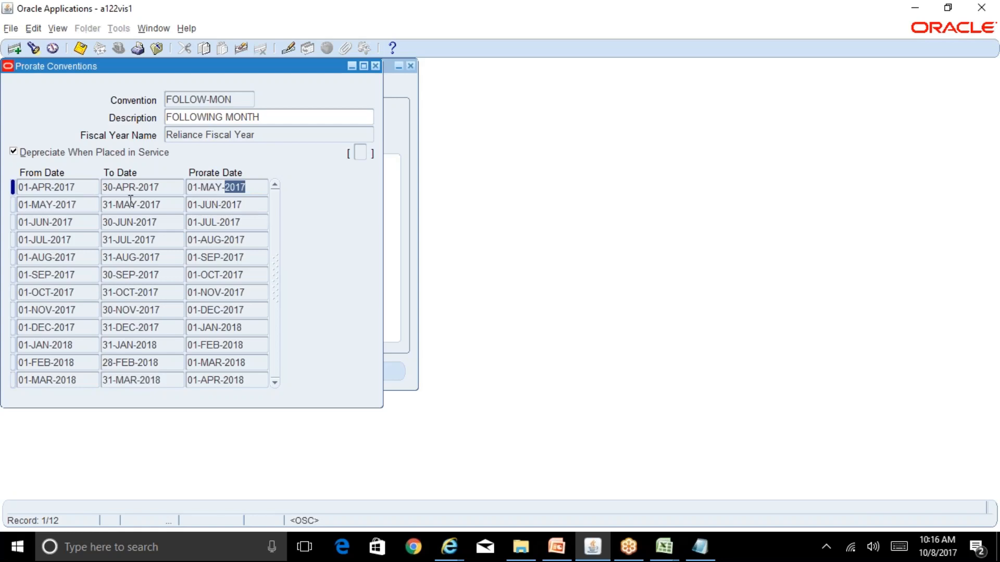
{"action": "left_click", "coordinate": [68, 188]}
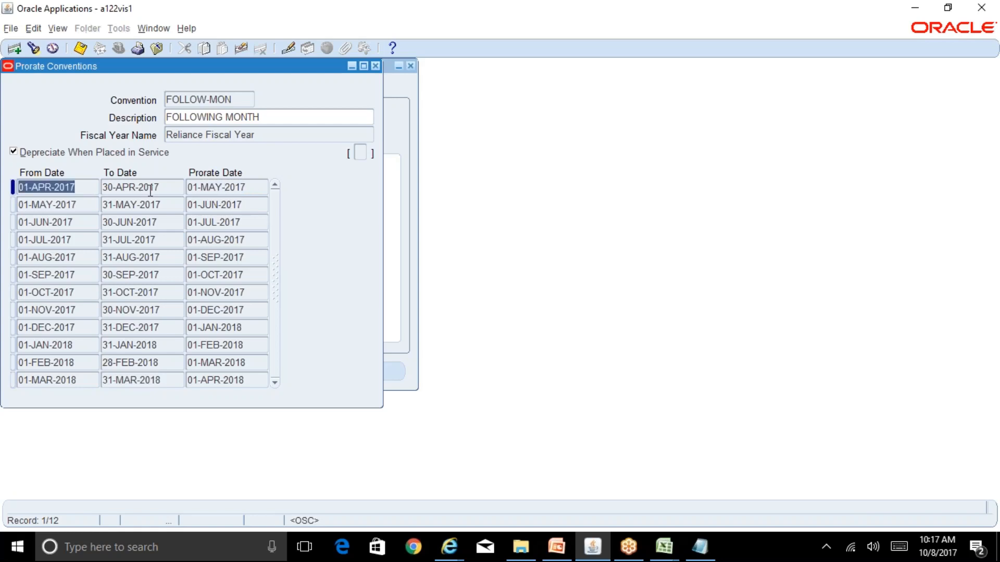
- Start a new prorate convention record with the convention name DAILY and the description DAILY
{"action": "left_click", "coordinate": [242, 100]}
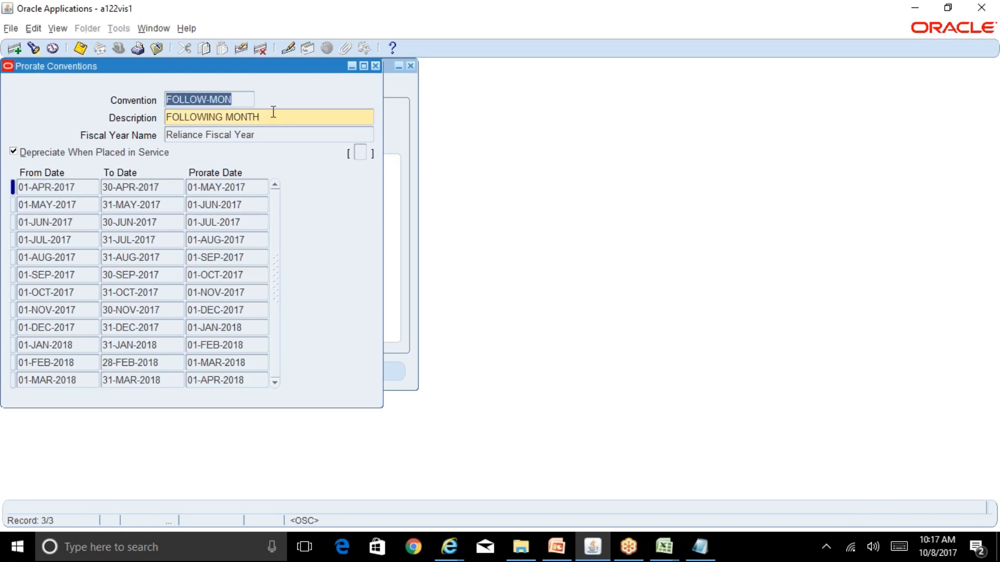
{"action": "key", "text": "ctrl+Down"}
{"action": "type", "text": "TEST"}
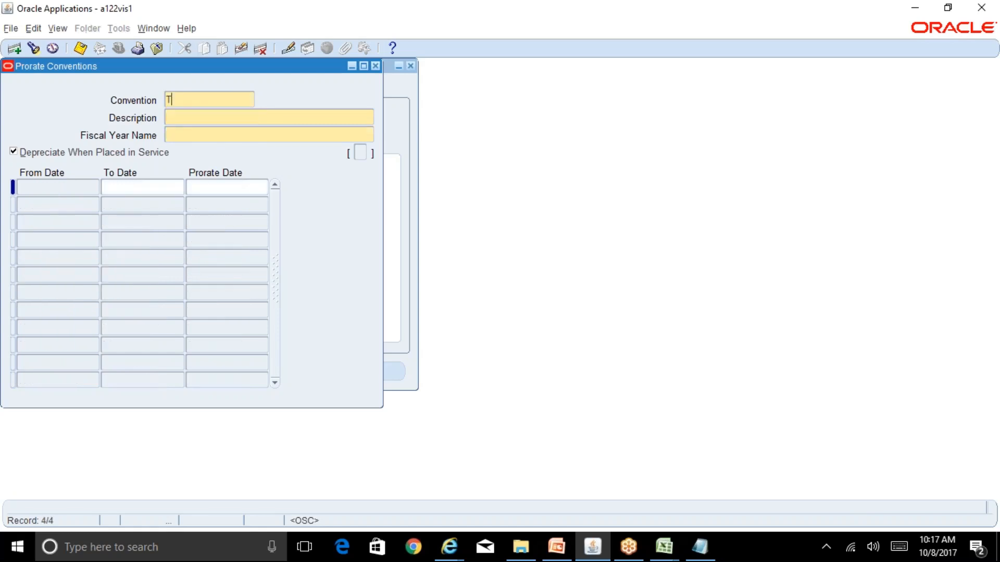
{"action": "key", "text": "BackSpace"}
{"action": "key", "text": "BackSpace"}
{"action": "key", "text": "BackSpace"}
{"action": "key", "text": "BackSpace"}
{"action": "type", "text": "DAILY"}
{"action": "key", "text": "Tab"}
{"action": "type", "text": "DAILY"}
{"action": "key", "text": "Tab"}
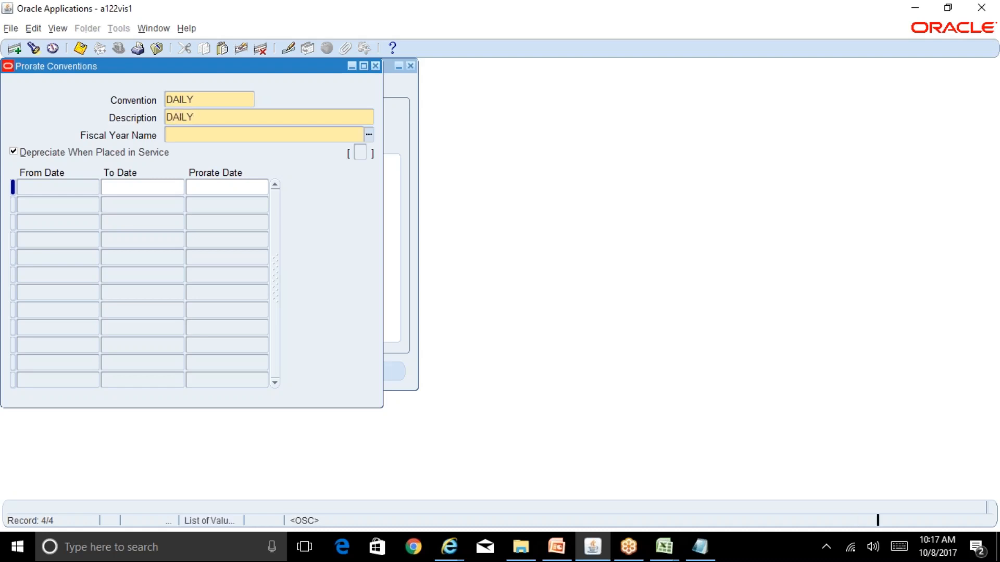
- Assign the ACCOUNTING fiscal year to the DAILY convention
{"action": "key", "text": "ctrl+l"}
{"action": "key", "text": "Down"}
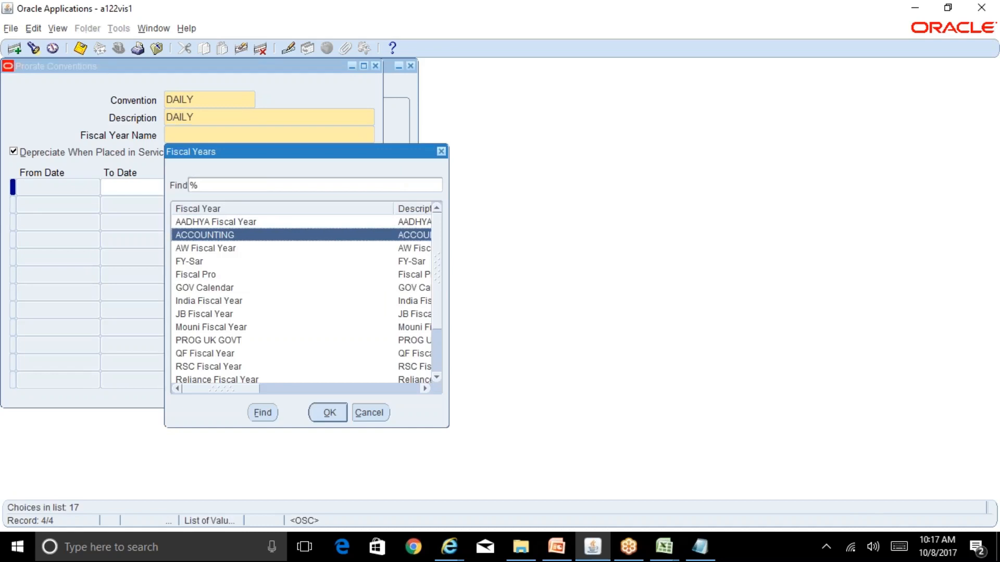
{"action": "key", "text": "Return"}
- Set both the To Date and the Prorate Date of the first DAILY period to 01-JAN-1993
{"action": "left_click", "coordinate": [134, 190]}
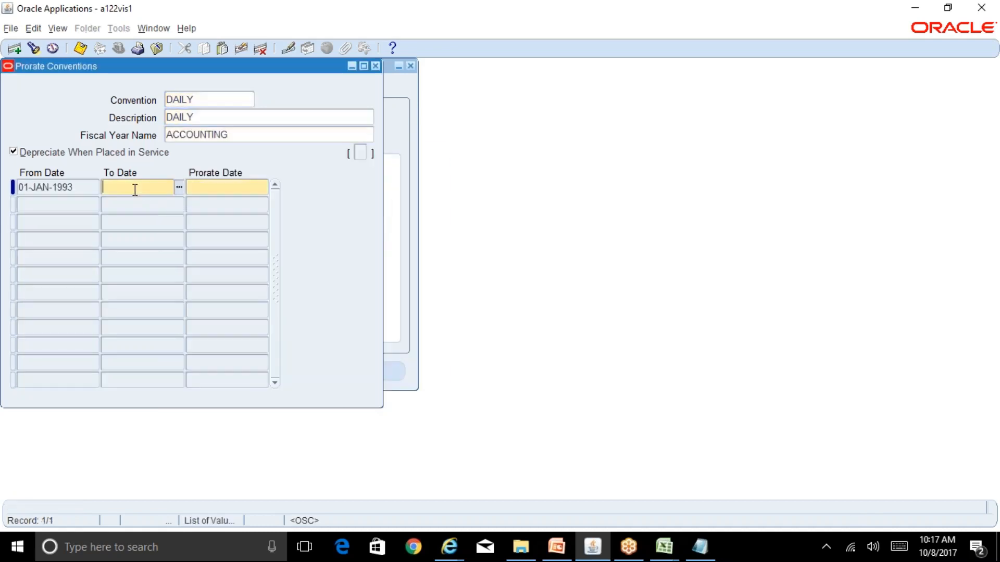
{"action": "type", "text": "01-JAN-1993"}
{"action": "key", "text": "Tab"}
{"action": "type", "text": "01-JAN-1993"}
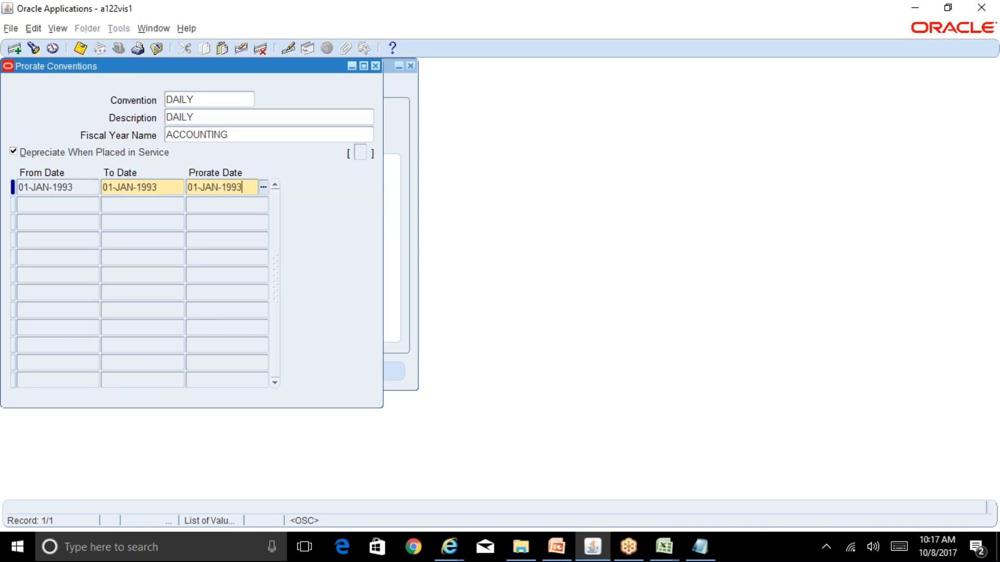
{"action": "key", "text": "Tab"}
- Generate consecutive one-day periods in the DAILY convention from 02-JAN-1993 through 01-MAR-1993
{"action": "key", "text": "Down"}
{"action": "key", "text": "Down"}
{"action": "key", "text": "Down"}
{"action": "key", "text": "Down"}
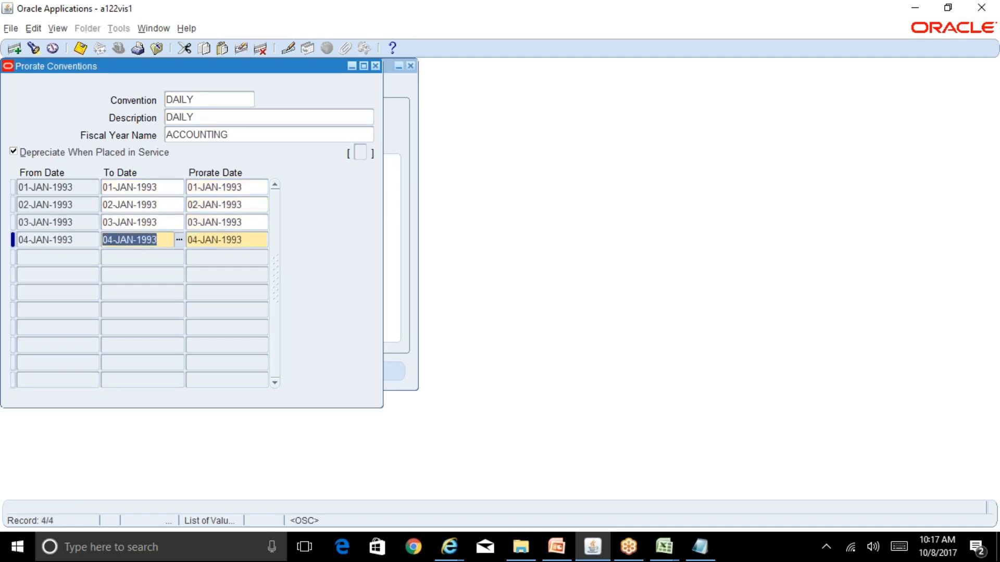
{"action": "key", "text": "Down"}
{"action": "key", "text": "Down"}
{"action": "key", "text": "Down"}
{"action": "key", "text": "Down"}
{"action": "key", "text": "Down"}
{"action": "key", "text": "Down"}
{"action": "key", "text": "Down"}
{"action": "key", "text": "Down"}
{"action": "key", "text": "Down"}
{"action": "key", "text": "Down"}
{"action": "key", "text": "Down"}
{"action": "key", "text": "Down"}
{"action": "key", "text": "Down"}
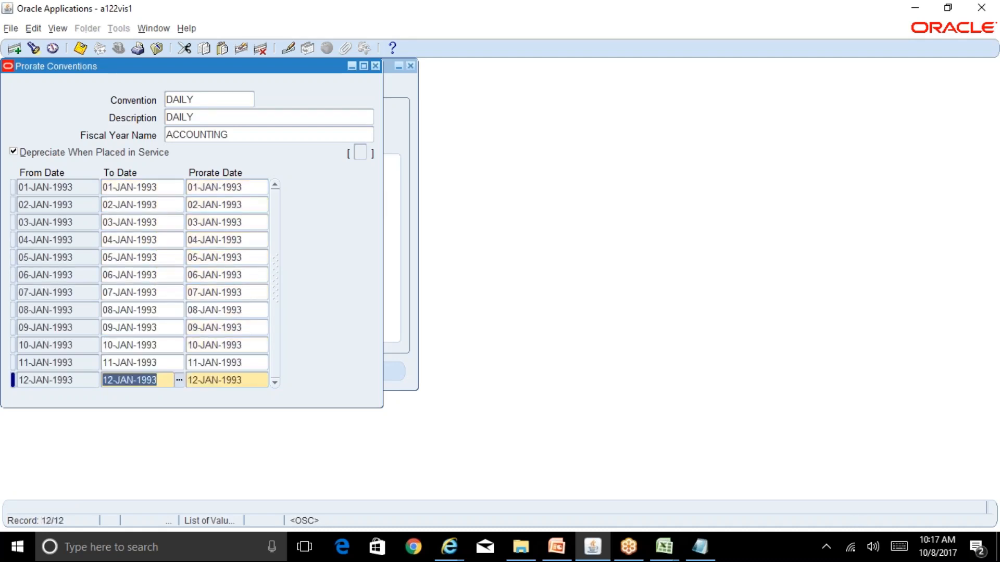
{"action": "key", "text": "Down"}
{"action": "key", "text": "Down"}
{"action": "key", "text": "Down"}
{"action": "key", "text": "Down"}
{"action": "key", "text": "Down"}
{"action": "key", "text": "Down"}
{"action": "key", "text": "Down"}
{"action": "key", "text": "Down"}
{"action": "key", "text": "Down"}
{"action": "key", "text": "Down"}
{"action": "key", "text": "Down"}
{"action": "key", "text": "Down"}
{"action": "key", "text": "Down"}
{"action": "key", "text": "Down"}
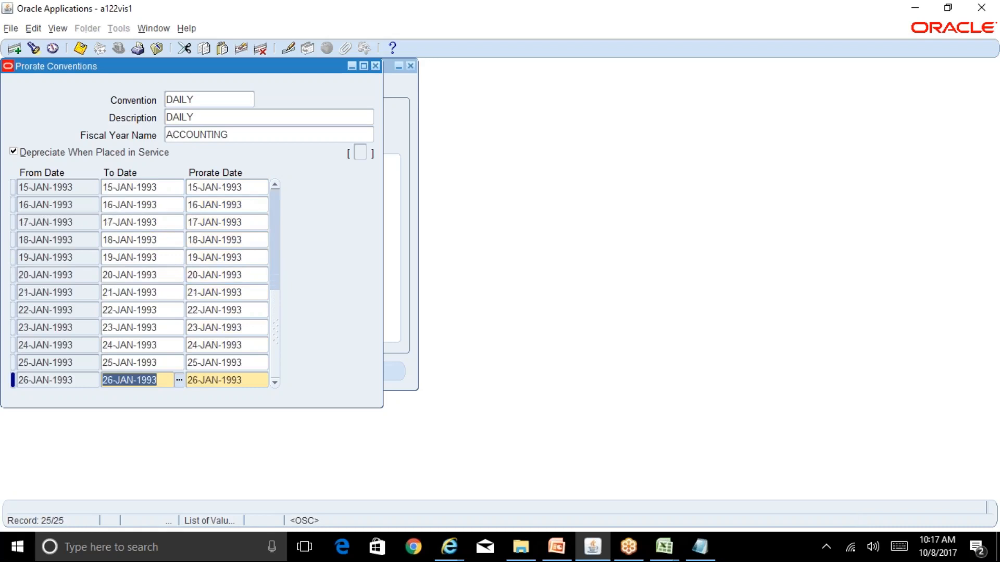
{"action": "key", "text": "Down"}
{"action": "key", "text": "Down"}
{"action": "key", "text": "Down"}
{"action": "key", "text": "Down"}
{"action": "key", "text": "Down"}
{"action": "key", "text": "Down"}
{"action": "key", "text": "Down"}
{"action": "key", "text": "Down"}
{"action": "key", "text": "Down"}
{"action": "key", "text": "Down"}
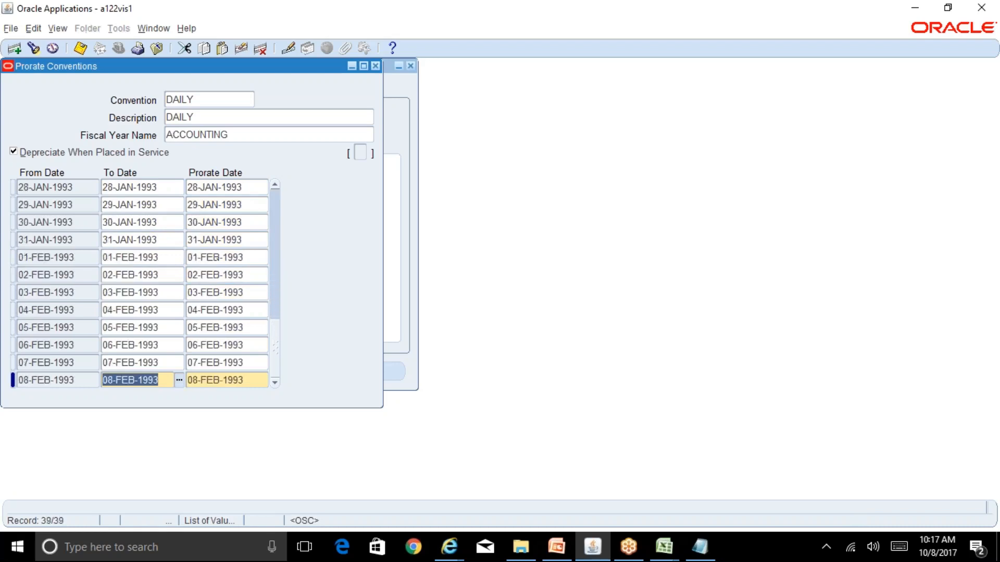
{"action": "key", "text": "Down"}
{"action": "key", "text": "Down"}
{"action": "key", "text": "Down"}
{"action": "key", "text": "Down"}
{"action": "key", "text": "Down"}
{"action": "key", "text": "Down"}
{"action": "key", "text": "Down"}
{"action": "key", "text": "Down"}
{"action": "key", "text": "Down"}
{"action": "key", "text": "Down"}
{"action": "key", "text": "Down"}
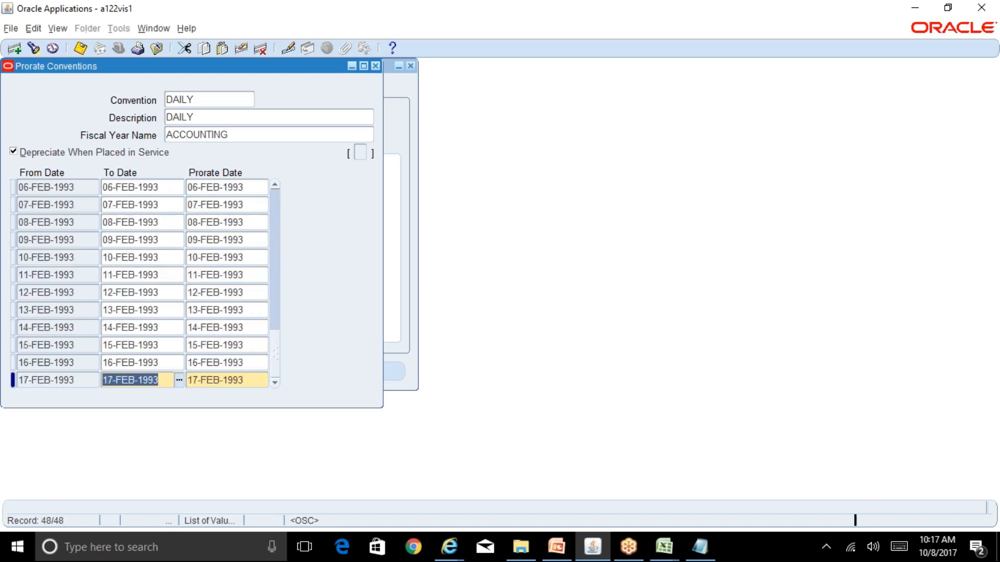
{"action": "key", "text": "Down"}
{"action": "key", "text": "Down"}
{"action": "key", "text": "Down"}
{"action": "key", "text": "Down"}
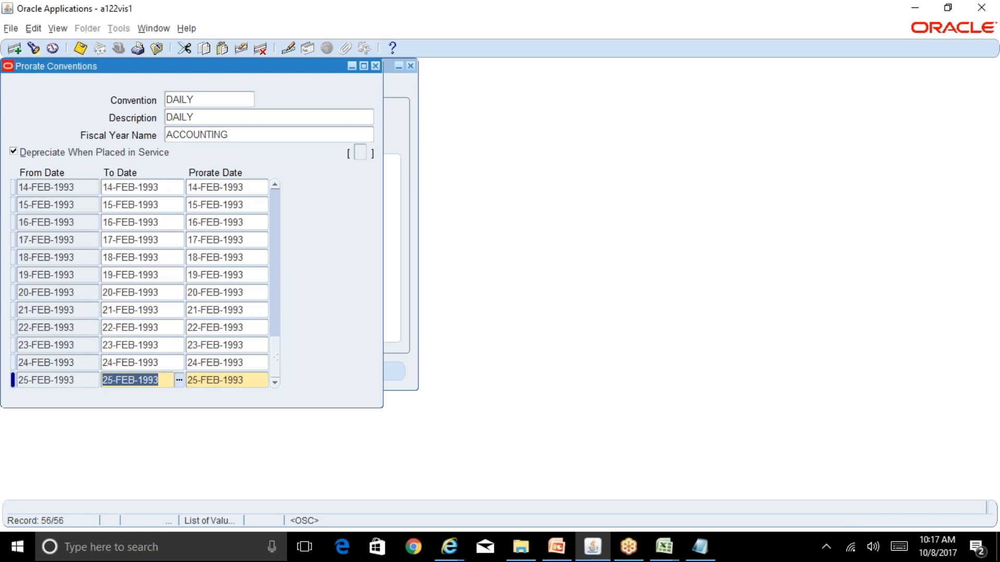
{"action": "key", "text": "Down"}
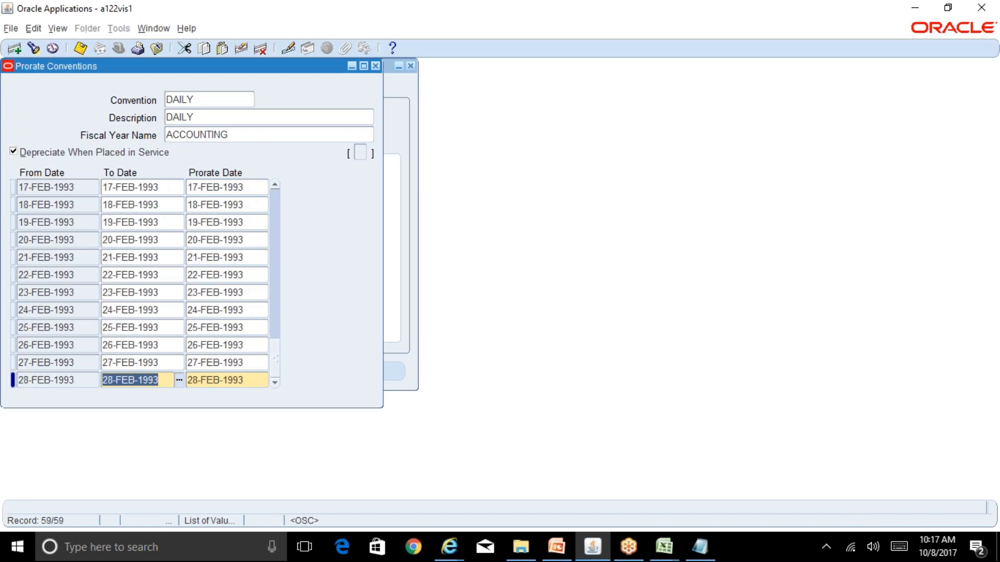
{"action": "key", "text": "Down"}
{"action": "key", "text": "Up"}
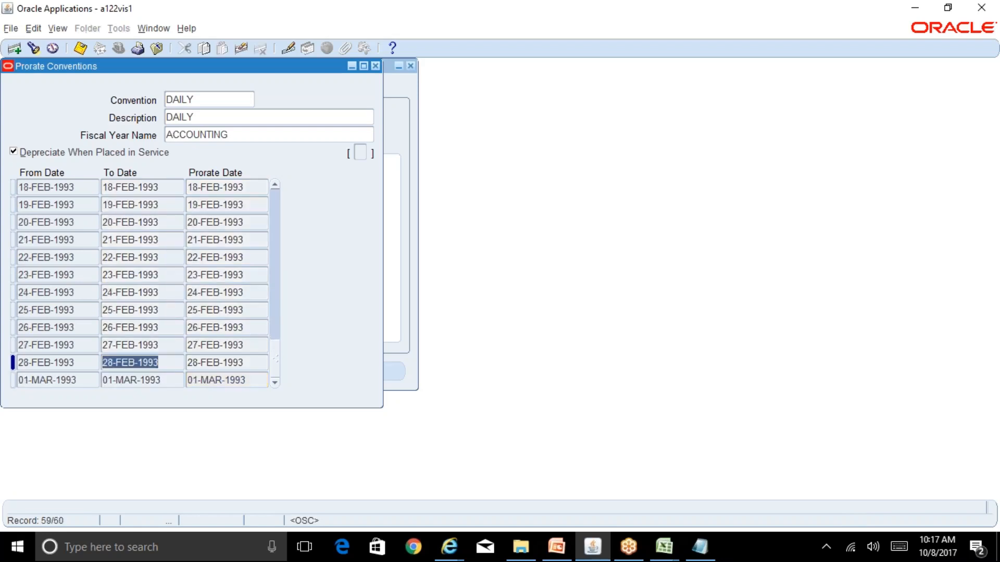
- Save the DAILY prorate convention with its one-day periods and close the Prorate Conventions form
{"action": "key", "text": "ctrl+s"}
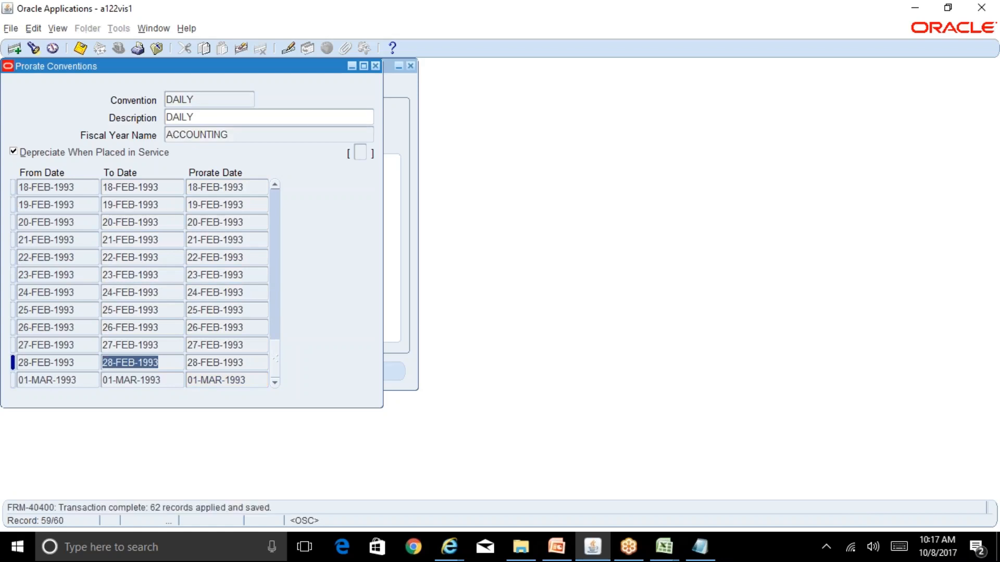
{"action": "left_click", "coordinate": [222, 102]}
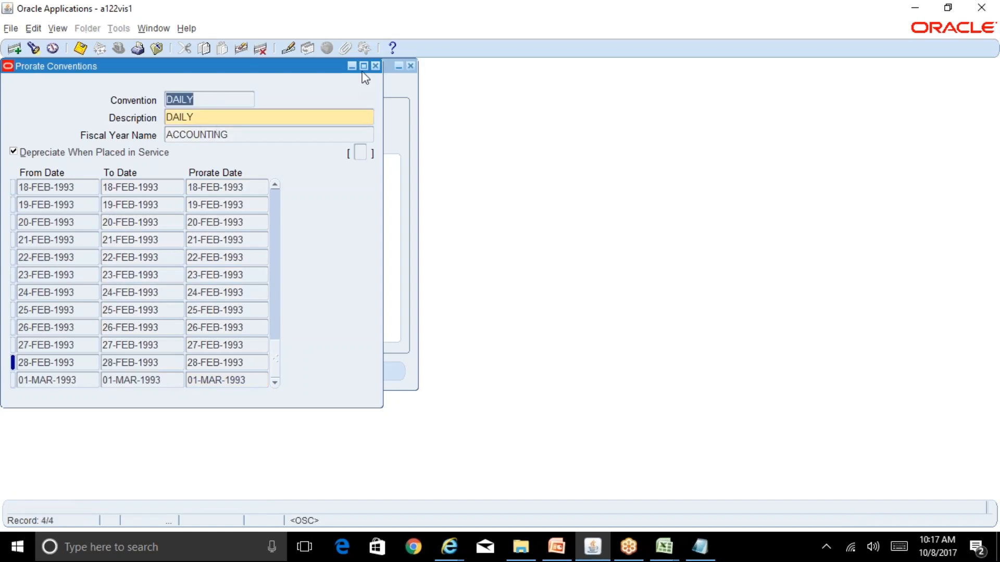
{"action": "left_click", "coordinate": [375, 66]}
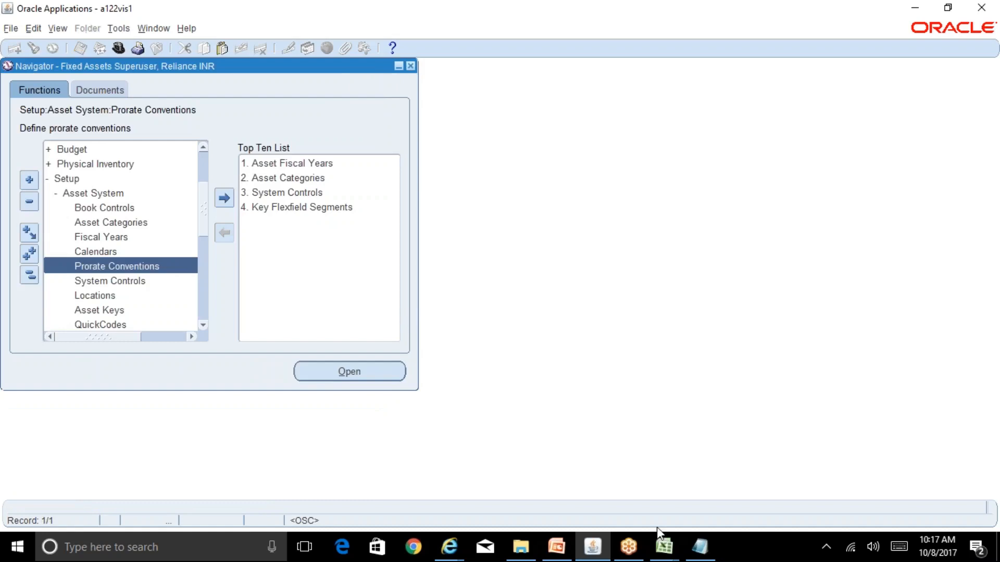
- Switch to the BR100_Financials_FA workbook in Excel and view the FA-15 sheet on defining asset categories
{"action": "mouse_move", "coordinate": [664, 546]}
{"action": "left_click", "coordinate": [629, 504]}
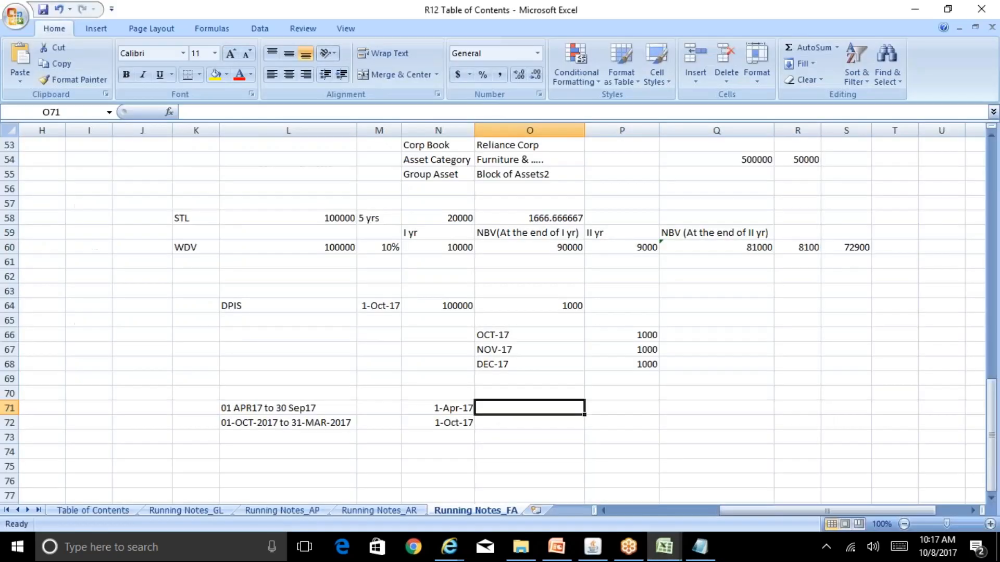
{"action": "left_click", "coordinate": [729, 504]}
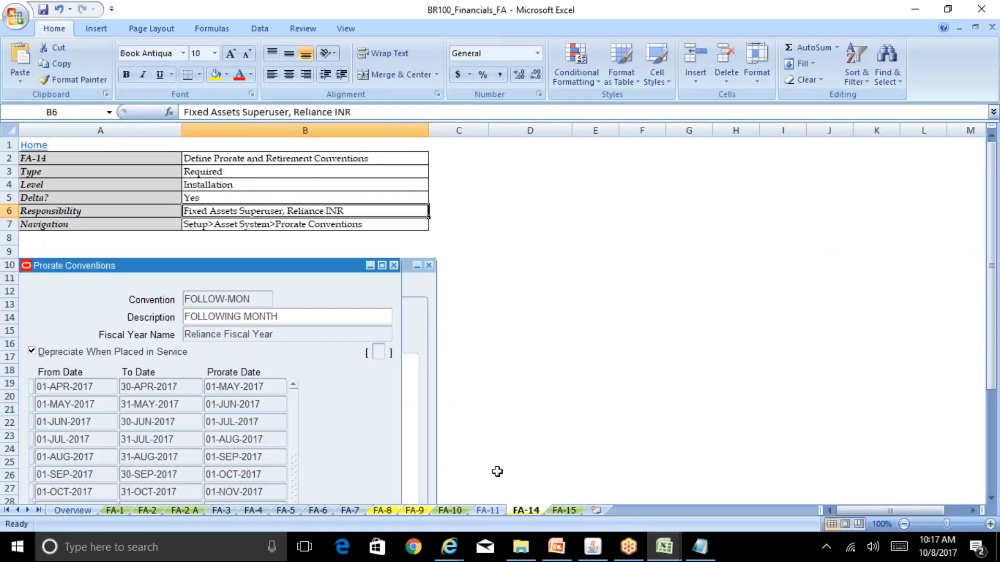
{"action": "left_click", "coordinate": [562, 514]}
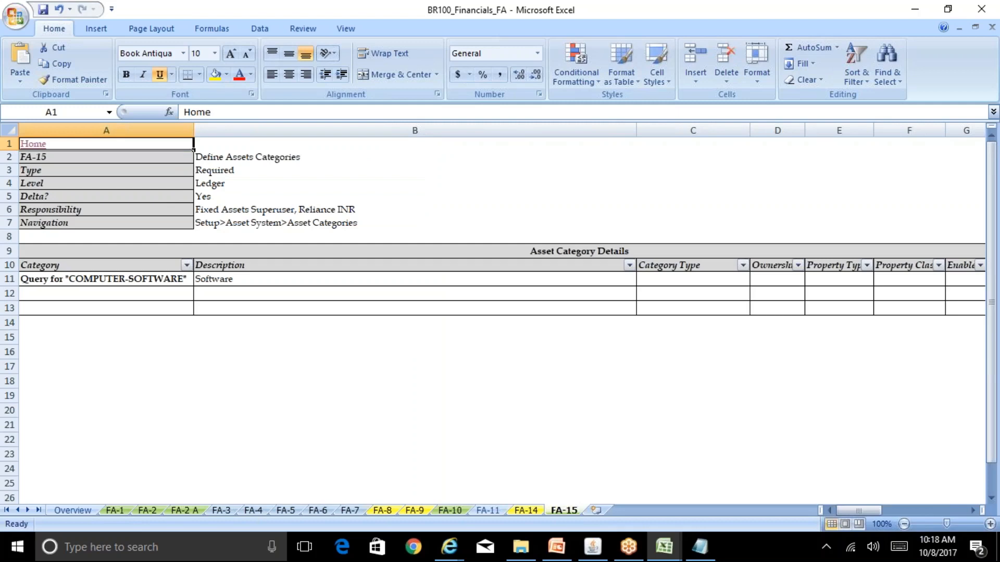
- Switch to Oracle Applications, open the Asset Categories setup form and query for categories matching COMPUTER%
{"action": "left_click", "coordinate": [593, 547]}
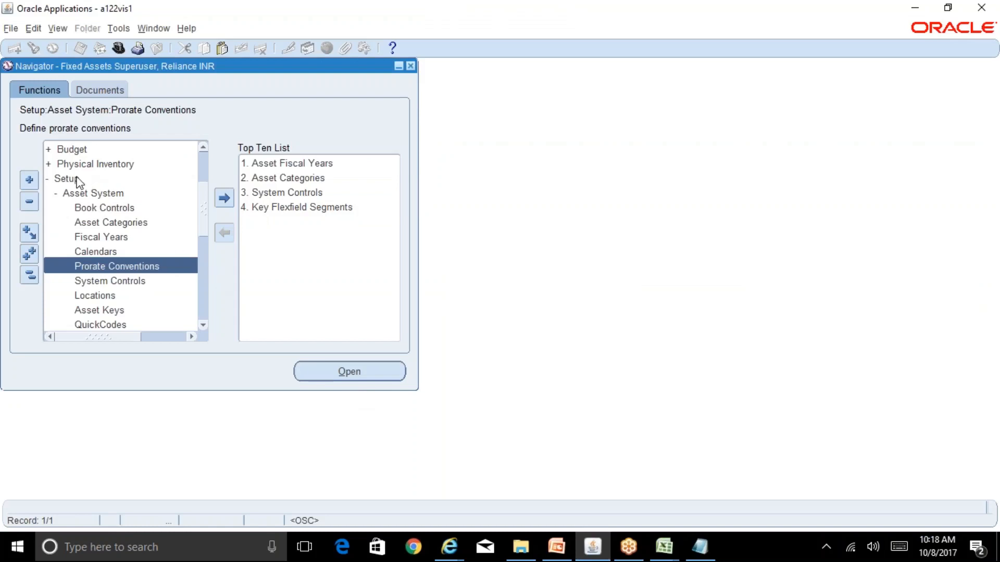
{"action": "double_click", "coordinate": [129, 224]}
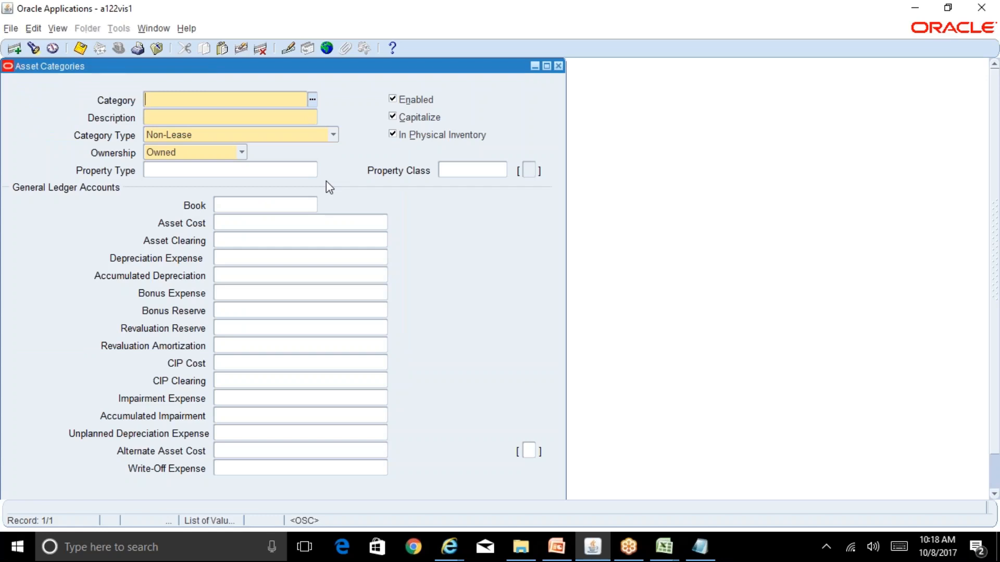
{"action": "key", "text": "F11"}
{"action": "type", "text": "COMPUTER%"}
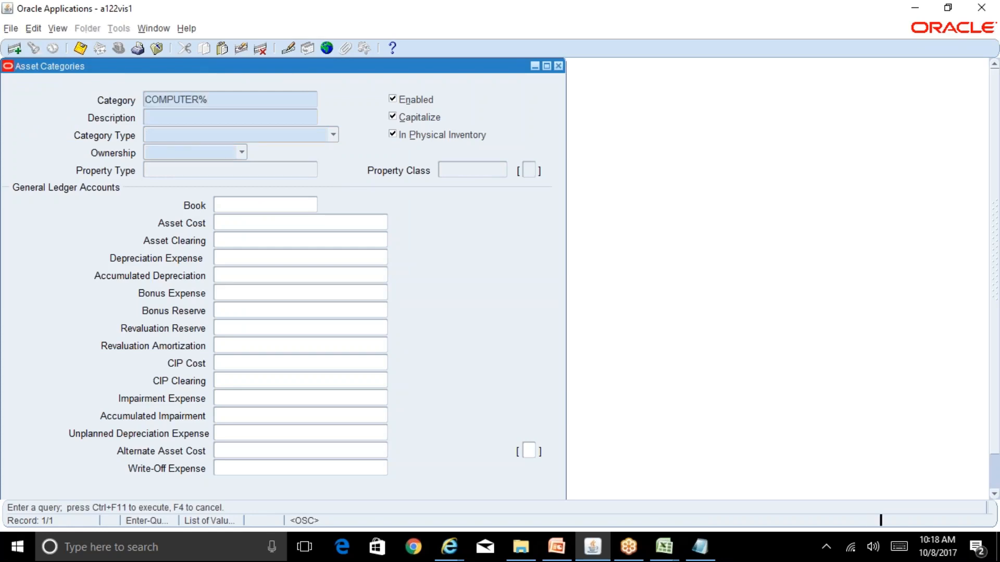
{"action": "key", "text": "ctrl+F11"}
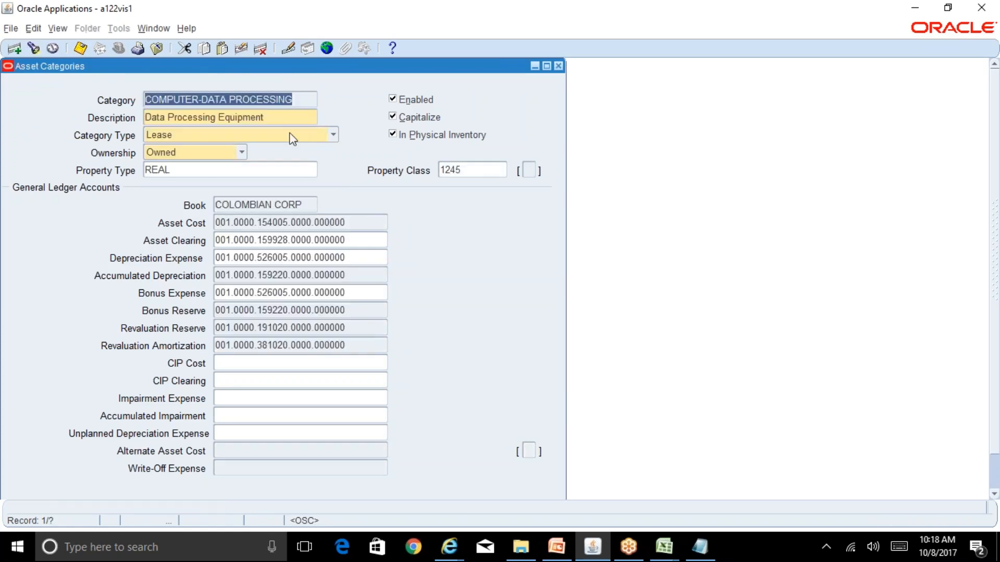
{"action": "left_click", "coordinate": [14, 49]}
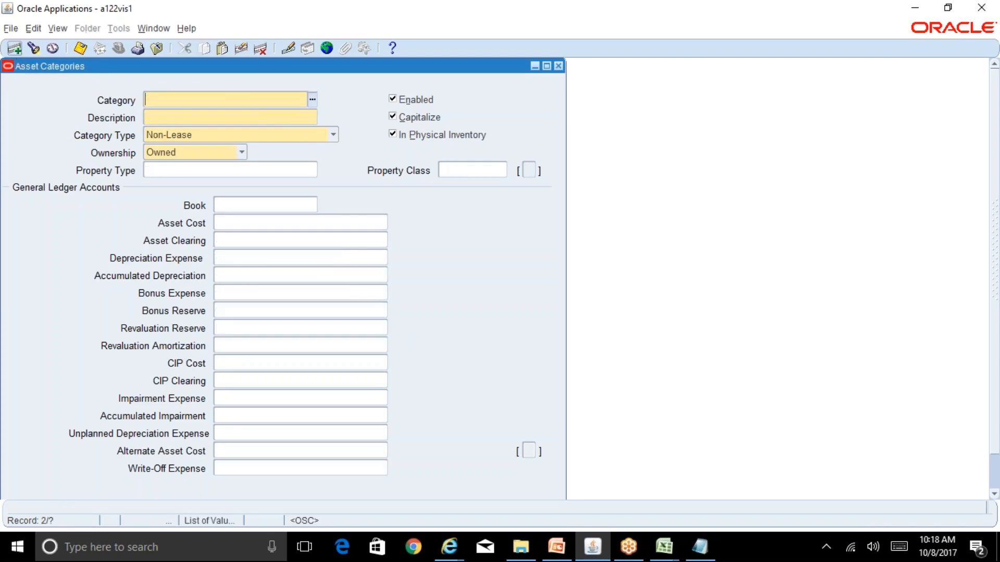
{"action": "left_click", "coordinate": [313, 99]}
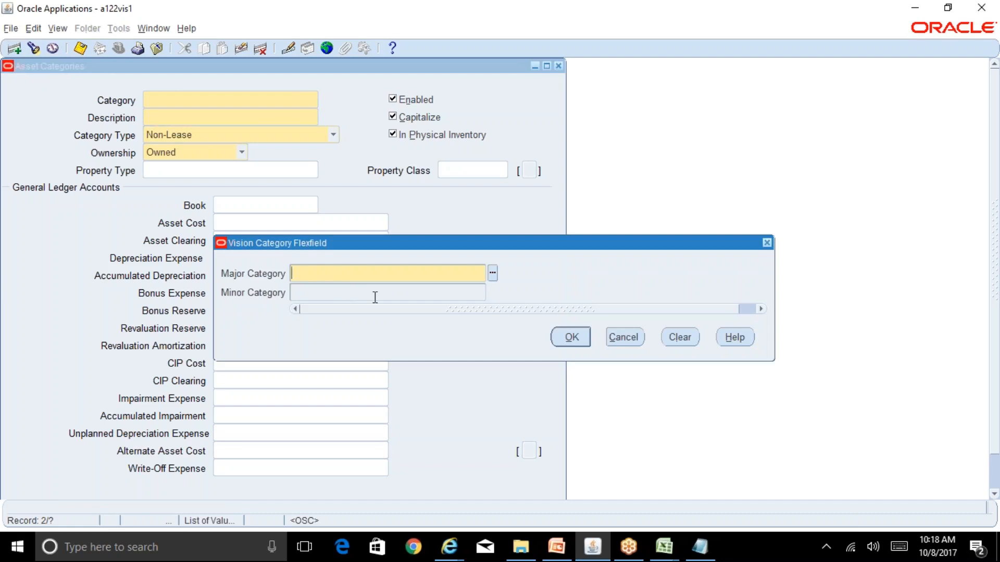
{"action": "left_click", "coordinate": [624, 337]}
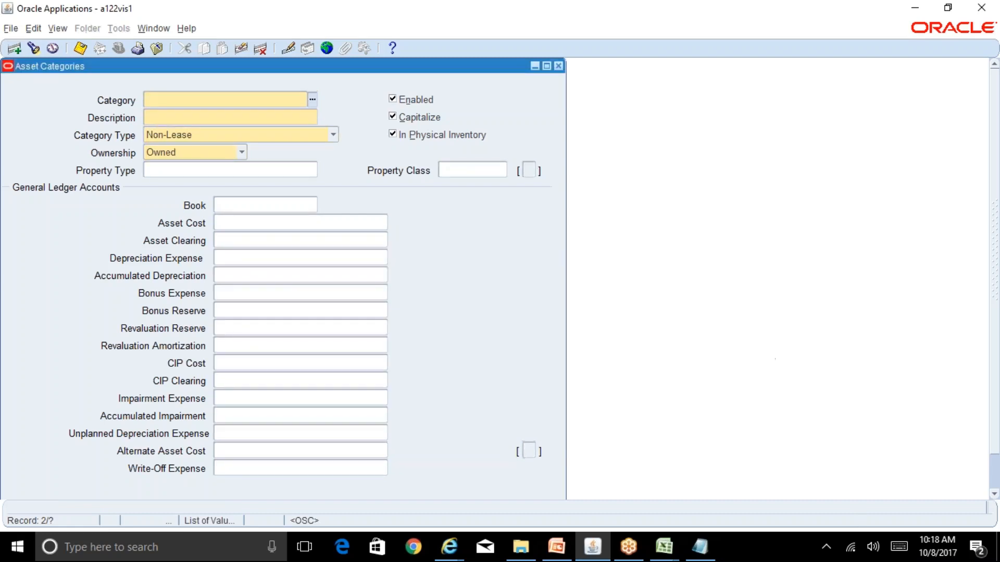
{"action": "key", "text": "alt+e"}
{"action": "key", "text": "r"}
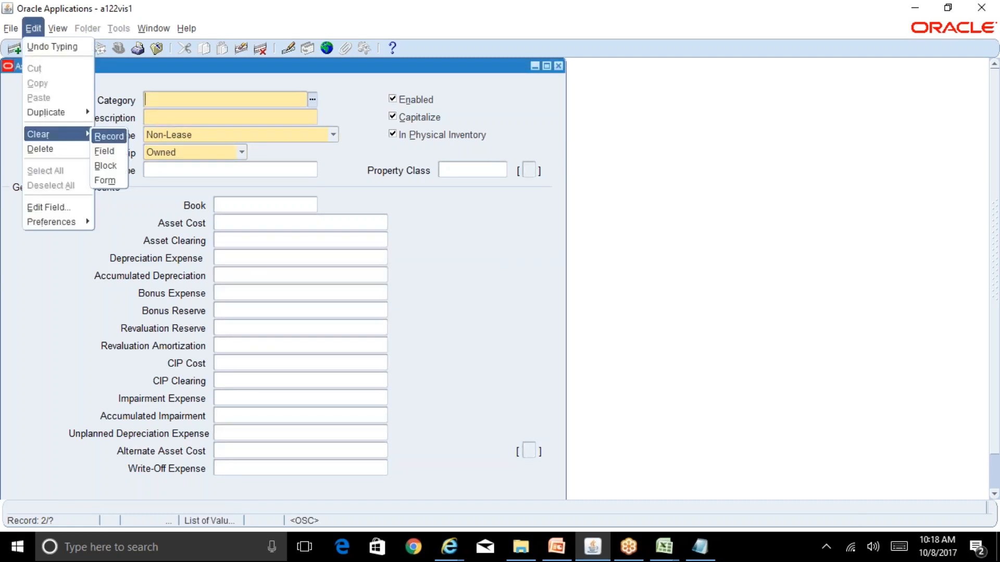
{"action": "key", "text": "Return"}
- Try to query the asset categories with the pattern COMPUTER%S%
{"action": "key", "text": "F11"}
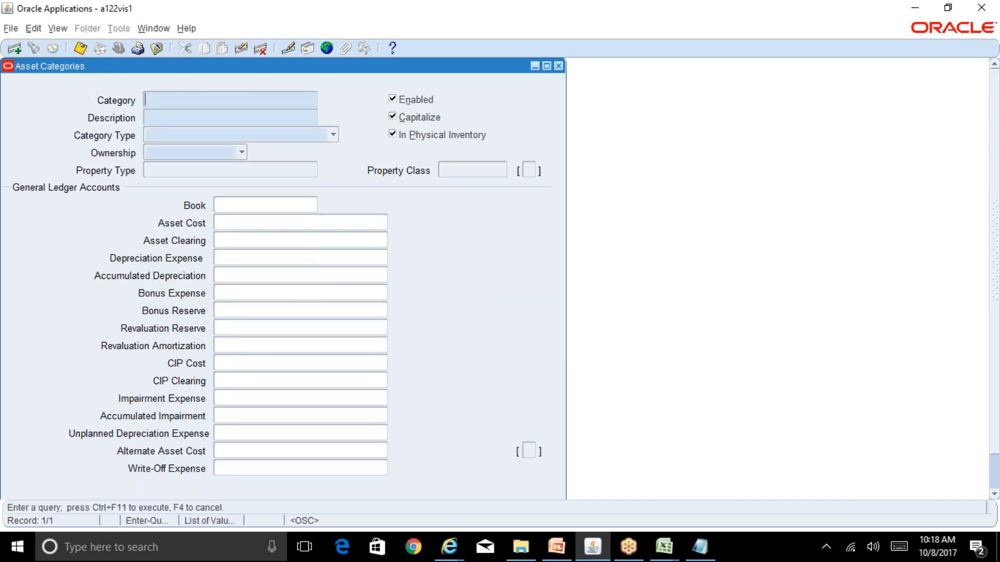
{"action": "type", "text": "COMPUTER%S%"}
{"action": "key", "text": "ctrl+F11"}
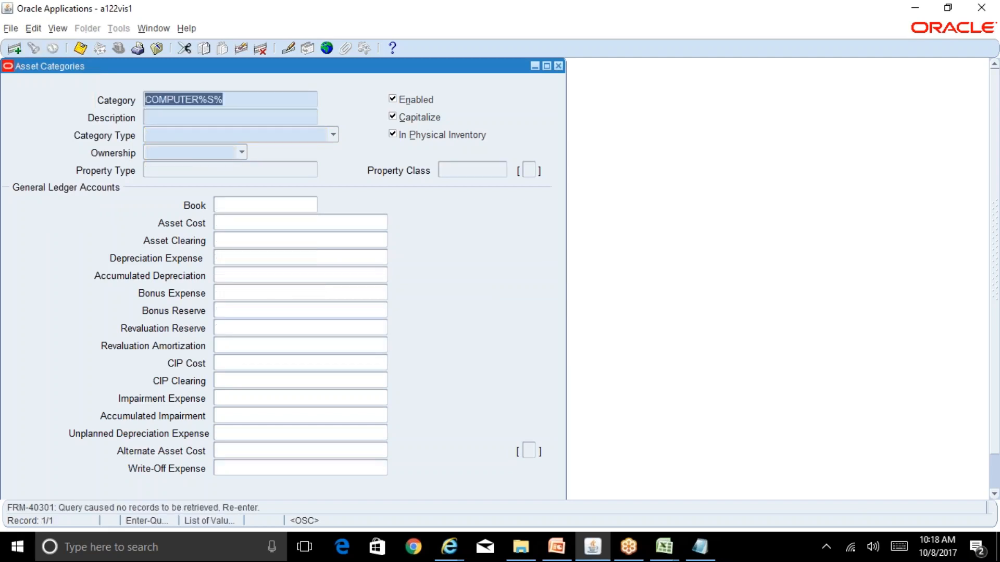
- Query the asset categories matching COMPUTER% and step through the records to COMPUTER-SOFTWARE
{"action": "key", "text": "End"}
{"action": "key", "text": "BackSpace"}
{"action": "key", "text": "BackSpace"}
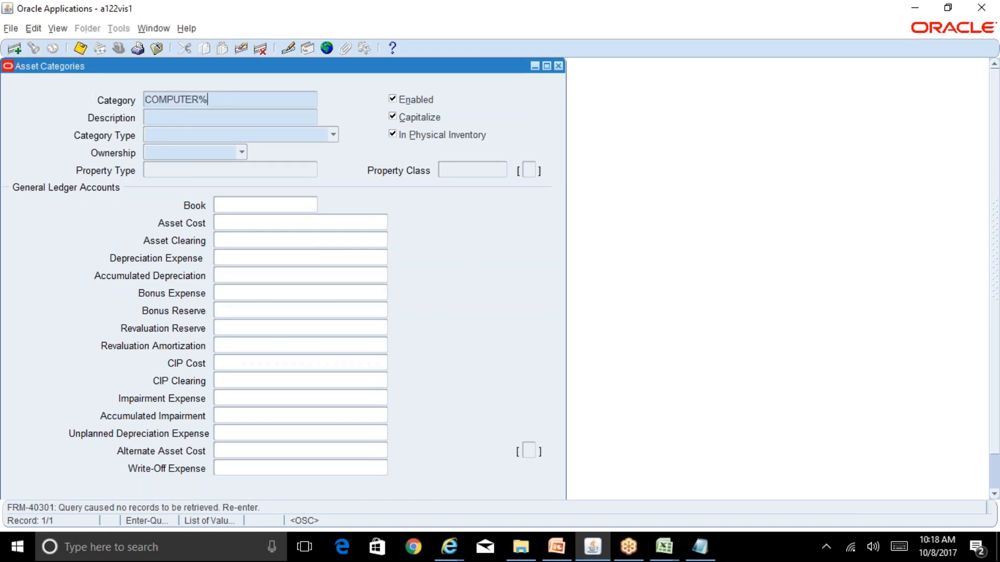
{"action": "key", "text": "ctrl+F11"}
{"action": "key", "text": "Down"}
{"action": "key", "text": "Down"}
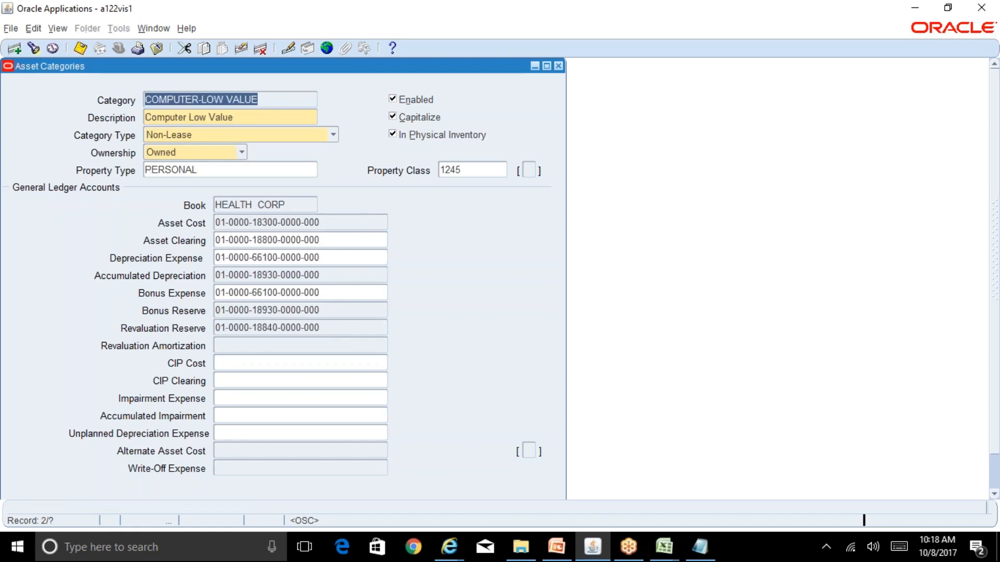
{"action": "key", "text": "Down"}
{"action": "key", "text": "Down"}
{"action": "key", "text": "Down"}
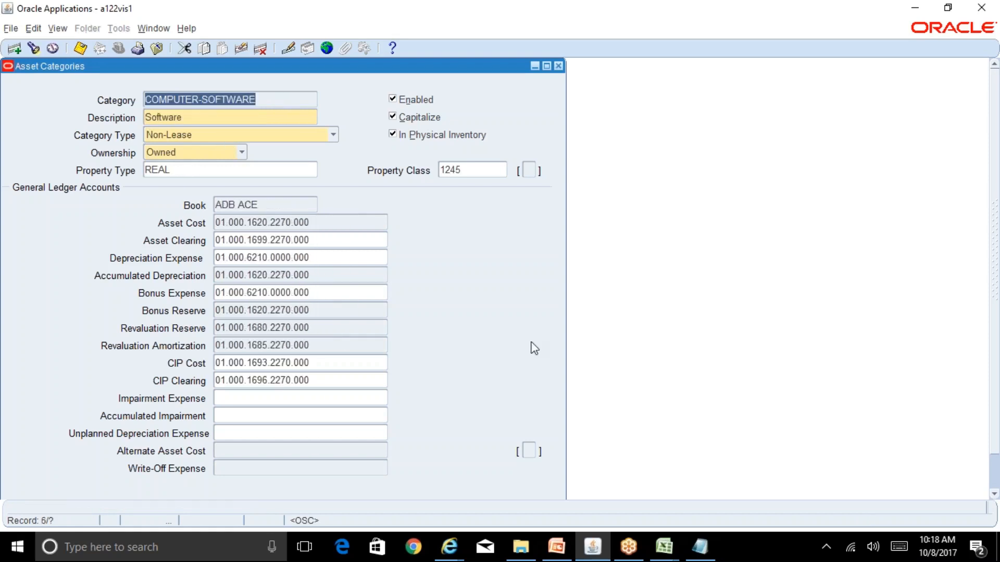
- Check the category named on the FA-15 sheet of BR100_Financials_FA in Excel and return to Oracle Applications
{"action": "left_click", "coordinate": [664, 547]}
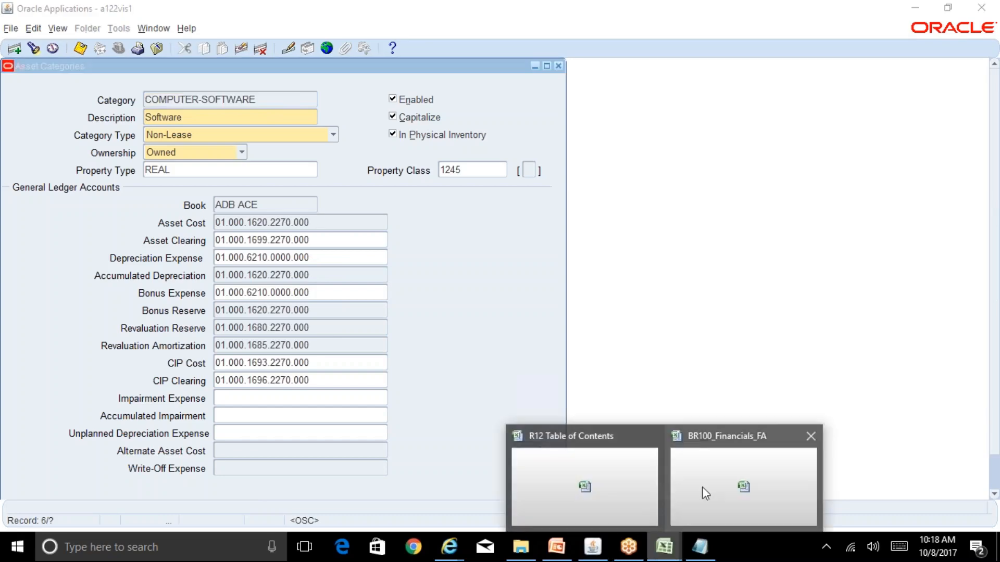
{"action": "left_click", "coordinate": [702, 487]}
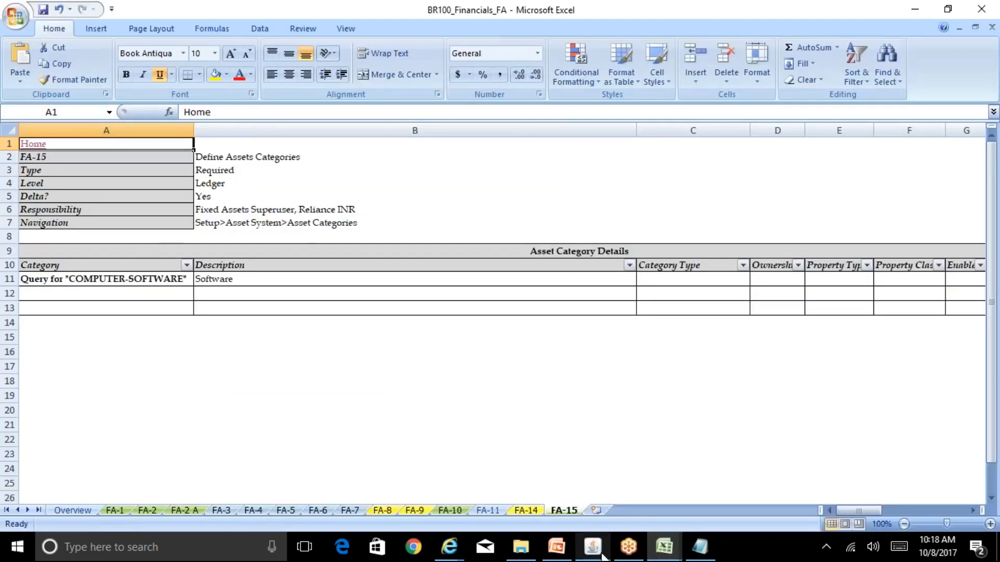
{"action": "key", "text": "alt+Tab"}
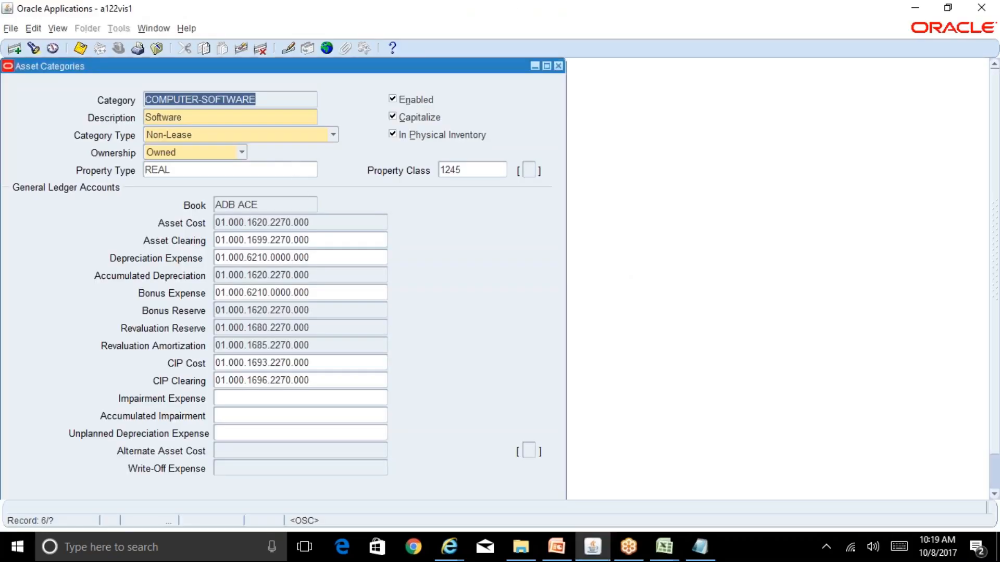
- Browse the books assigned to the COMPUTER-SOFTWARE category until RELIANCE CORP and review its General Ledger accounts
{"action": "left_click", "coordinate": [260, 205]}
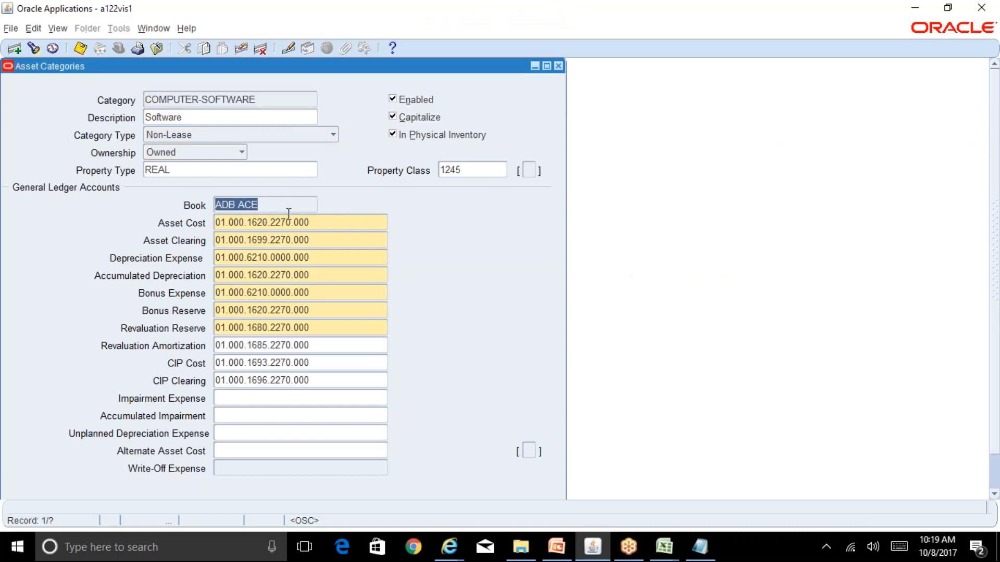
{"action": "left_click", "coordinate": [258, 95]}
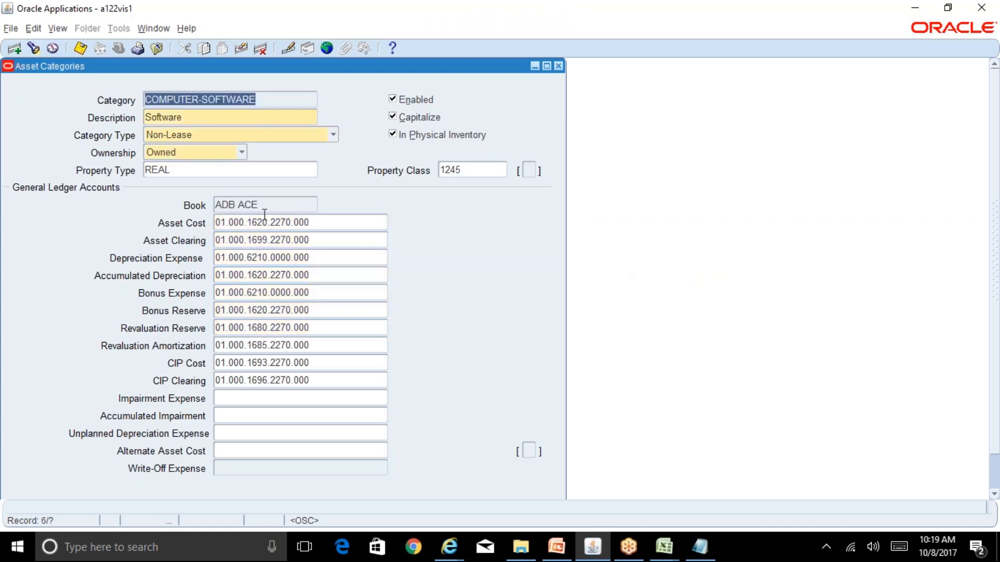
{"action": "left_click", "coordinate": [220, 208]}
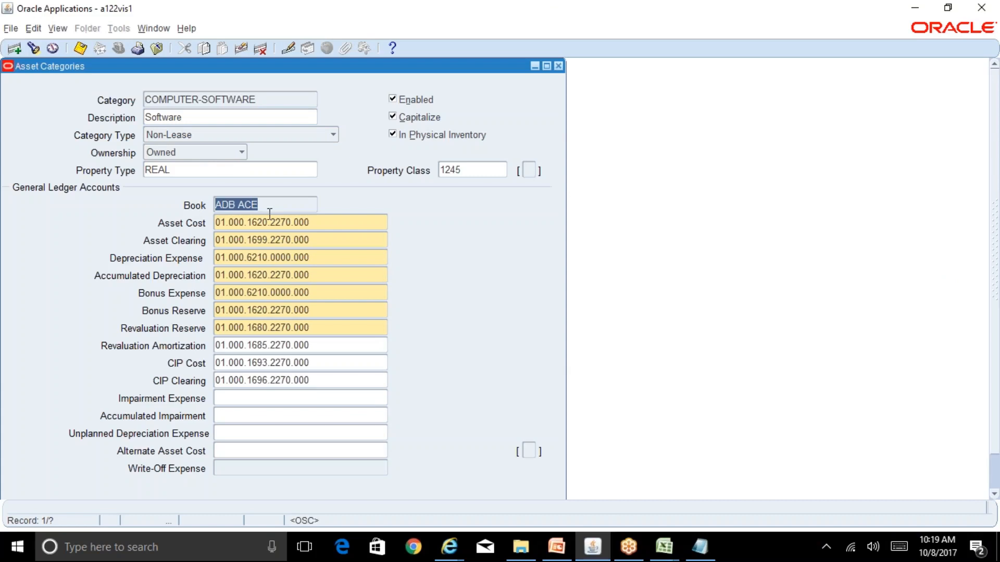
{"action": "key", "text": "Down"}
{"action": "key", "text": "Down"}
{"action": "key", "text": "Down"}
{"action": "key", "text": "Down"}
{"action": "key", "text": "Down"}
{"action": "key", "text": "Down"}
{"action": "key", "text": "Down"}
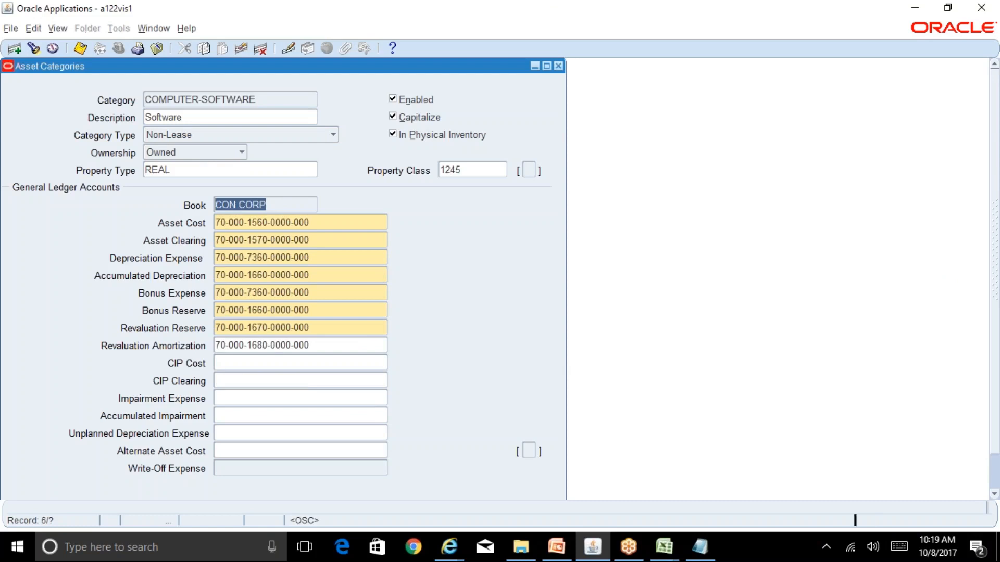
{"action": "key", "text": "Down"}
{"action": "key", "text": "Down"}
{"action": "key", "text": "Down"}
{"action": "key", "text": "Down"}
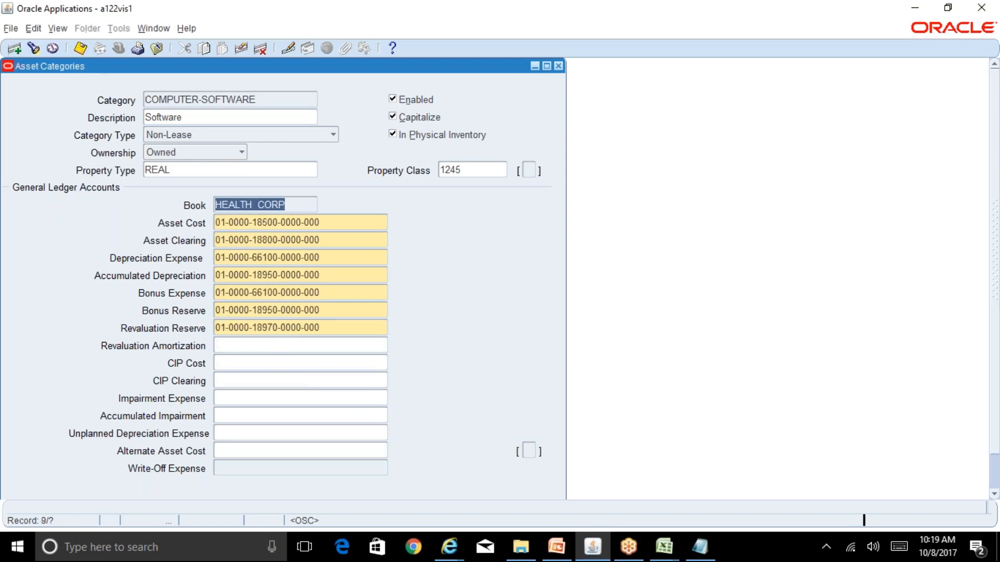
{"action": "key", "text": "Down"}
{"action": "key", "text": "Down"}
{"action": "key", "text": "Down"}
{"action": "key", "text": "Down"}
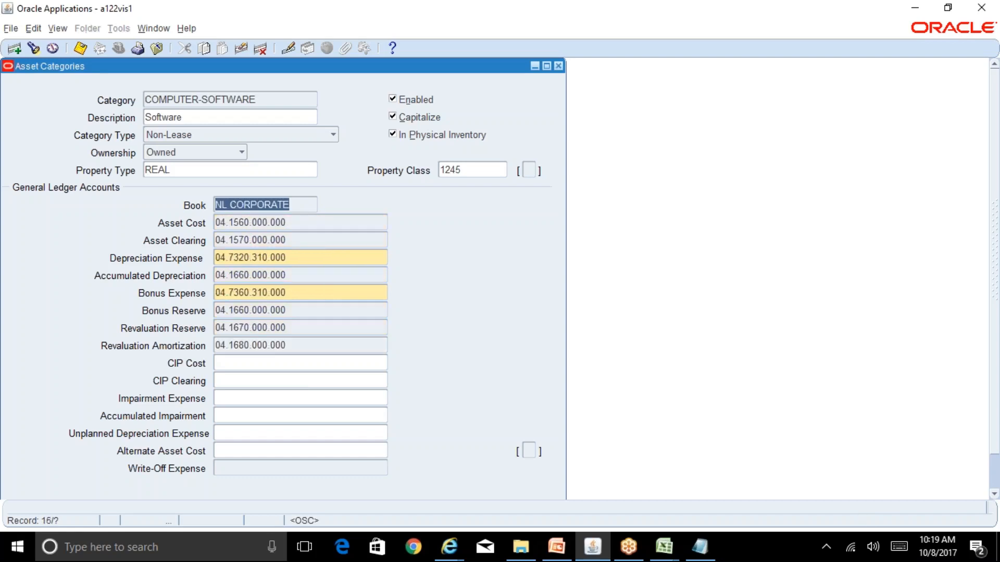
{"action": "key", "text": "Down"}
{"action": "key", "text": "Down"}
{"action": "key", "text": "Down"}
{"action": "key", "text": "Down"}
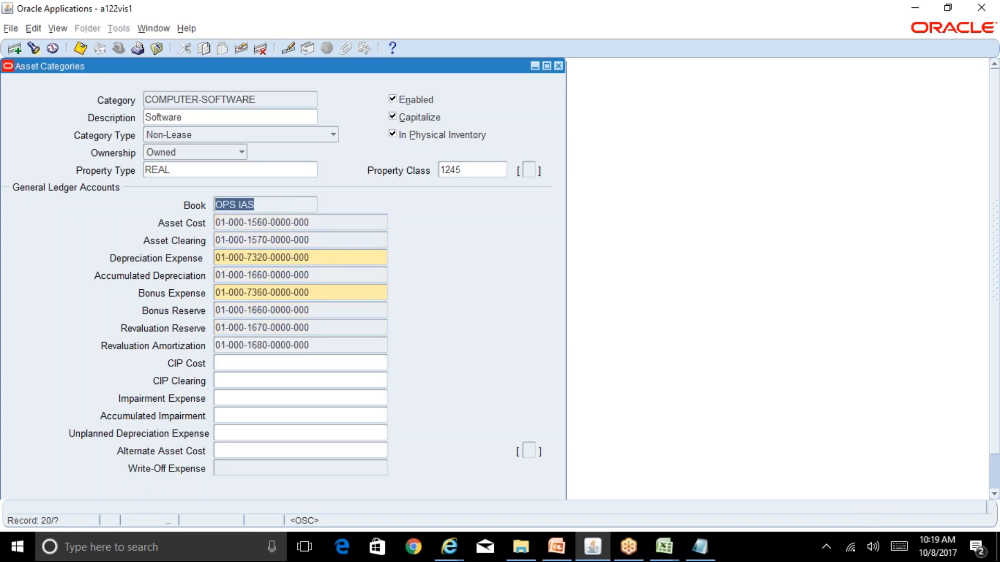
{"action": "key", "text": "Down"}
{"action": "key", "text": "Down"}
{"action": "key", "text": "Down"}
{"action": "key", "text": "Down"}
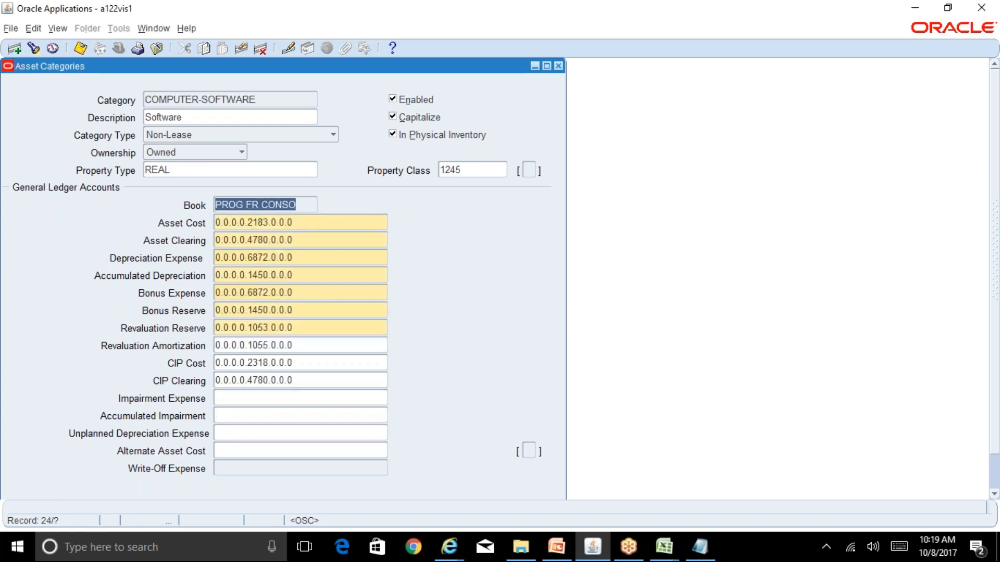
{"action": "key", "text": "Down"}
{"action": "key", "text": "Down"}
{"action": "key", "text": "Down"}
{"action": "key", "text": "Down"}
{"action": "key", "text": "Down"}
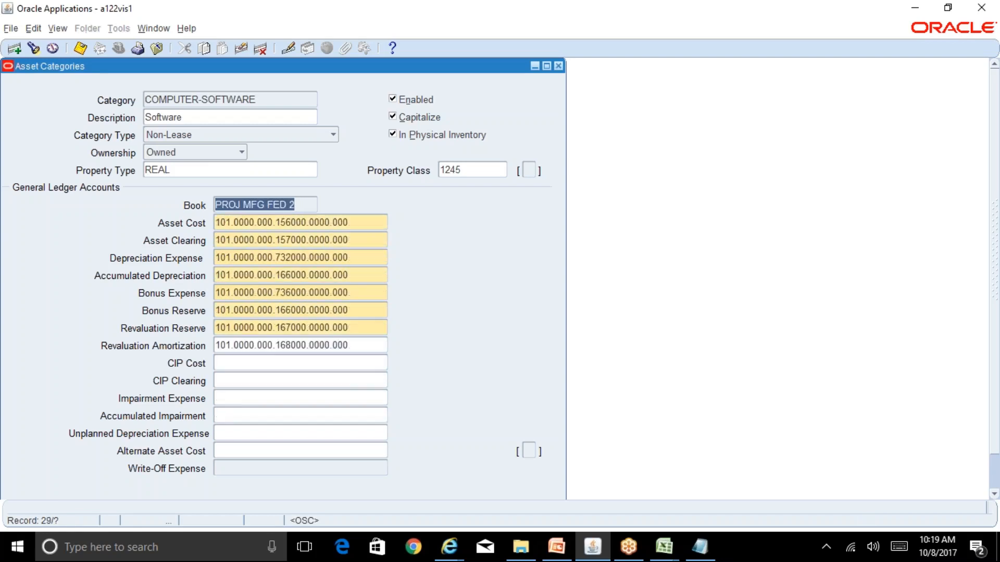
{"action": "key", "text": "Down"}
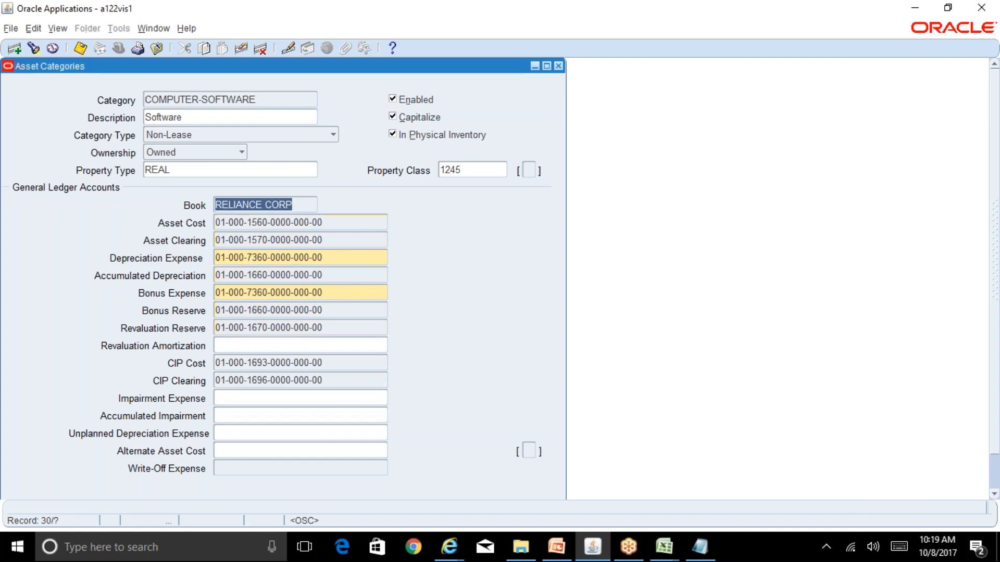
{"action": "left_click_drag", "start_coordinate": [298, 203], "coordinate": [205, 209]}
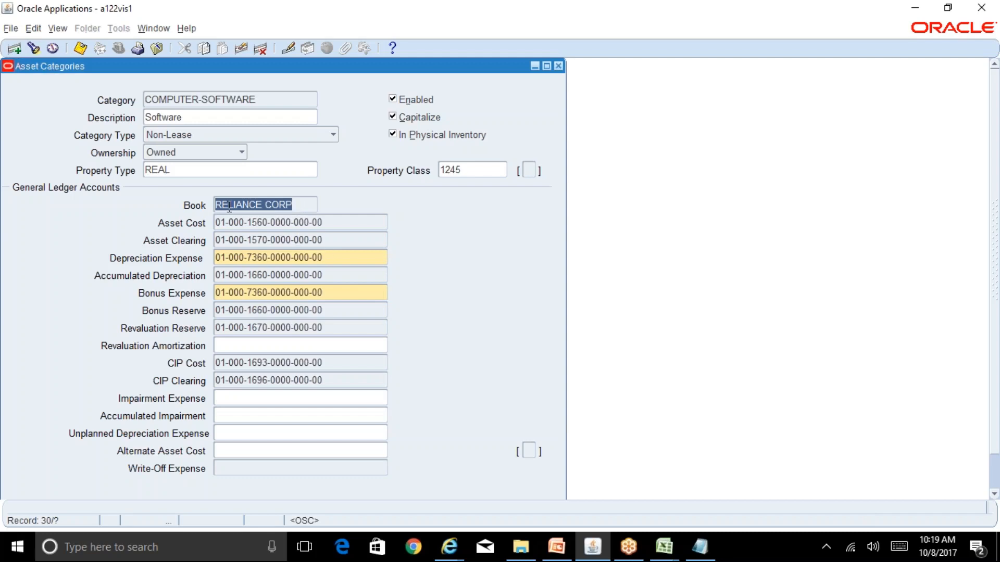
- Switch back to the BR100_Financials_FA workbook in Excel to consult the asset category details on sheet FA-15
{"action": "left_click", "coordinate": [664, 547]}
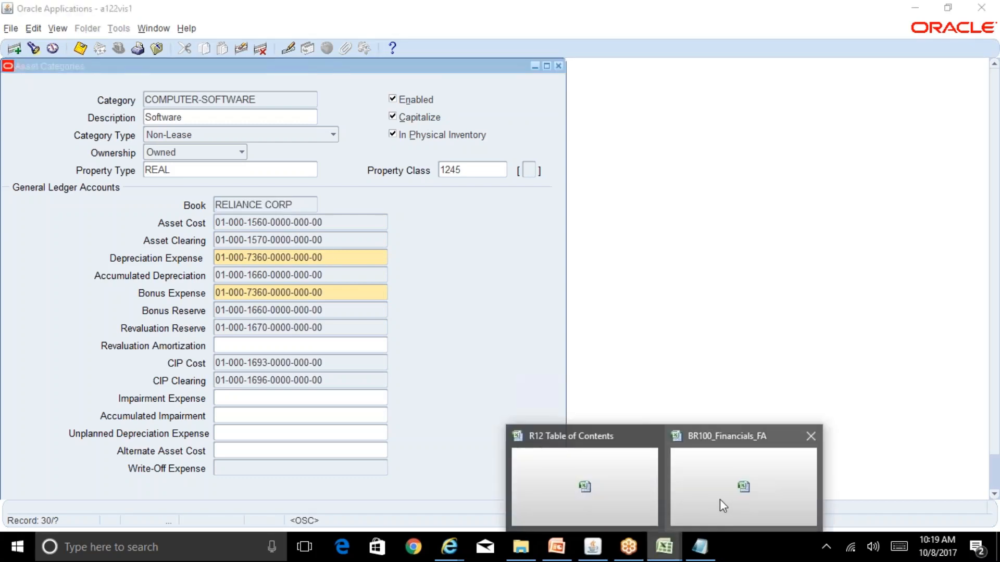
{"action": "left_click", "coordinate": [720, 498]}
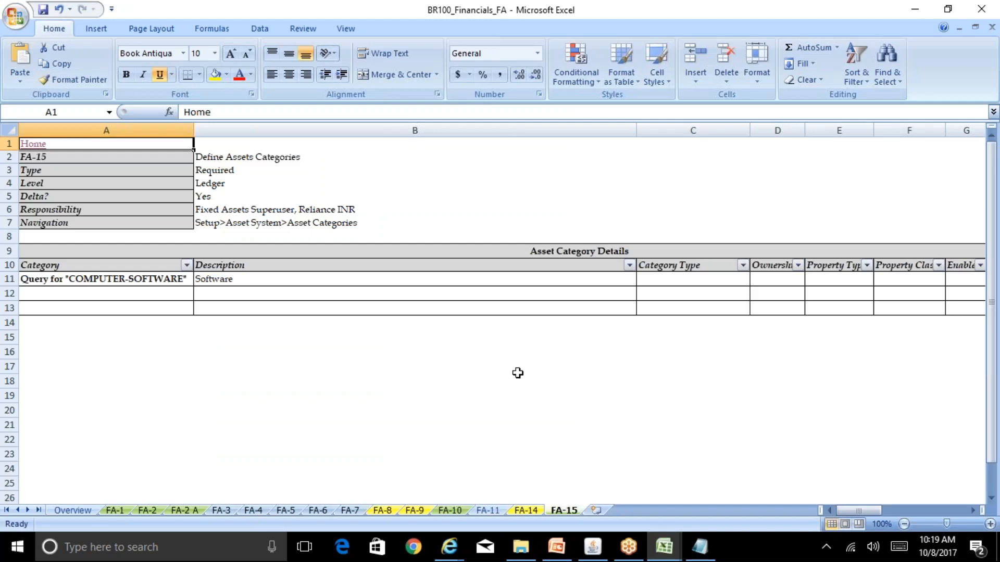
- Look across the COMPUTER-SOFTWARE row on sheet FA-15 to its book and asset accounts, and return to Oracle Applications
{"action": "left_click", "coordinate": [667, 274]}
{"action": "key", "text": "Right"}
{"action": "key", "text": "Right"}
{"action": "key", "text": "Right"}
{"action": "key", "text": "Right"}
{"action": "key", "text": "Right"}
{"action": "key", "text": "Right"}
{"action": "key", "text": "Right"}
{"action": "key", "text": "Right"}
{"action": "key", "text": "Left"}
{"action": "key", "text": "Left"}
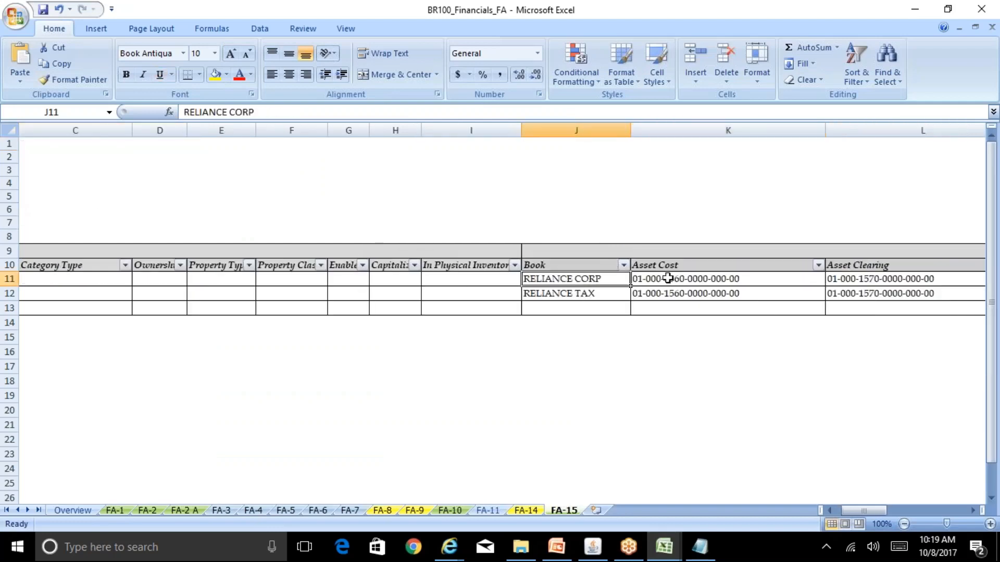
{"action": "left_click", "coordinate": [597, 550]}
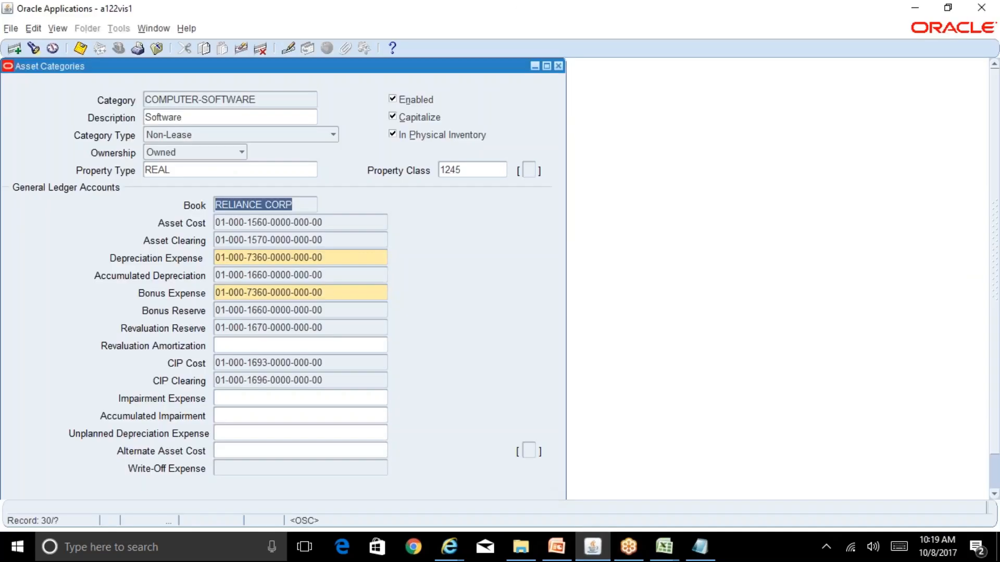
- Go through the RELIANCE CORP General Ledger accounts of the COMPUTER-SOFTWARE category, from Asset Cost to CIP Clearing
{"action": "left_click", "coordinate": [327, 224]}
{"action": "left_click", "coordinate": [334, 236]}
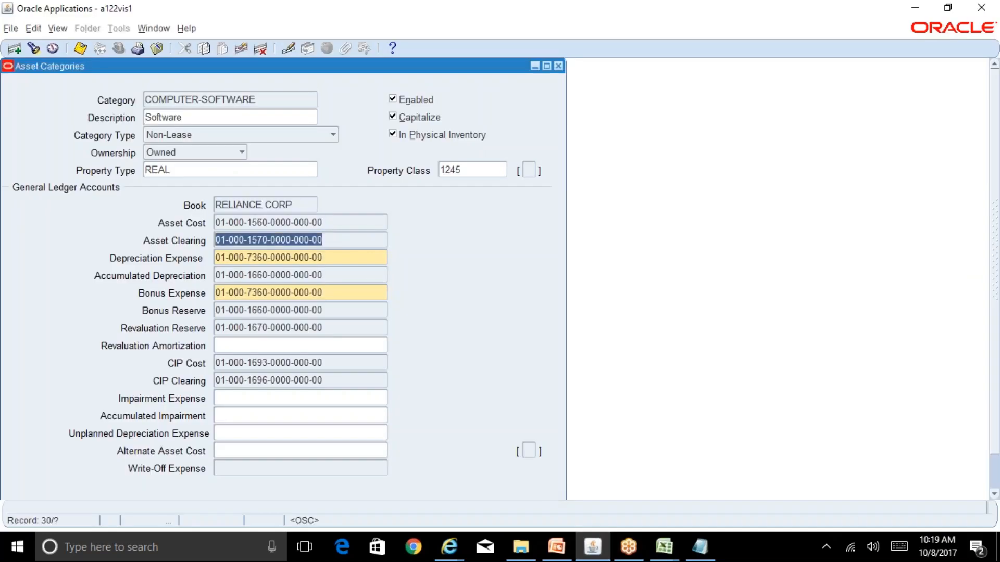
{"action": "left_click", "coordinate": [327, 227]}
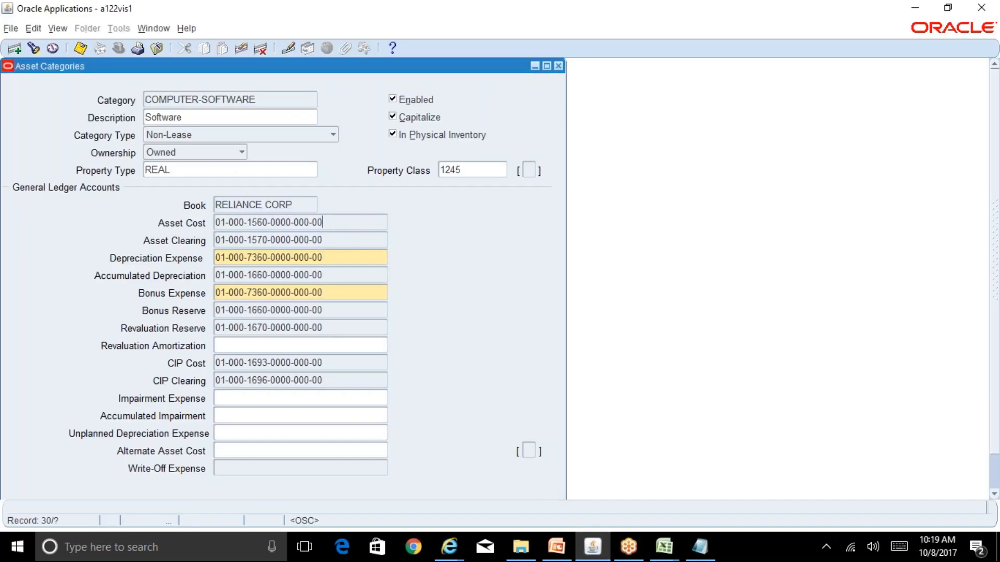
{"action": "left_click", "coordinate": [330, 241]}
{"action": "left_click", "coordinate": [339, 258]}
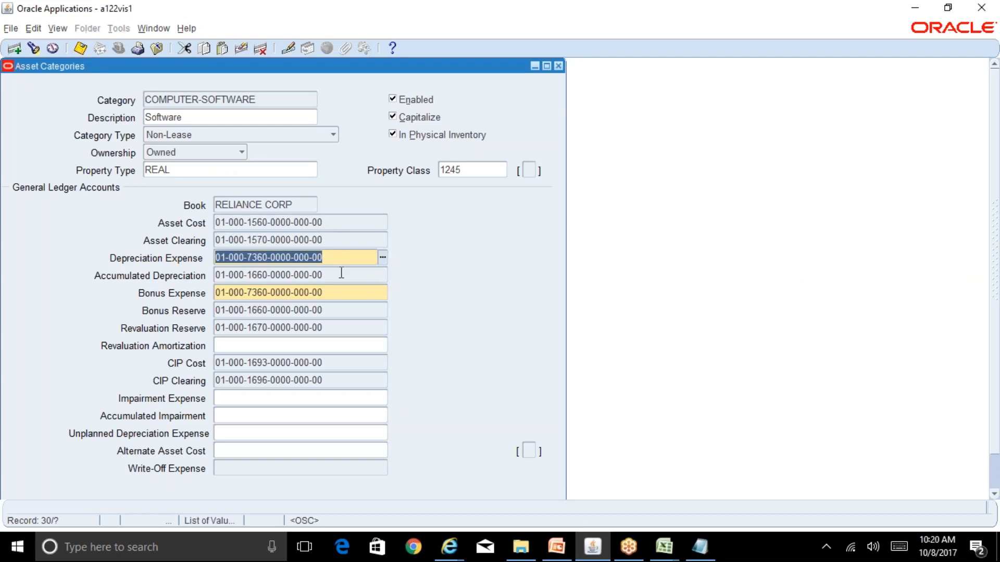
{"action": "left_click", "coordinate": [343, 276]}
{"action": "left_click", "coordinate": [343, 288]}
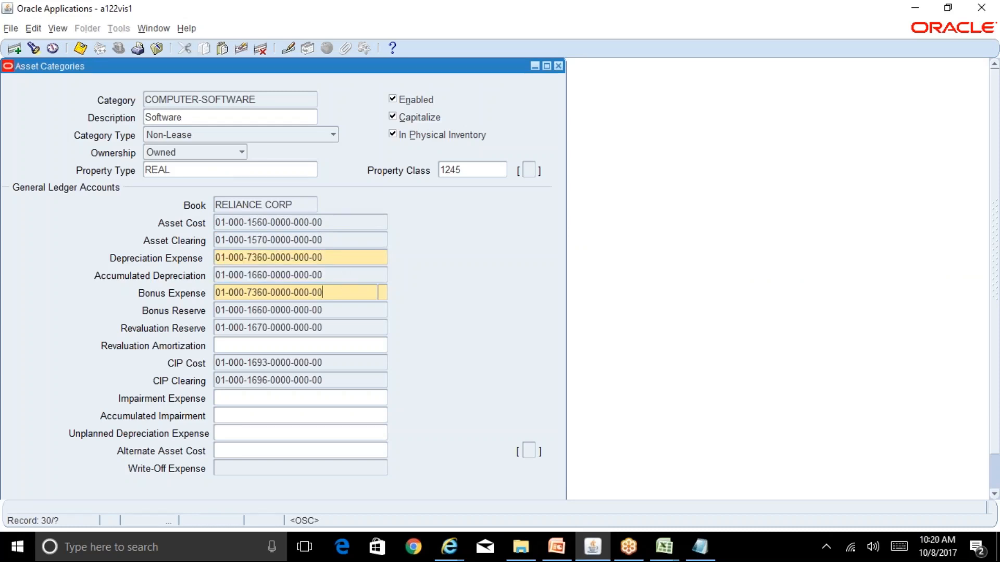
{"action": "left_click", "coordinate": [344, 327]}
{"action": "left_click", "coordinate": [337, 364]}
{"action": "left_click", "coordinate": [340, 381]}
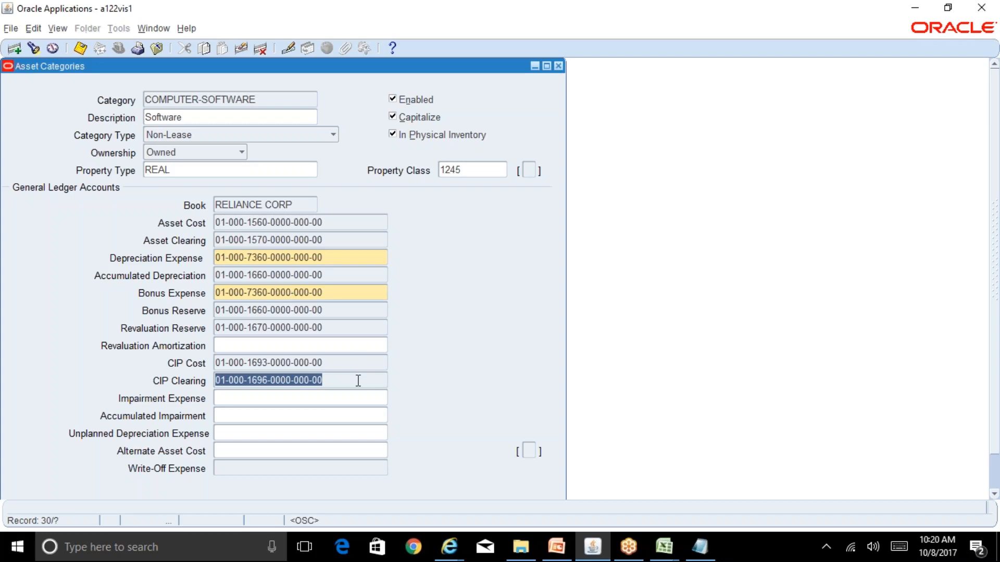
{"action": "left_click", "coordinate": [338, 225]}
- Open the default depreciation rules of the COMPUTER-SOFTWARE category for the RELIANCE CORP book
{"action": "left_click", "coordinate": [947, 7]}
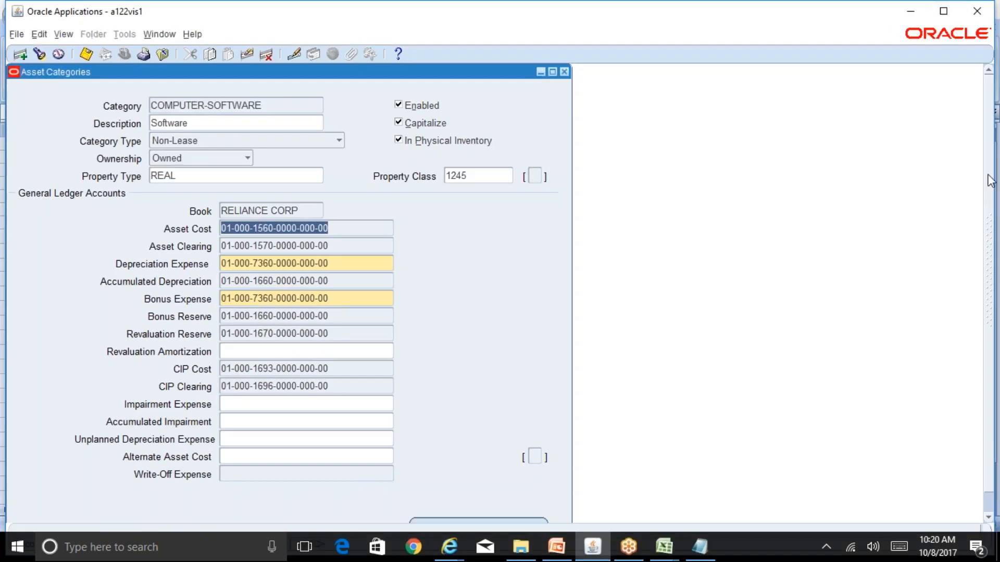
{"action": "left_click_drag", "start_coordinate": [990, 180], "coordinate": [994, 237]}
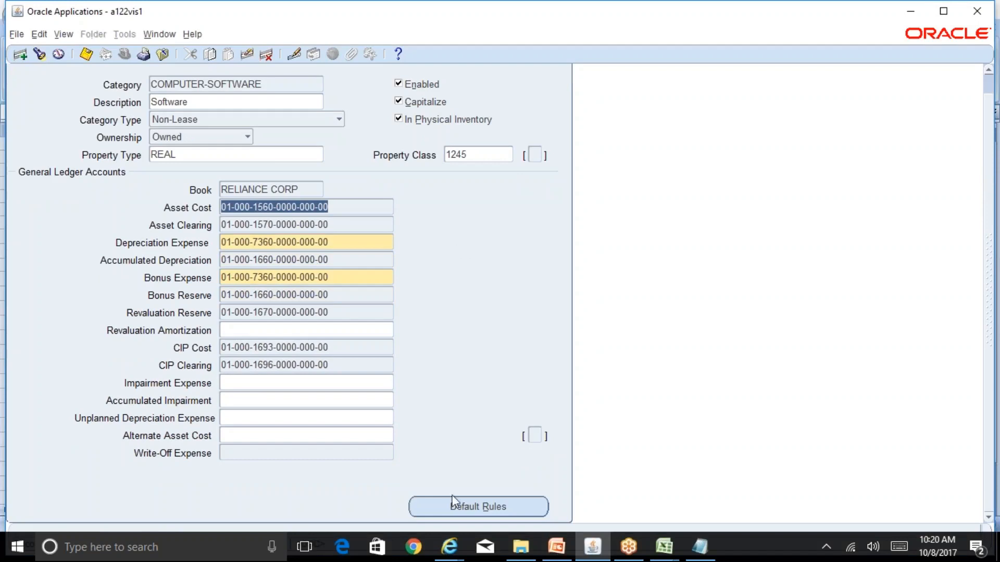
{"action": "left_click", "coordinate": [478, 506]}
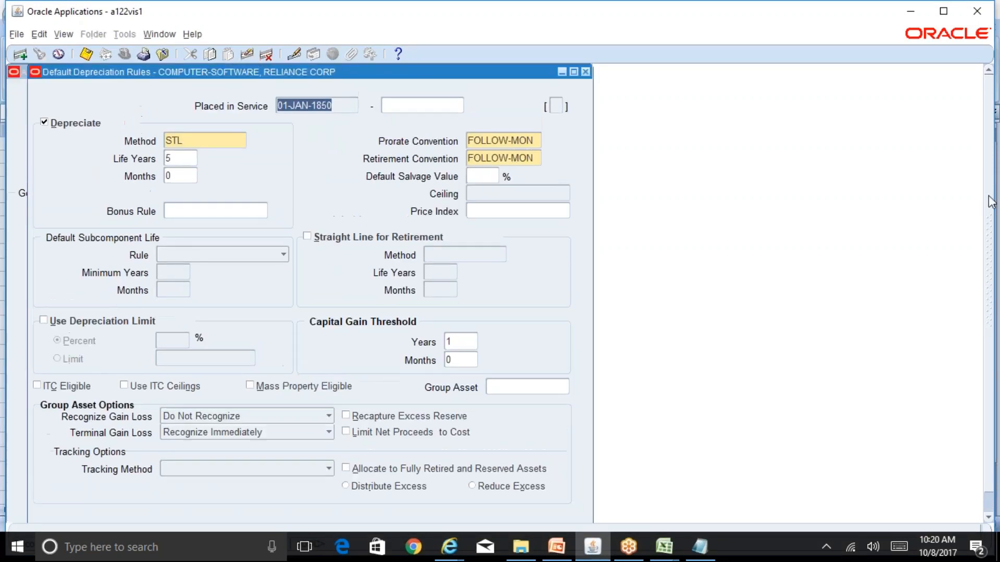
- Set the depreciation method to REL STL with a life of 1 year
{"action": "left_click", "coordinate": [228, 141]}
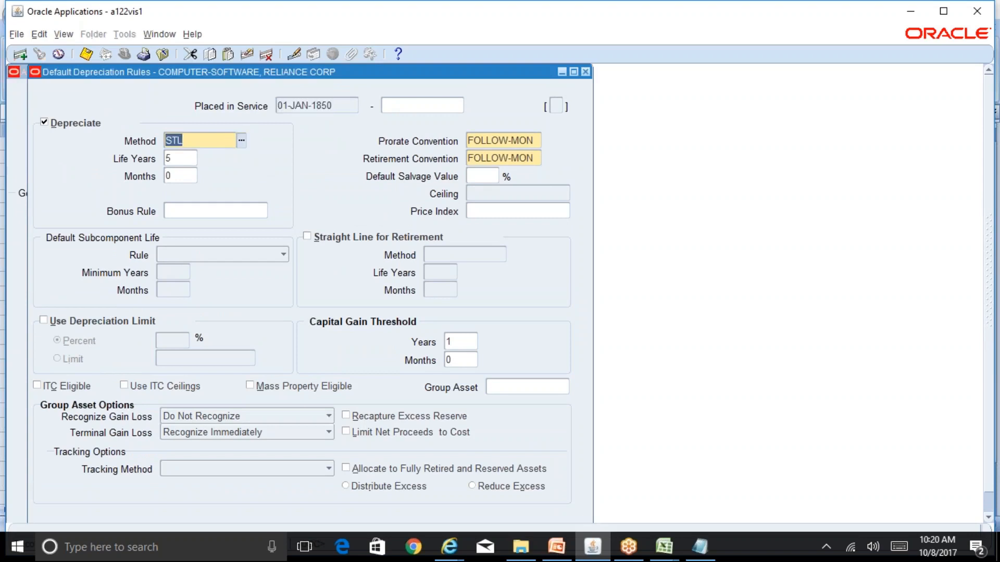
{"action": "left_click", "coordinate": [241, 140]}
{"action": "type", "text": "r%"}
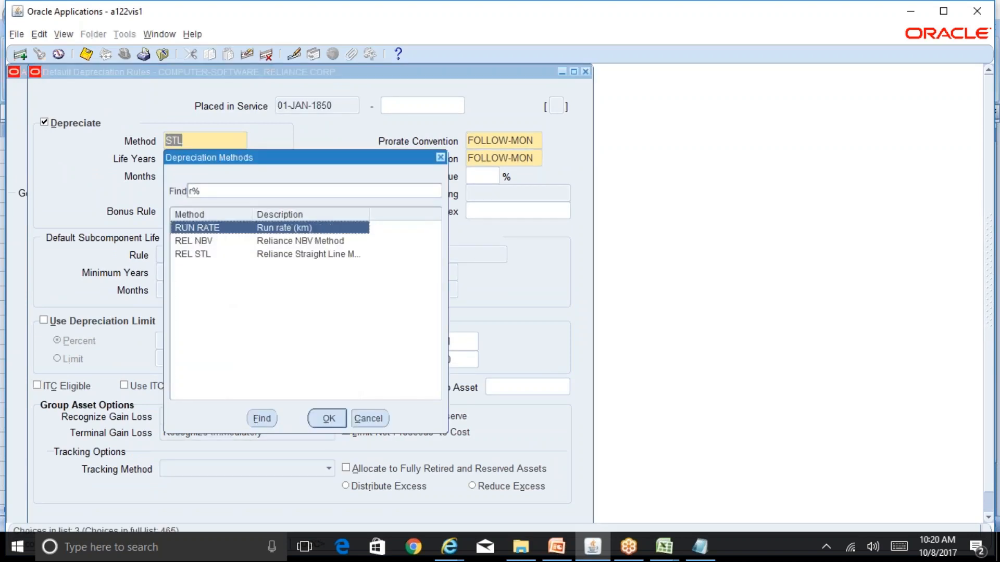
{"action": "left_click", "coordinate": [259, 256]}
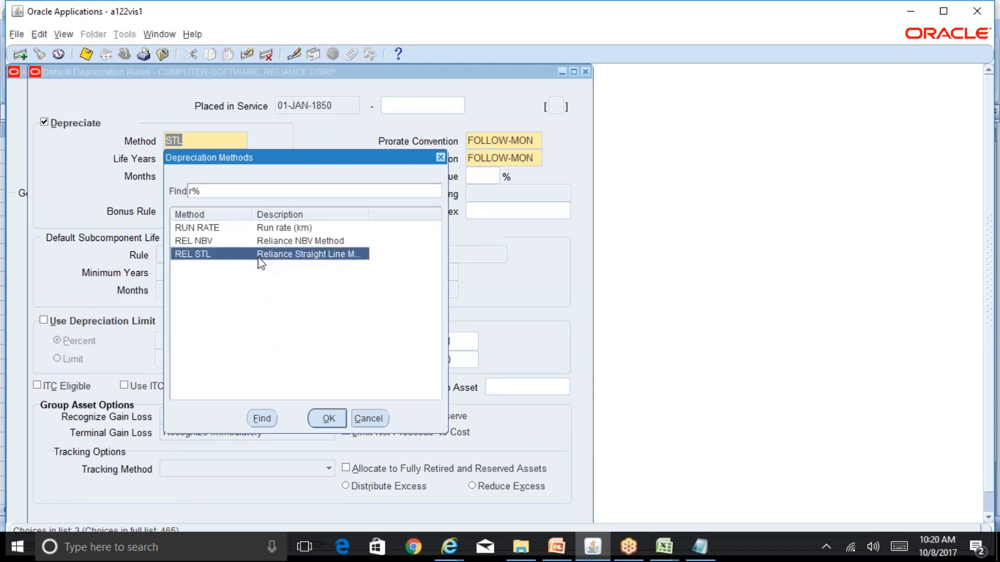
{"action": "left_click", "coordinate": [328, 419]}
{"action": "type", "text": "1"}
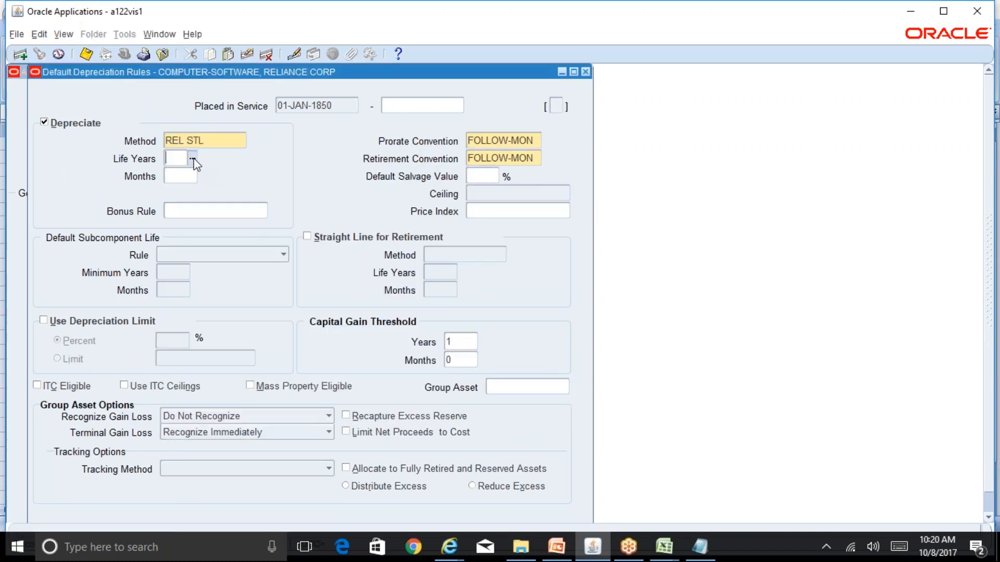
{"action": "key", "text": "Tab"}
{"action": "key", "text": "shift+Tab"}
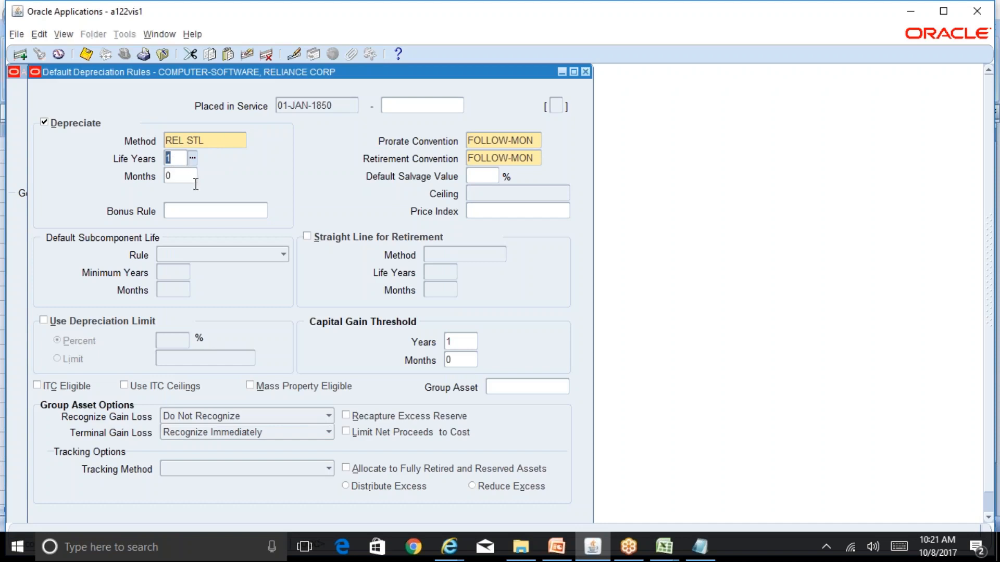
- Choose FOLLOW-MON as the prorate convention, then save and close the default depreciation rules
{"action": "left_click", "coordinate": [540, 146]}
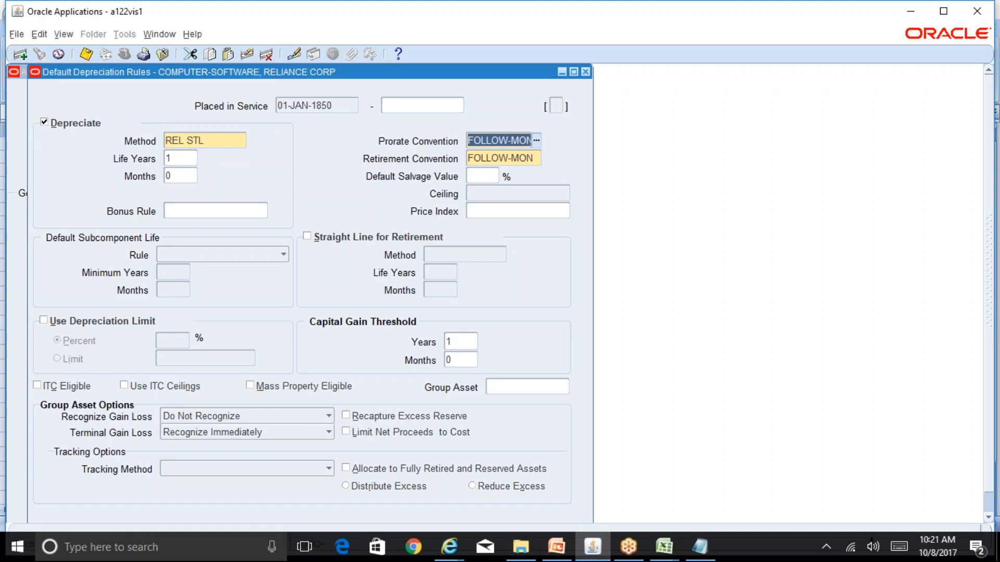
{"action": "left_click", "coordinate": [537, 141]}
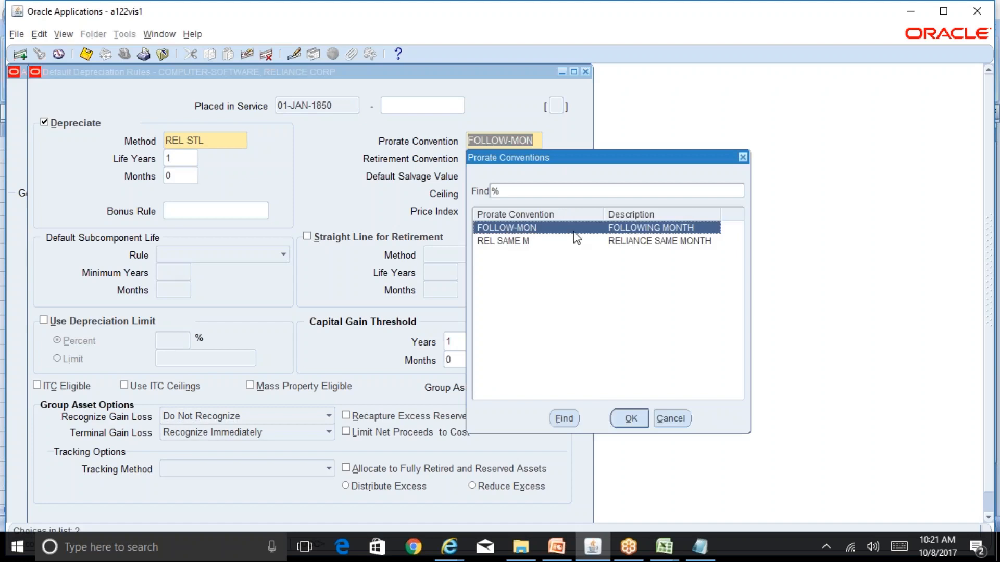
{"action": "left_click", "coordinate": [631, 418]}
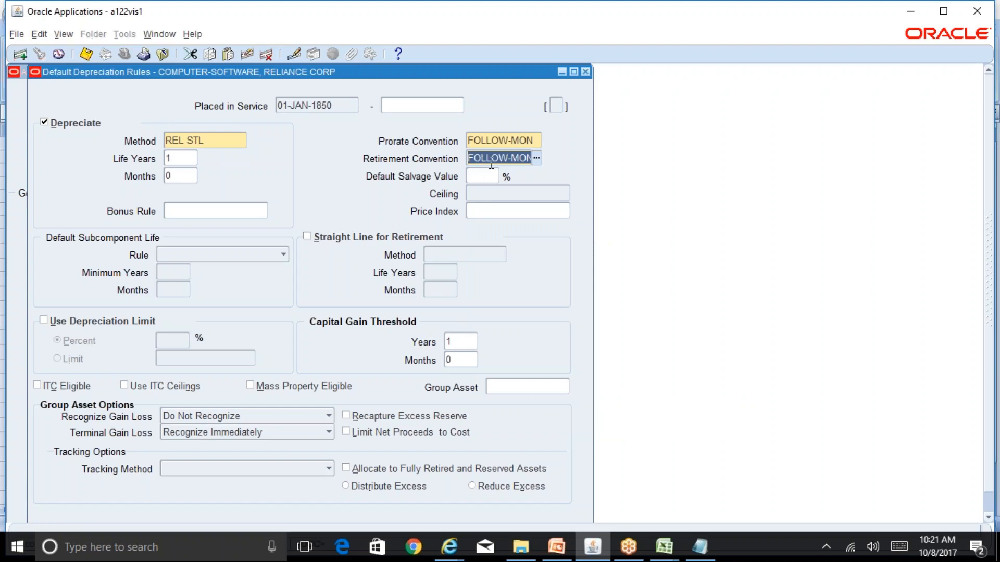
{"action": "left_click", "coordinate": [86, 54]}
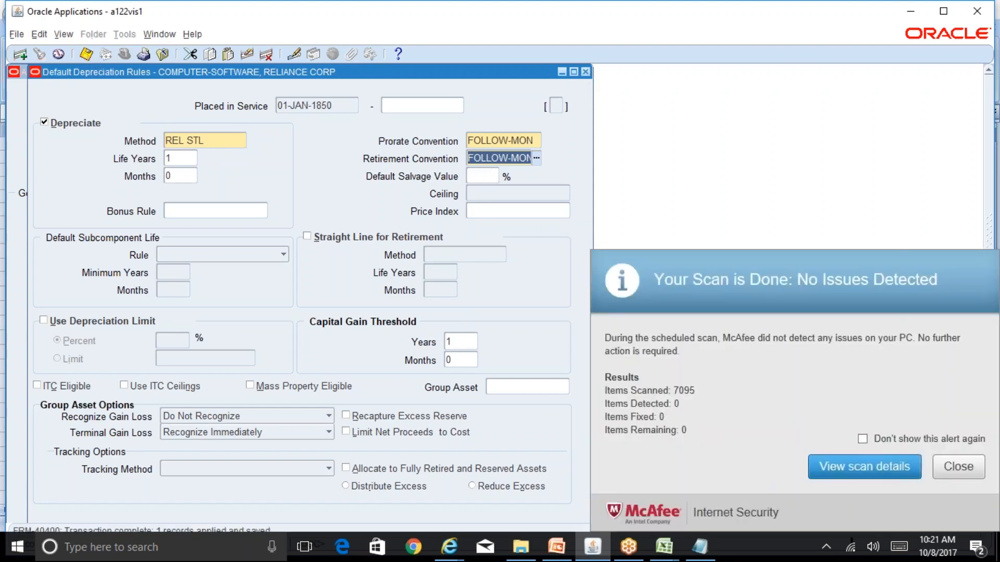
{"action": "left_click", "coordinate": [586, 72]}
{"action": "left_click", "coordinate": [958, 467]}
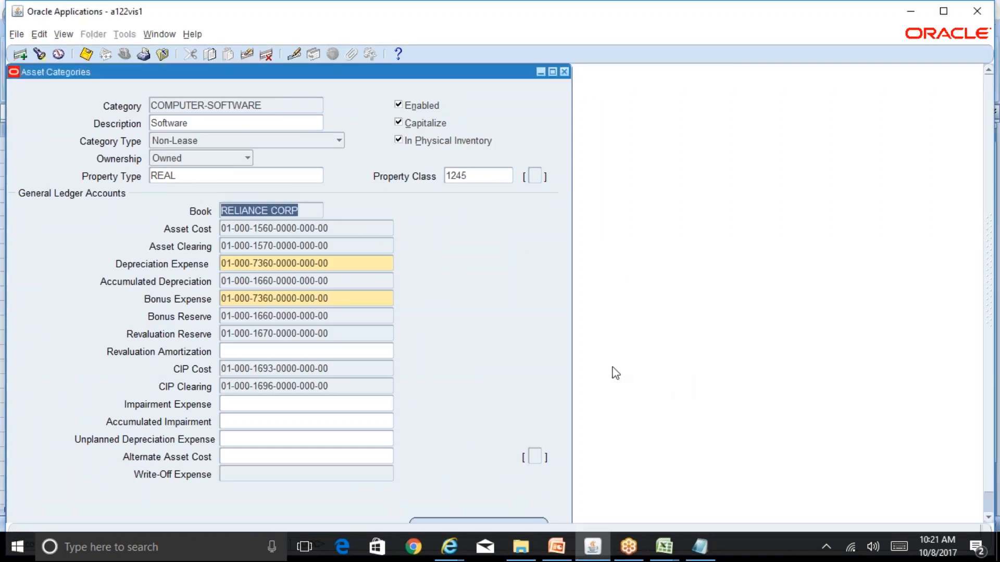
- Recheck the COMPUTER-SOFTWARE category, its RELIANCE CORP book assignment and the saved default depreciation rules
{"action": "left_click", "coordinate": [281, 106]}
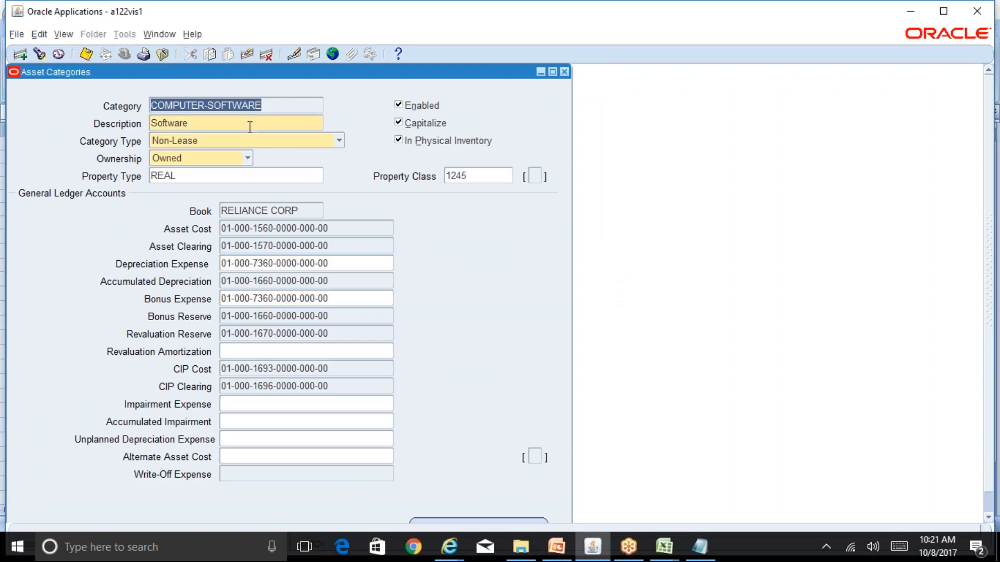
{"action": "left_click", "coordinate": [292, 210]}
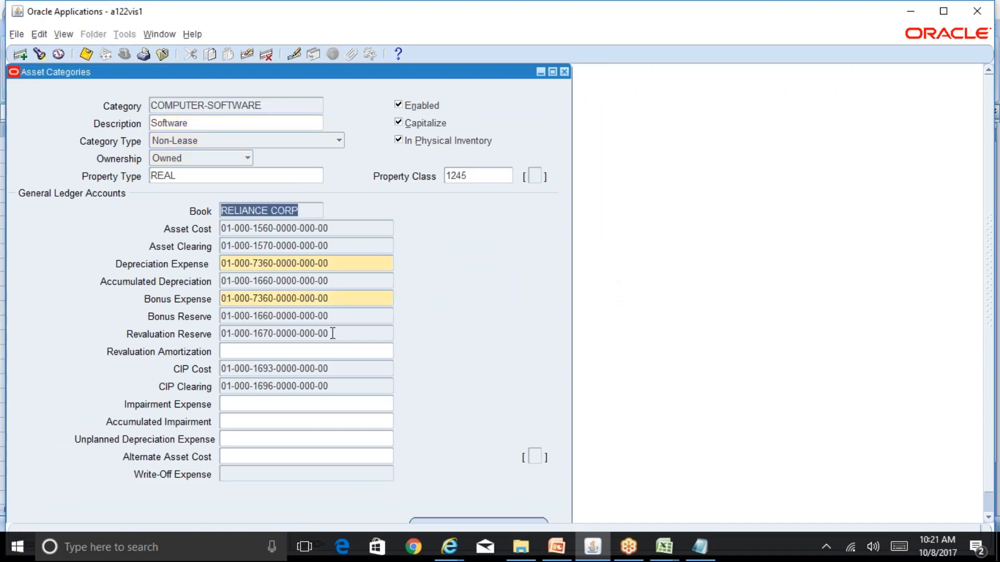
{"action": "left_click", "coordinate": [459, 521]}
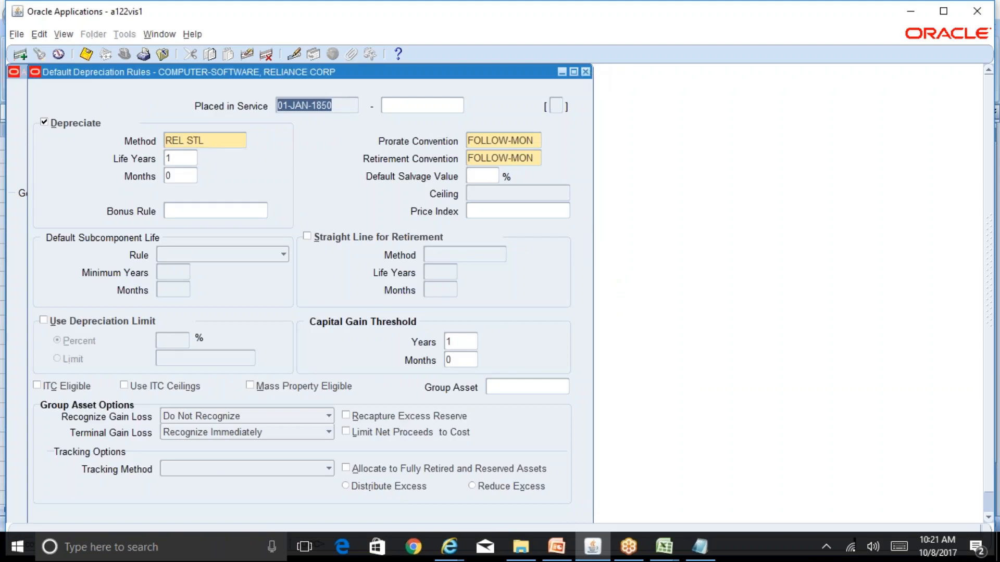
{"action": "left_click", "coordinate": [586, 72]}
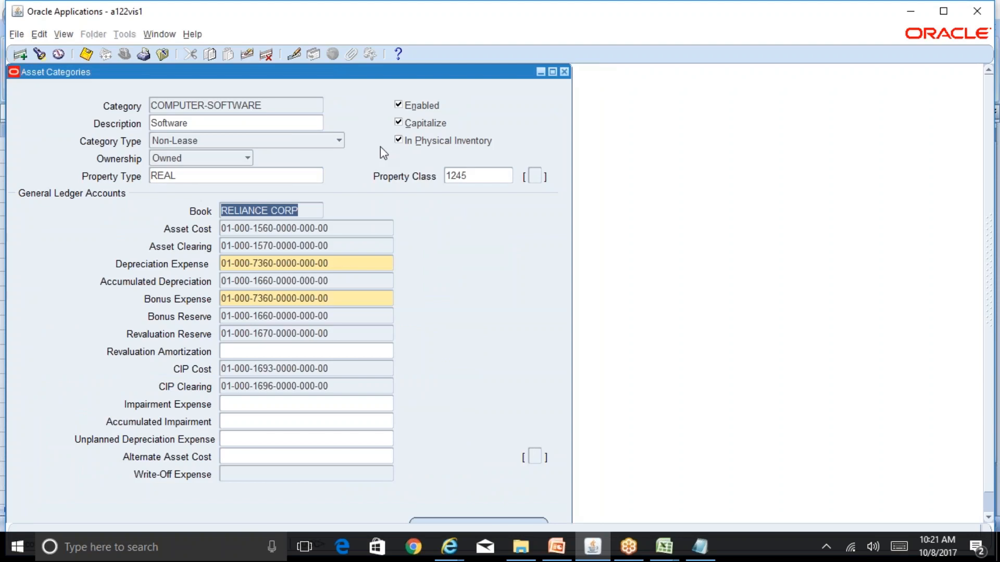
{"action": "left_click", "coordinate": [268, 111]}
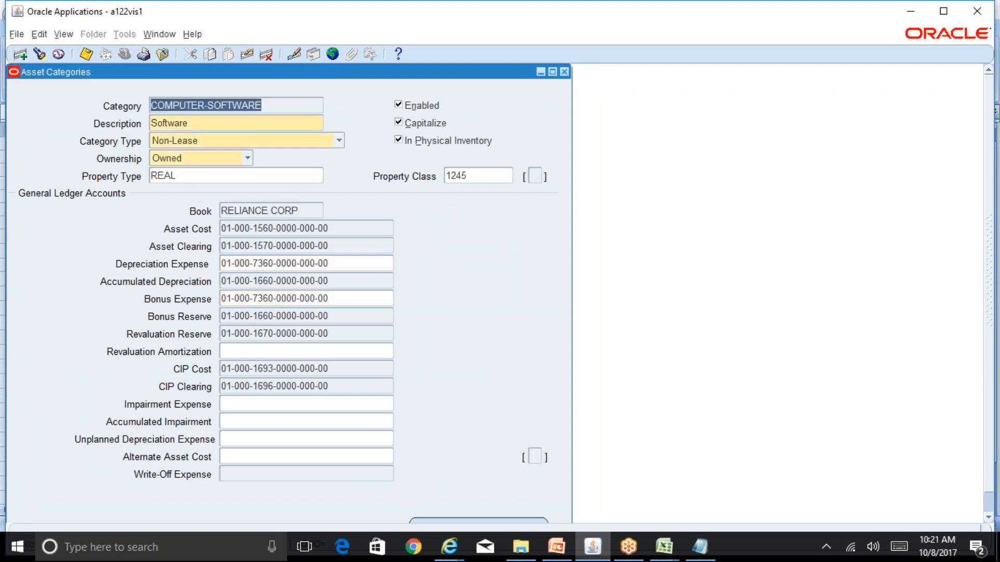
{"action": "left_click", "coordinate": [311, 206]}
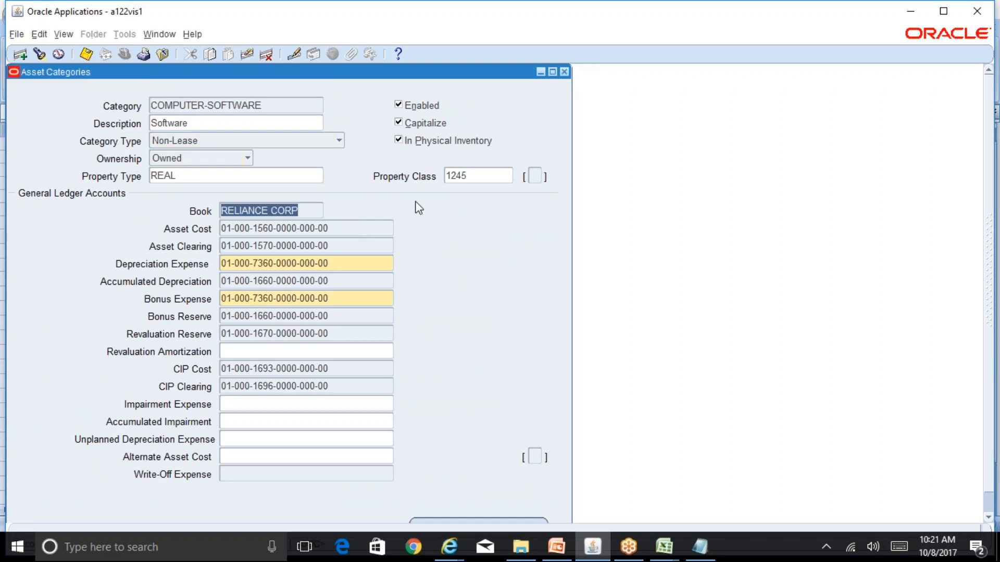